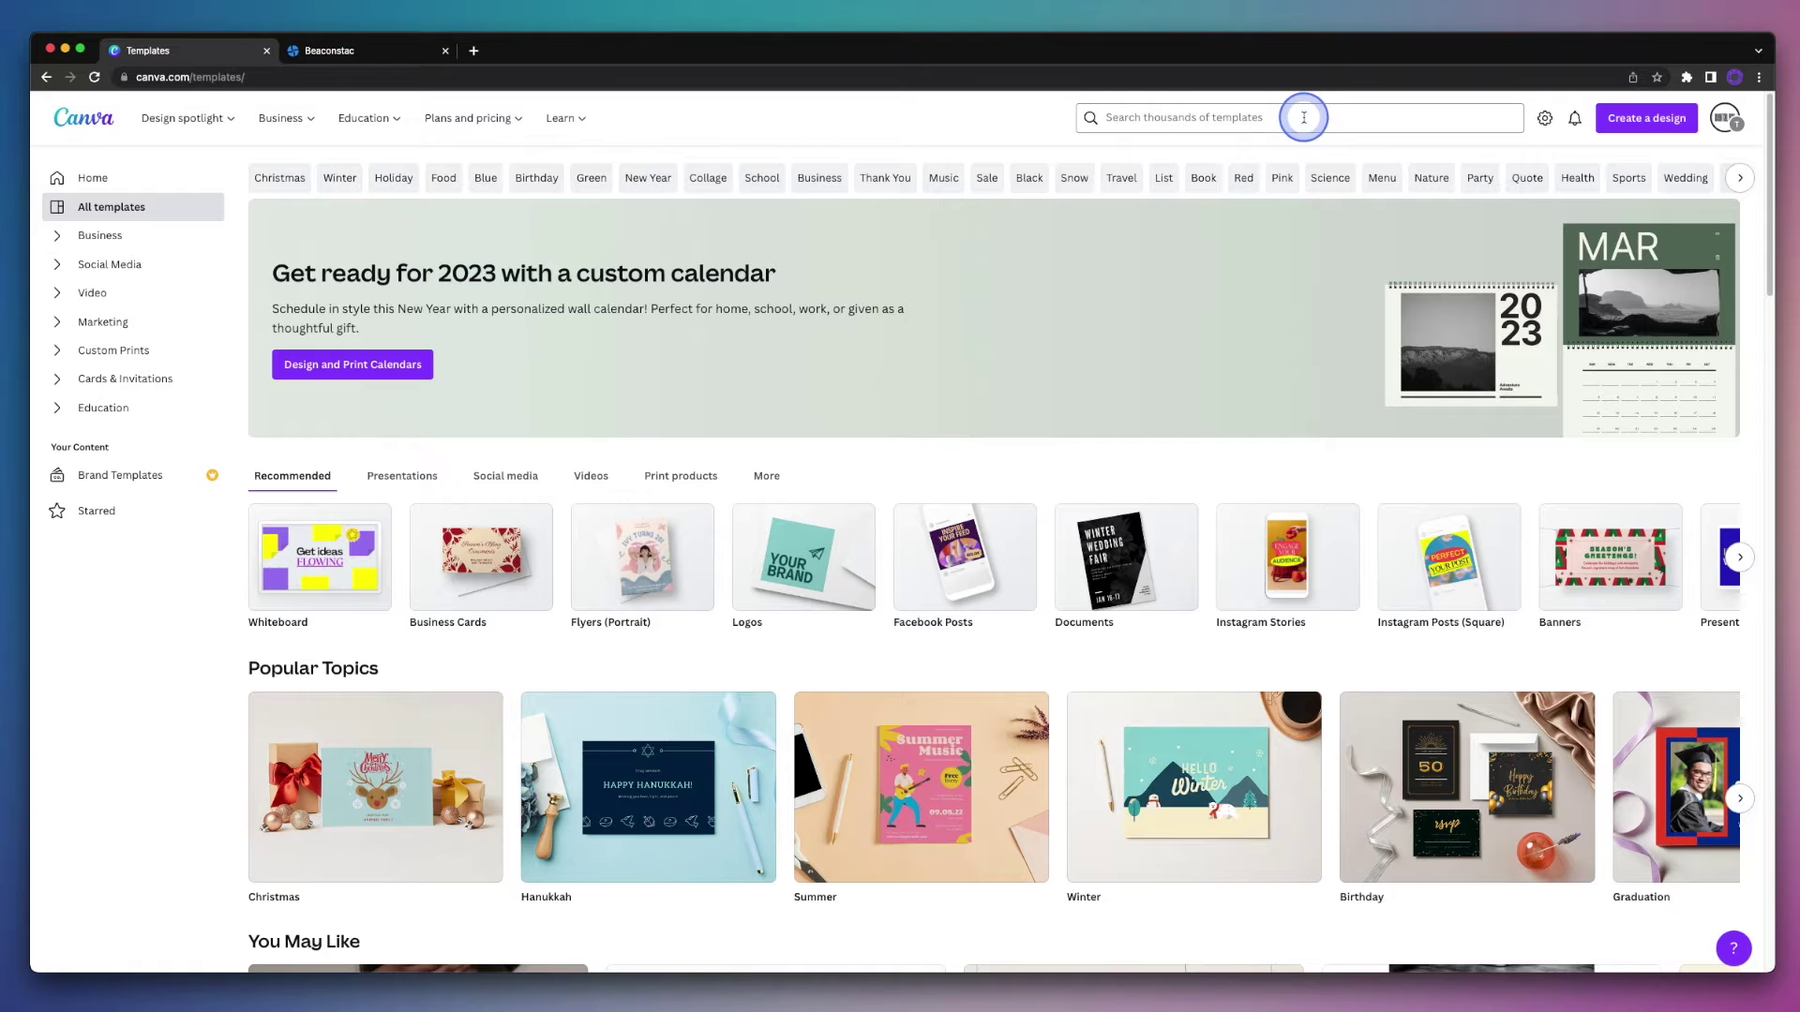
# Step: Search the template library for 'business cards' and browse the results
pyautogui.click(1303, 118)
pyautogui.write('busin')
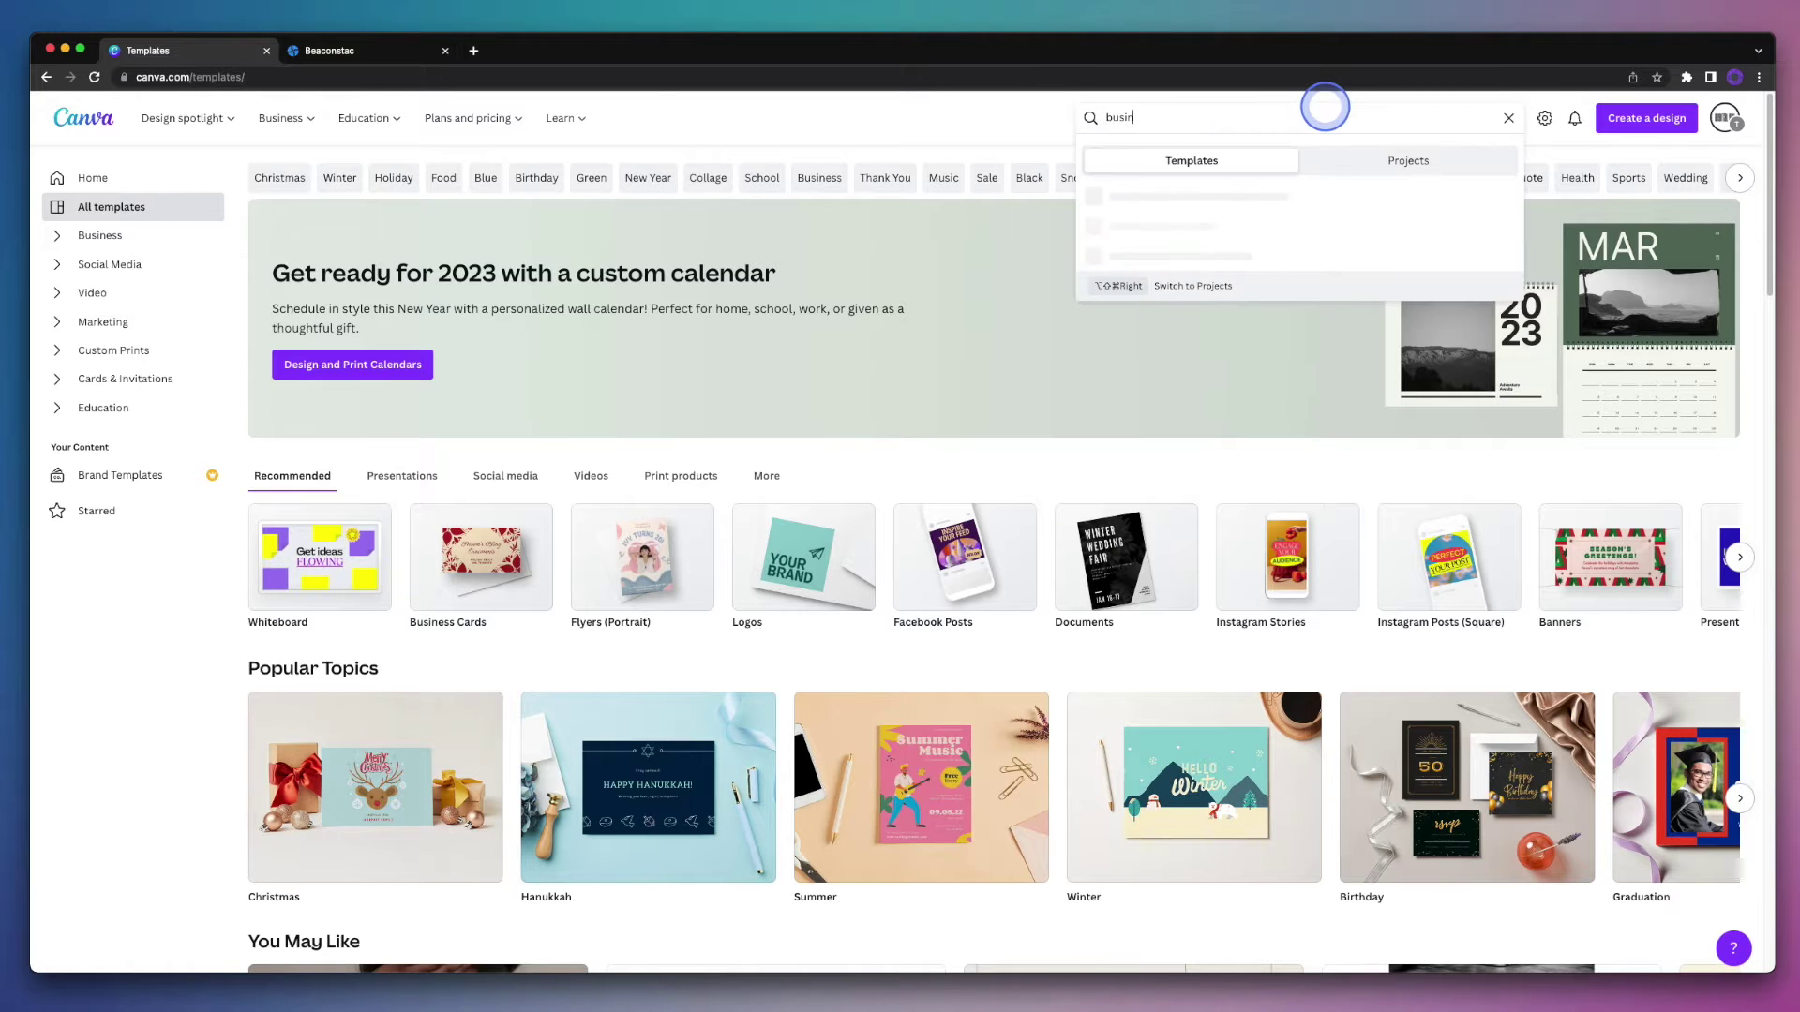
pyautogui.write('ess cards')
pyautogui.press('Return')
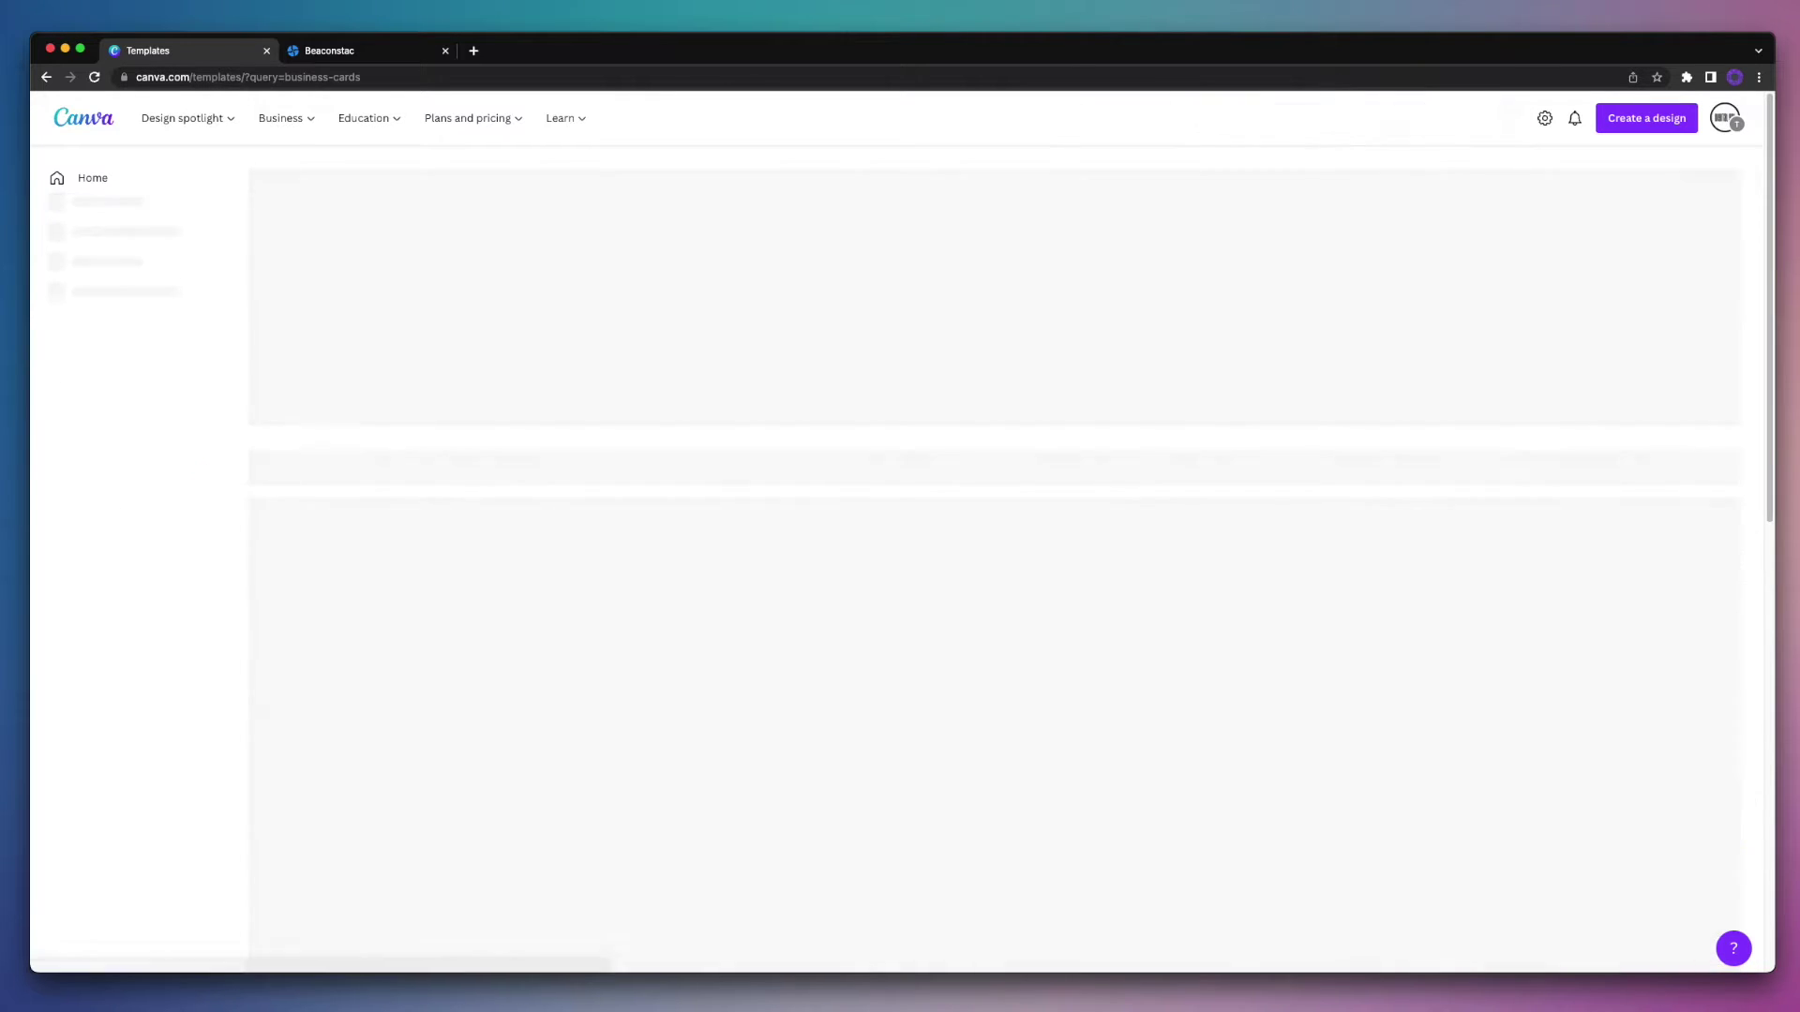
pyautogui.scroll(-5, 1371, 281)
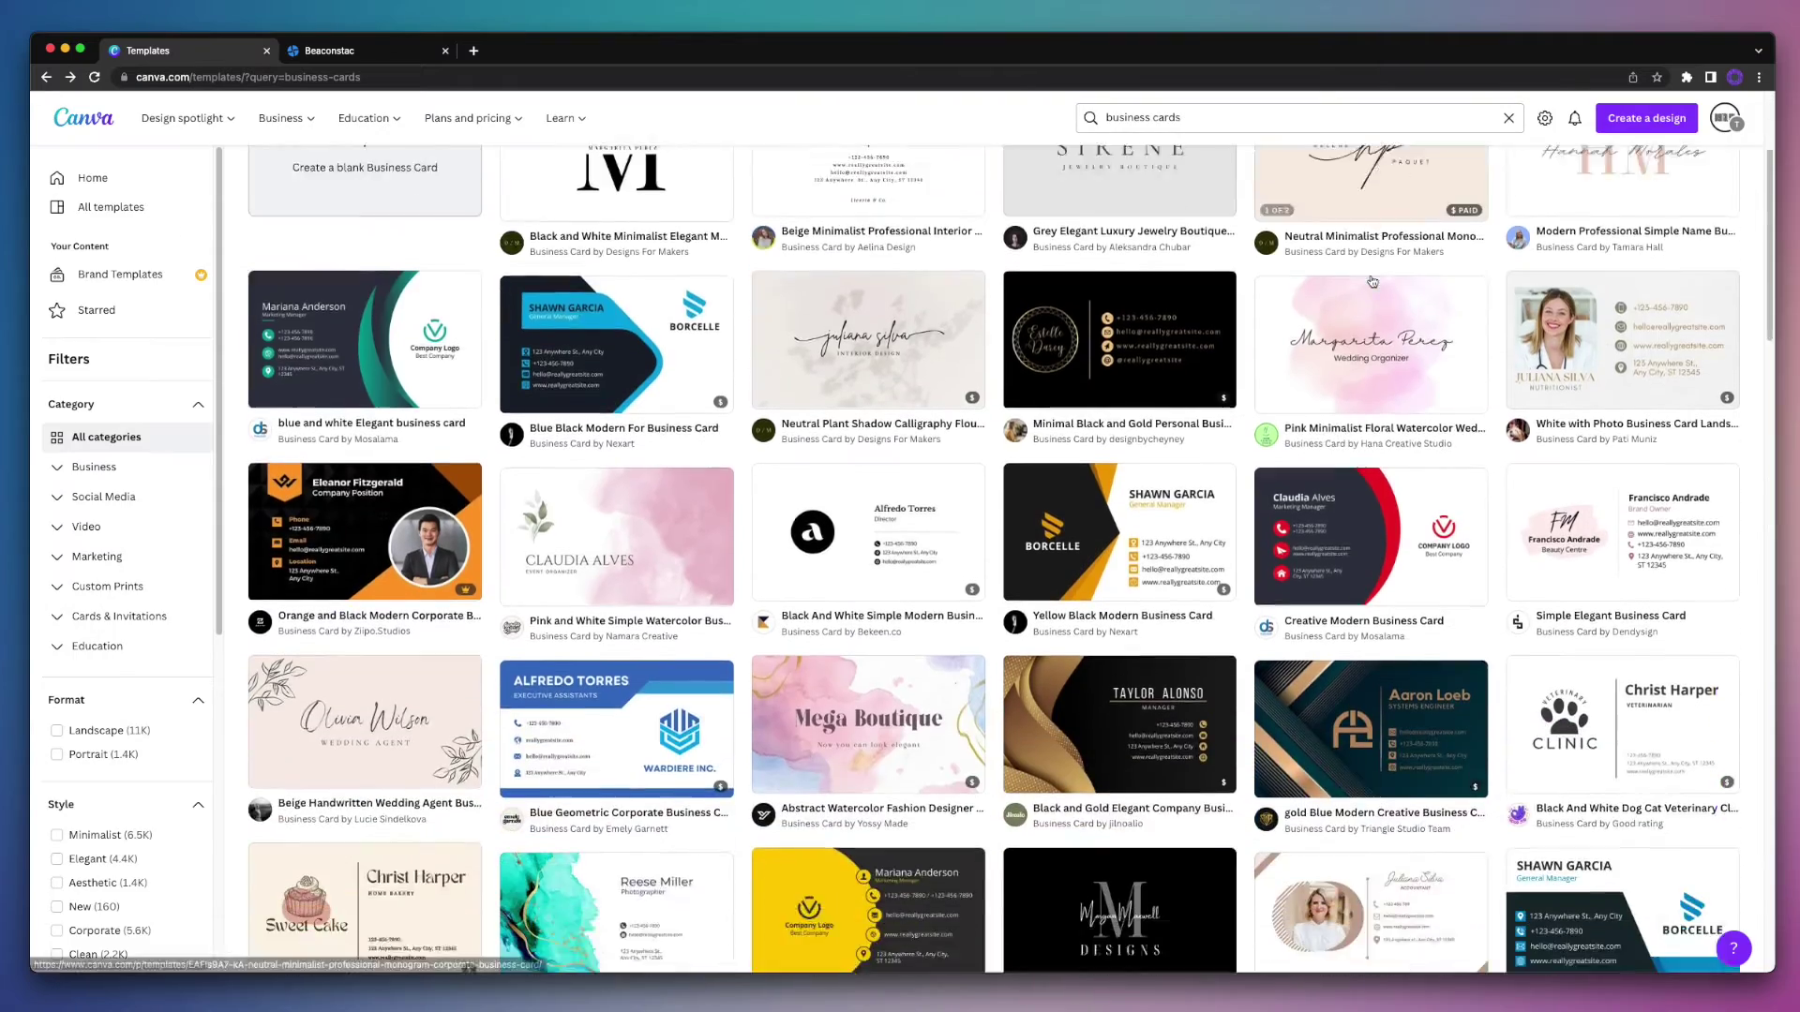
pyautogui.scroll(-5, 1372, 281)
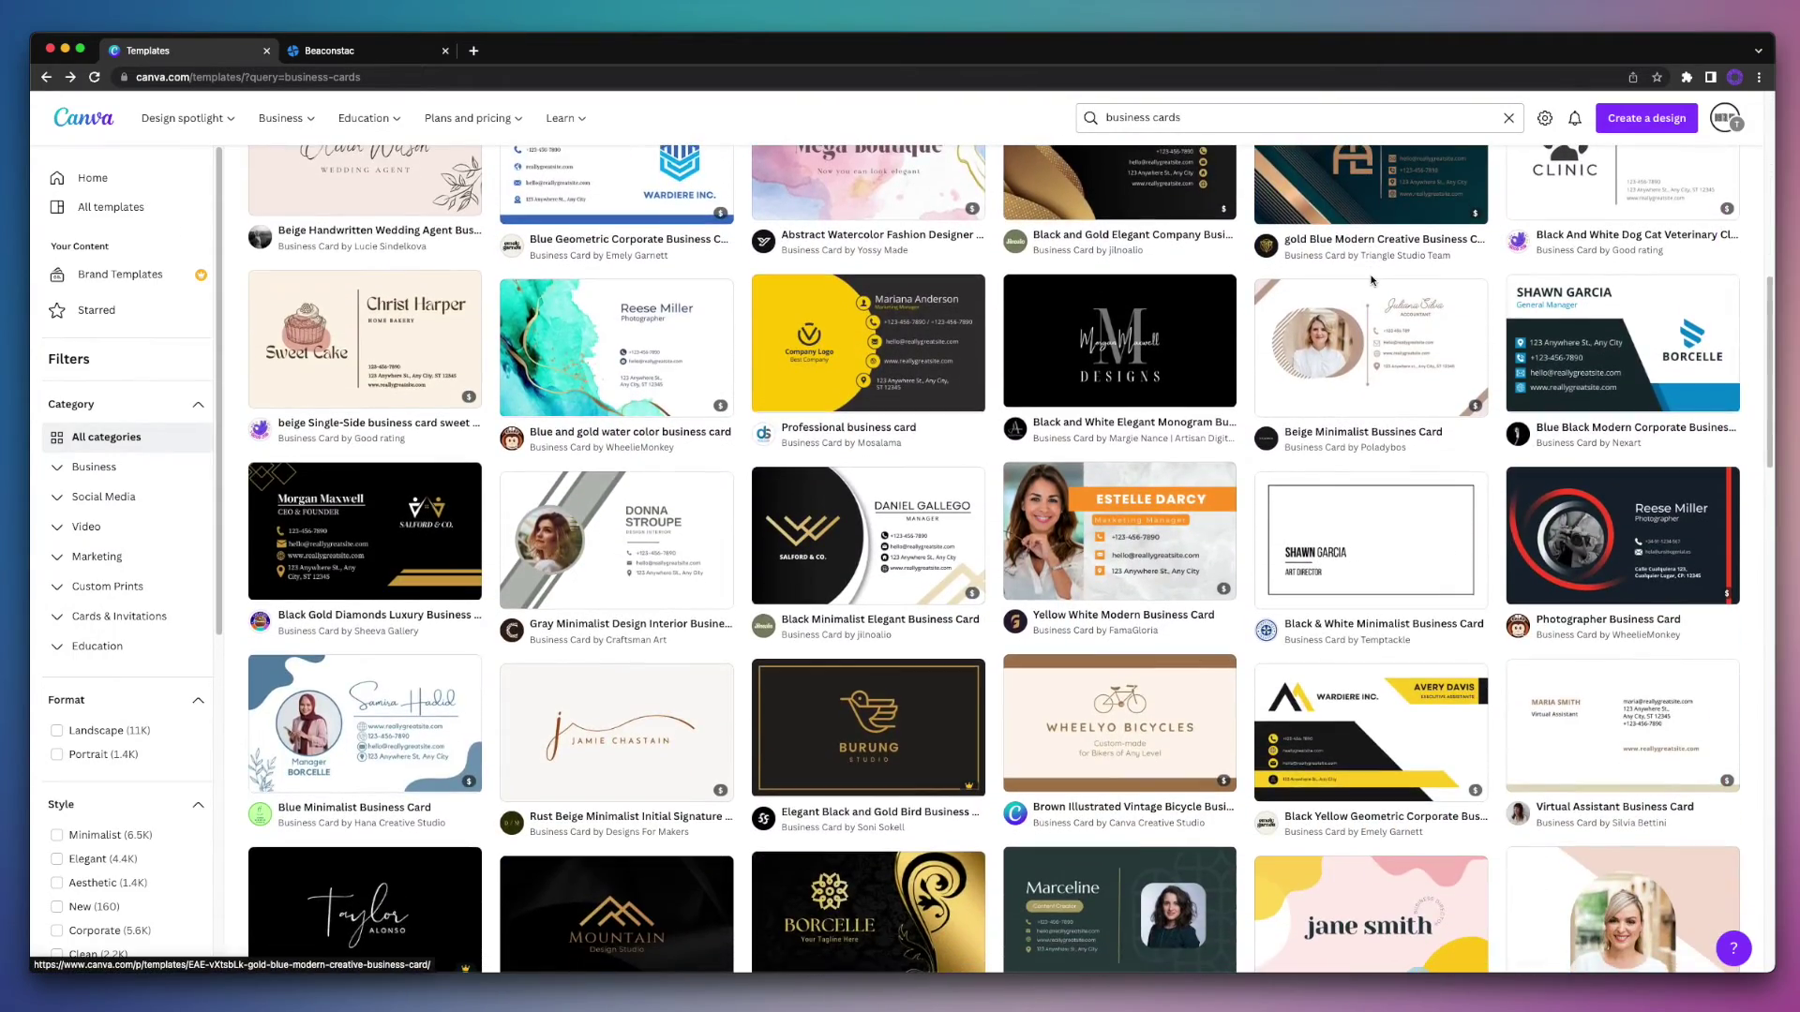
pyautogui.scroll(-7, 1372, 279)
pyautogui.scroll(-1, 1372, 279)
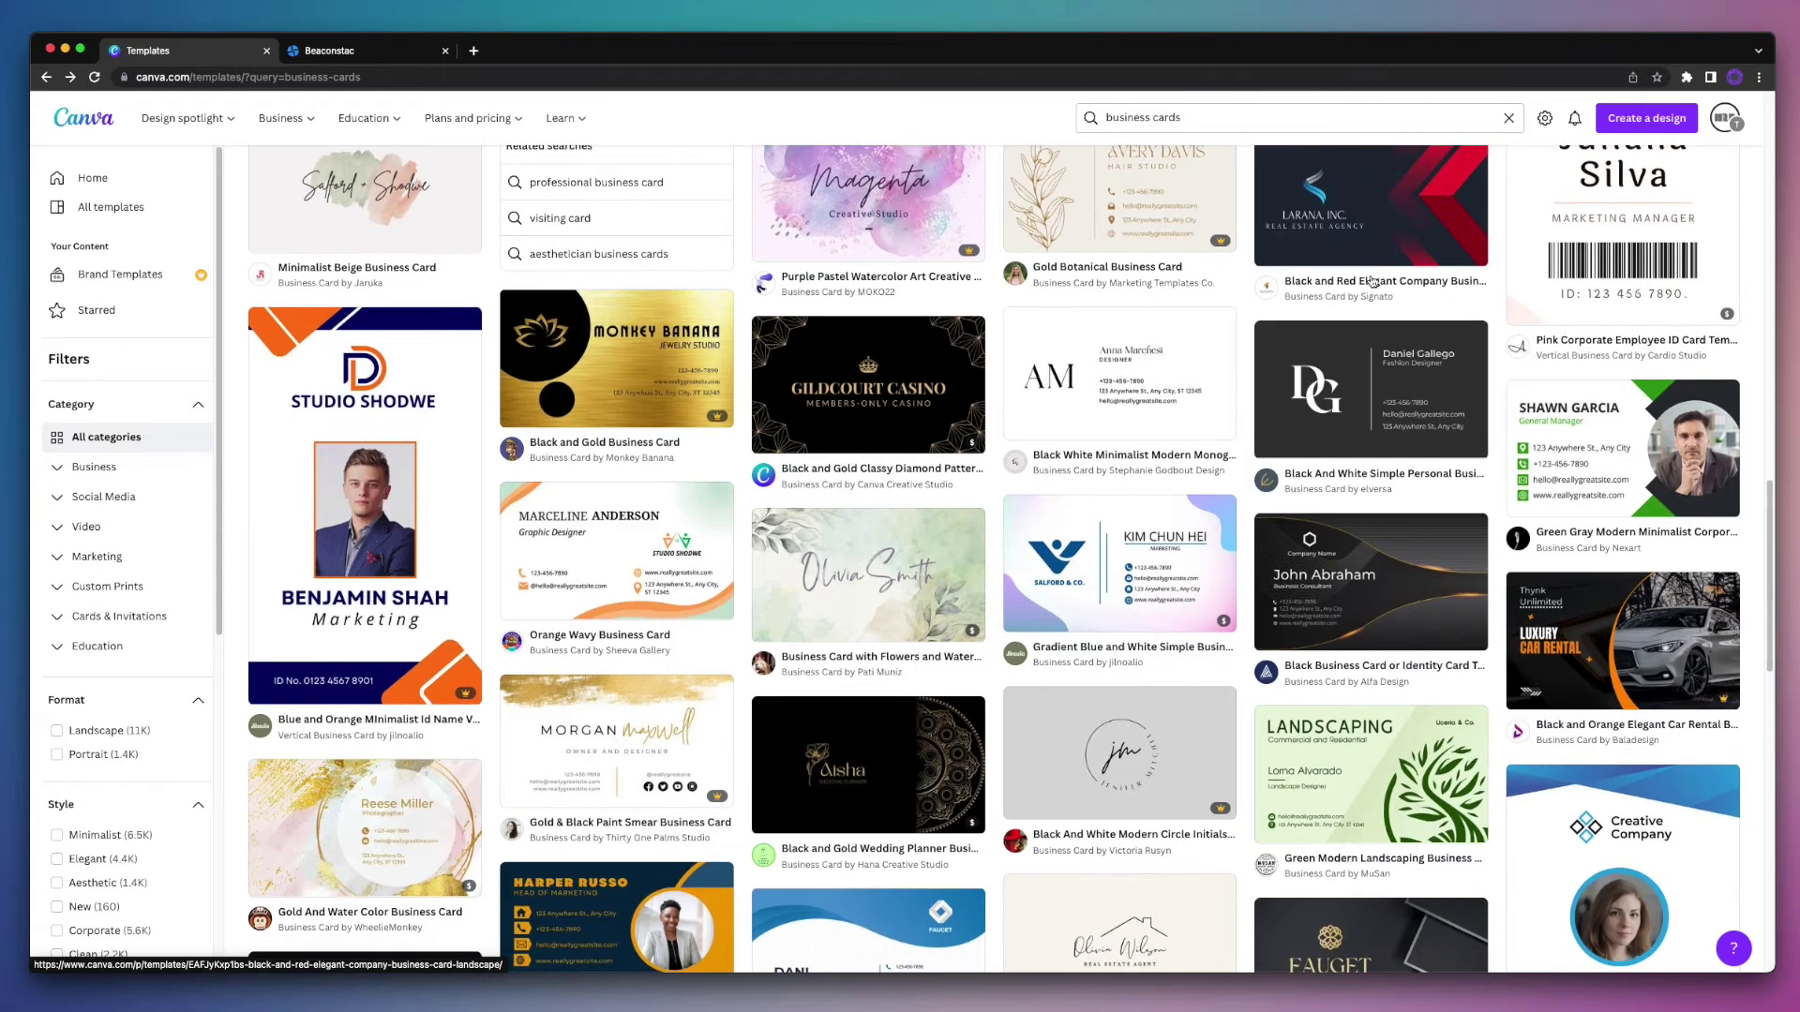
pyautogui.scroll(2, 1371, 281)
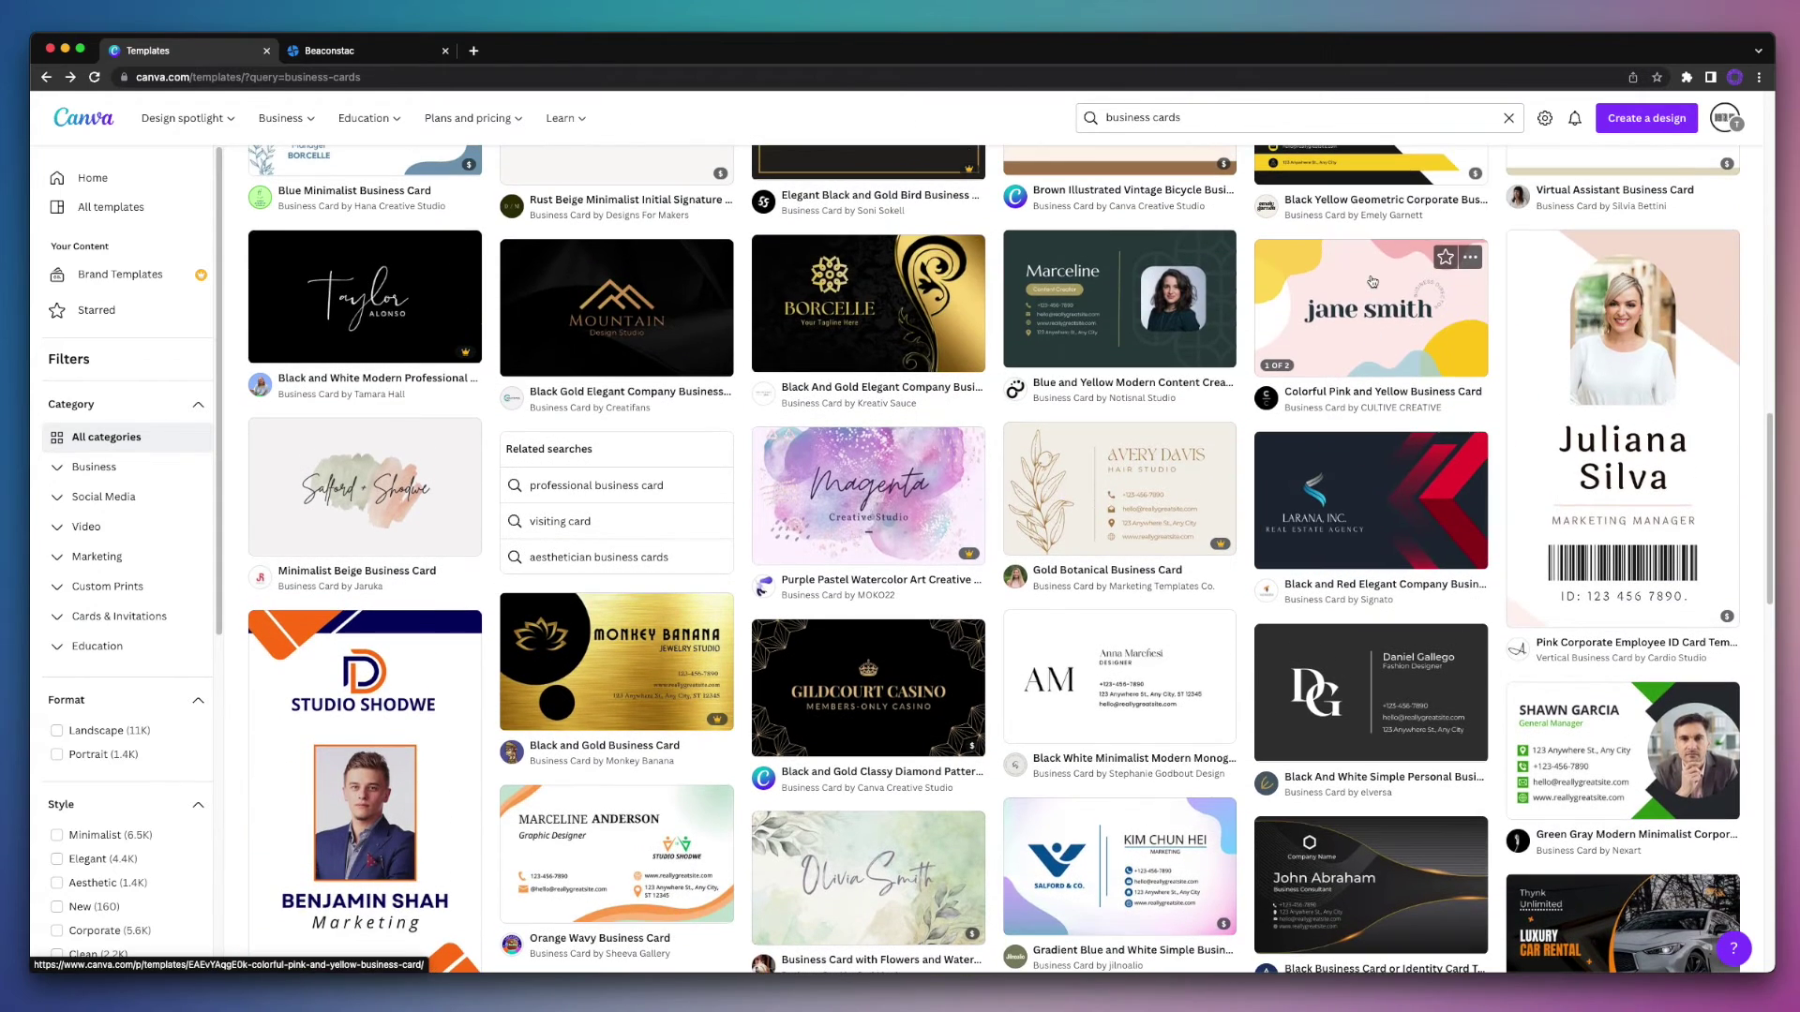
pyautogui.click(1126, 330)
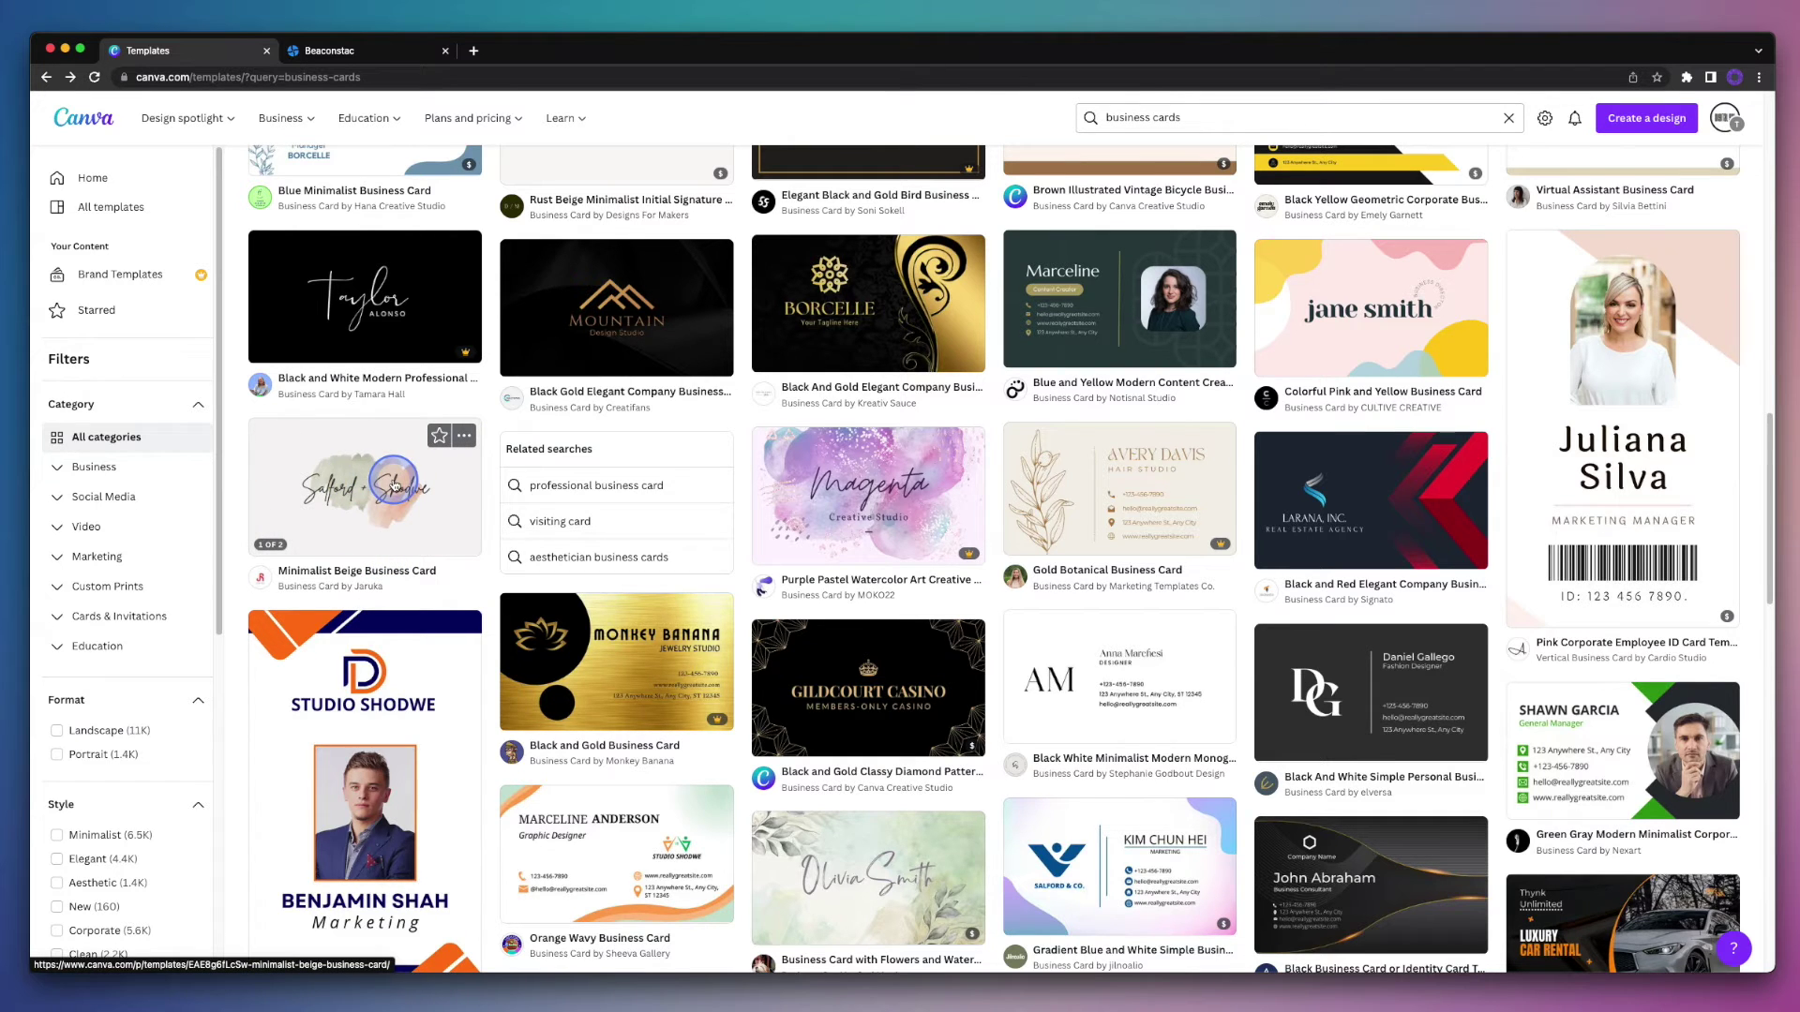
# Step: Open the Minimalist Beige Business Card template, preview its back page, and customize it
pyautogui.click(395, 485)
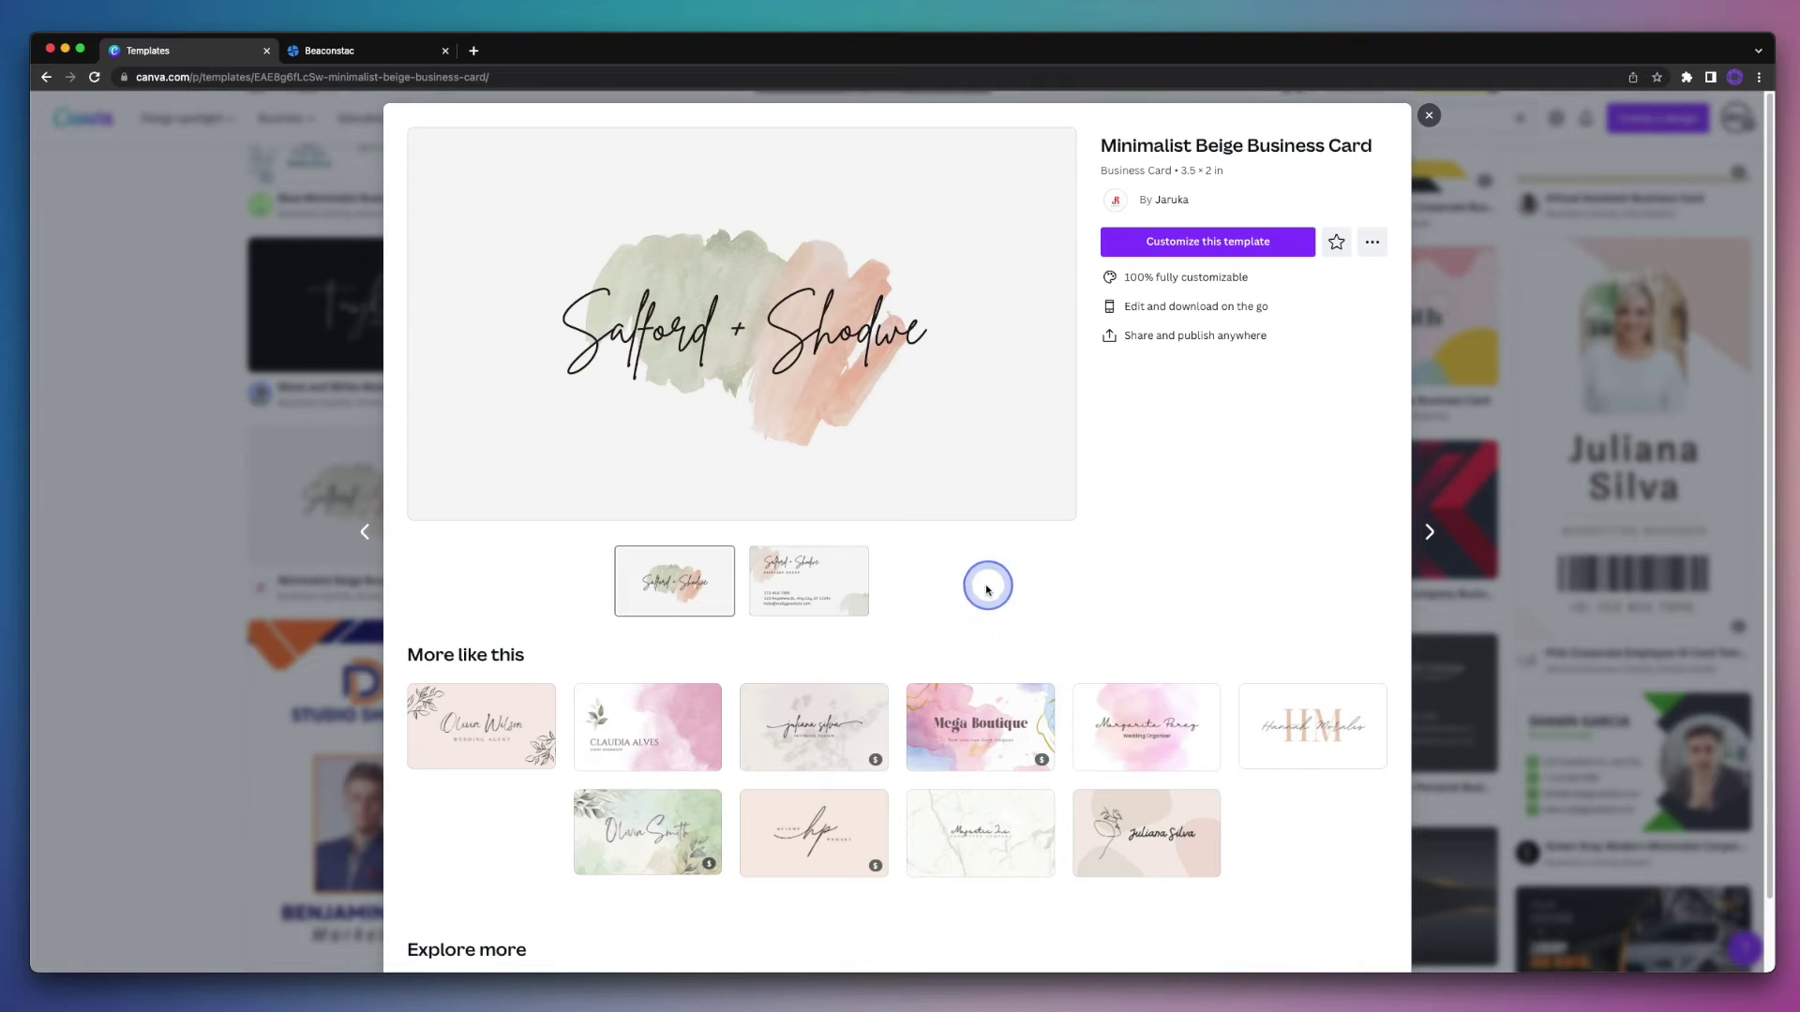
pyautogui.click(855, 603)
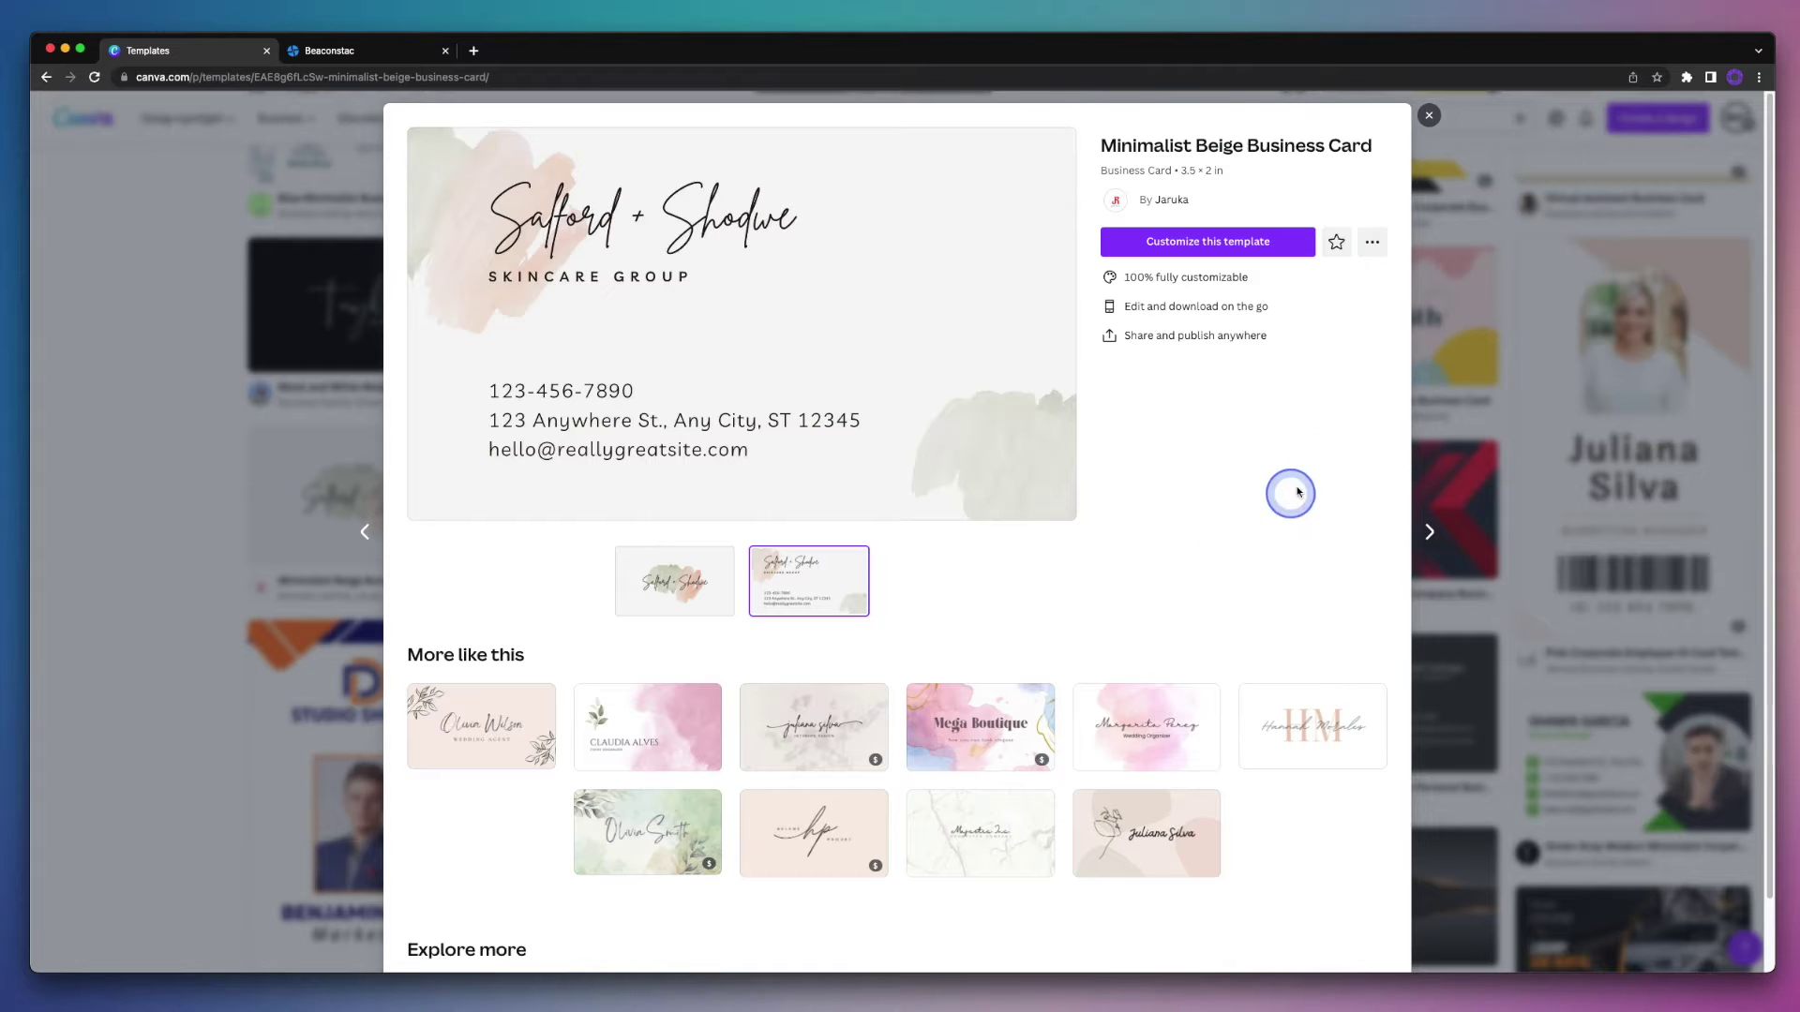
pyautogui.click(1272, 244)
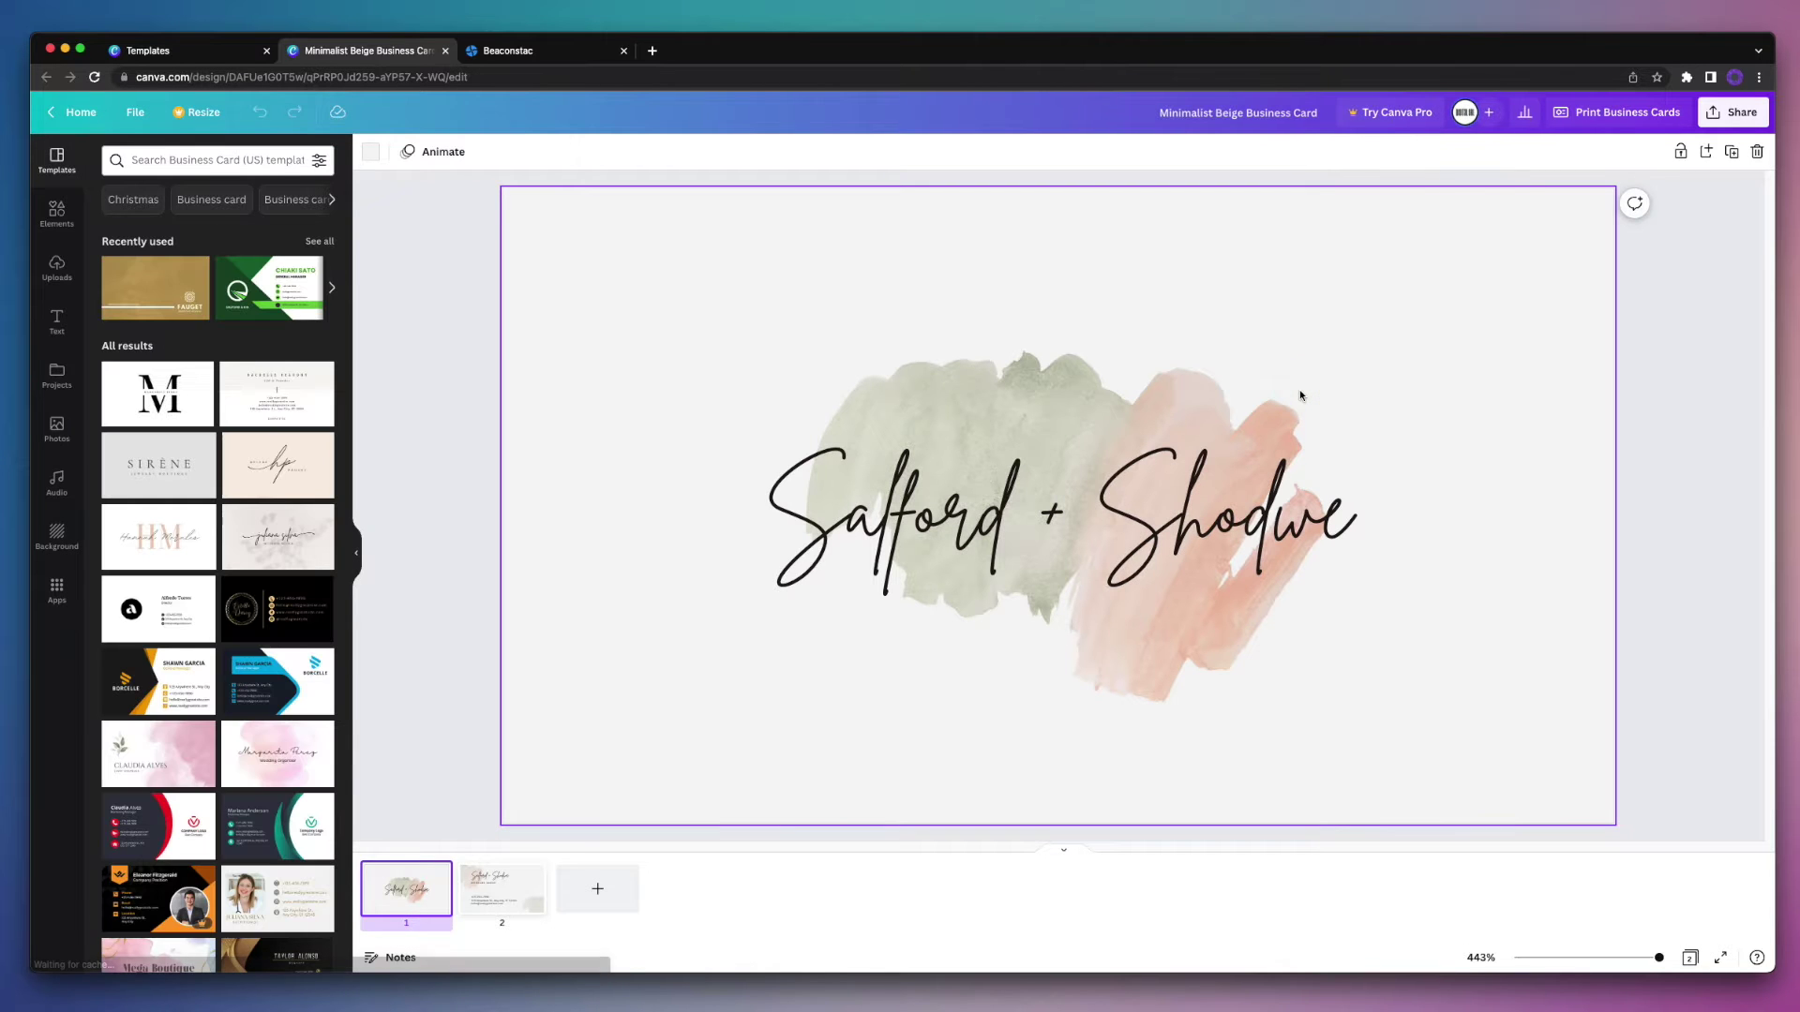
# Step: Replace the 'Salford + Shodwe' script title on page 1 with the cardholder's full name
pyautogui.click(1677, 522)
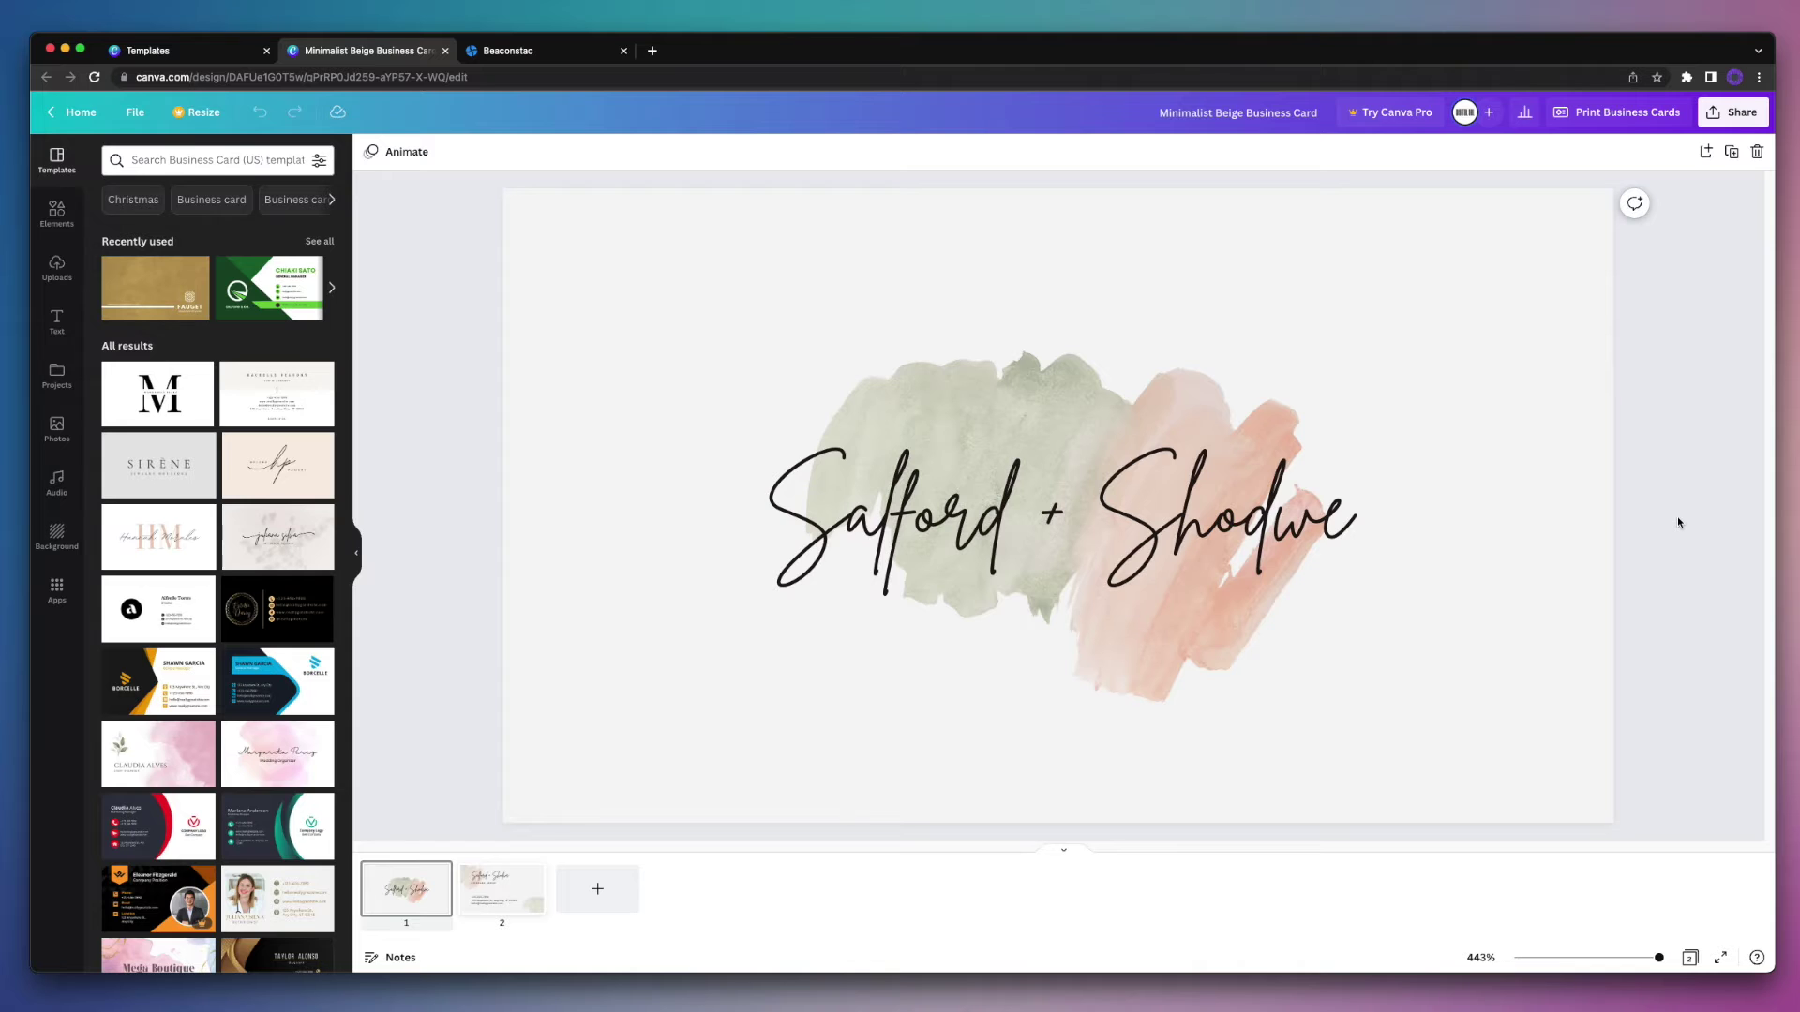
pyautogui.doubleClick(1237, 532)
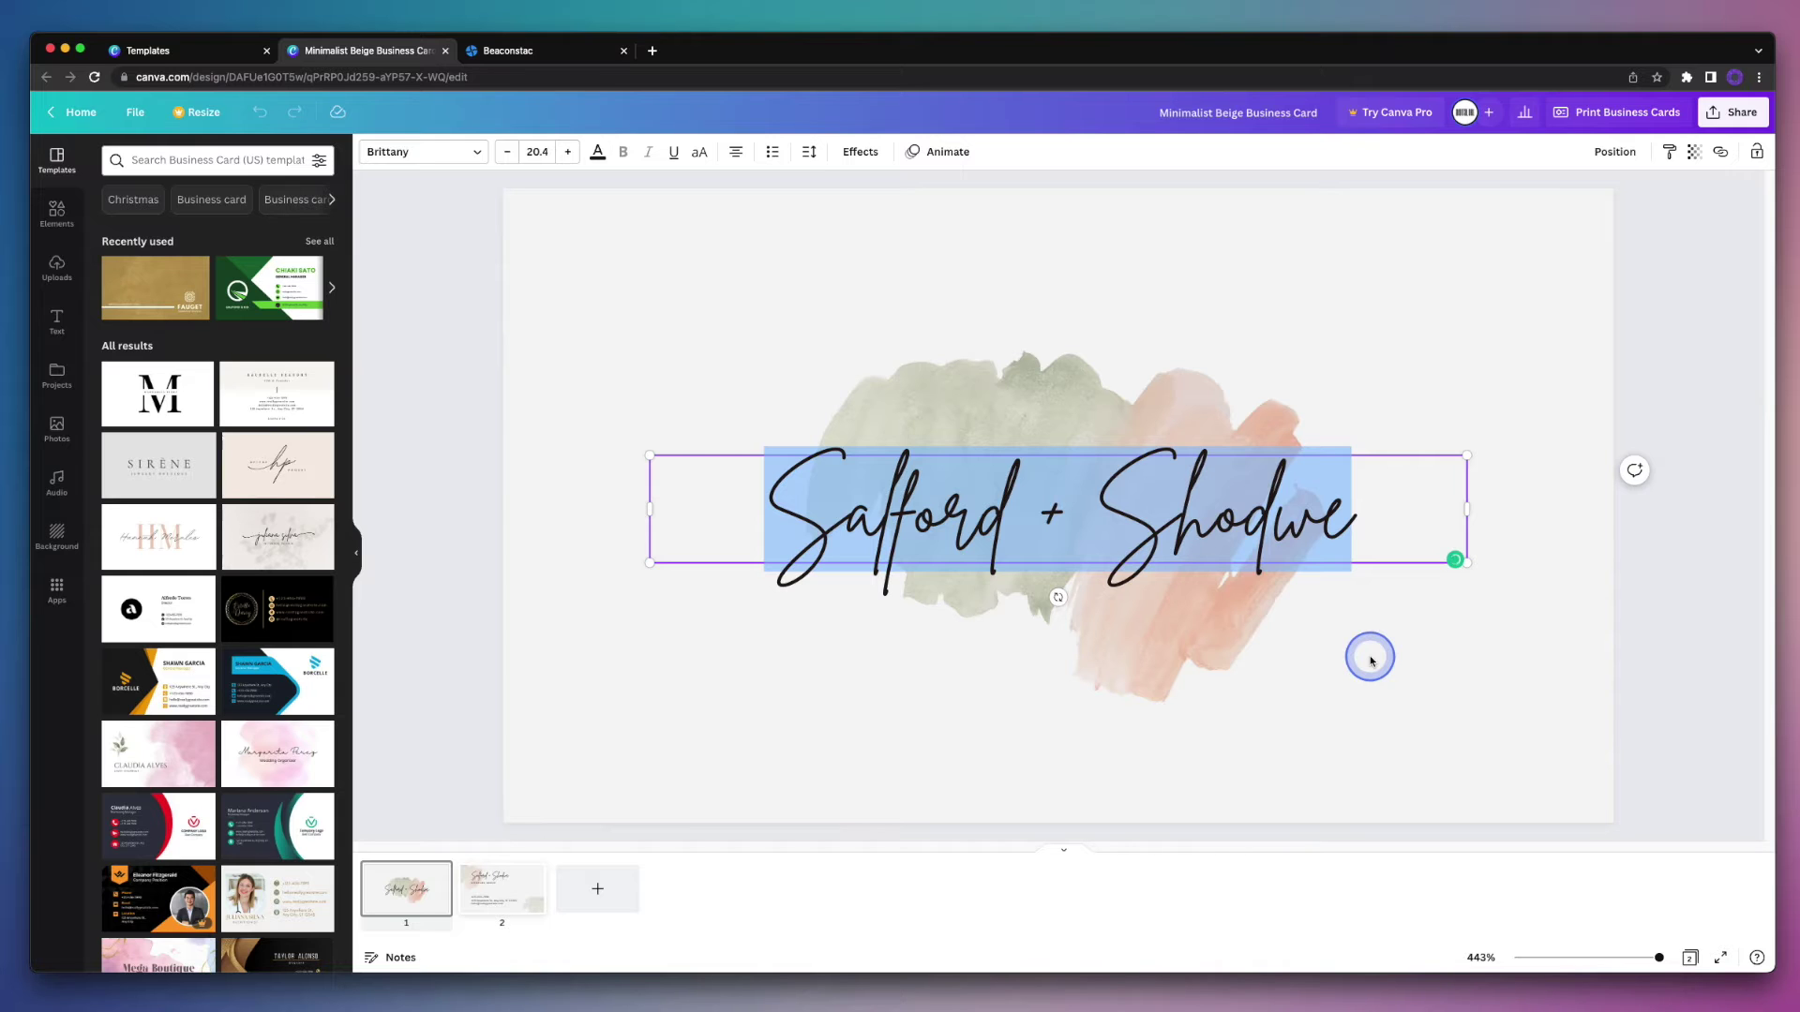
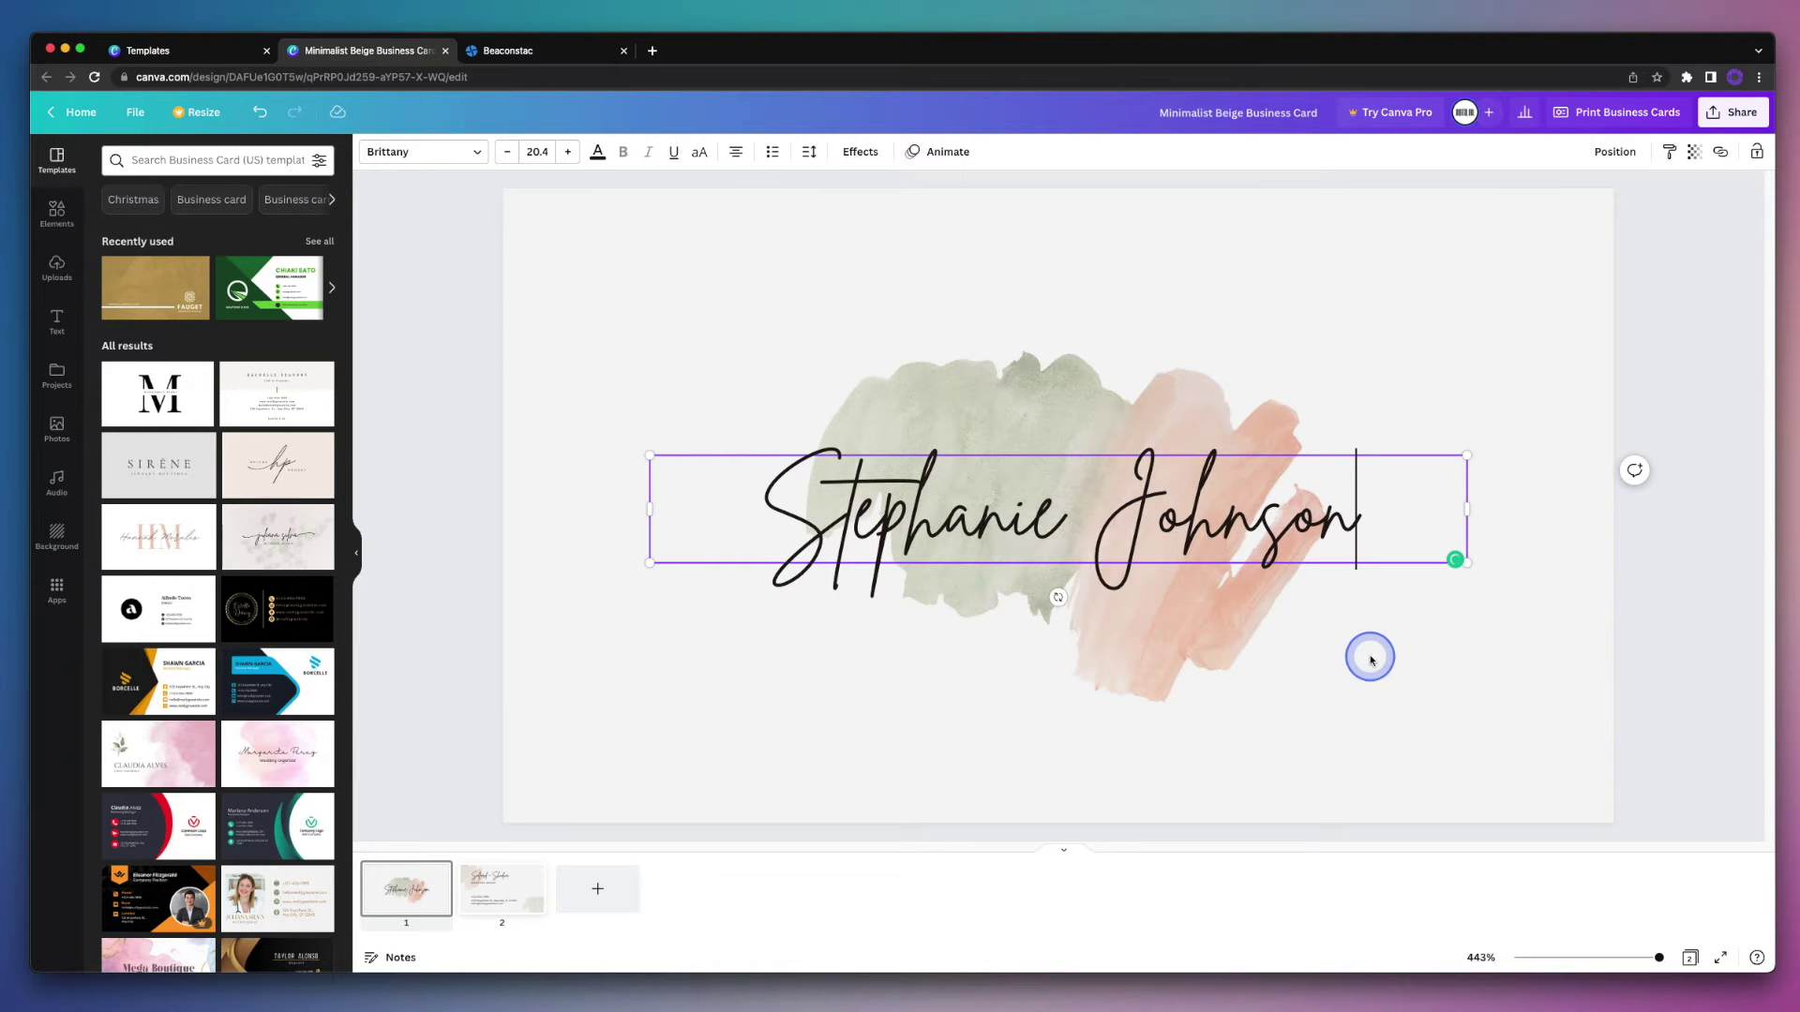
pyautogui.click(1404, 687)
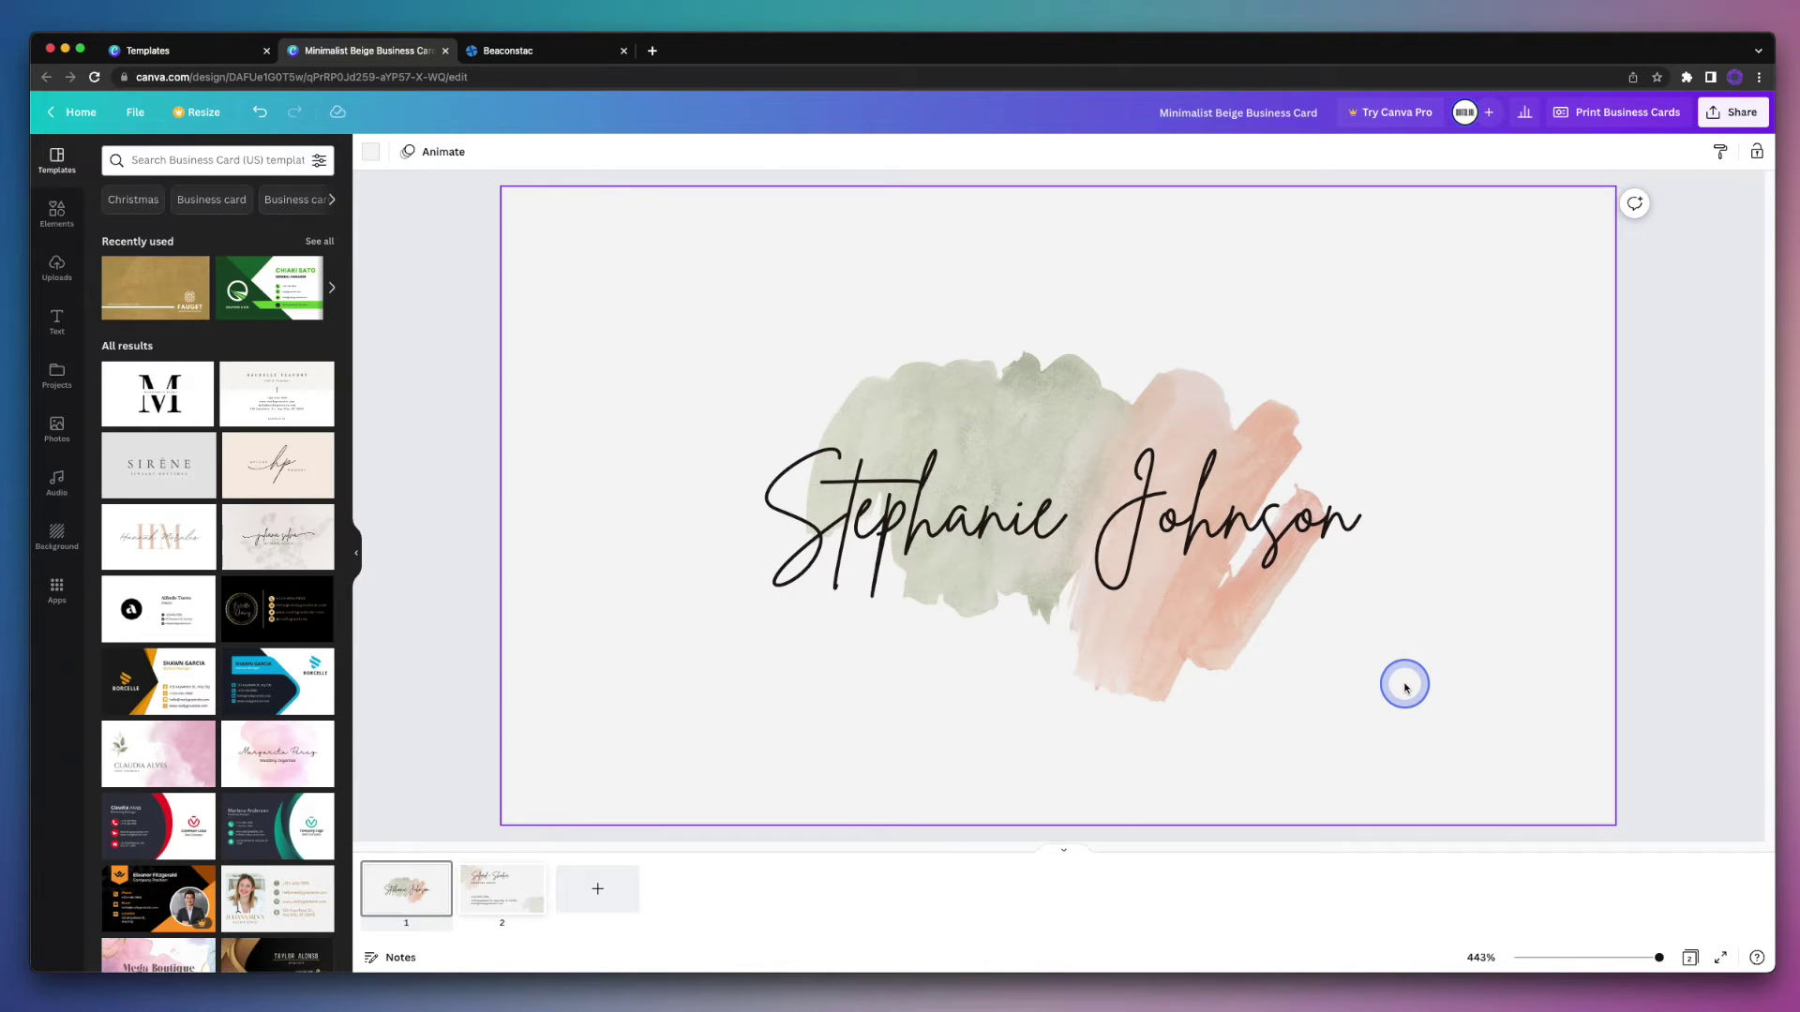
pyautogui.click(516, 902)
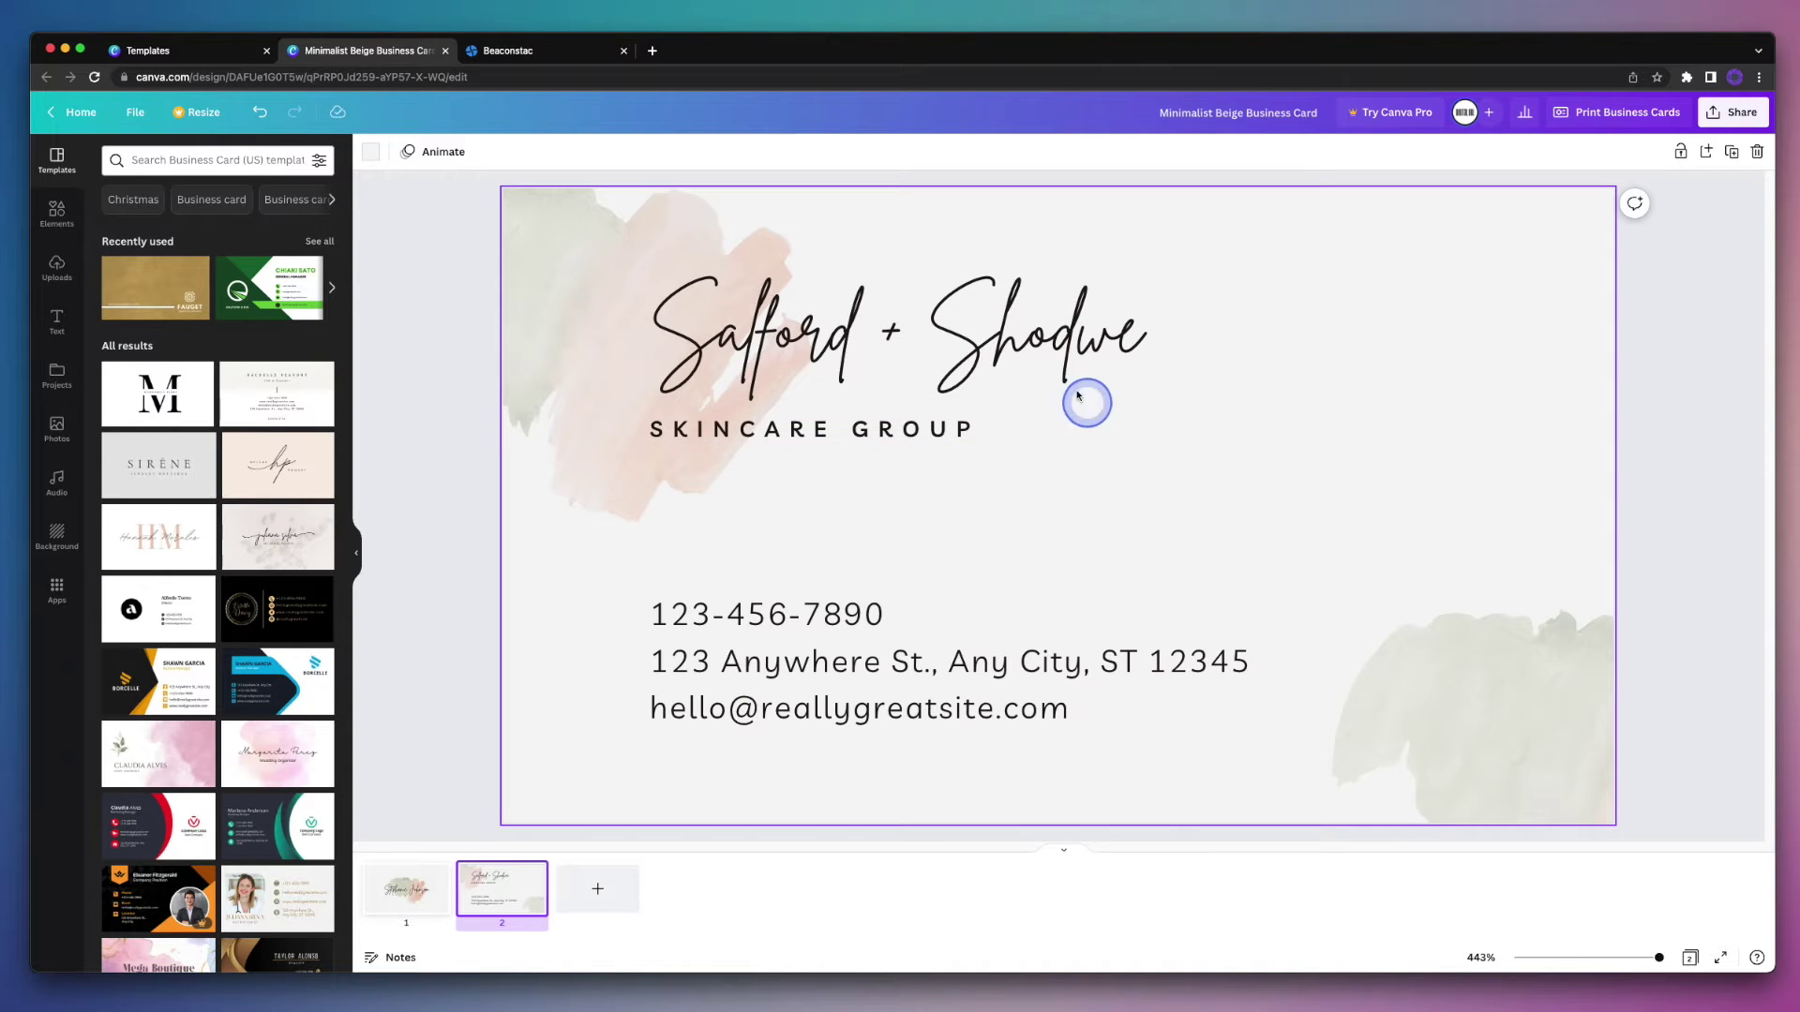
# Step: On the back, replace the title with the cardholder's name and SKINCARE GROUP with 'OWNER + CEO'
pyautogui.doubleClick(1045, 361)
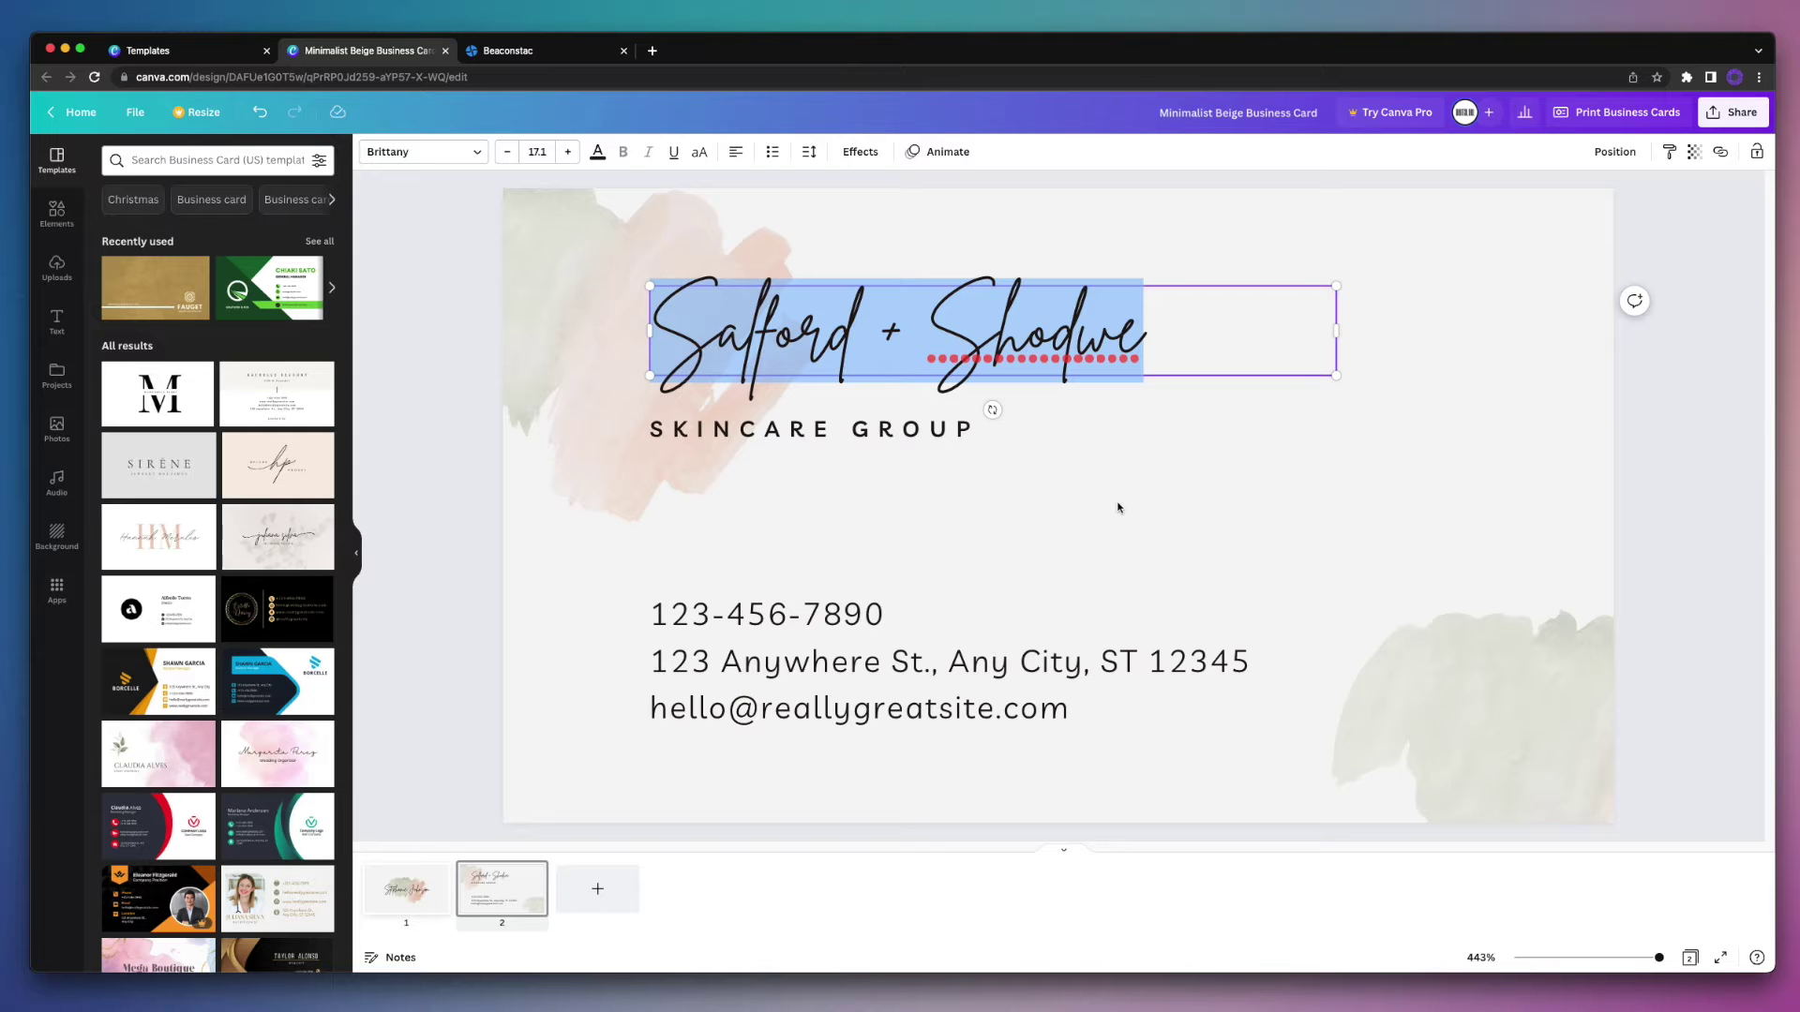
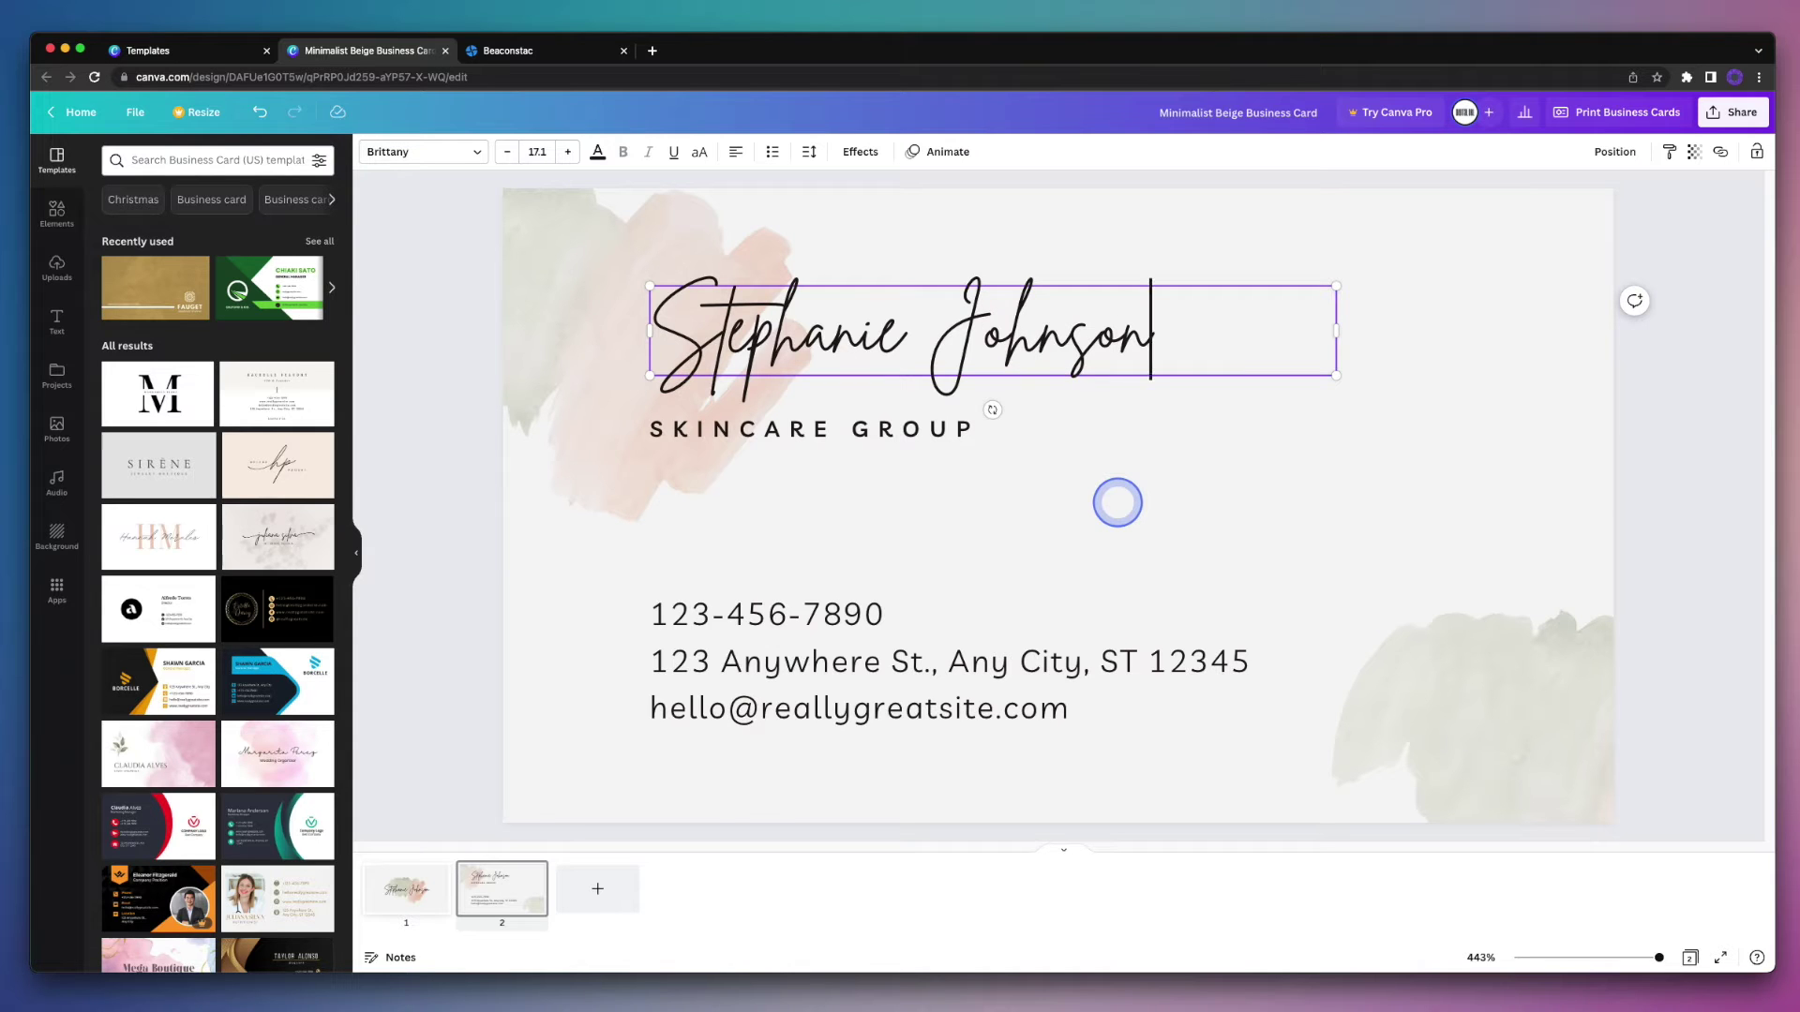
pyautogui.click(932, 430)
pyautogui.click(932, 431)
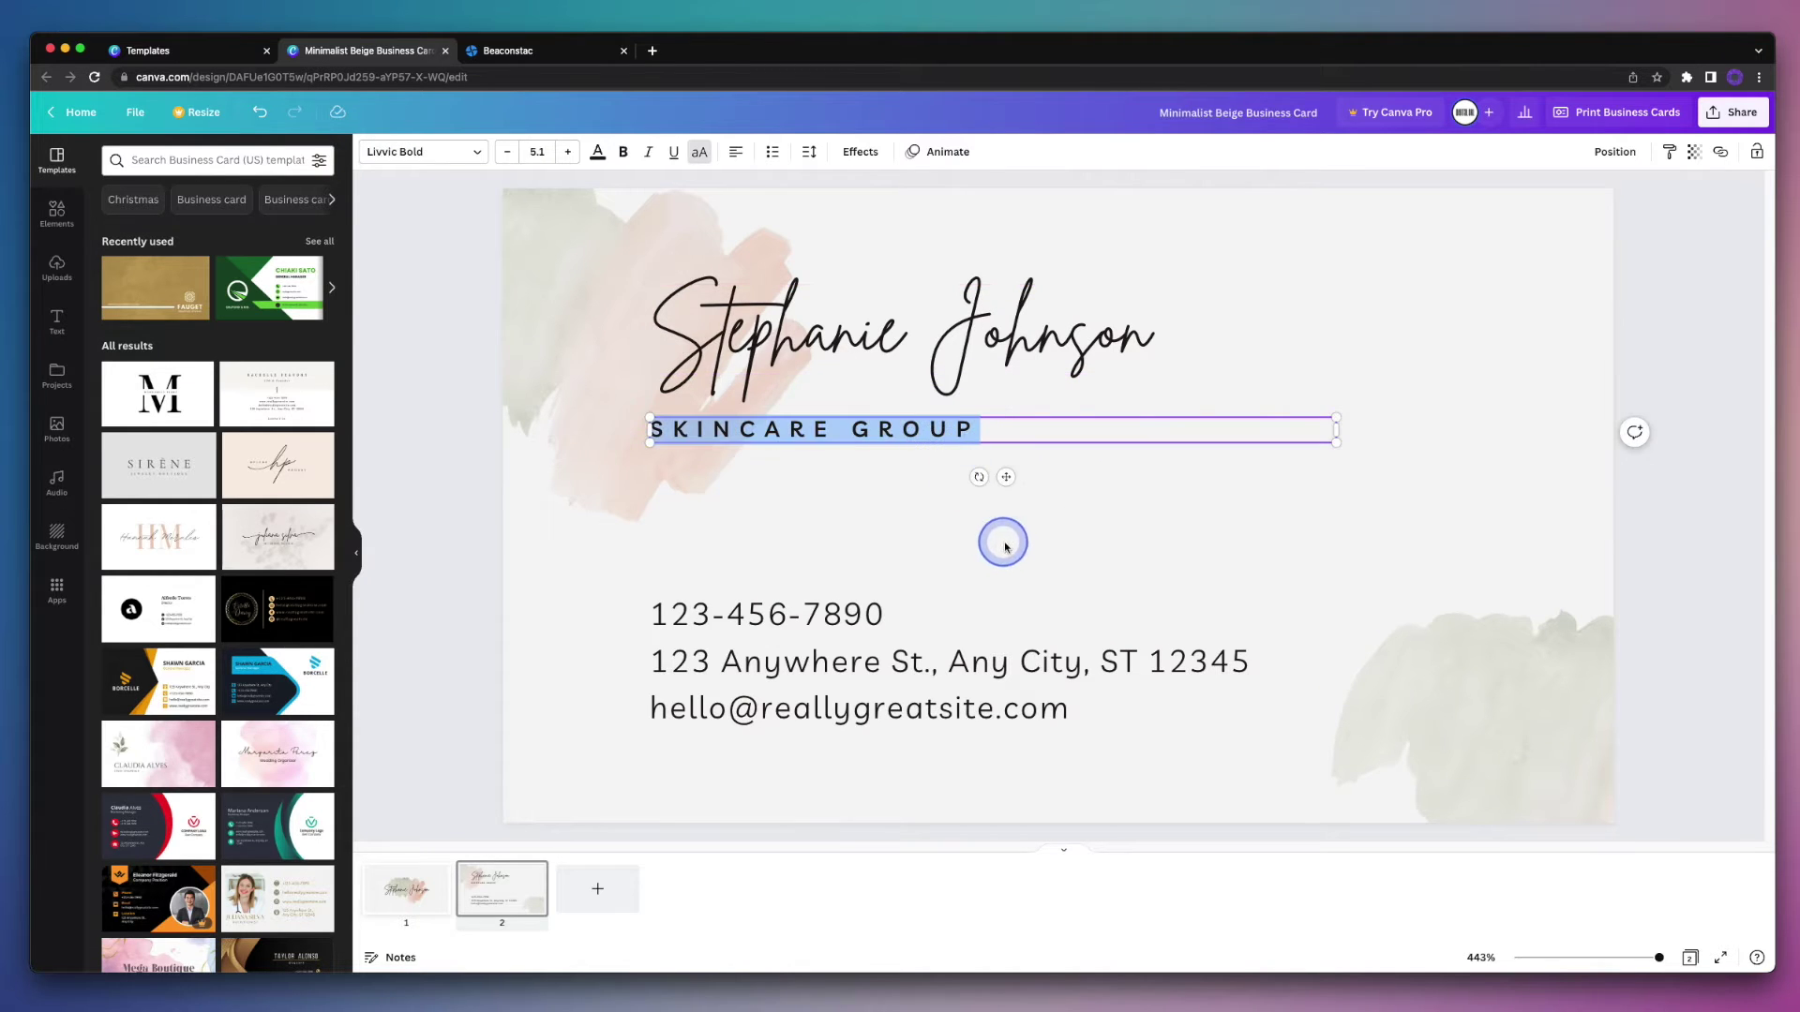
pyautogui.write('OWNER + CEO')
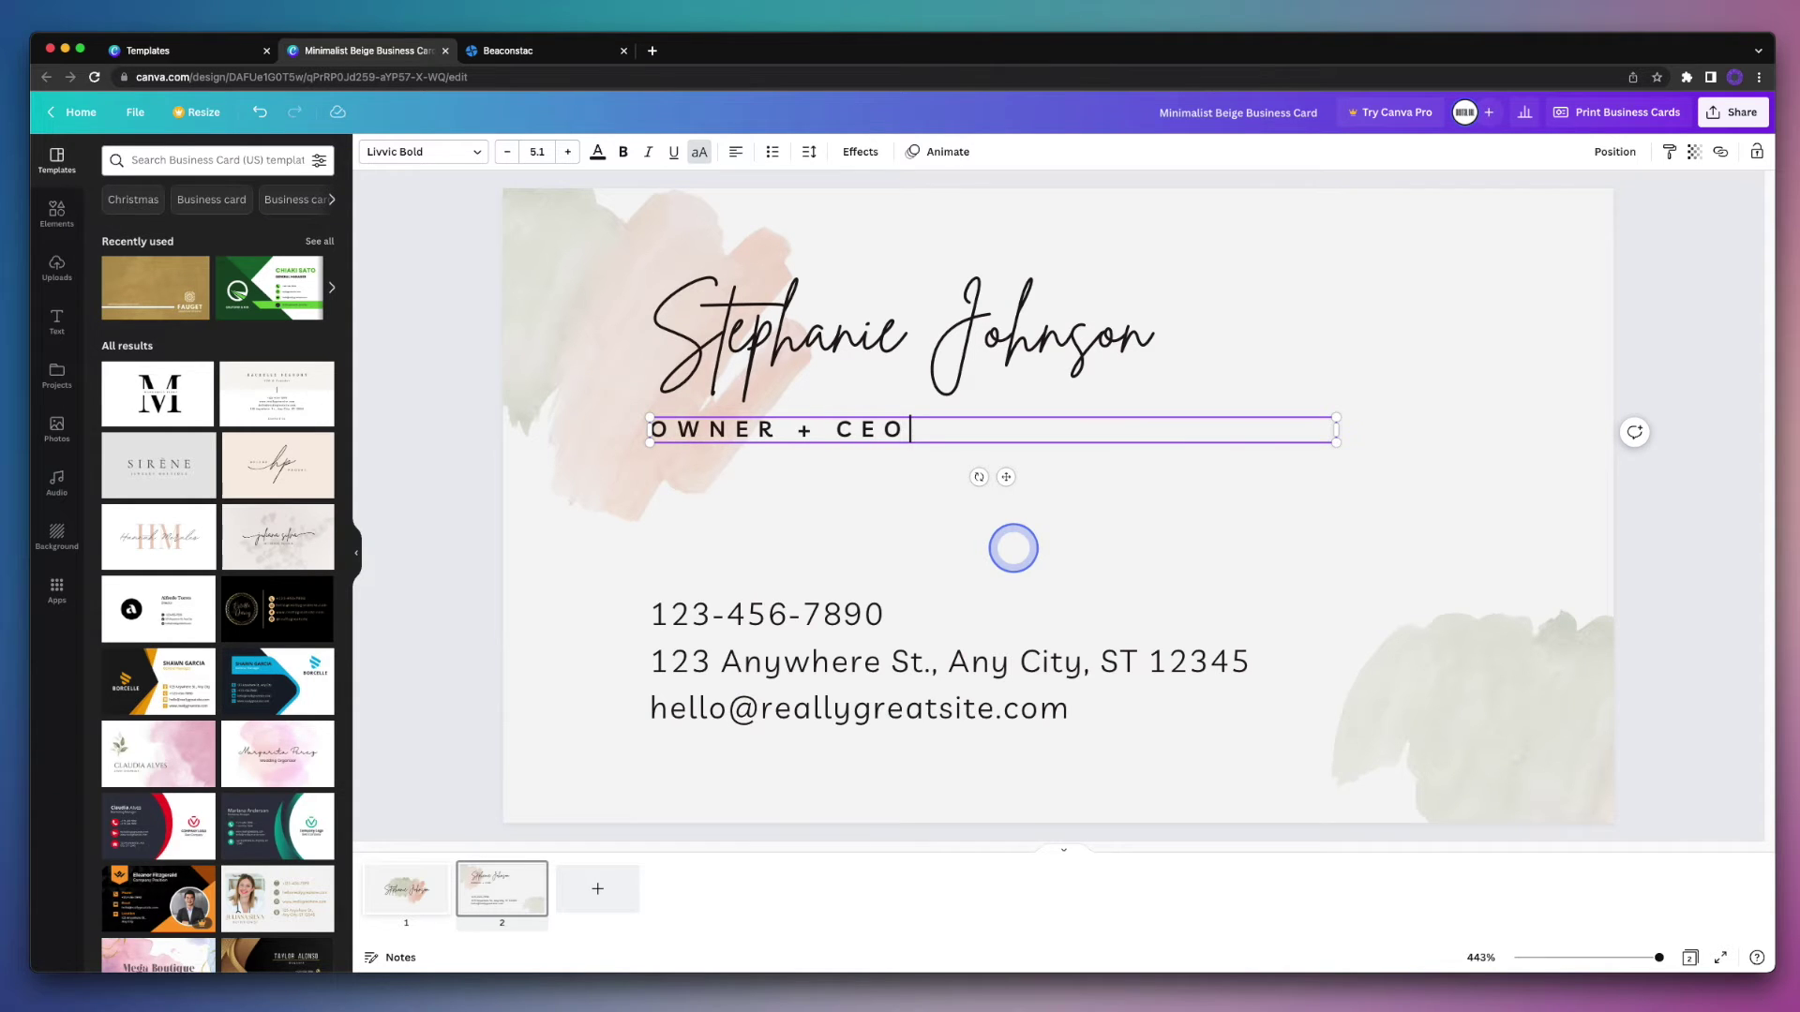
# Step: Rewrite the three contact lines as the e-mail, street address and website
pyautogui.click(1031, 661)
pyautogui.click(1031, 664)
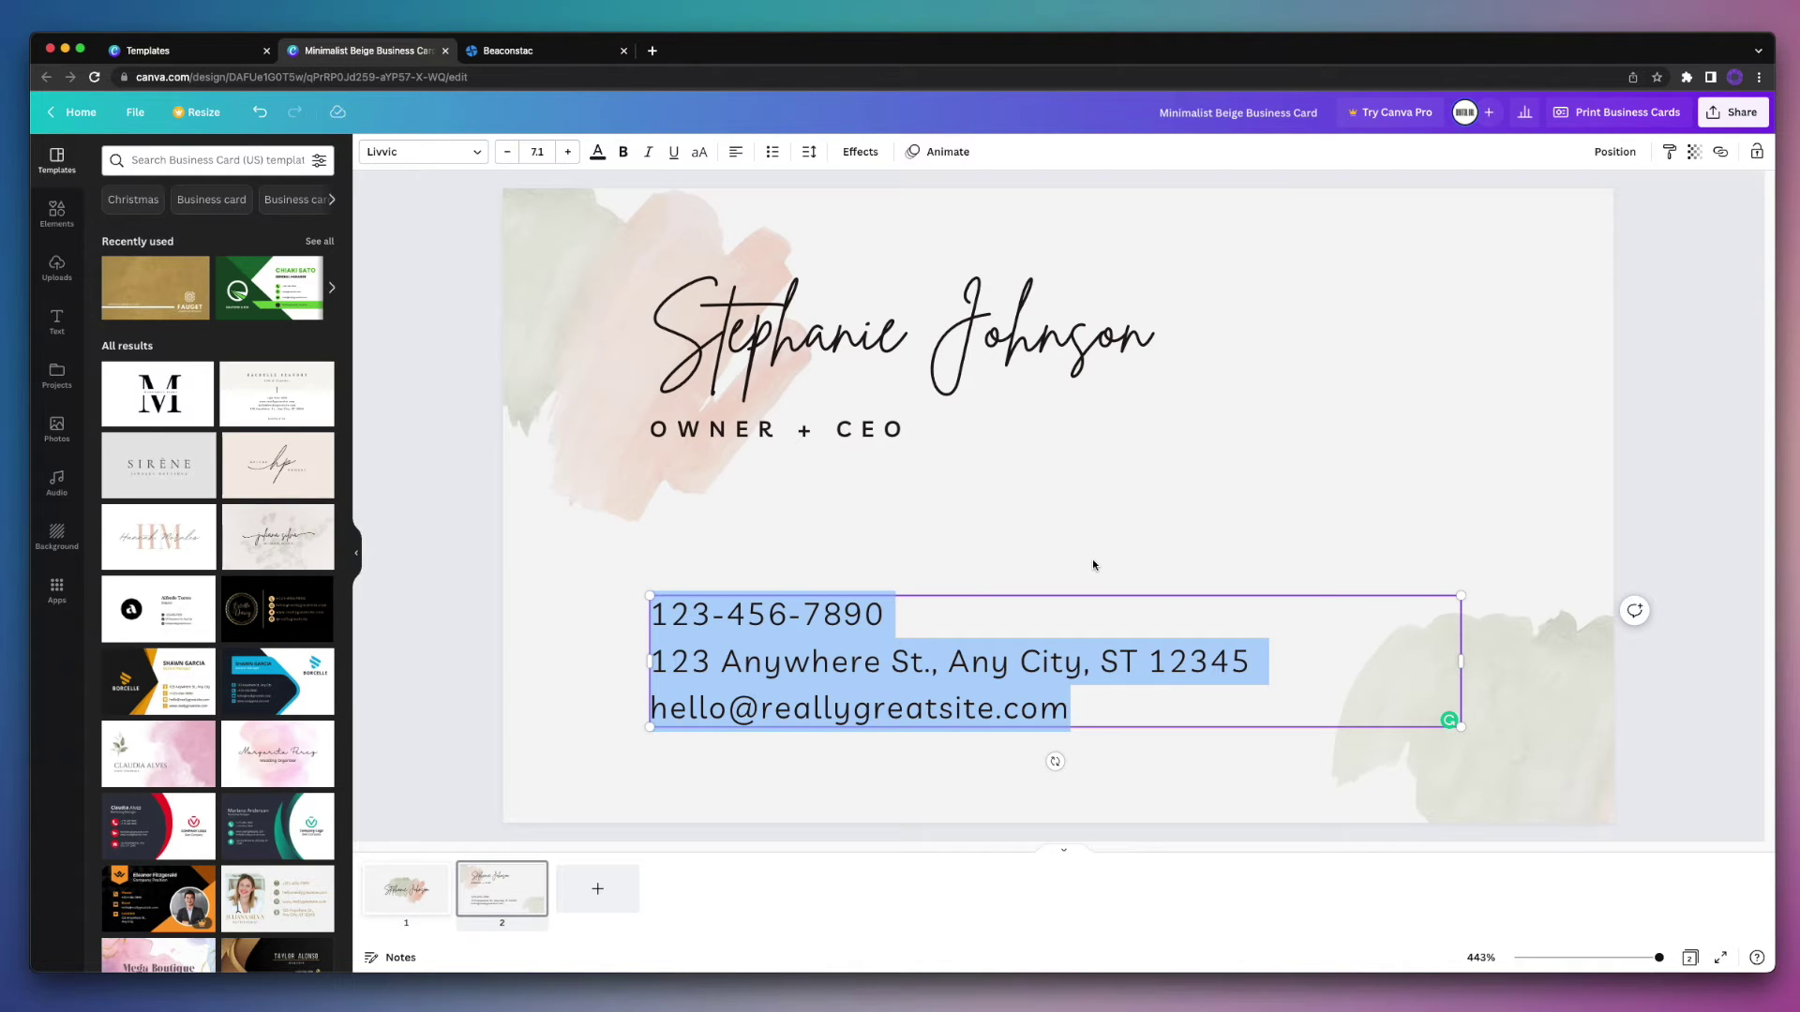
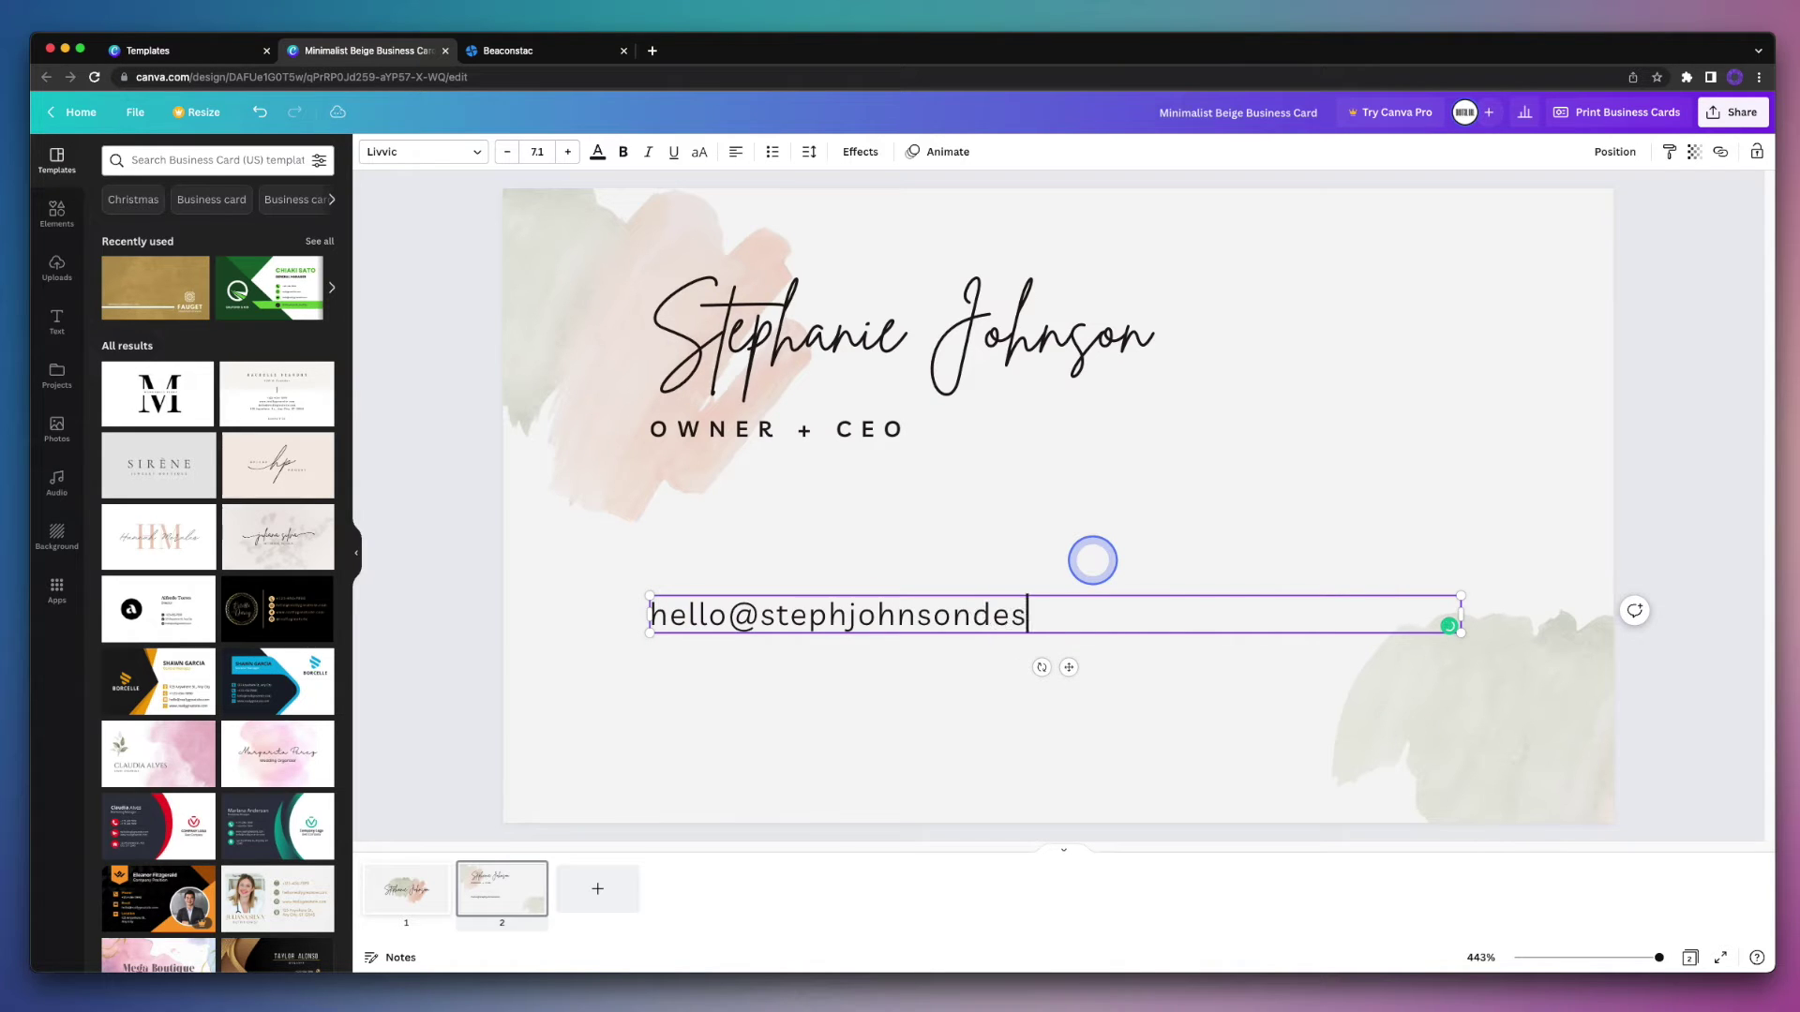
pyautogui.press('Return')
pyautogui.write('123 ')
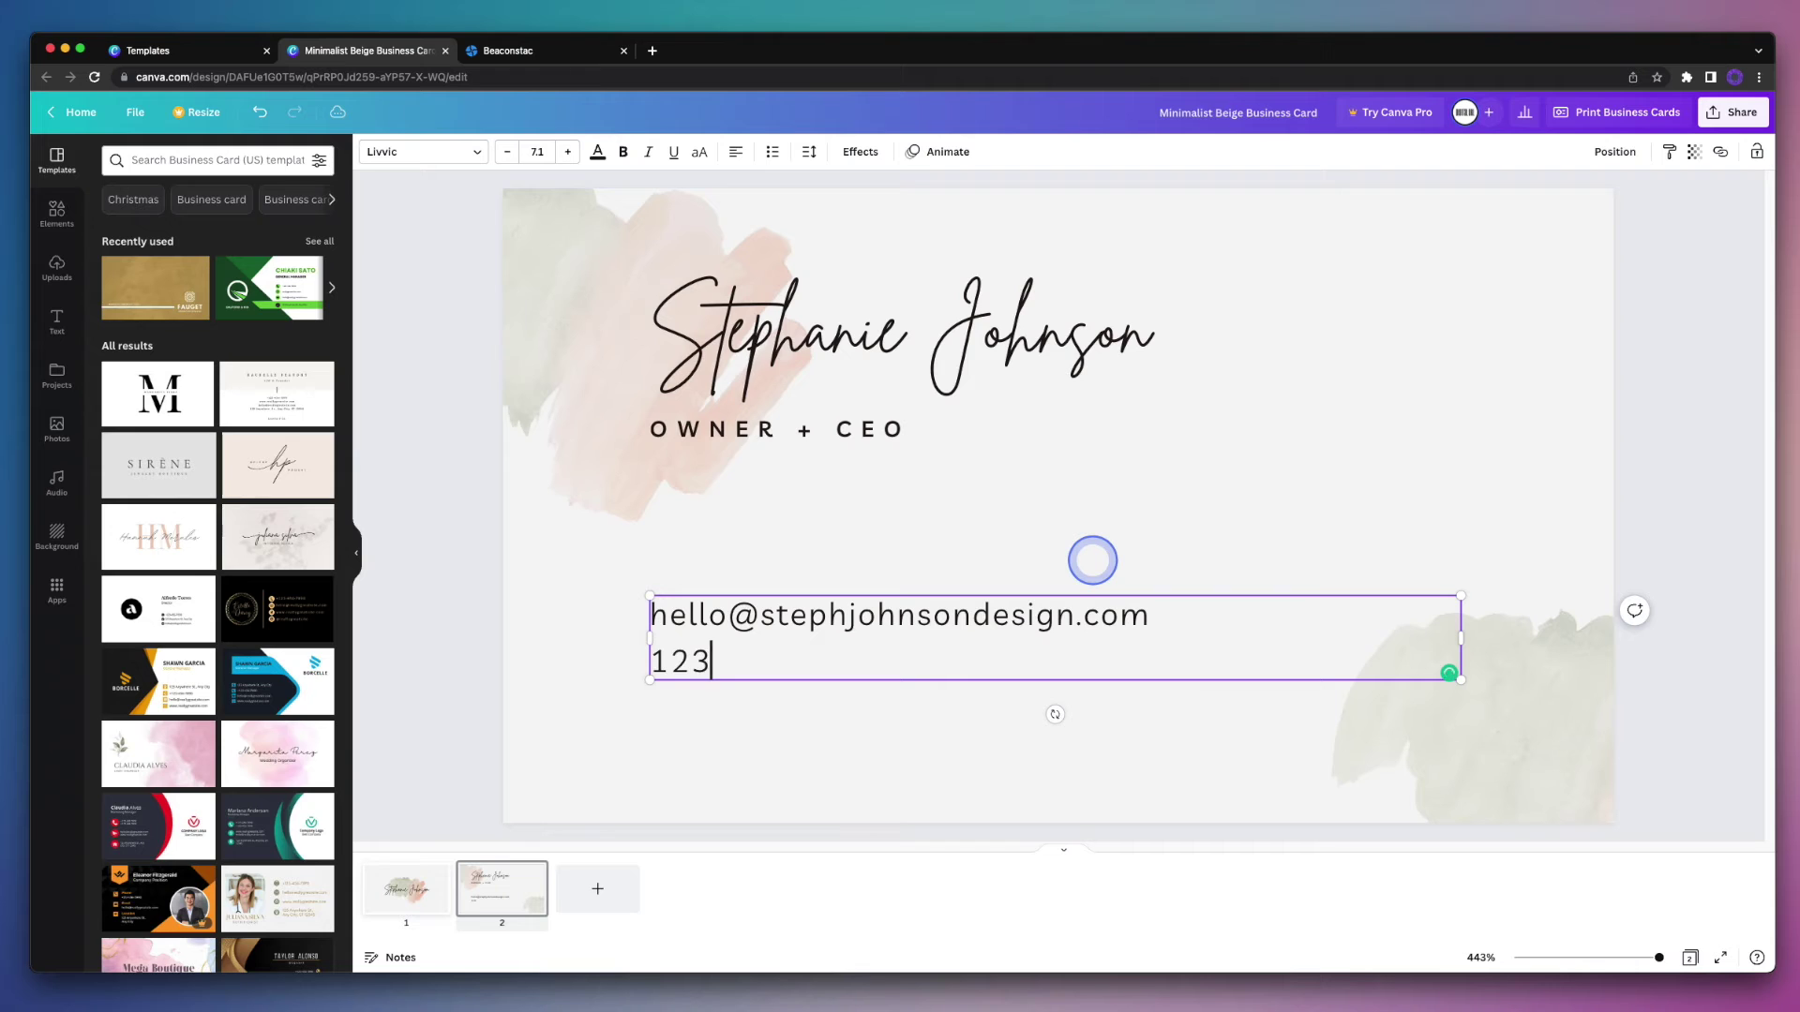
pyautogui.write('Main Street, ')
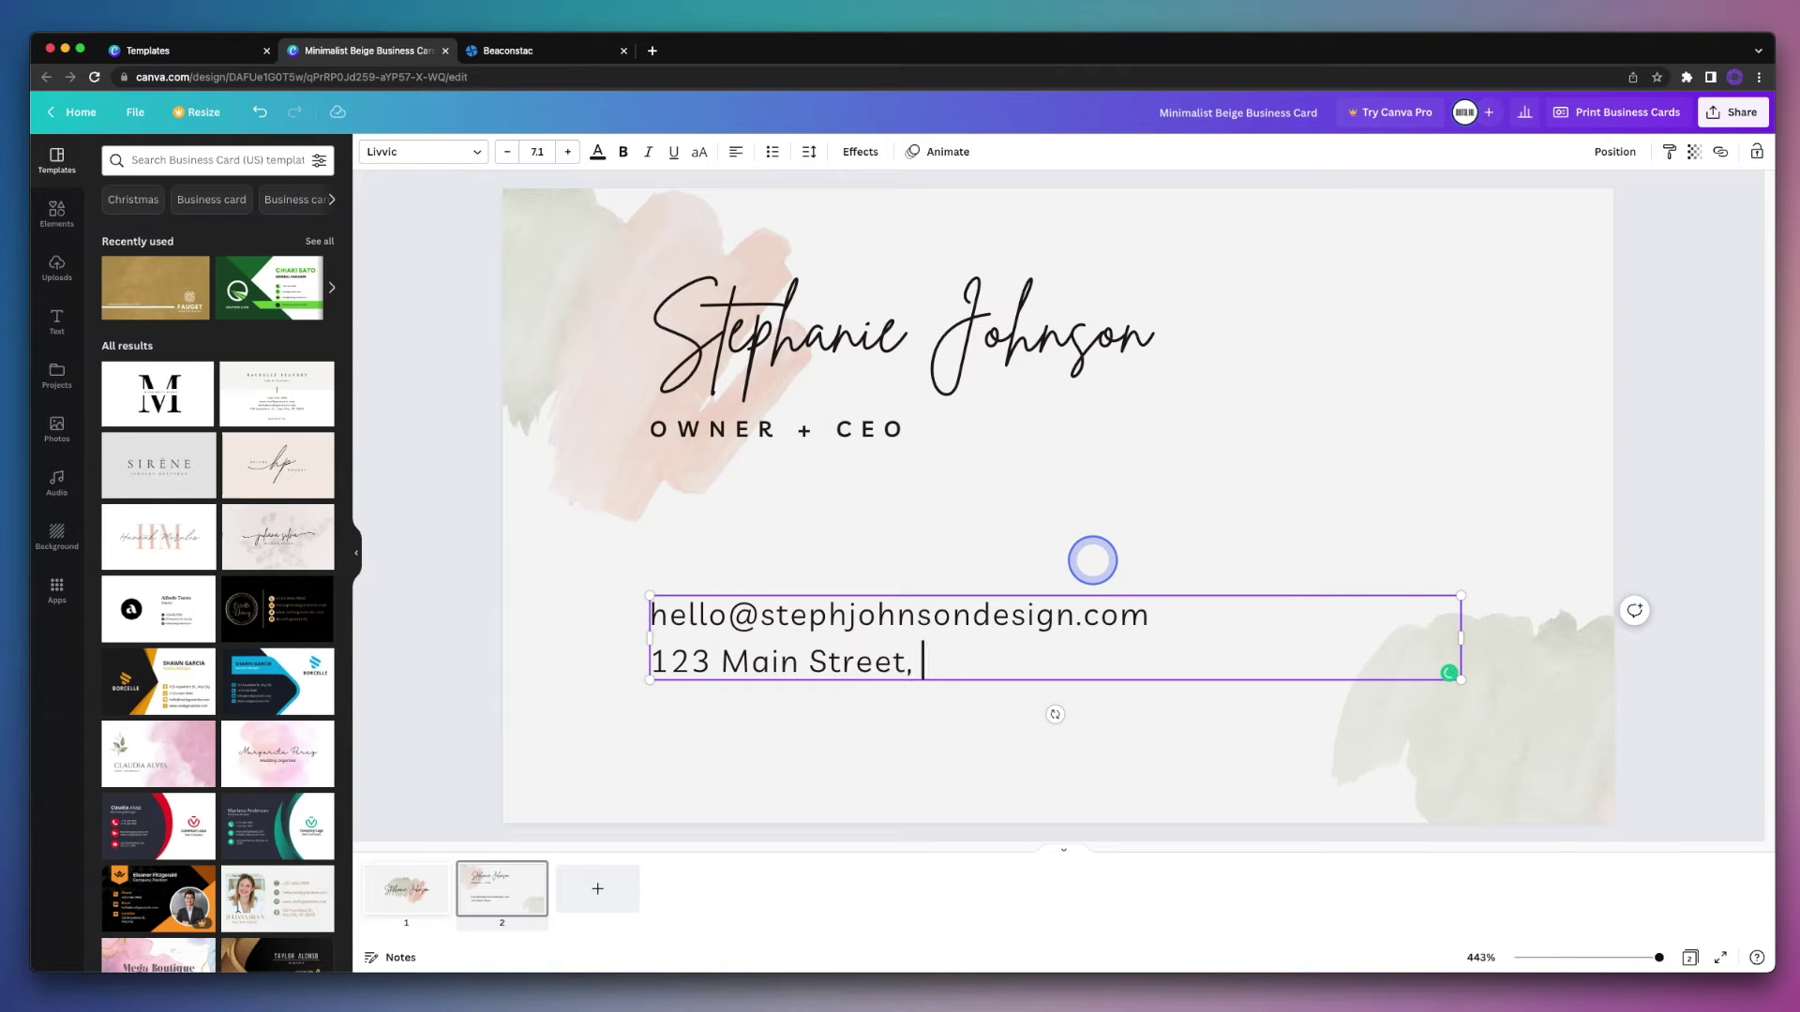
pyautogui.write('New York City, NY')
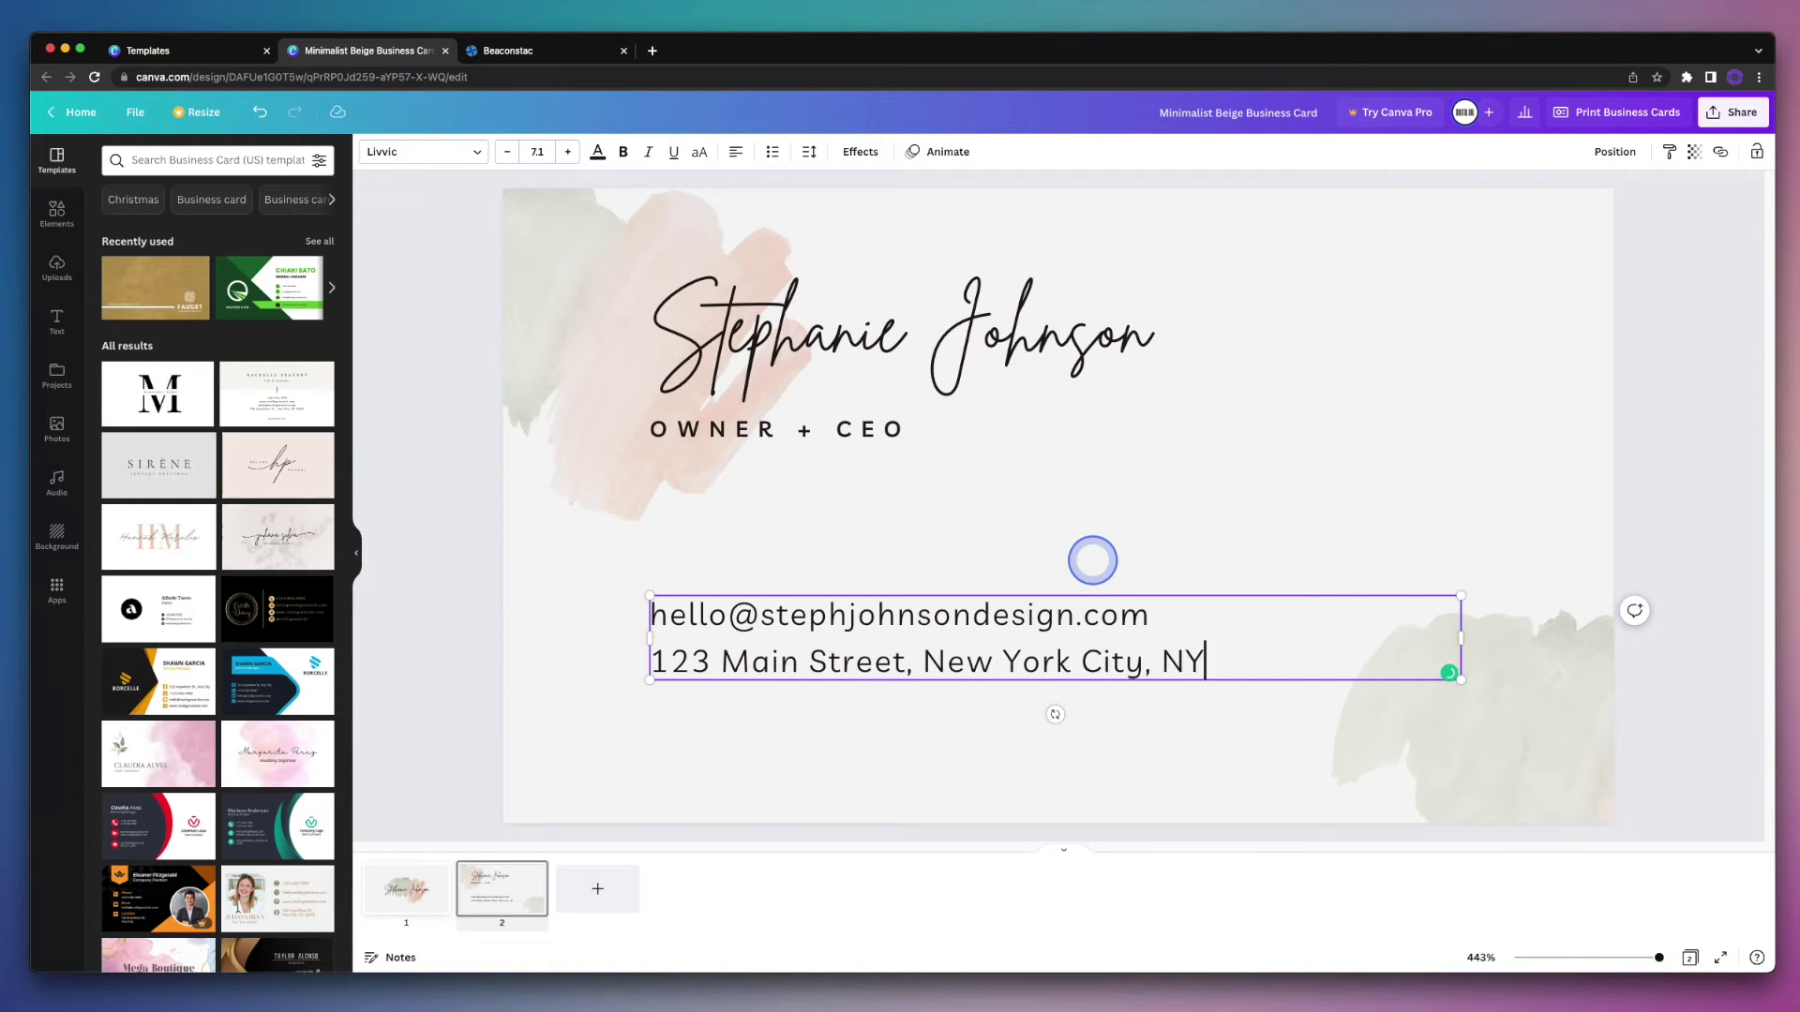
pyautogui.press('Return')
pyautogui.write('www.stephjohnsondesin')
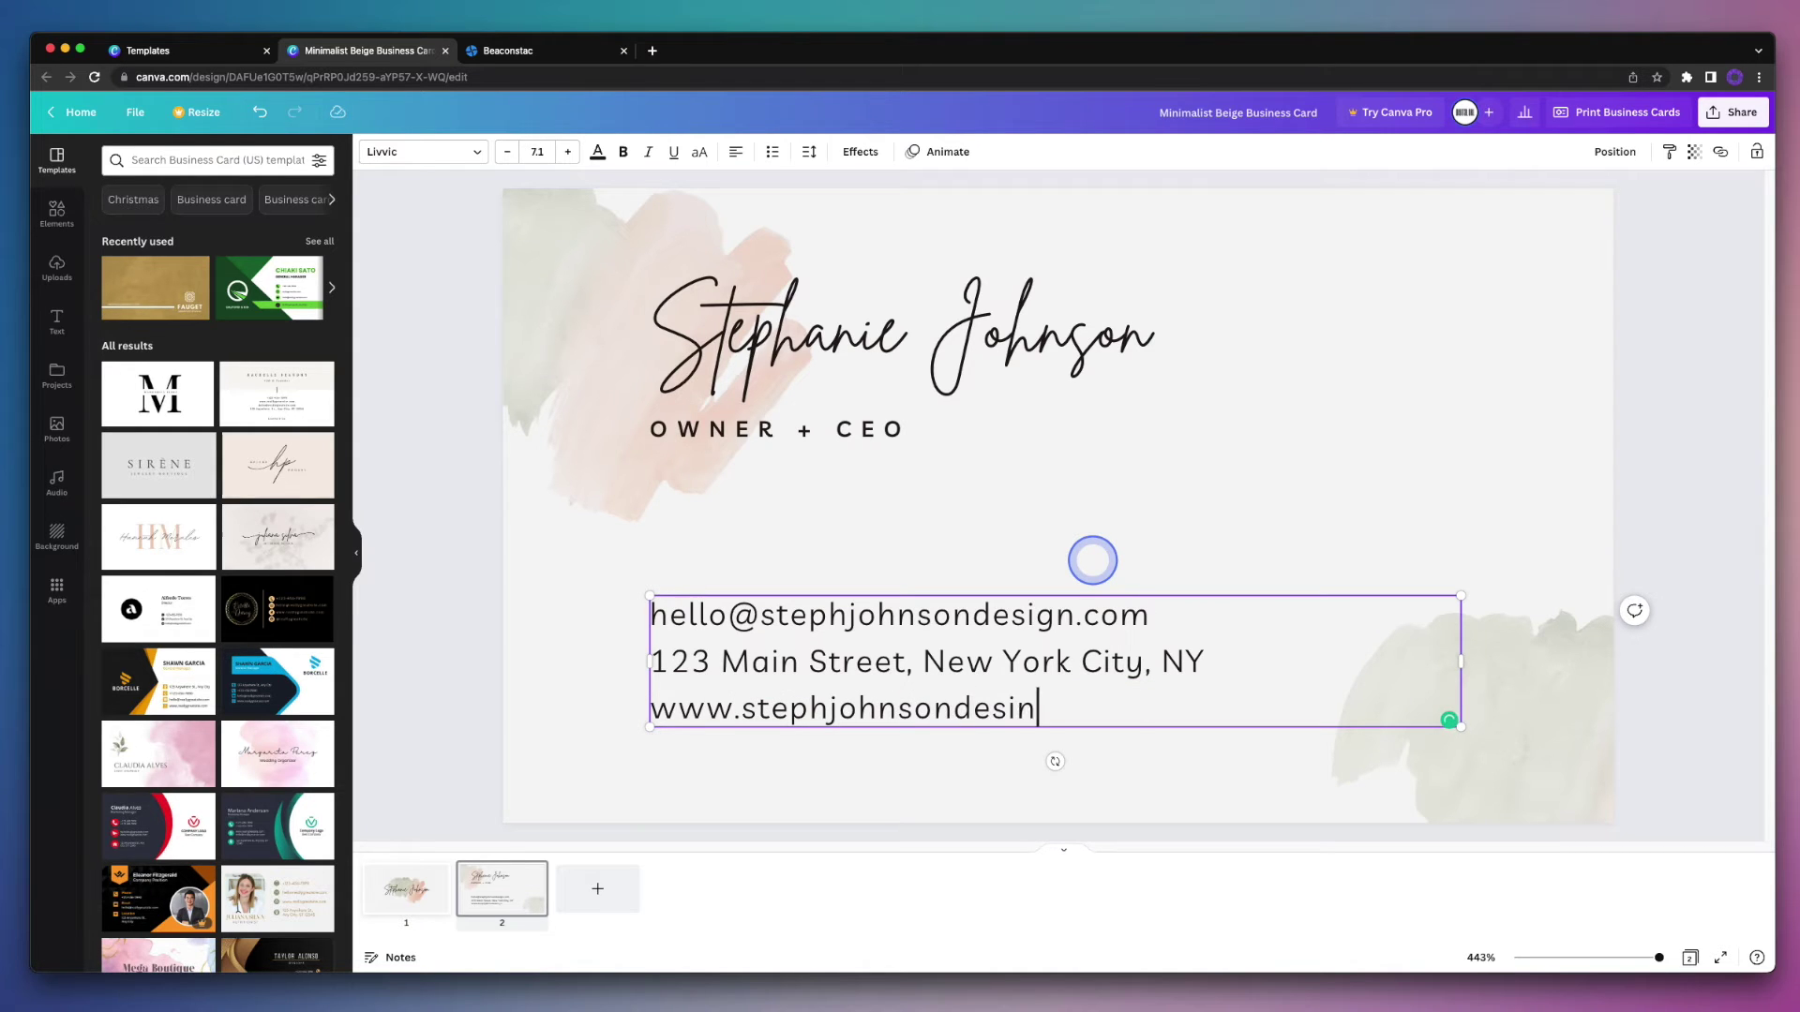
pyautogui.press('BackSpace')
pyautogui.write('gn.com')
pyautogui.click(1153, 539)
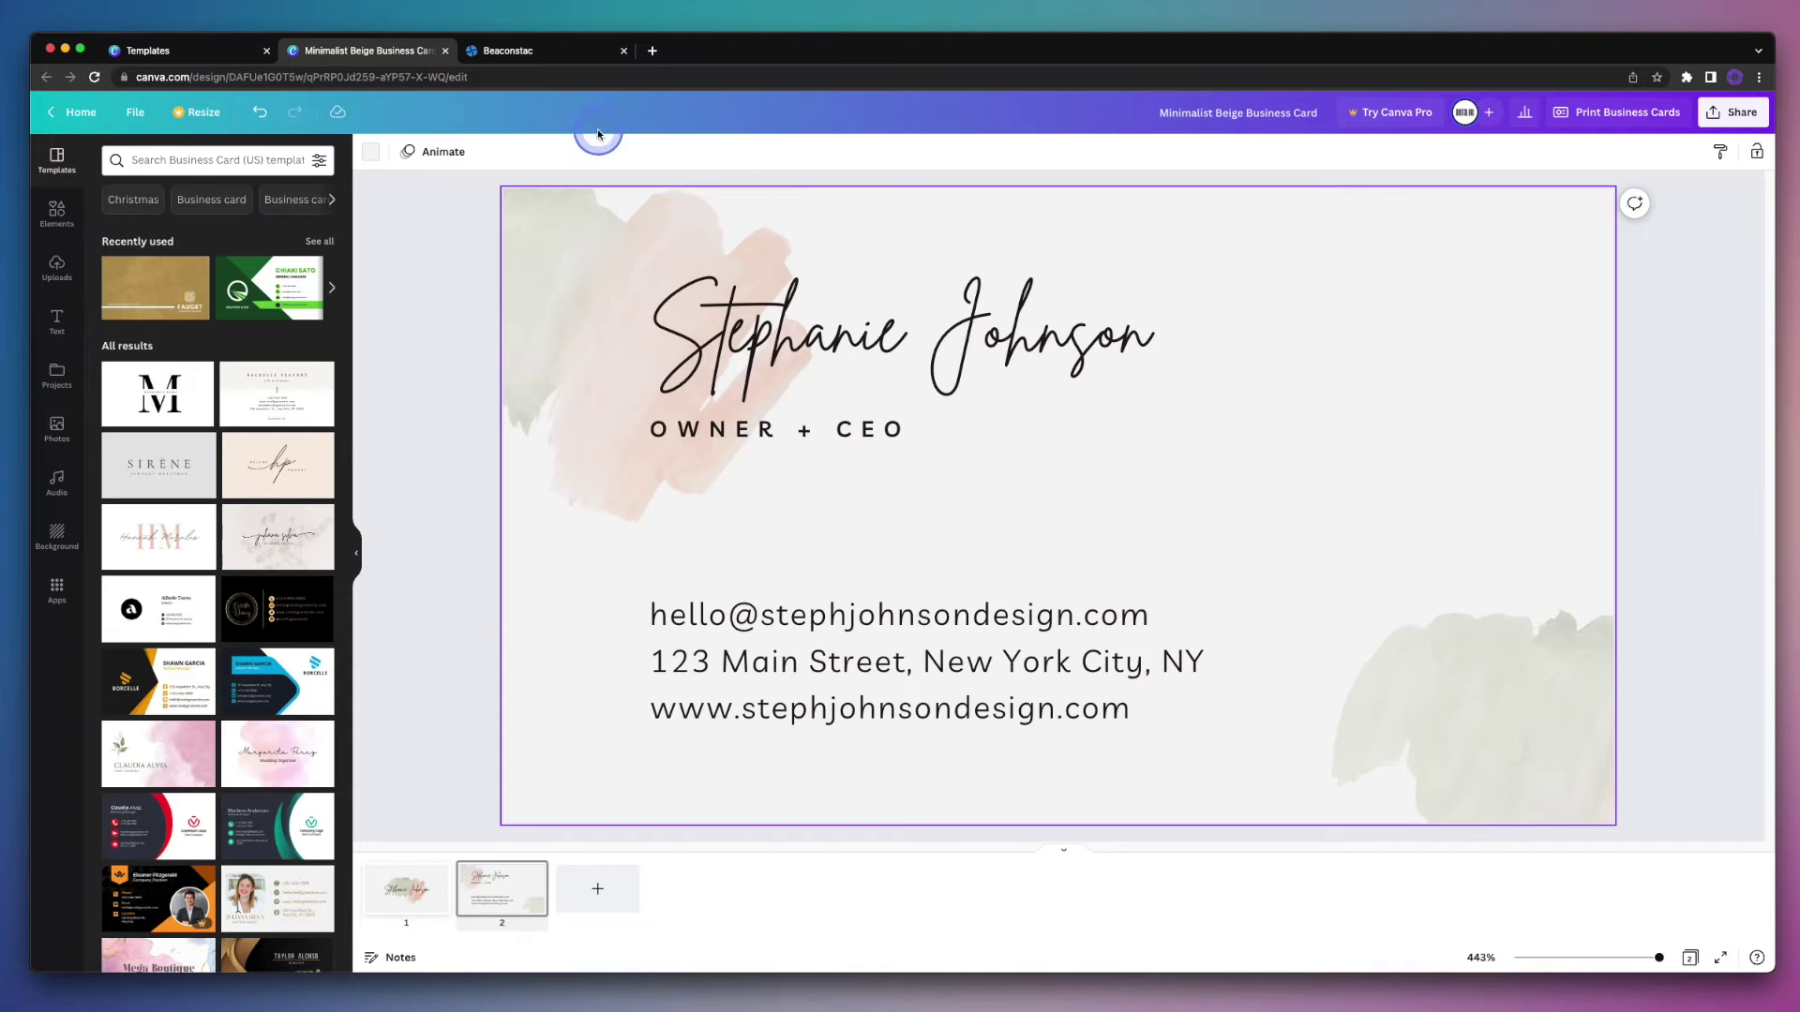
pyautogui.click(575, 50)
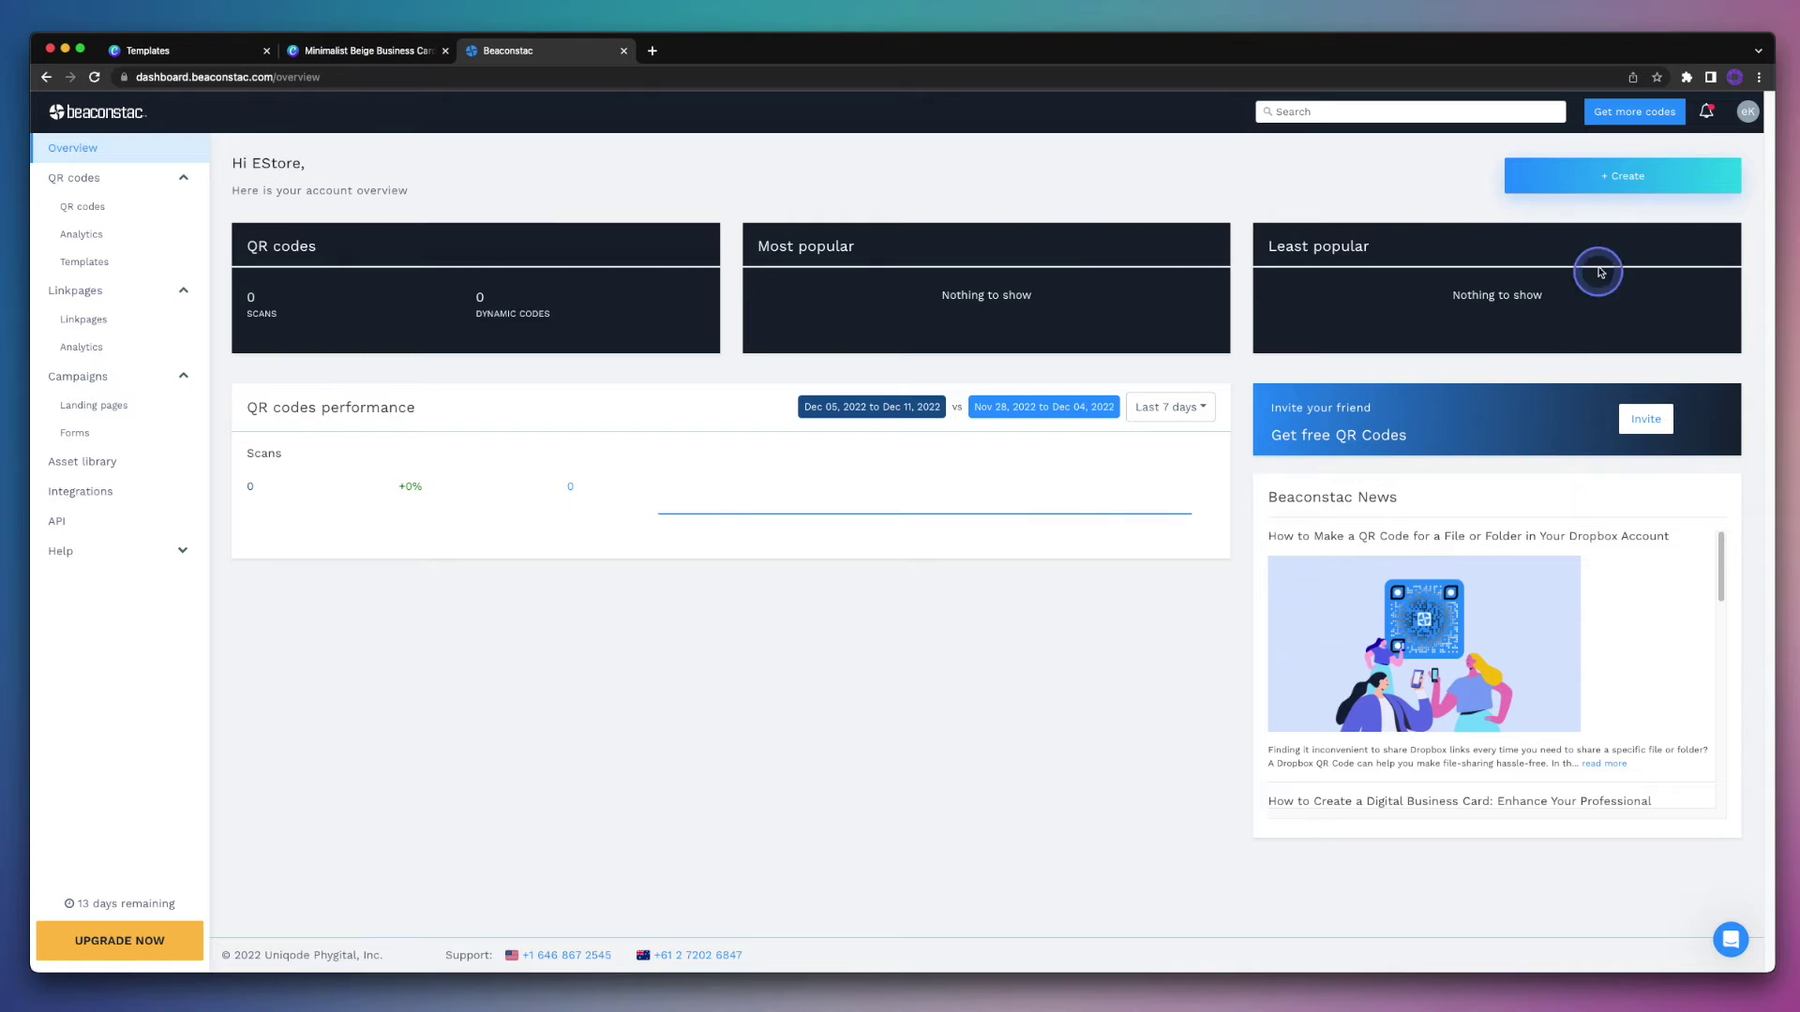
# Step: Create a new QR code of type Digital Business Card (vCard) and reach Select a Layout
pyautogui.click(1559, 195)
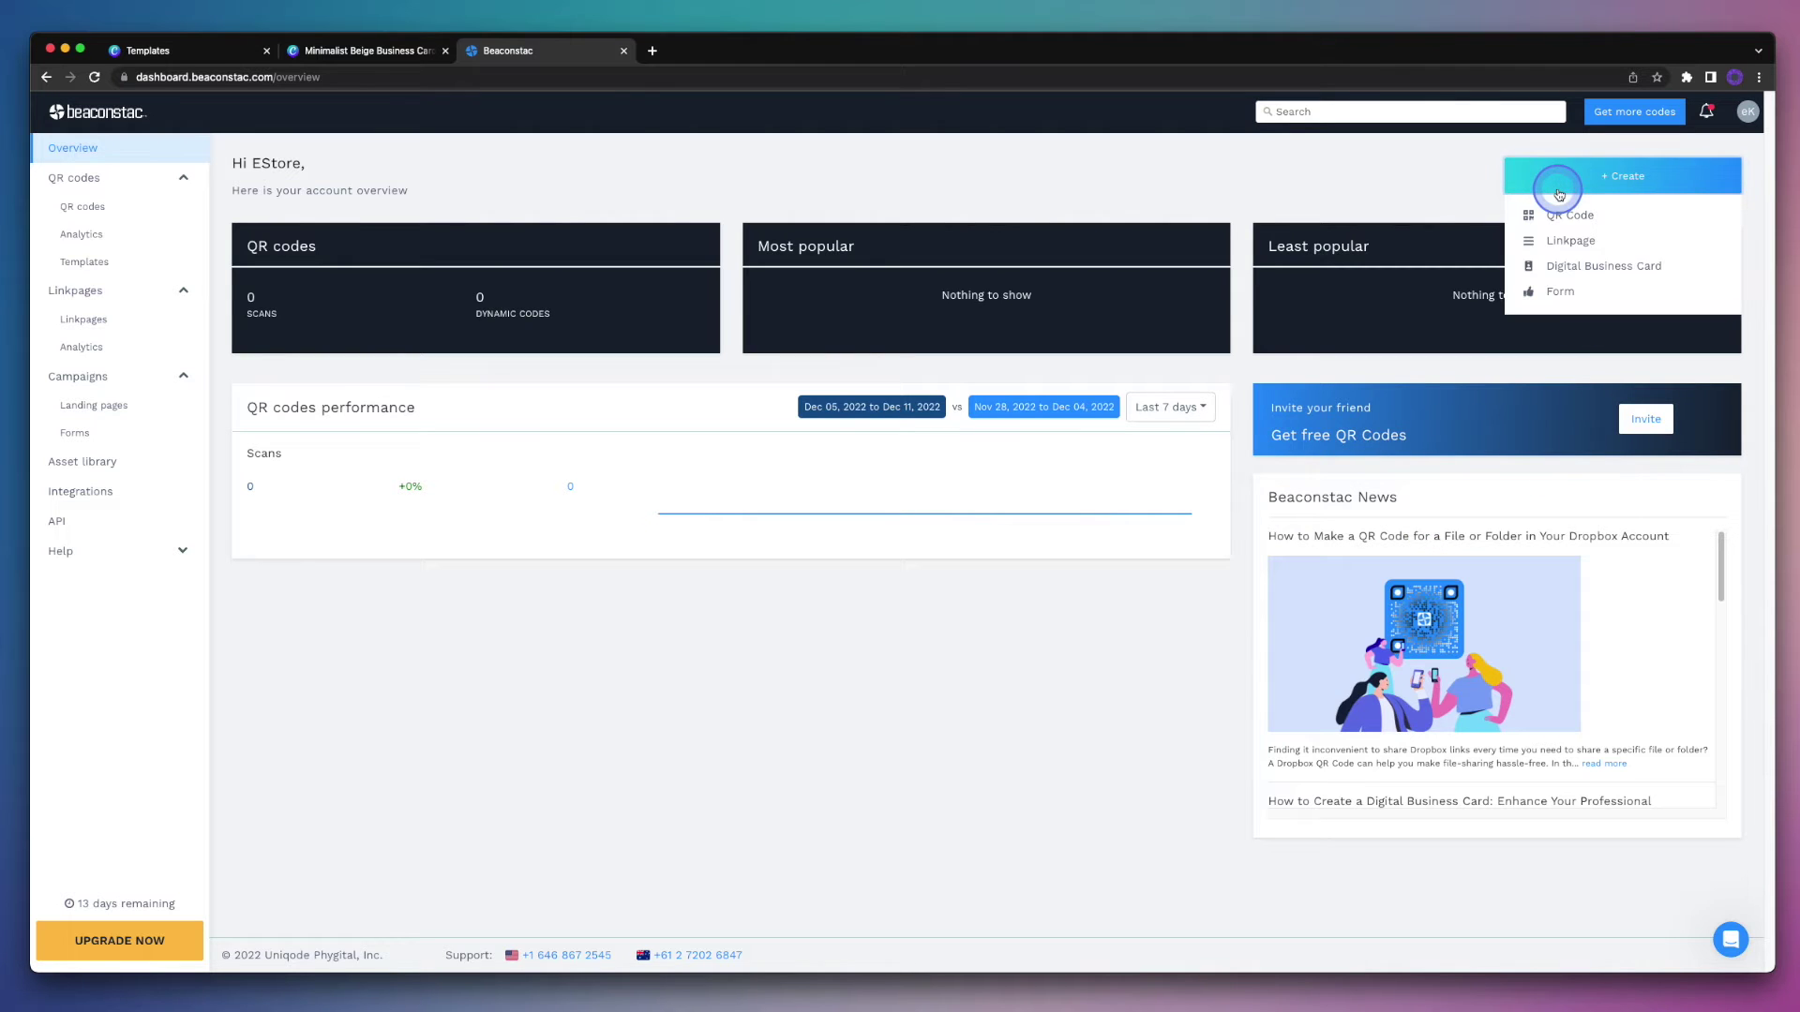
pyautogui.click(1636, 217)
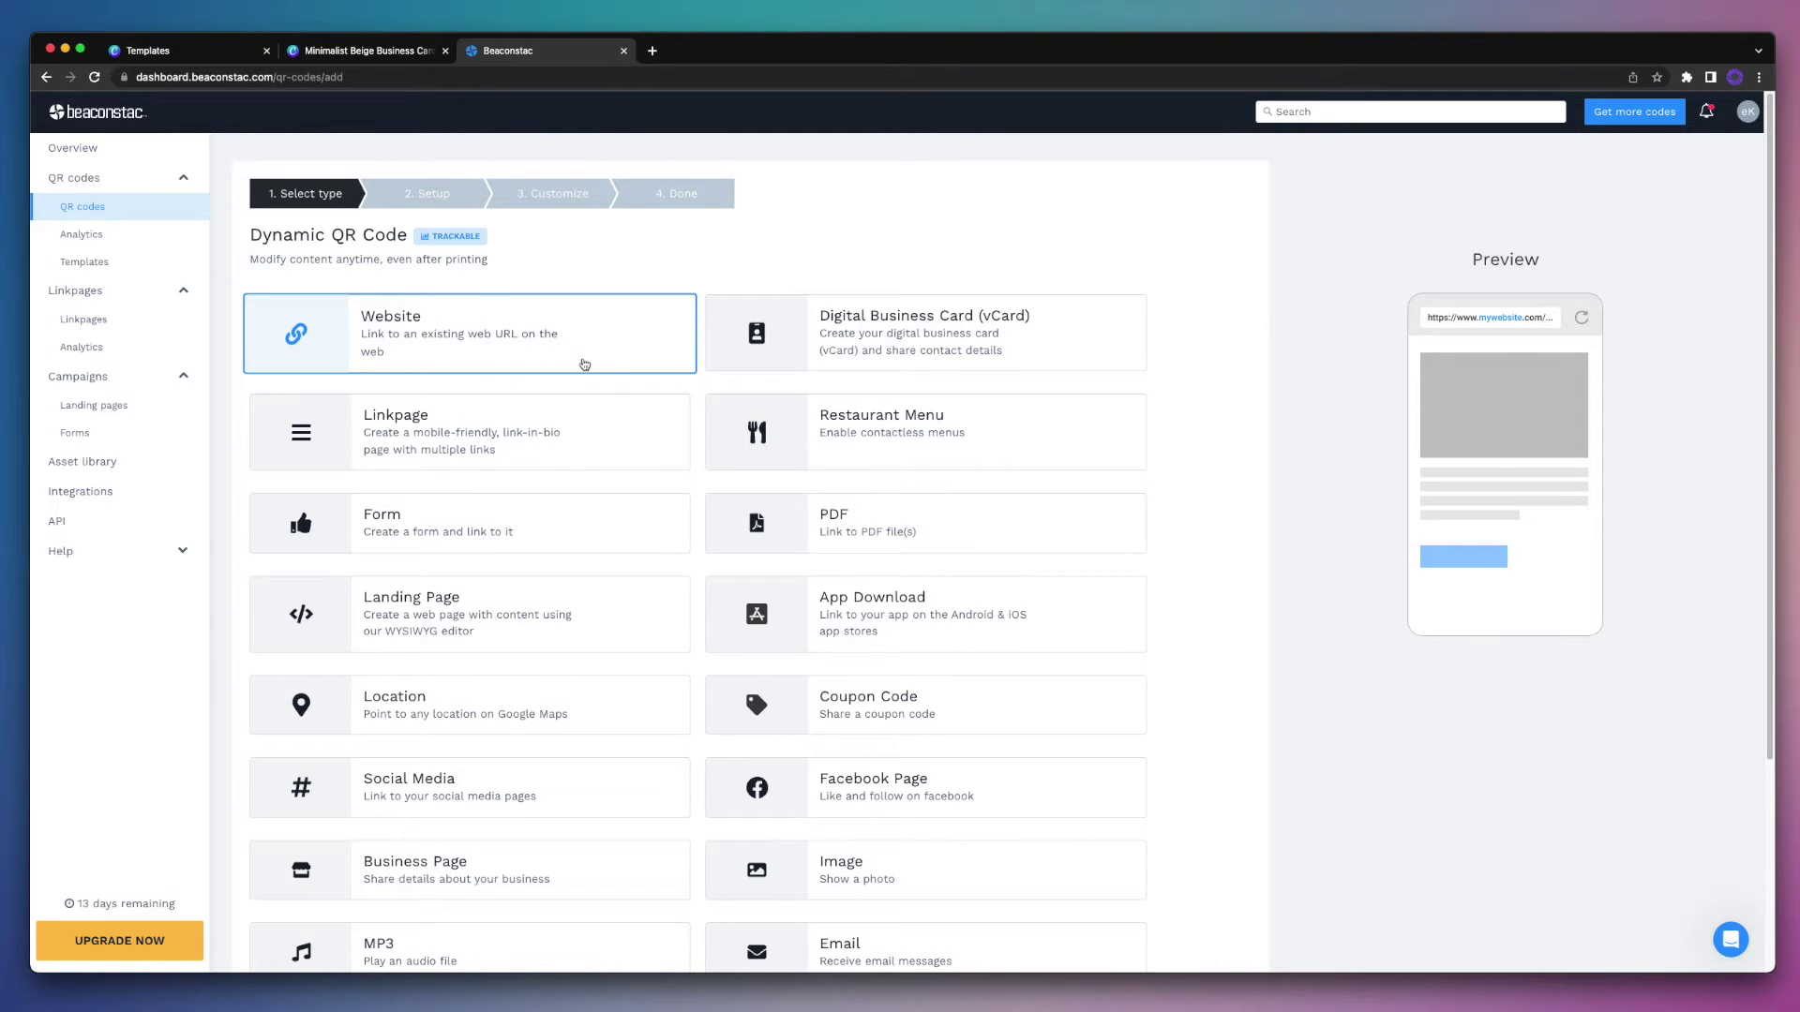
pyautogui.click(582, 423)
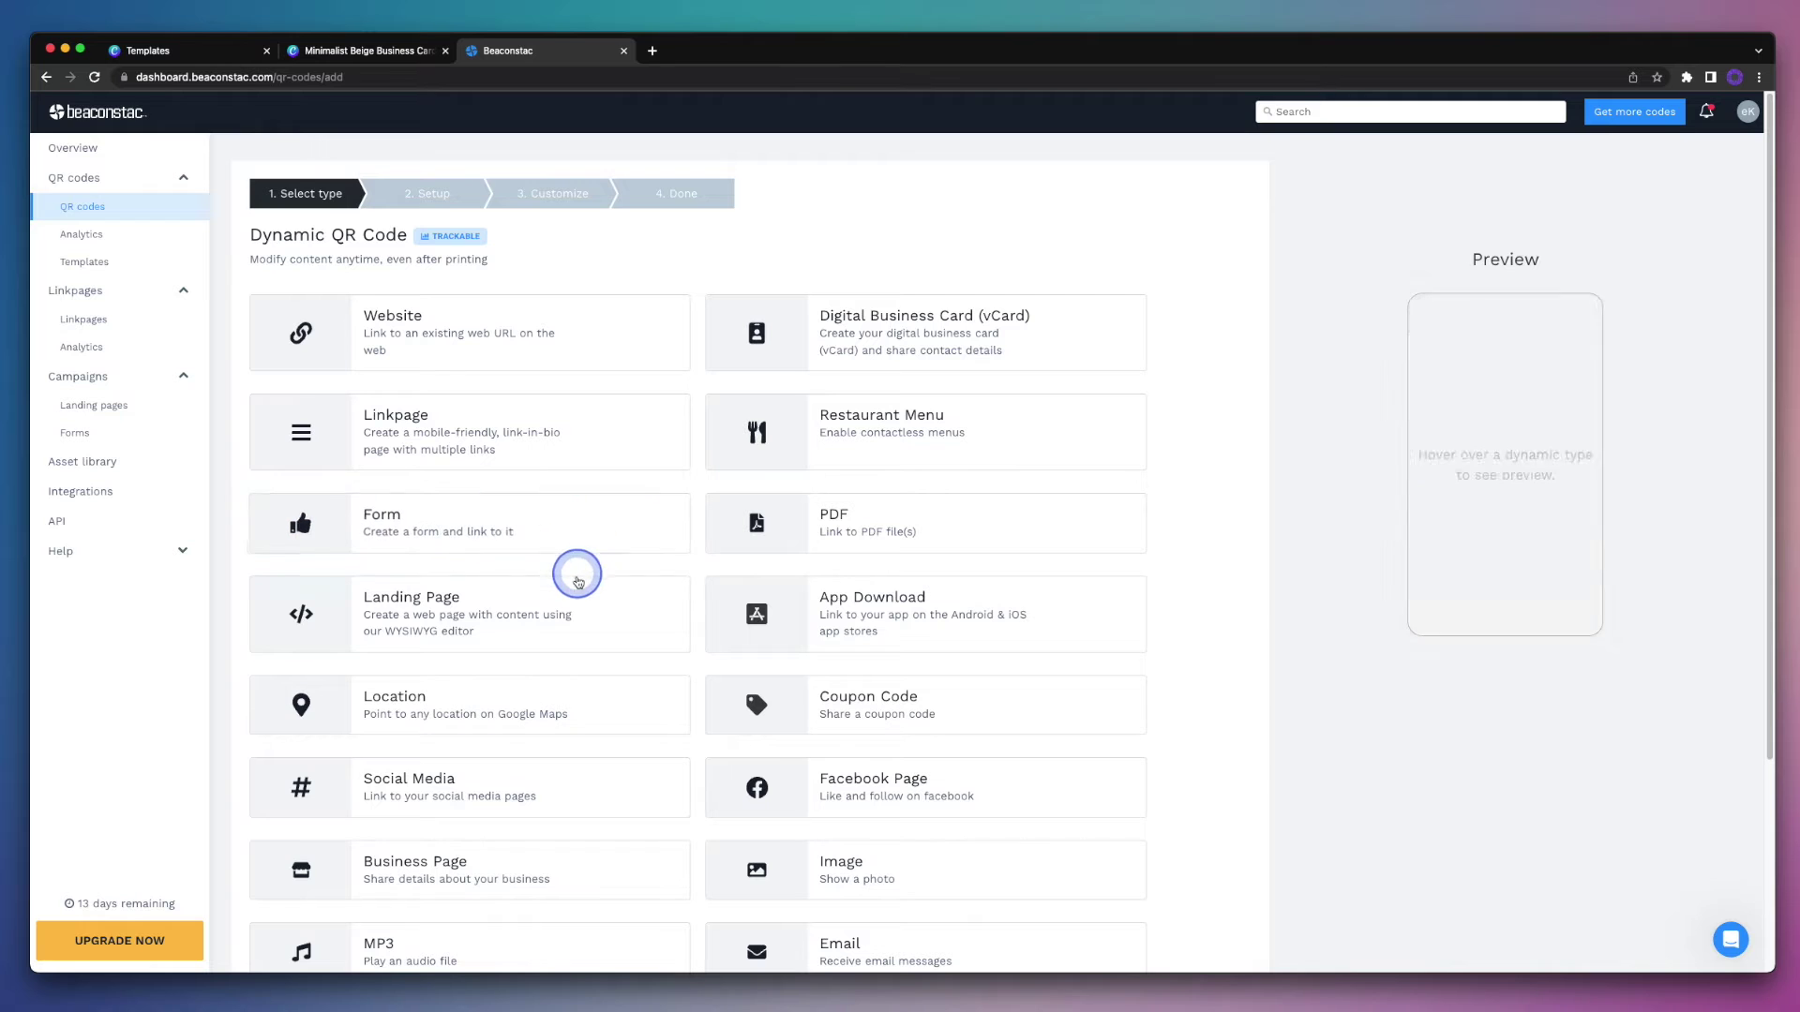
pyautogui.click(578, 595)
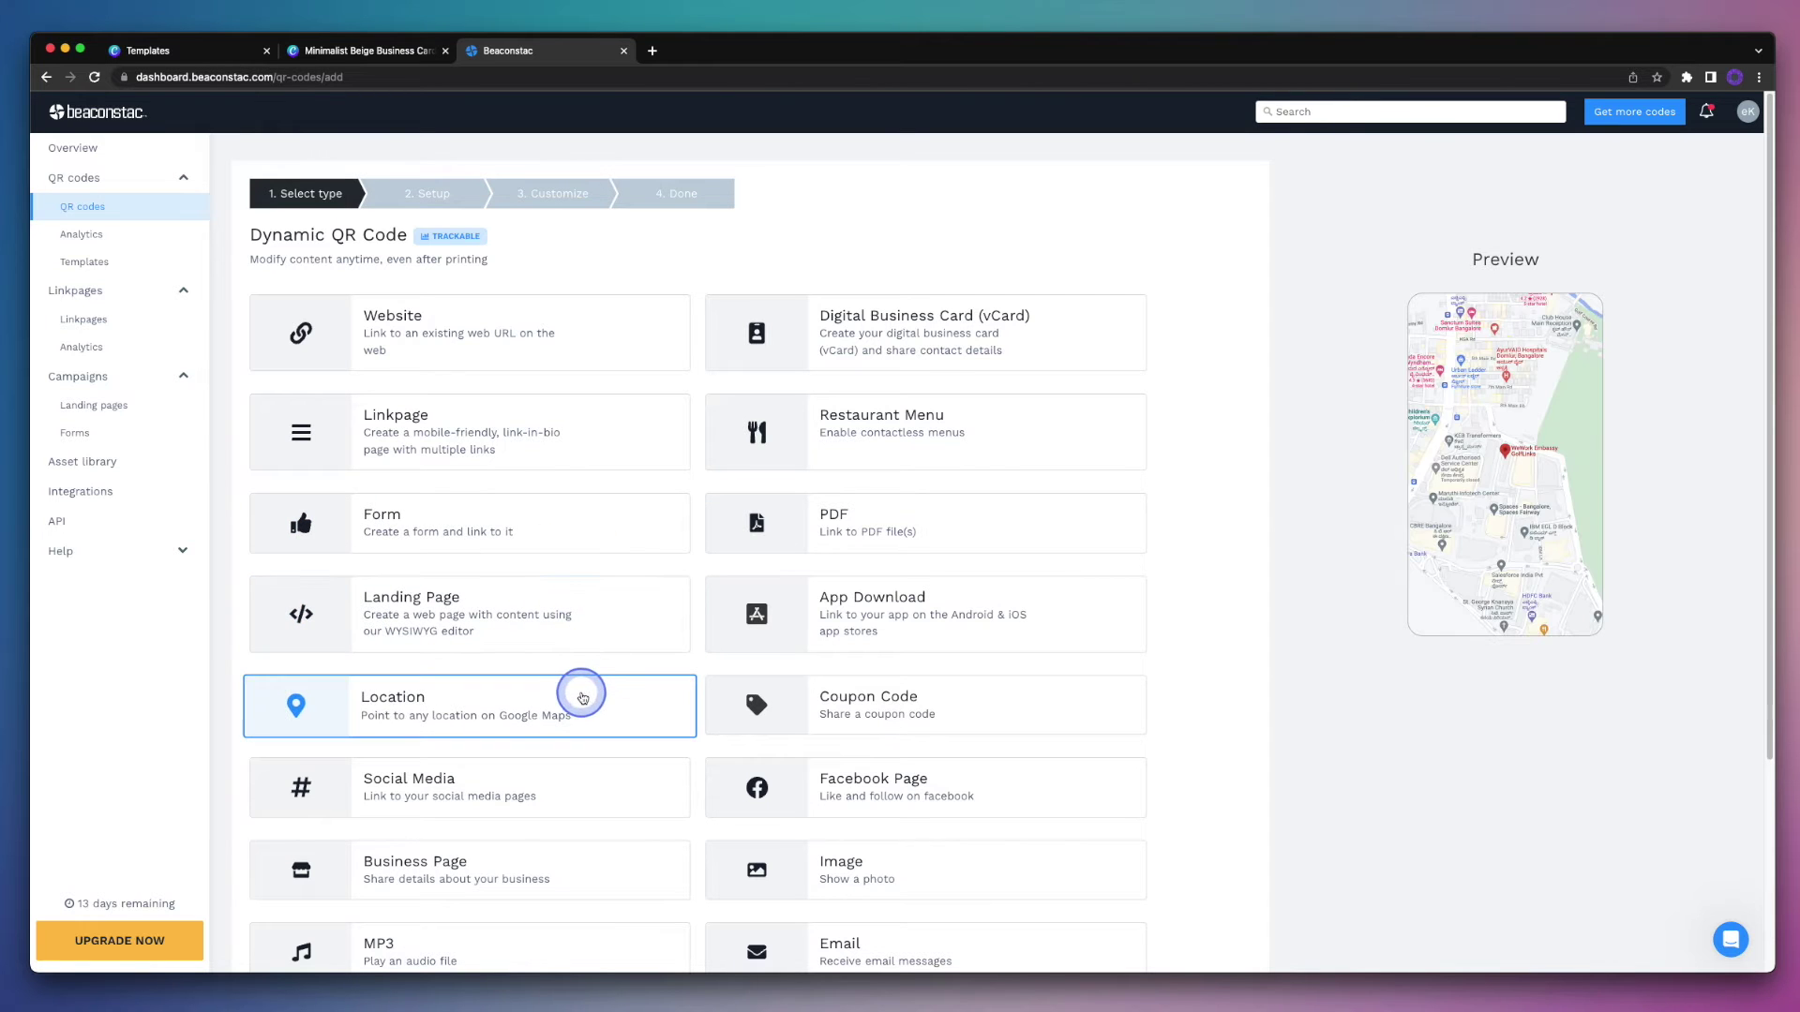
pyautogui.click(591, 761)
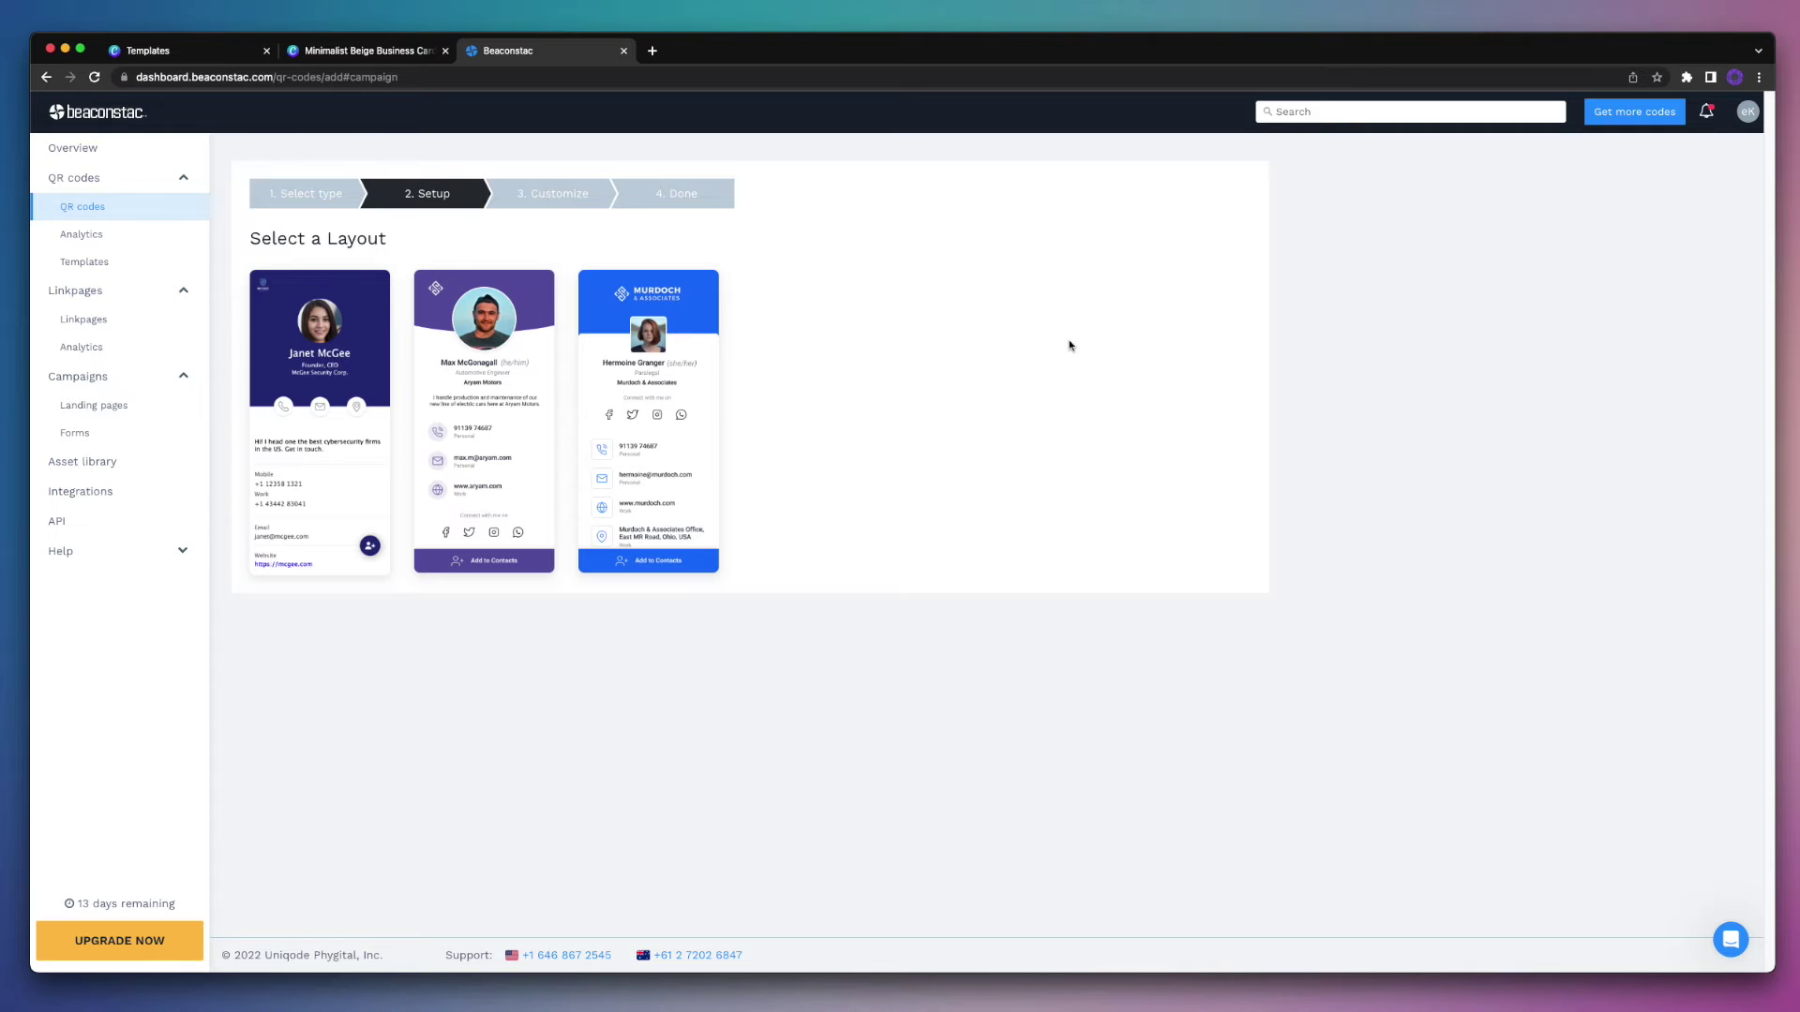
# Step: Pick the purple layout and upload a portrait photo cropped around the face as the user image
pyautogui.click(501, 472)
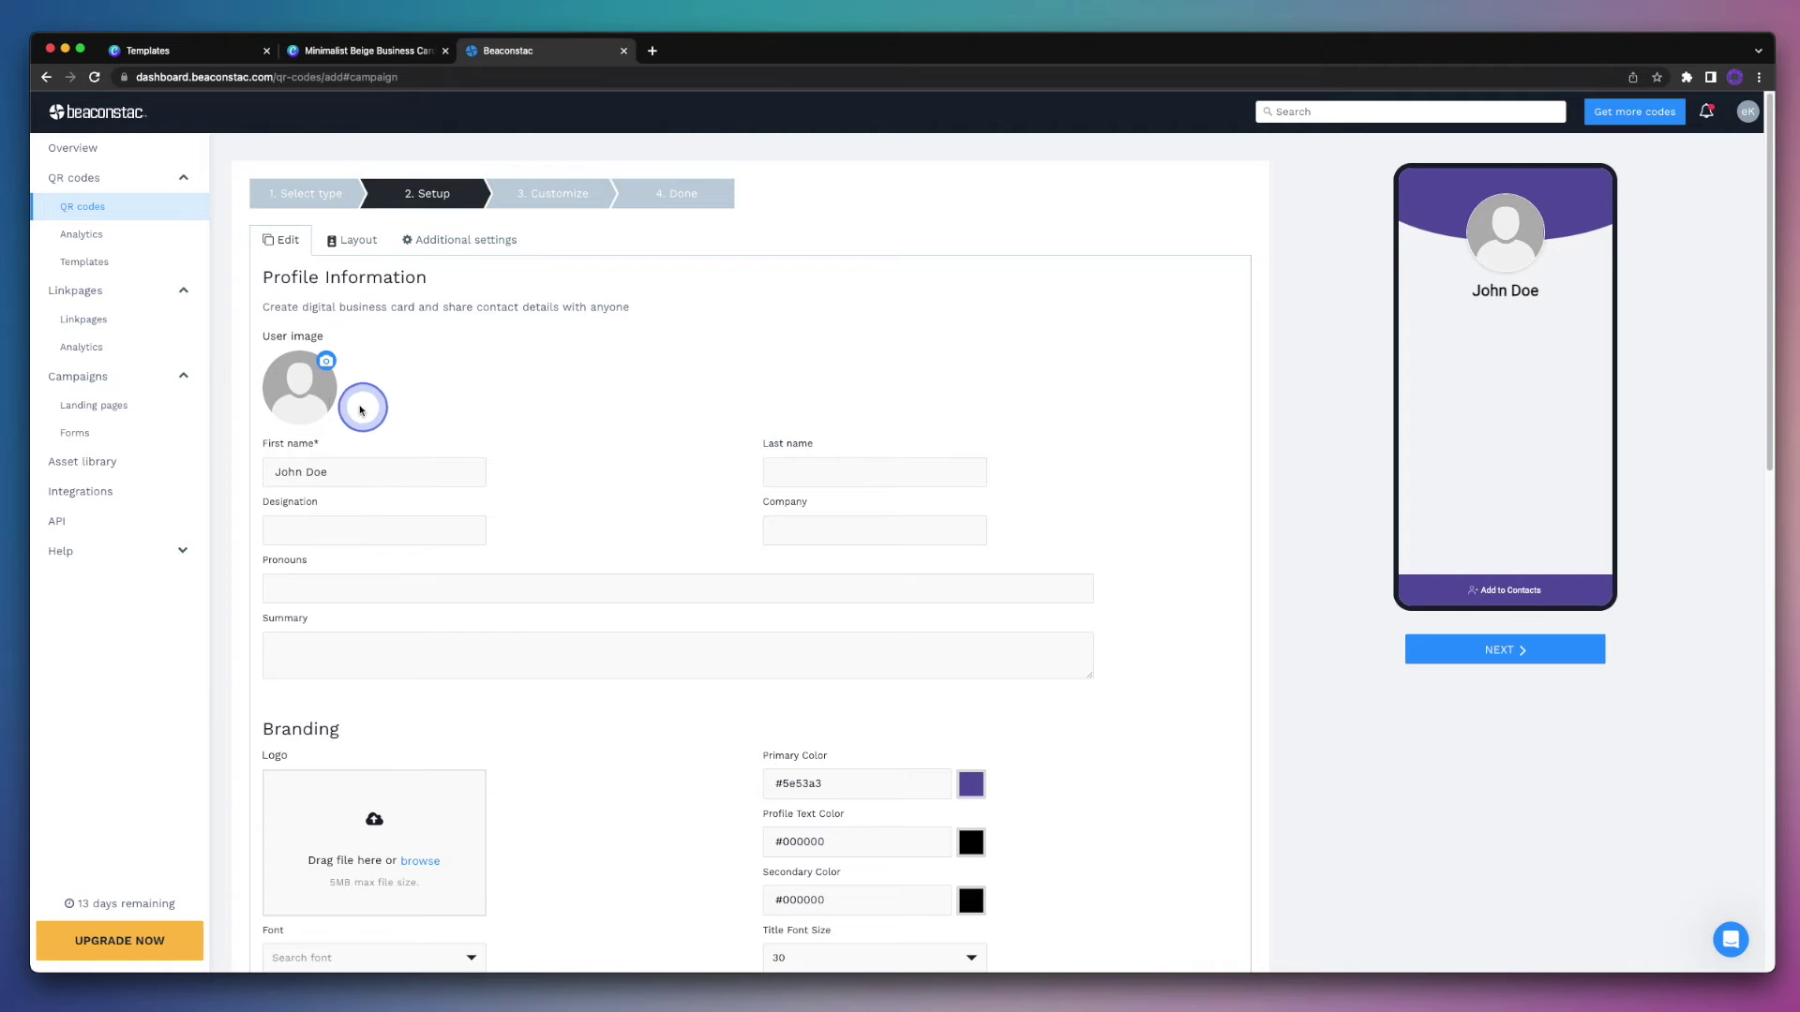
pyautogui.click(300, 387)
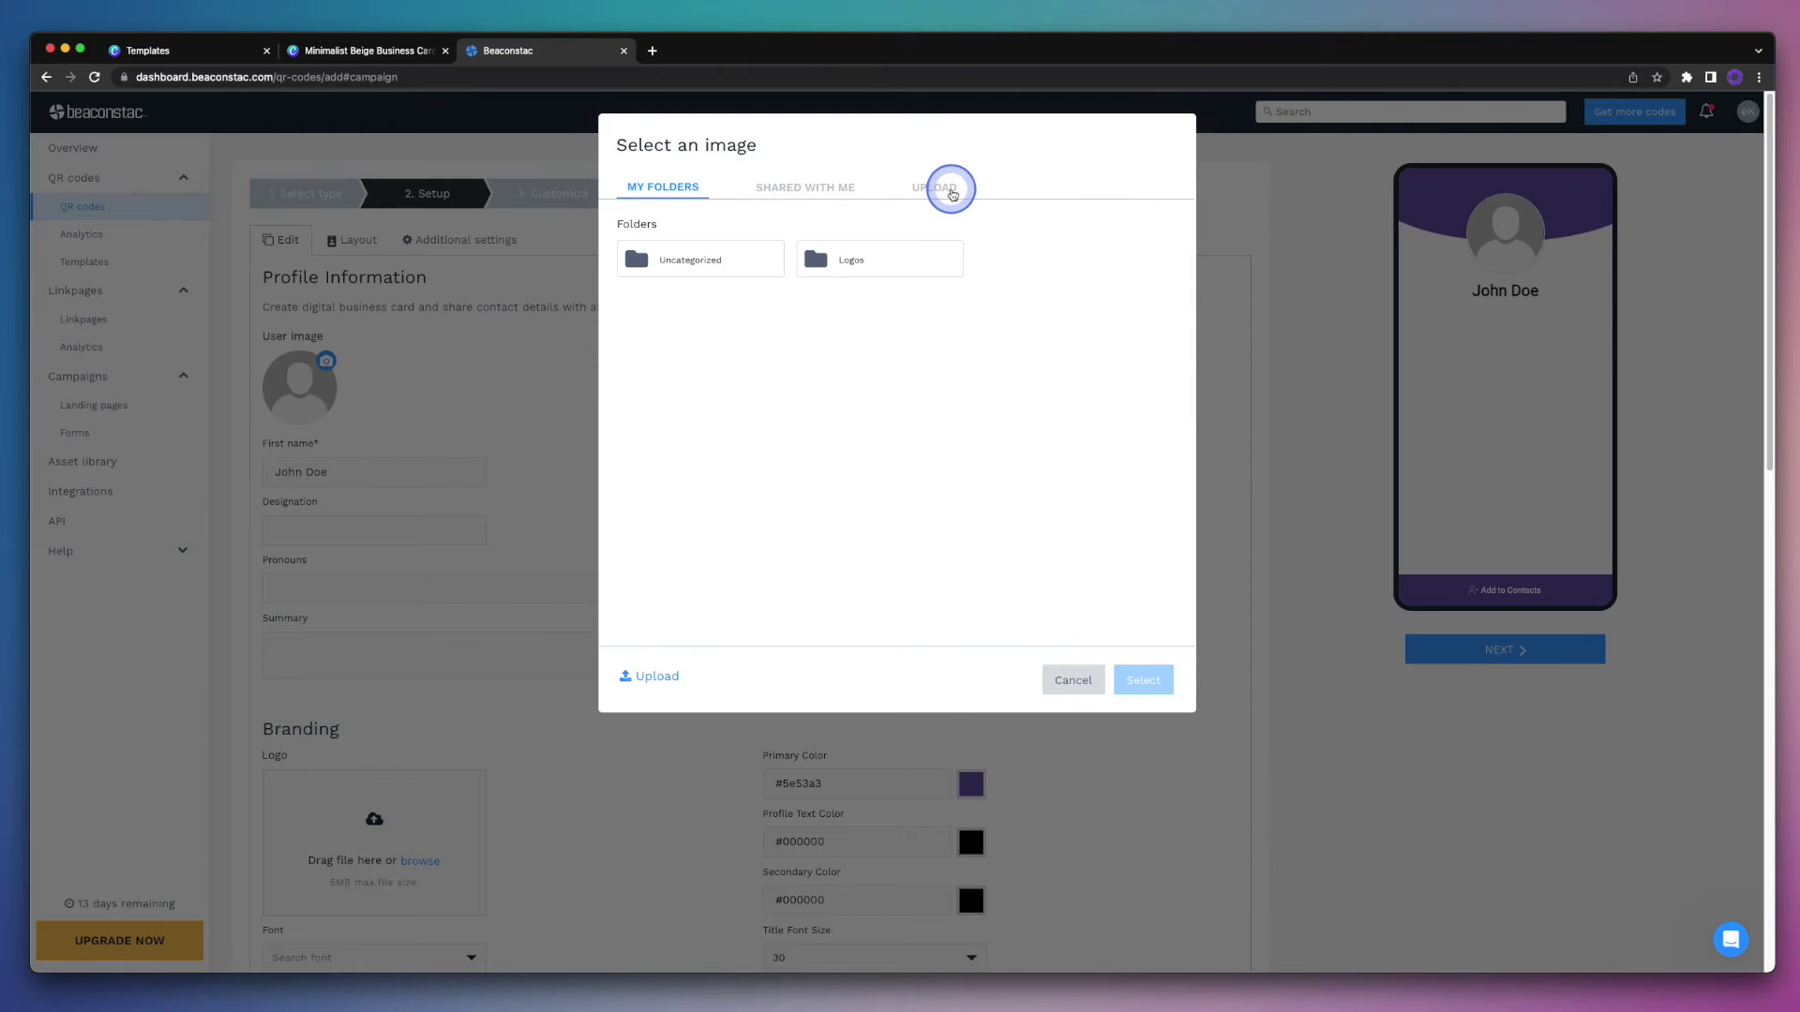
pyautogui.click(951, 193)
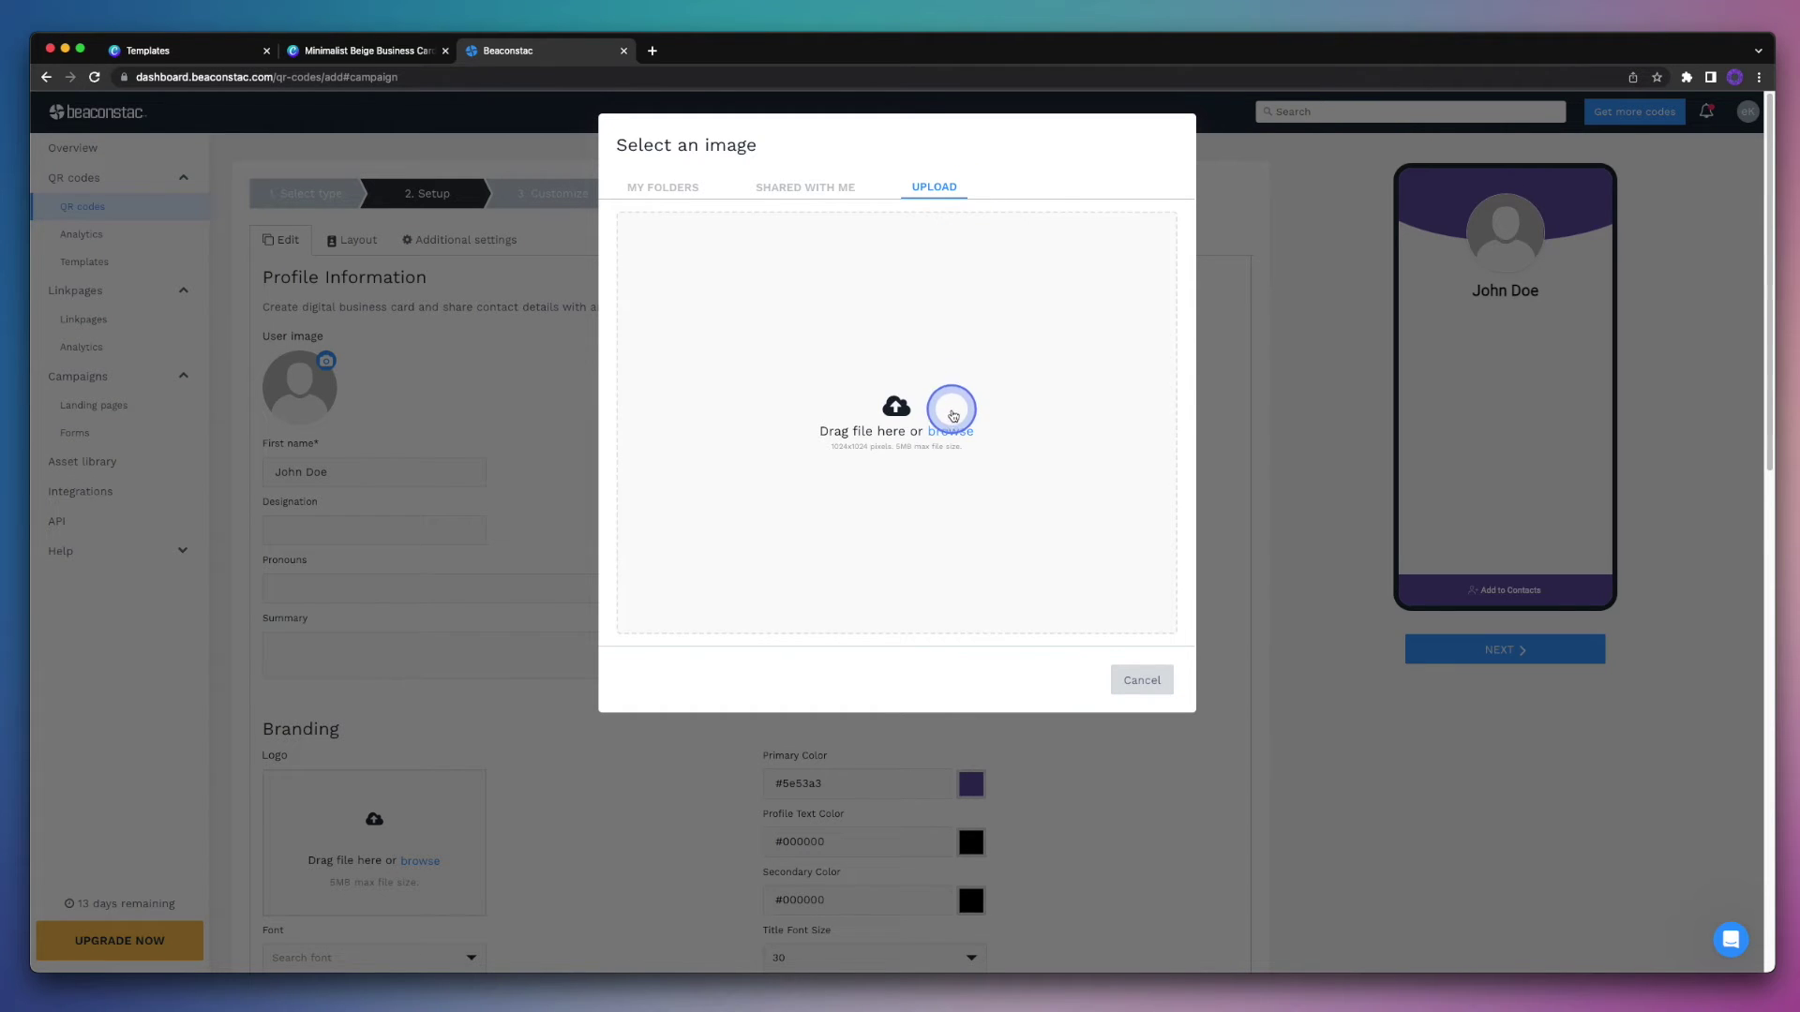
pyautogui.click(950, 431)
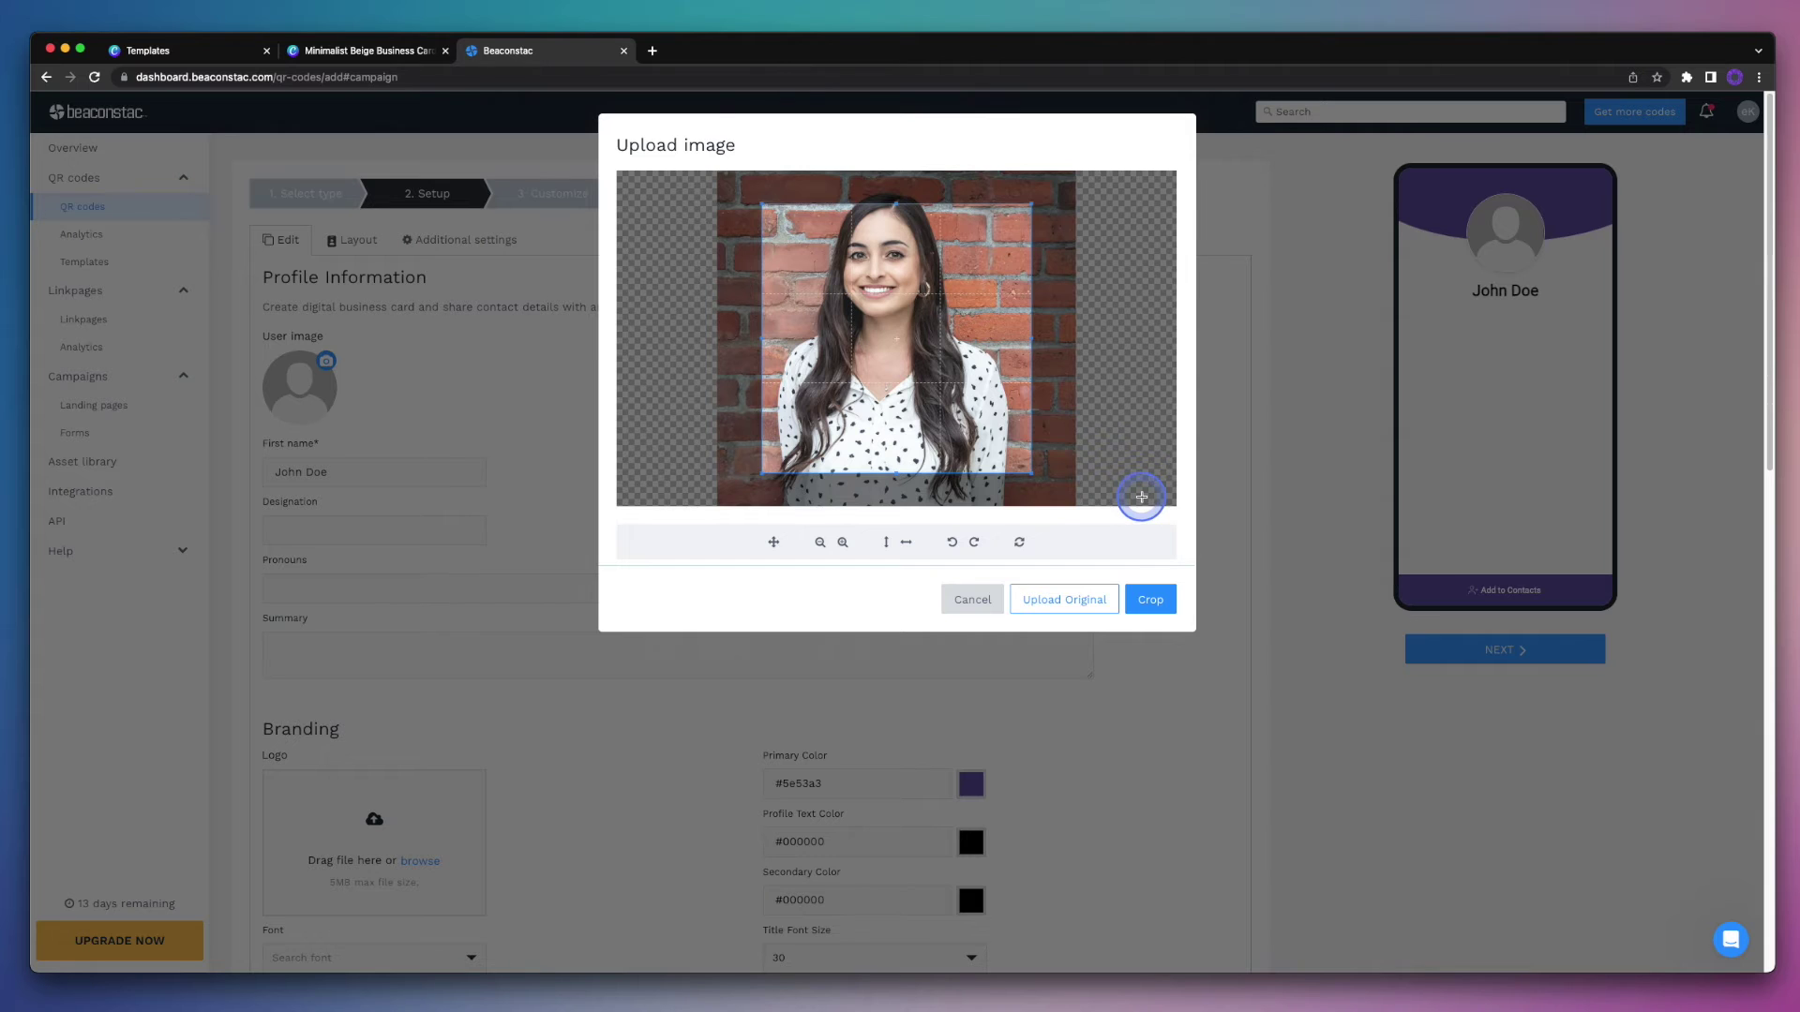
pyautogui.moveTo(1005, 426); pyautogui.dragTo(1006, 401)
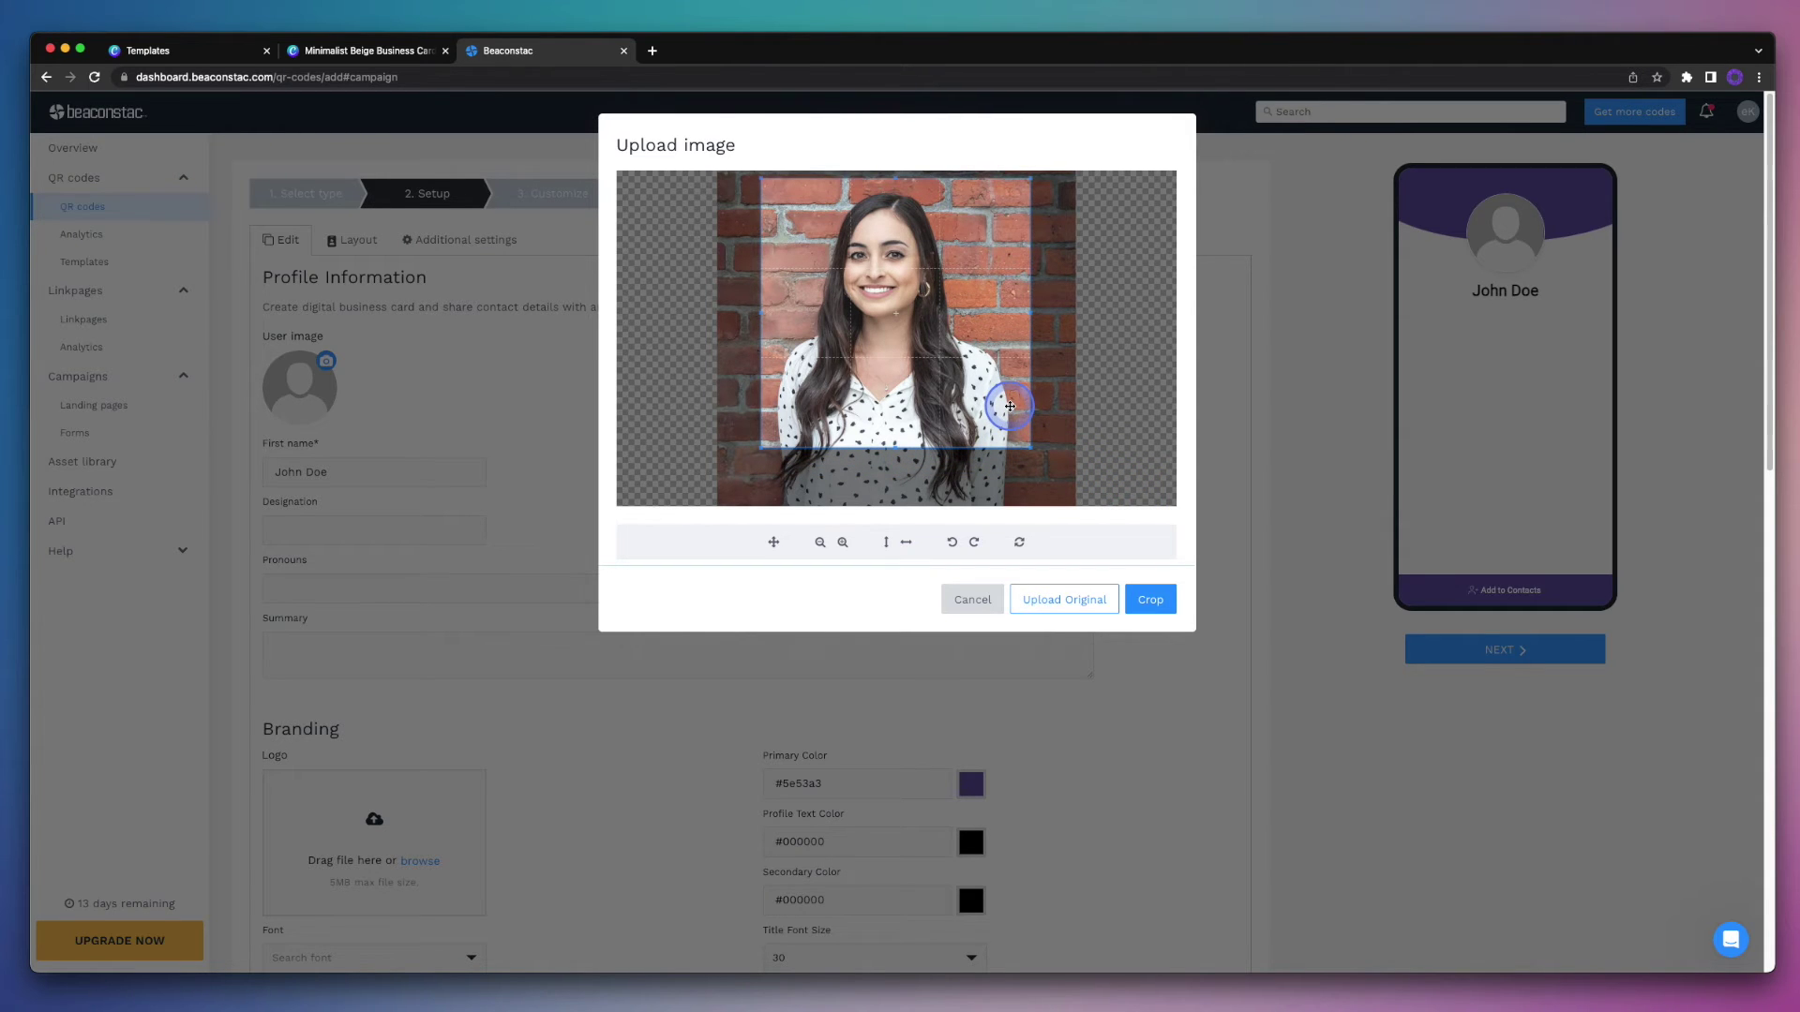
pyautogui.moveTo(1025, 179); pyautogui.dragTo(1010, 198)
pyautogui.moveTo(911, 365); pyautogui.dragTo(914, 343)
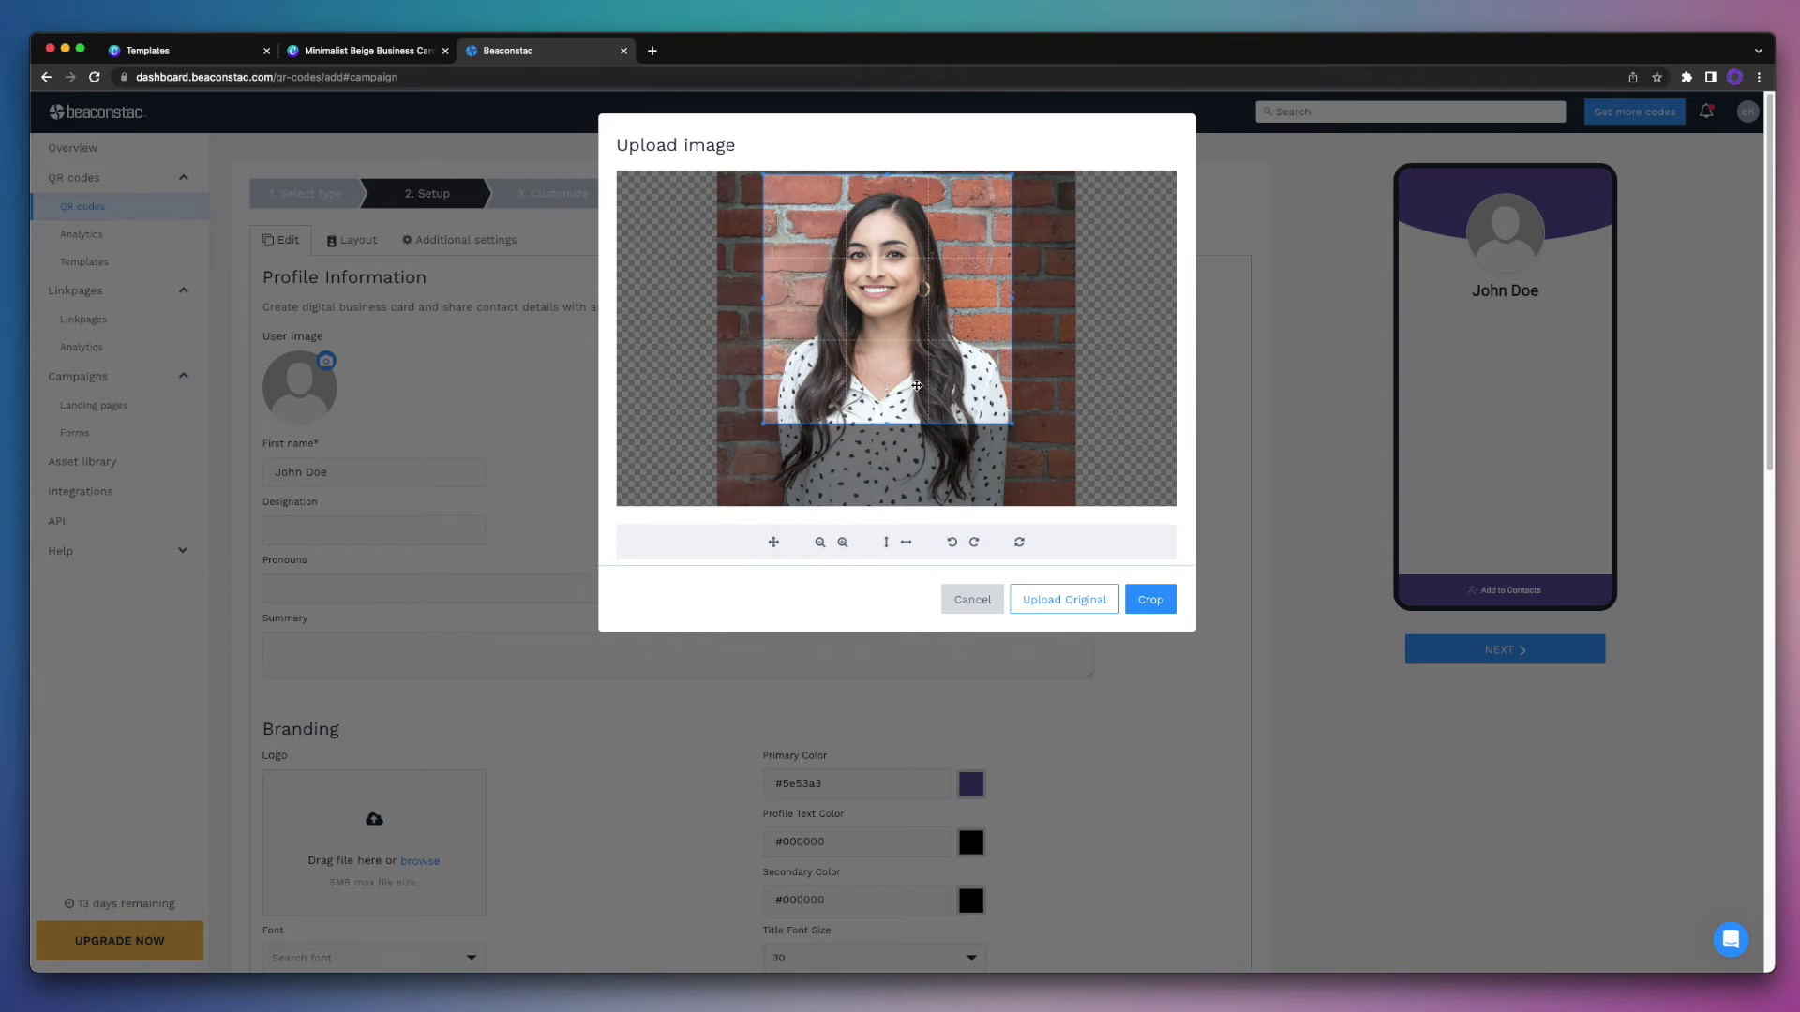
pyautogui.click(1146, 601)
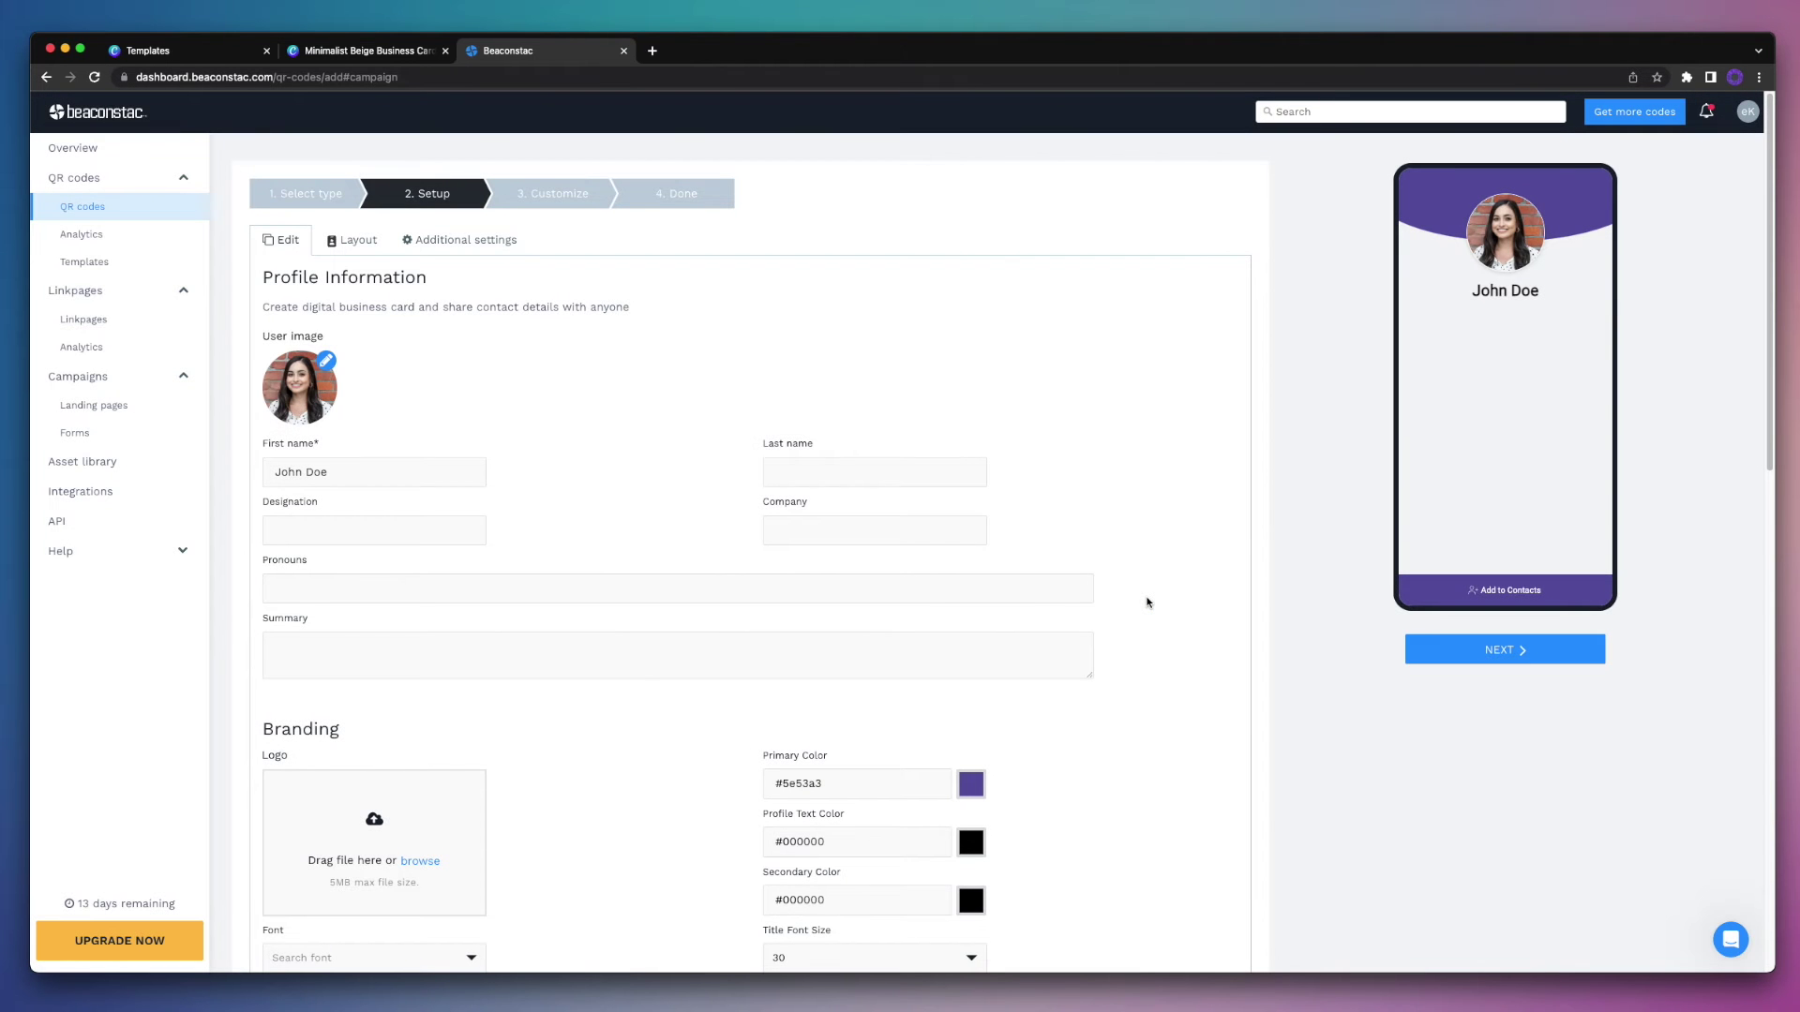
pyautogui.moveTo(1136, 567); pyautogui.dragTo(717, 565)
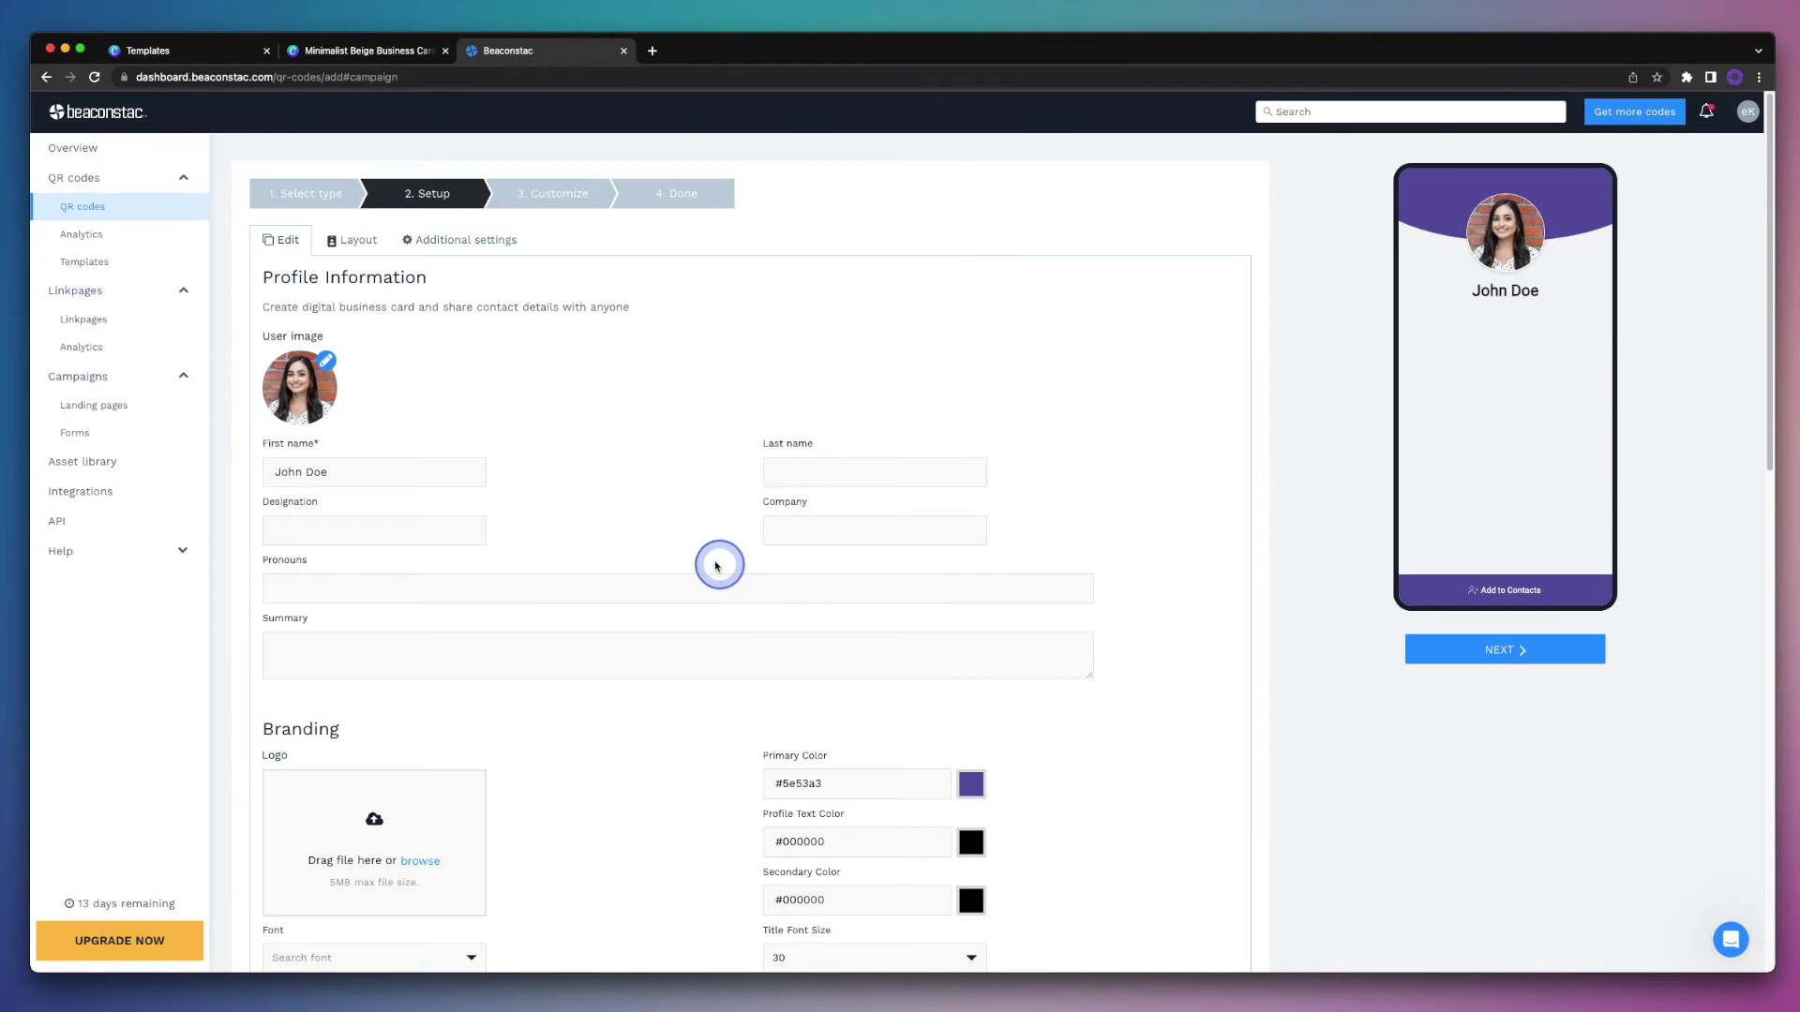
# Step: Replace John Doe with the cardholder's first and last name, designation 'Owner + CEO', and company name
pyautogui.tripleClick(478, 474)
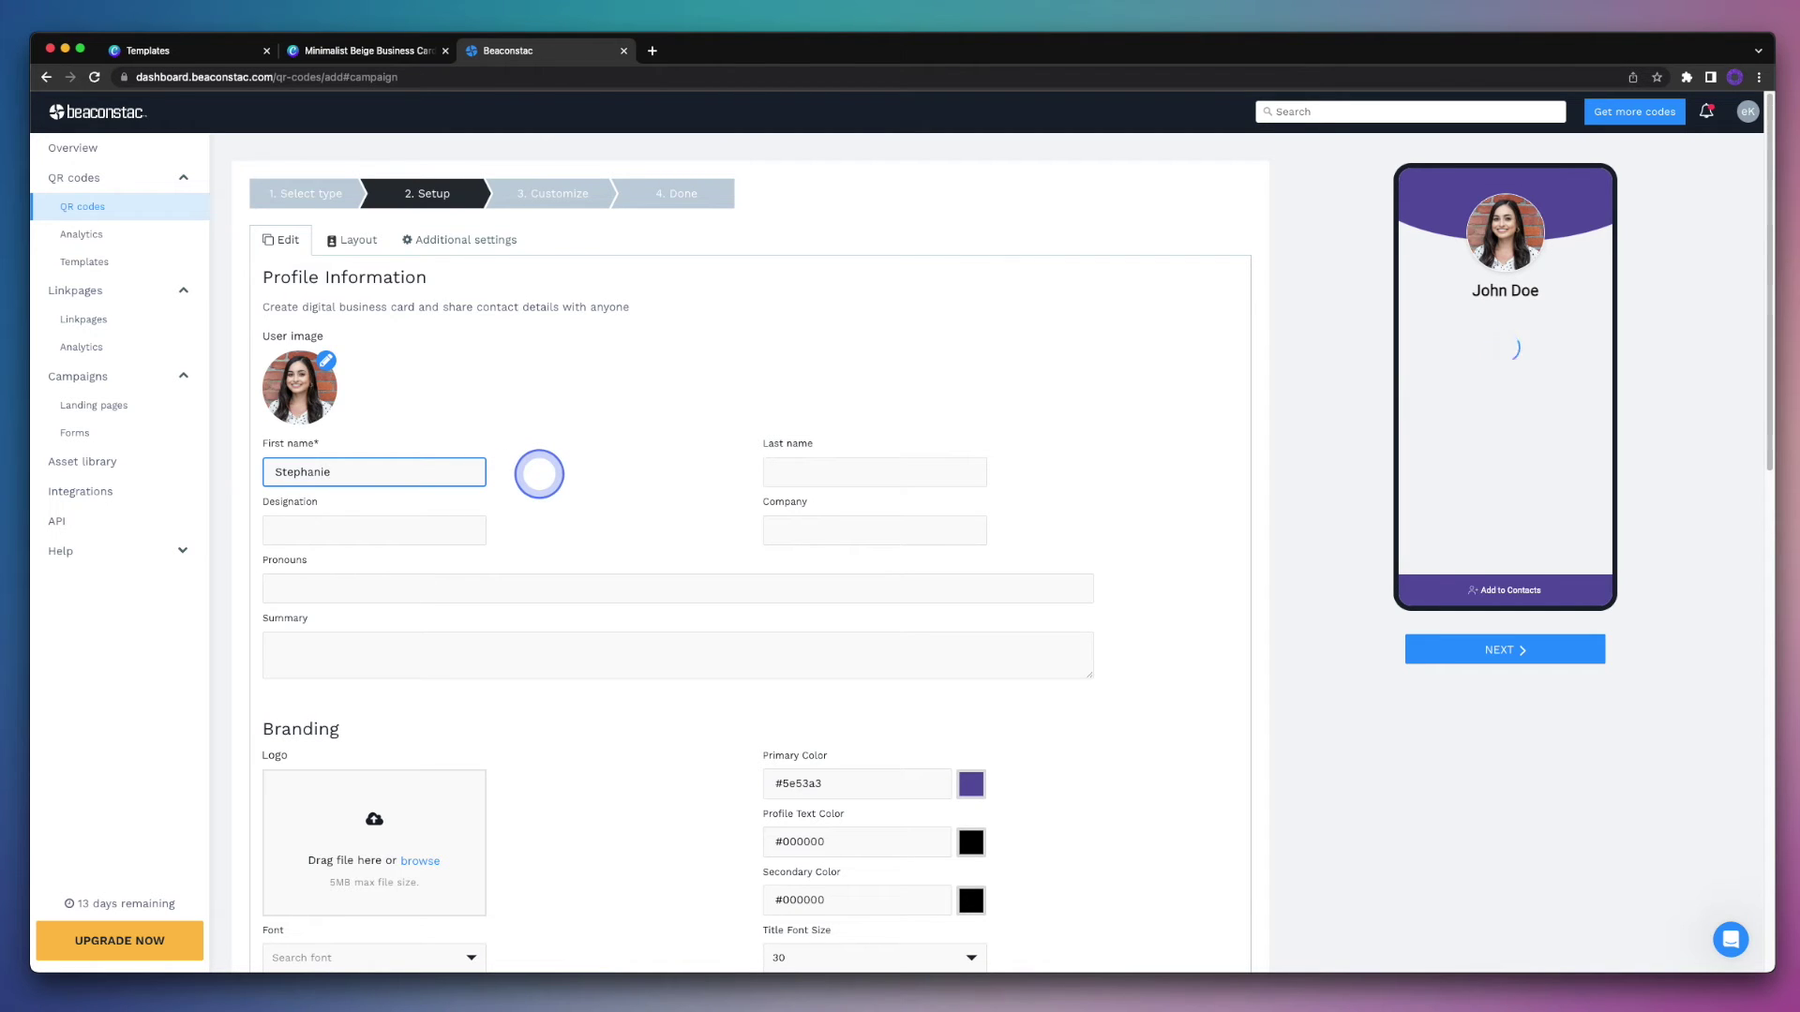
pyautogui.click(764, 474)
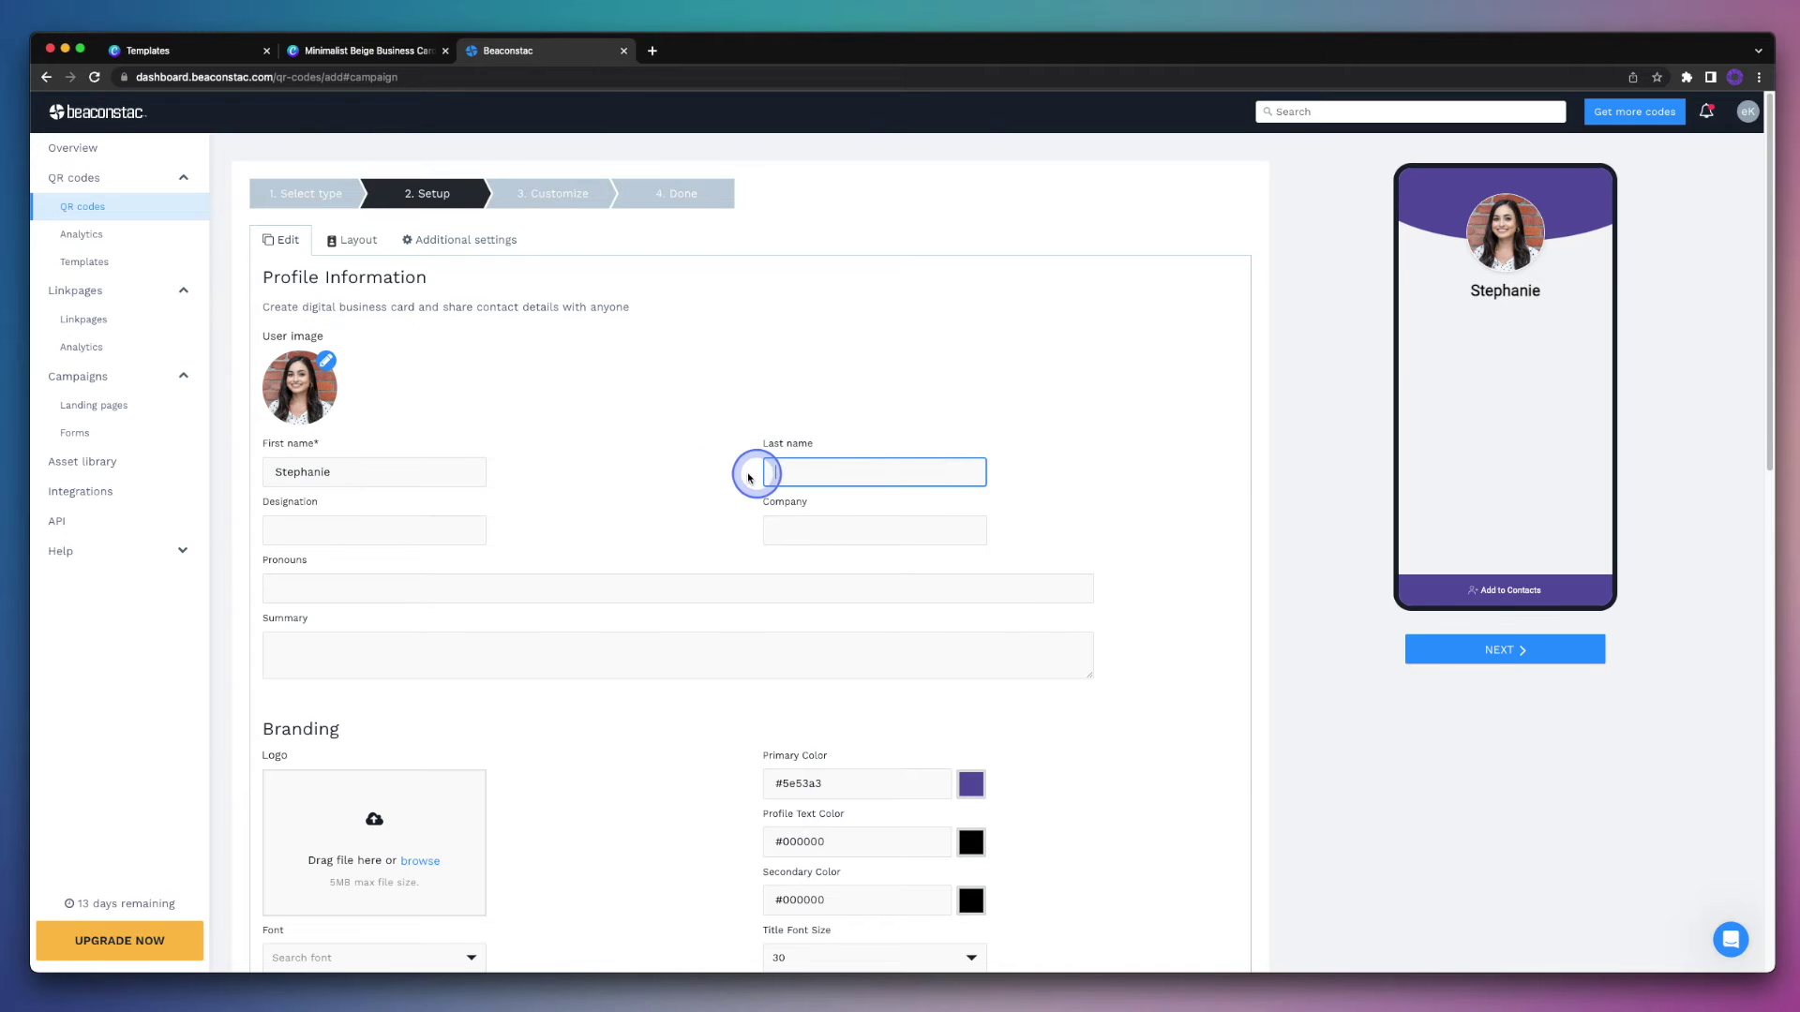
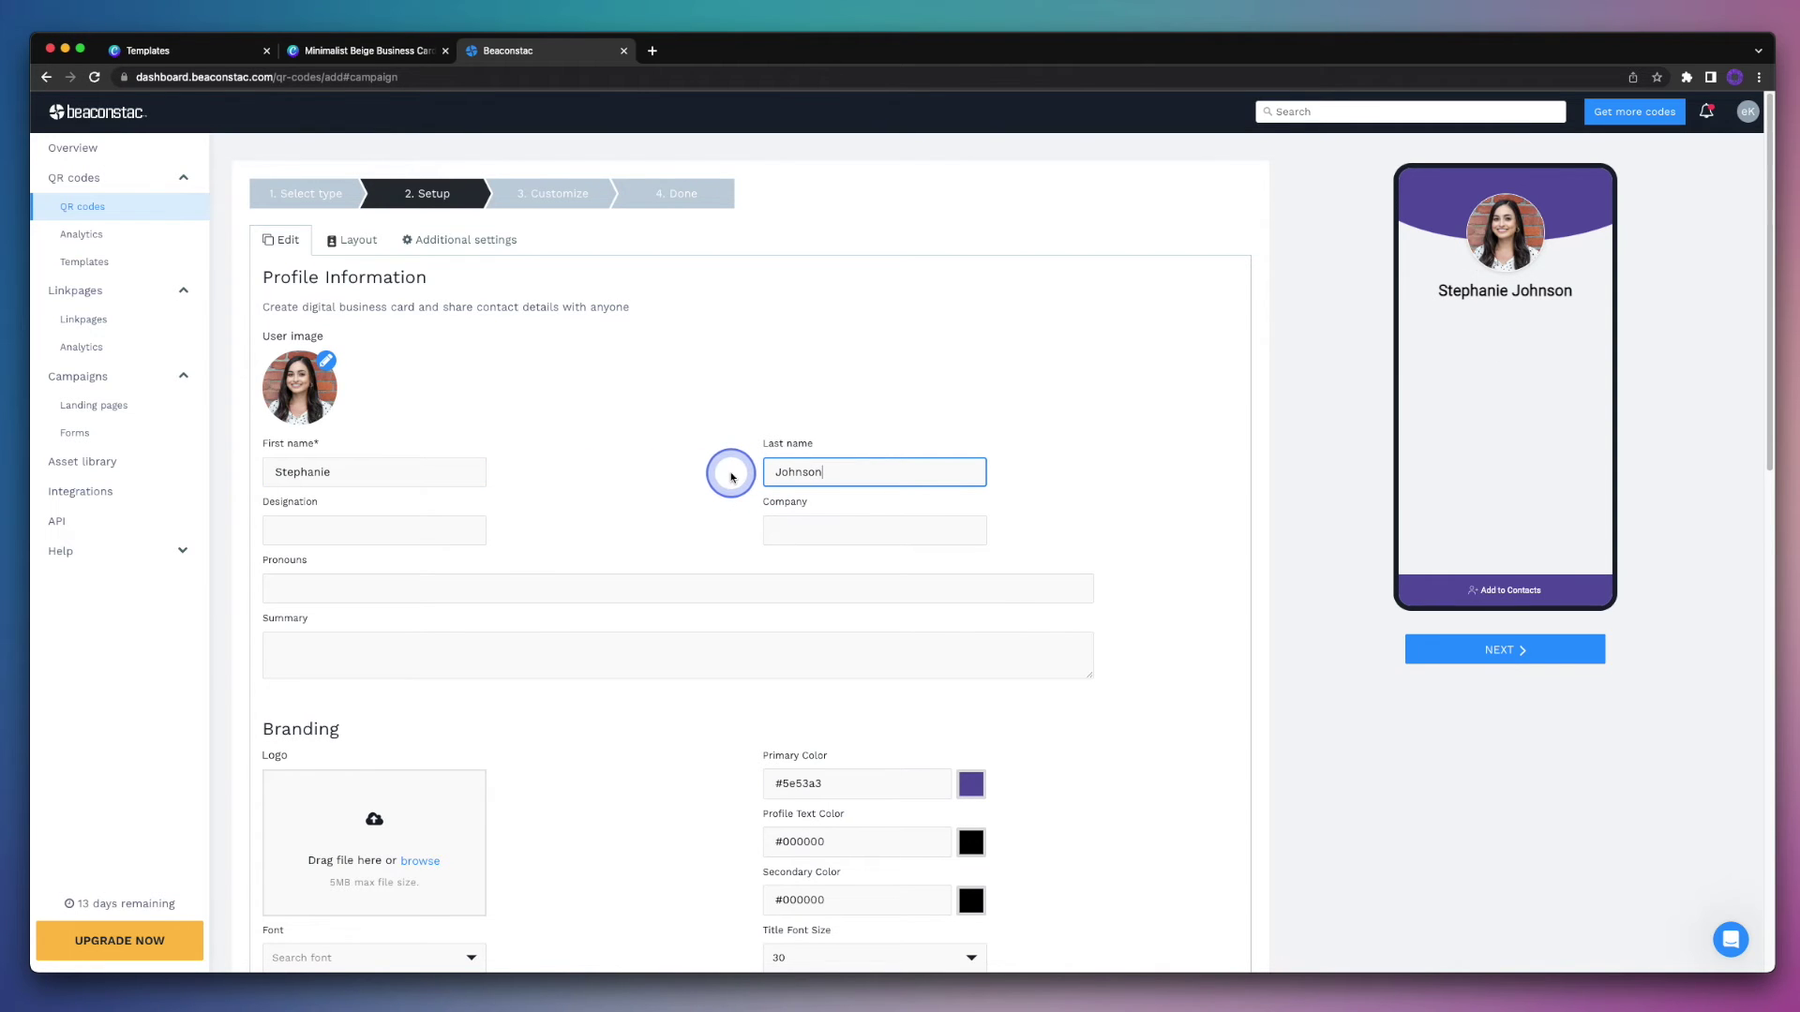
pyautogui.click(454, 530)
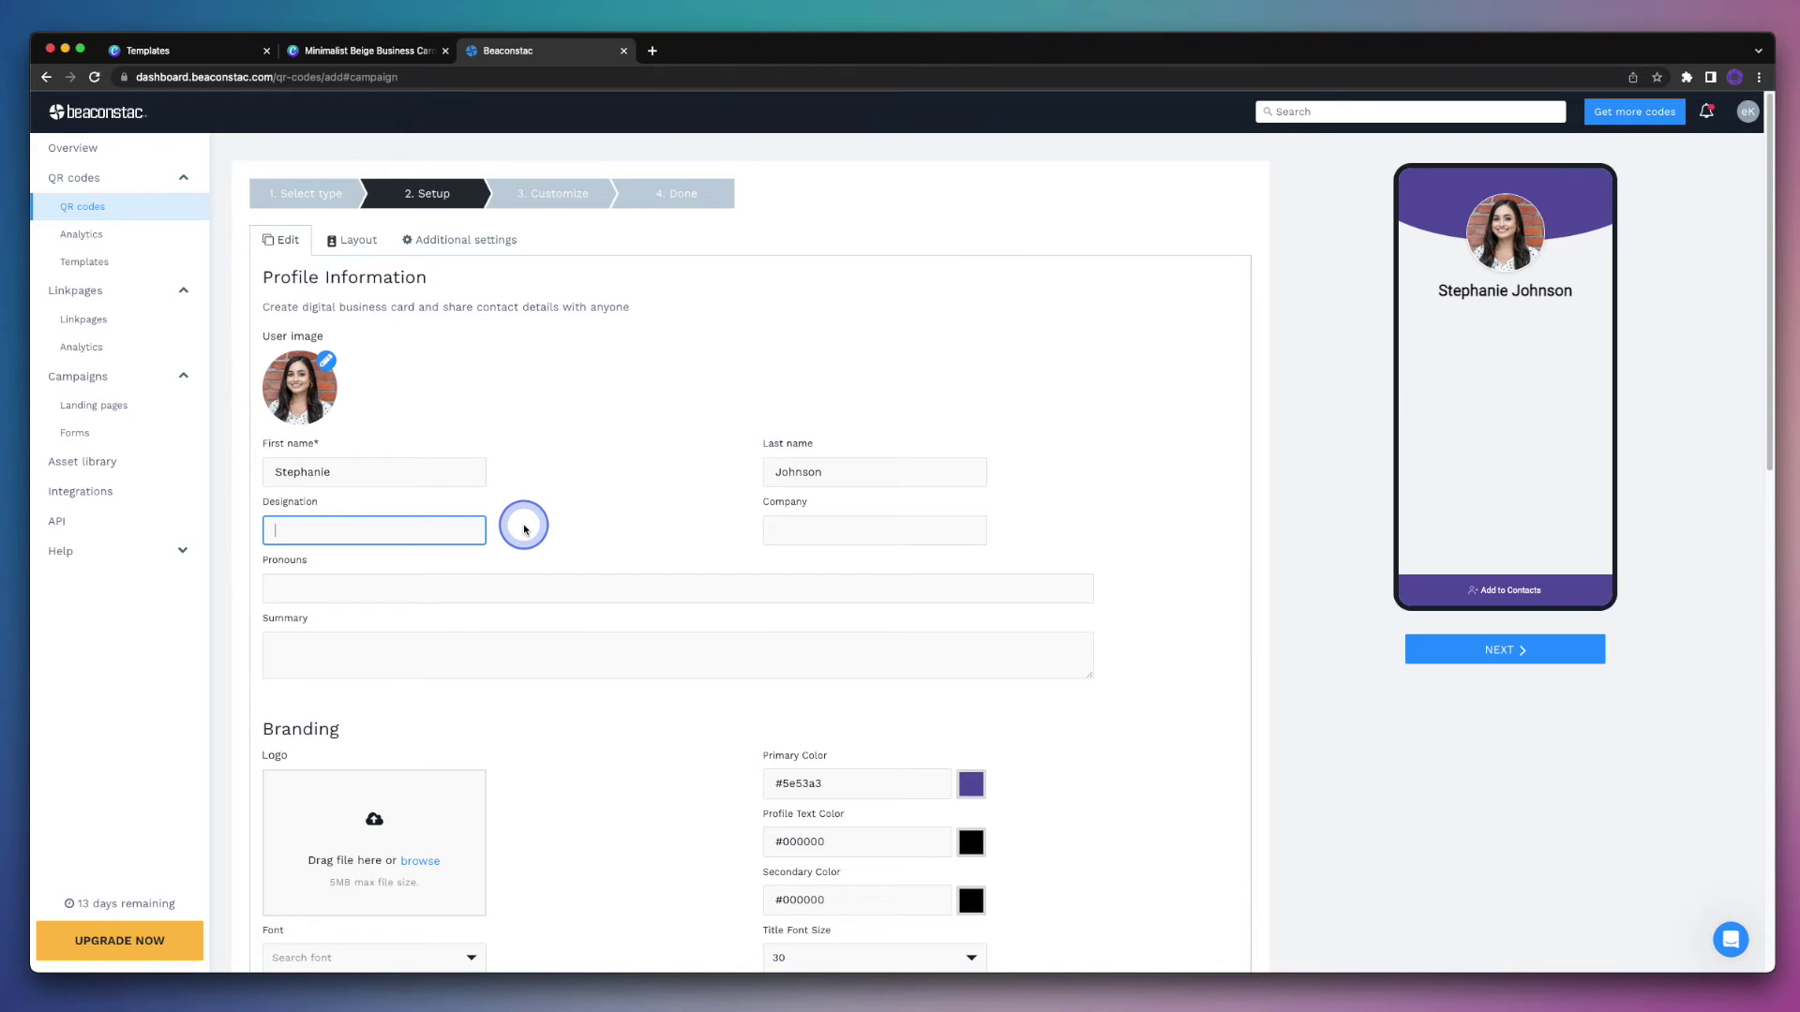
pyautogui.write('Owner + CEO')
pyautogui.click(774, 531)
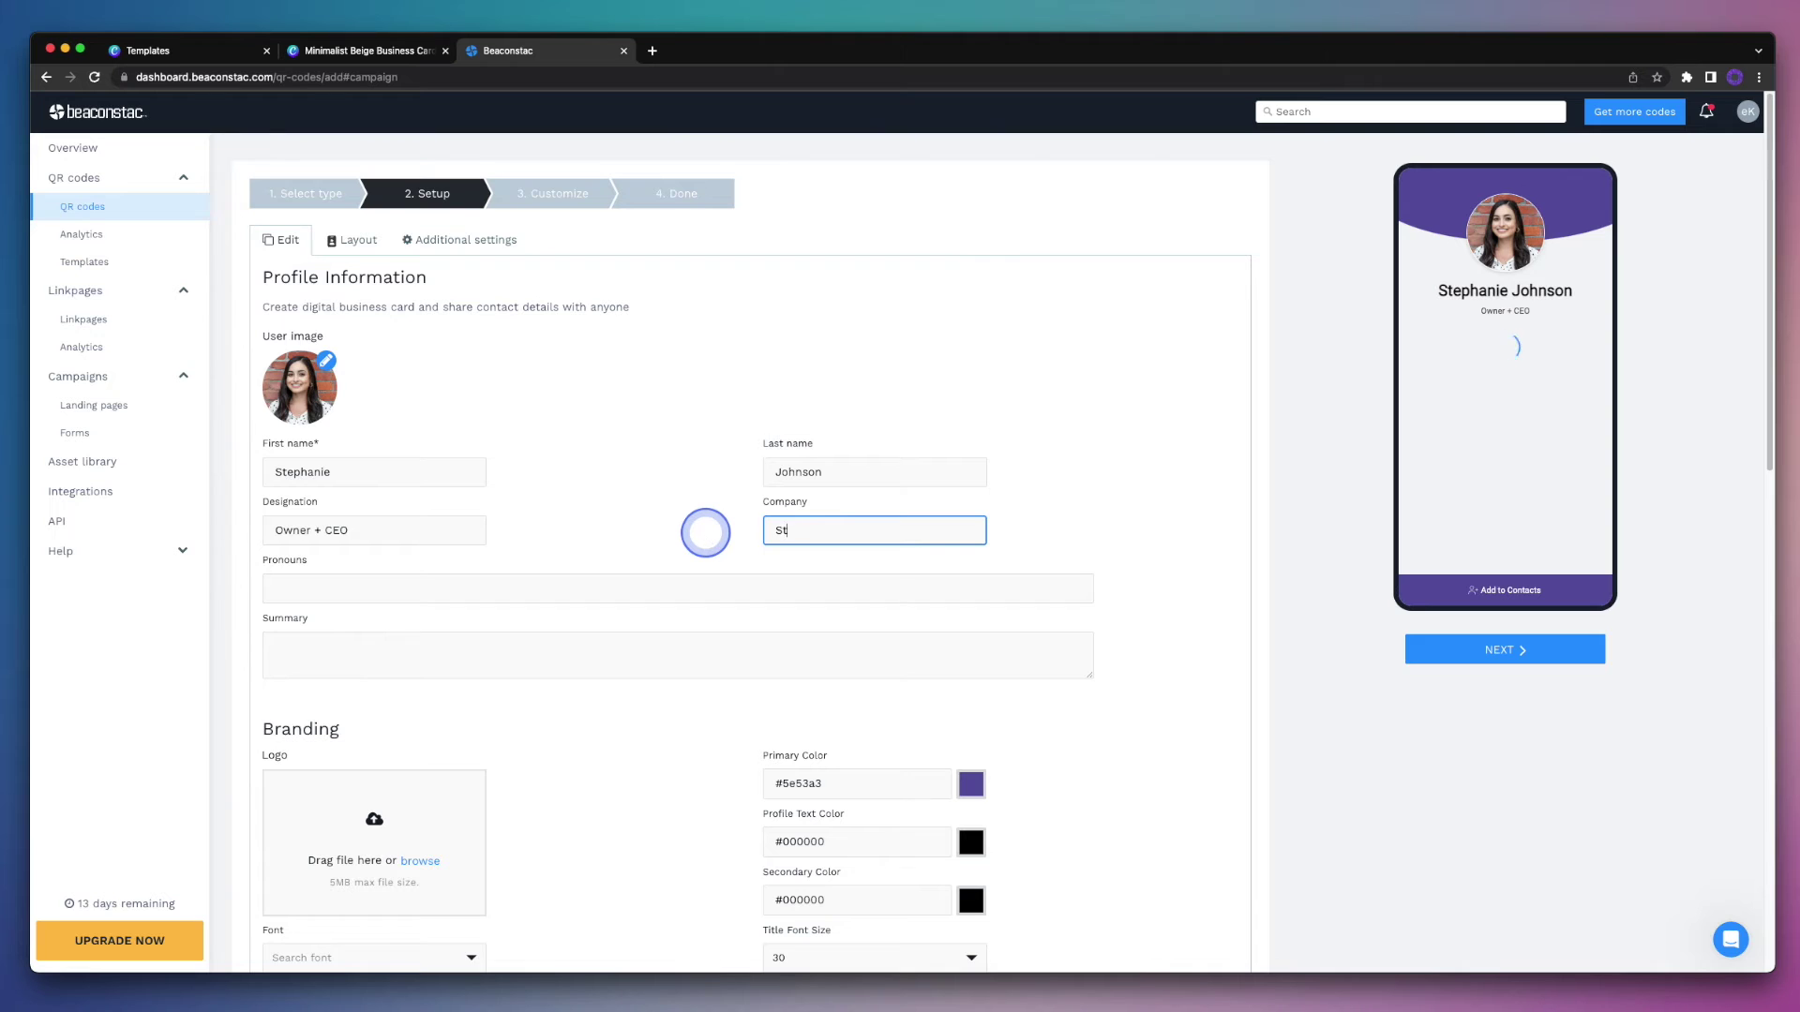
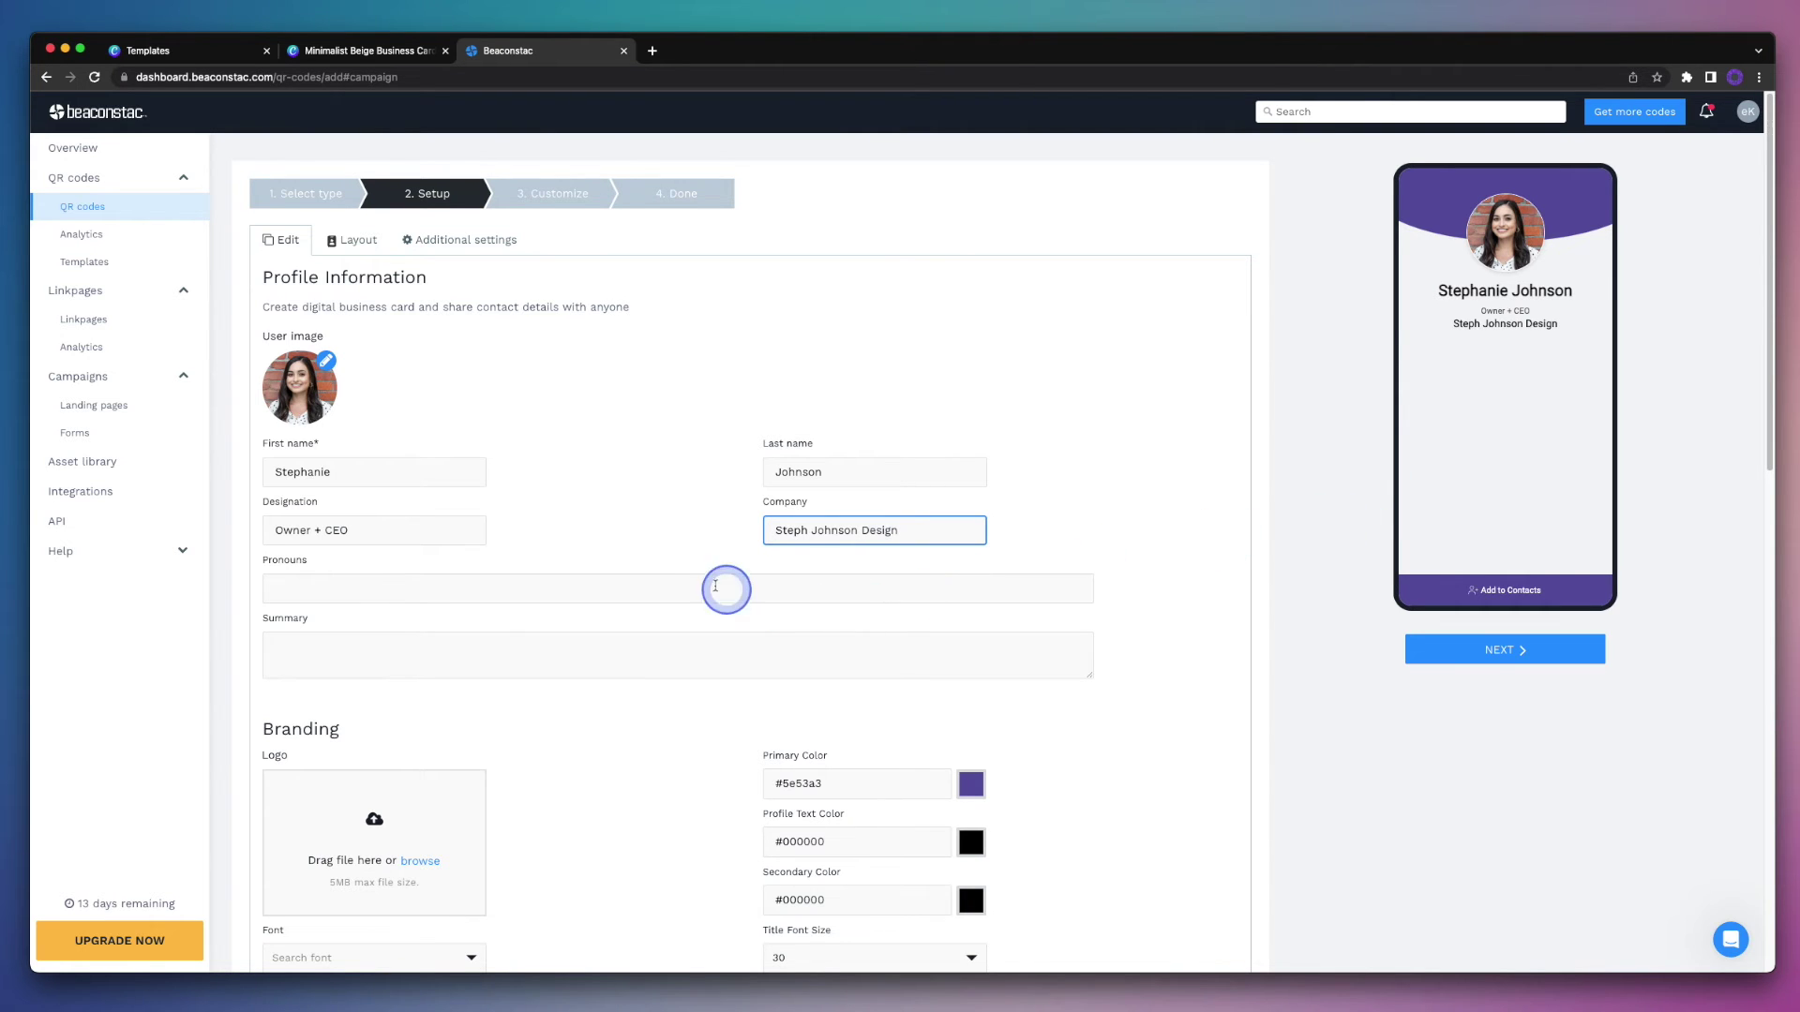
pyautogui.click(682, 585)
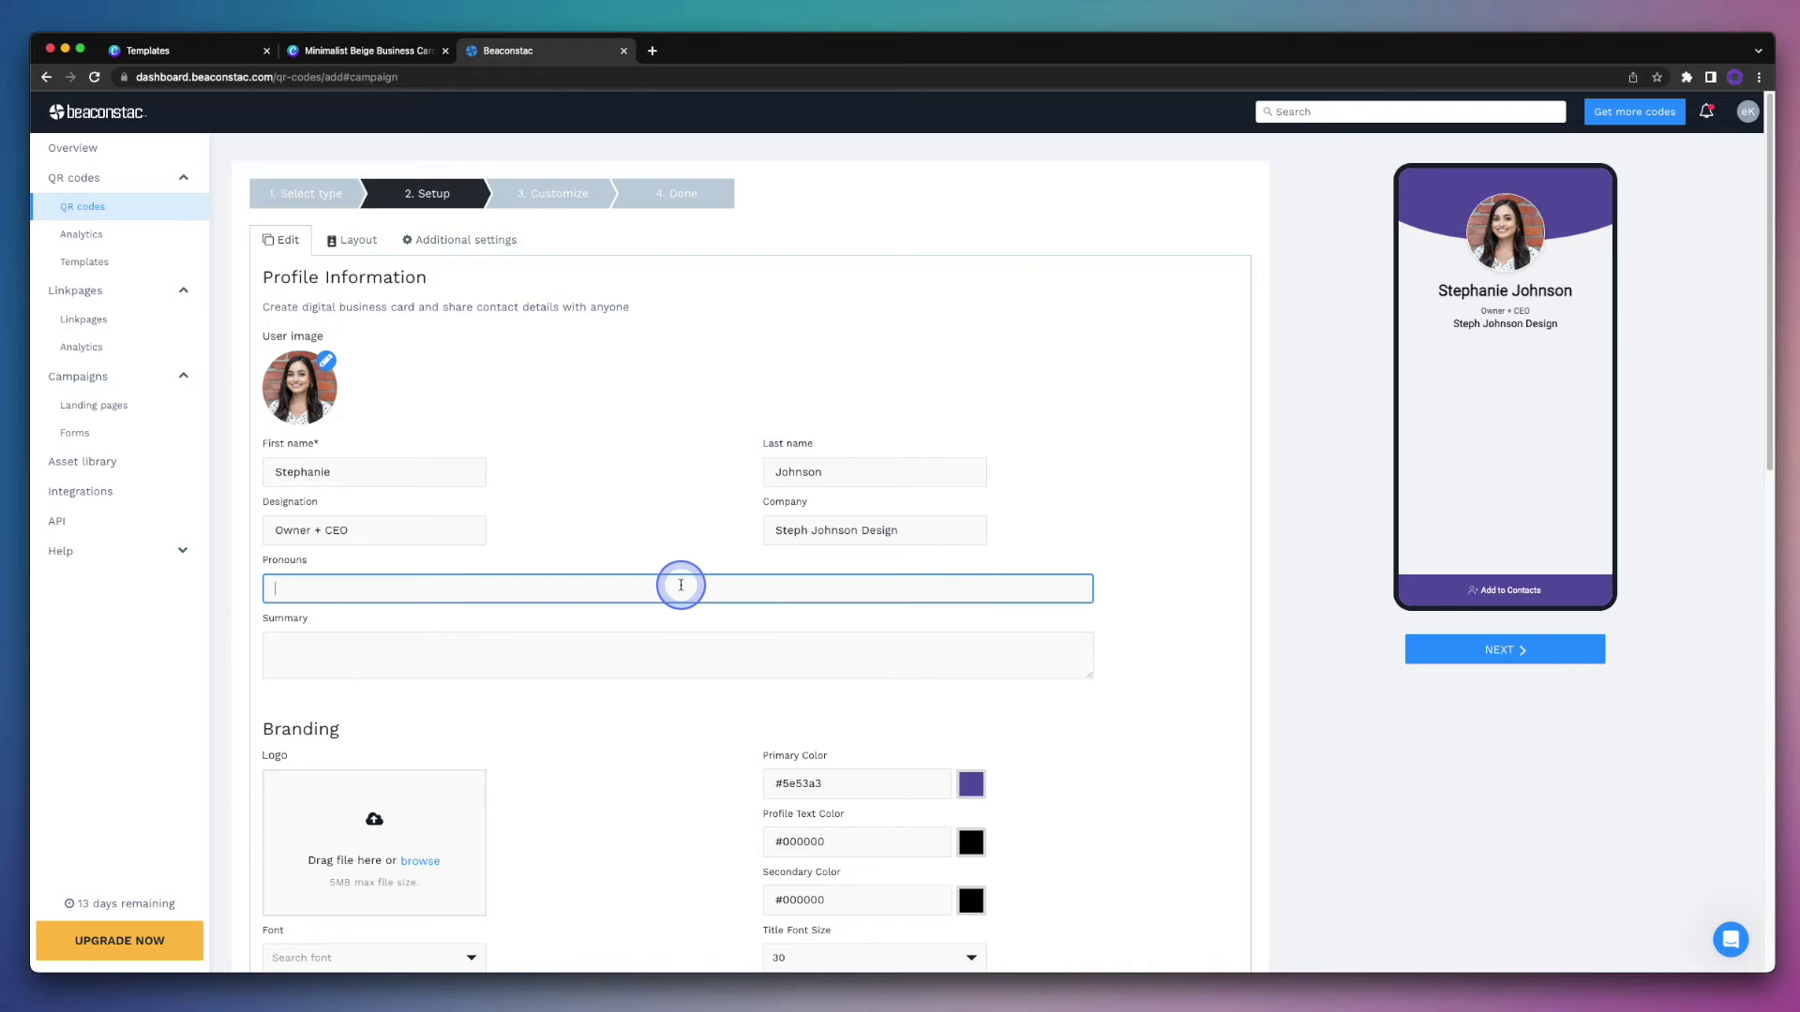
pyautogui.click(688, 639)
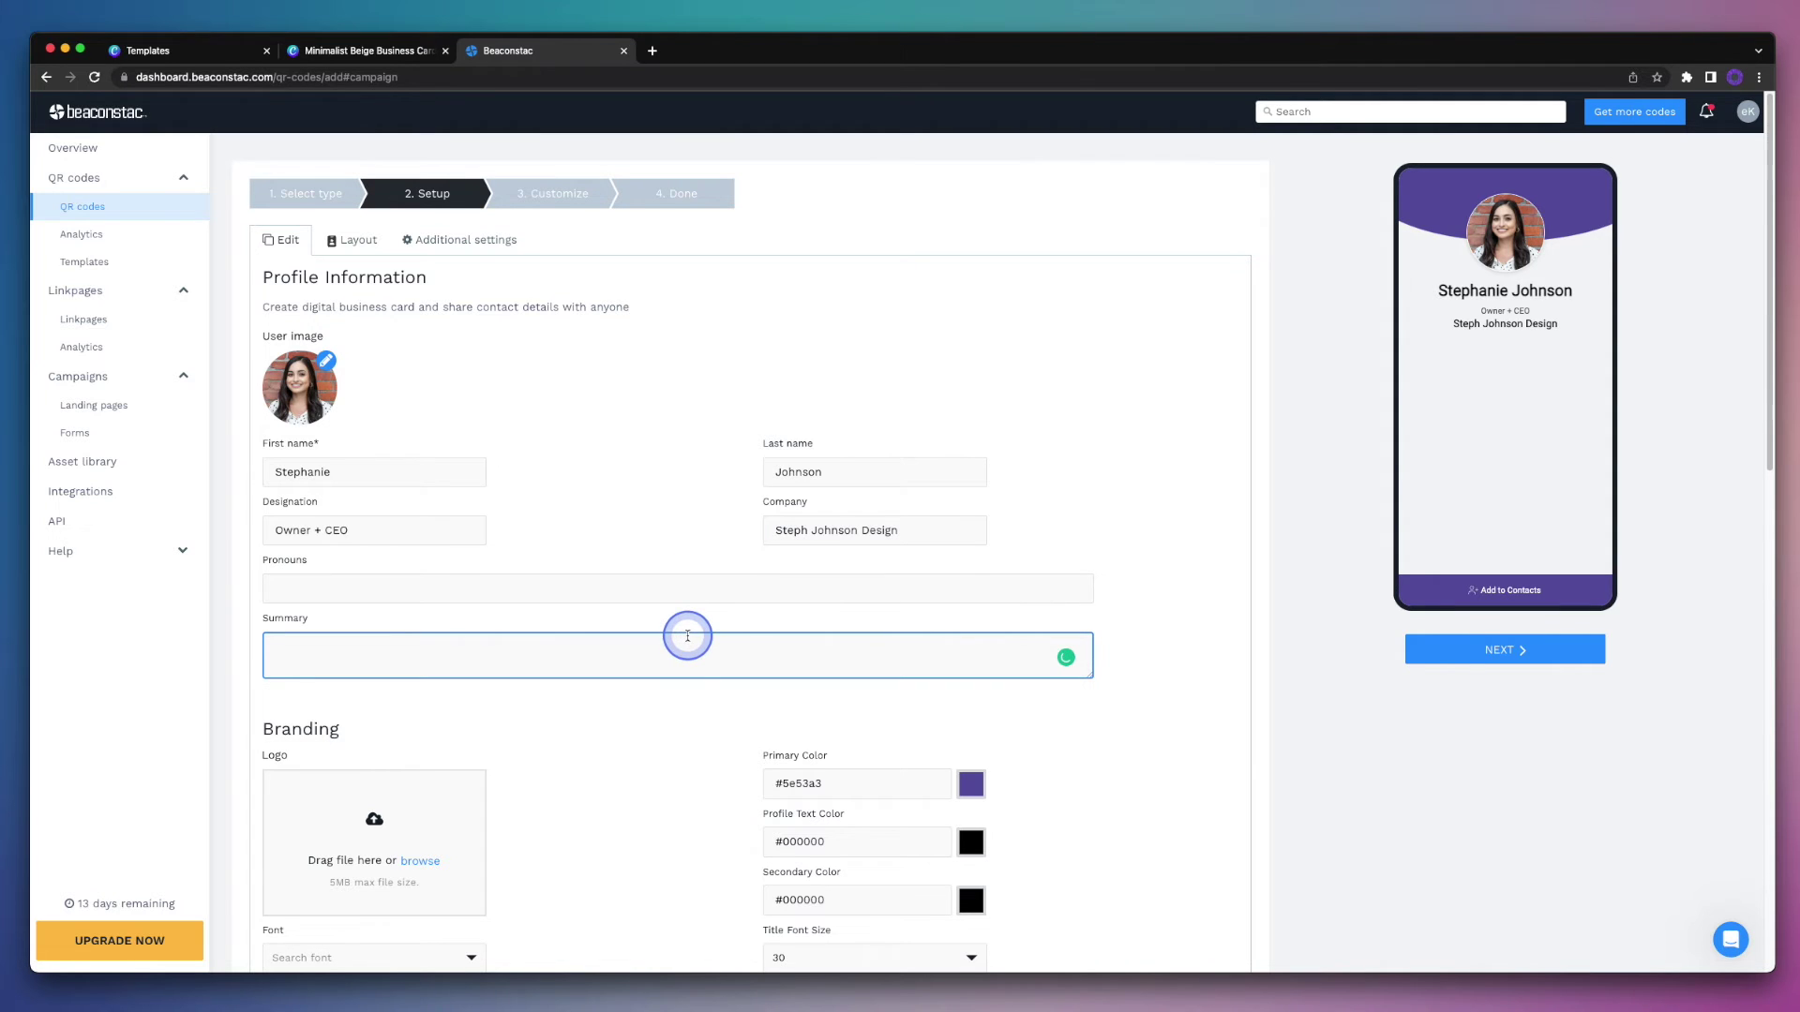
pyautogui.click(680, 711)
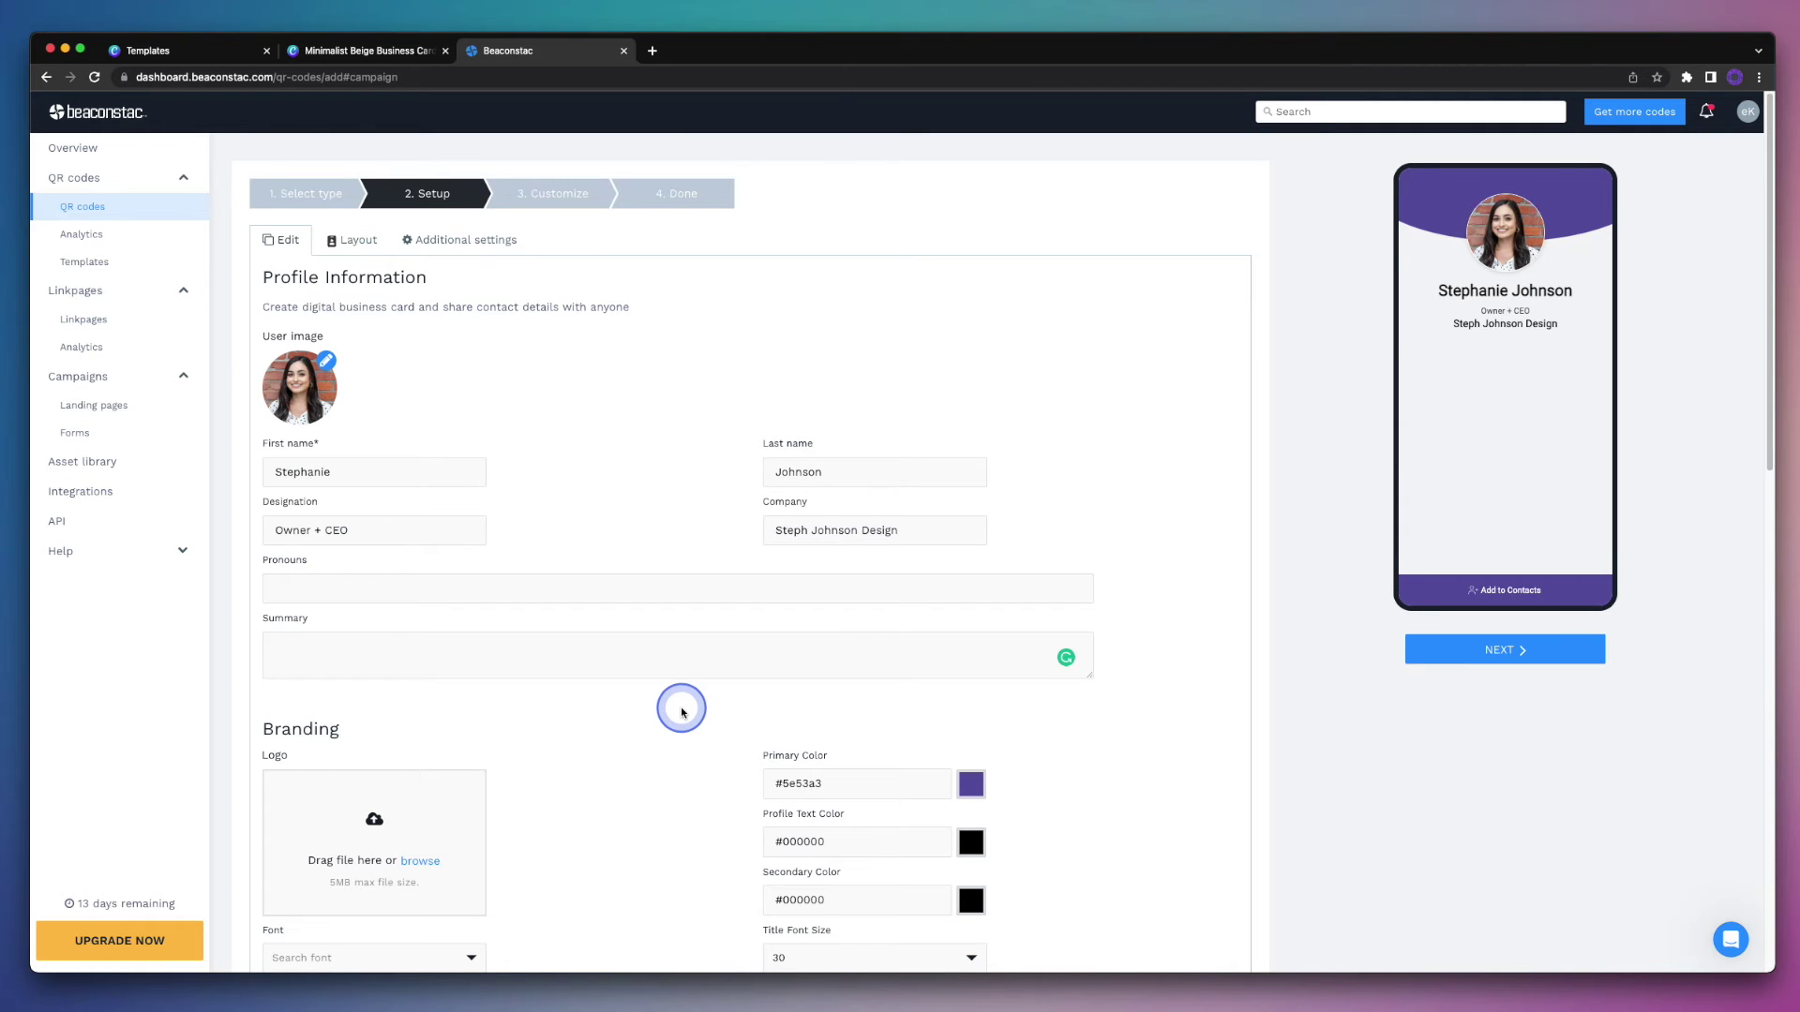
# Step: Set the Branding primary colour to beige #ddbfb1
pyautogui.scroll(-5, 682, 712)
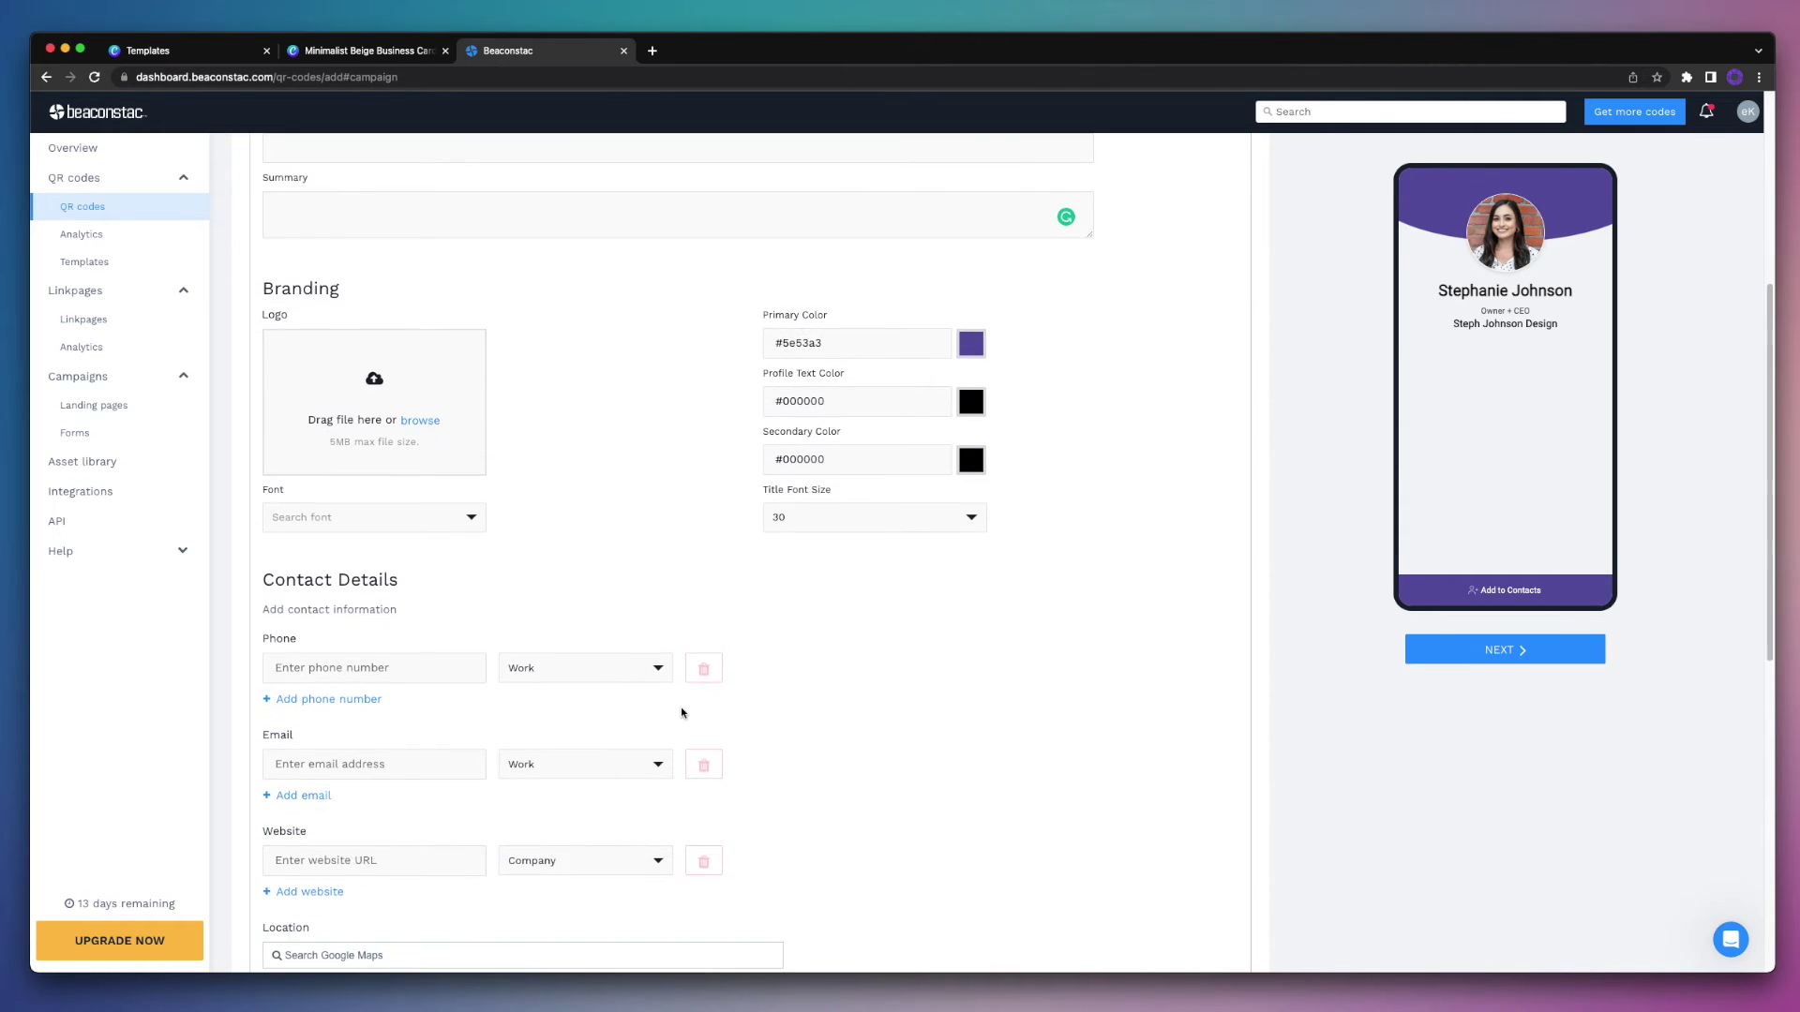
pyautogui.moveTo(682, 708)
pyautogui.mouseDown()
pyautogui.moveTo(691, 671)
pyautogui.moveTo(951, 562)
pyautogui.moveTo(1012, 409)
pyautogui.mouseUp()
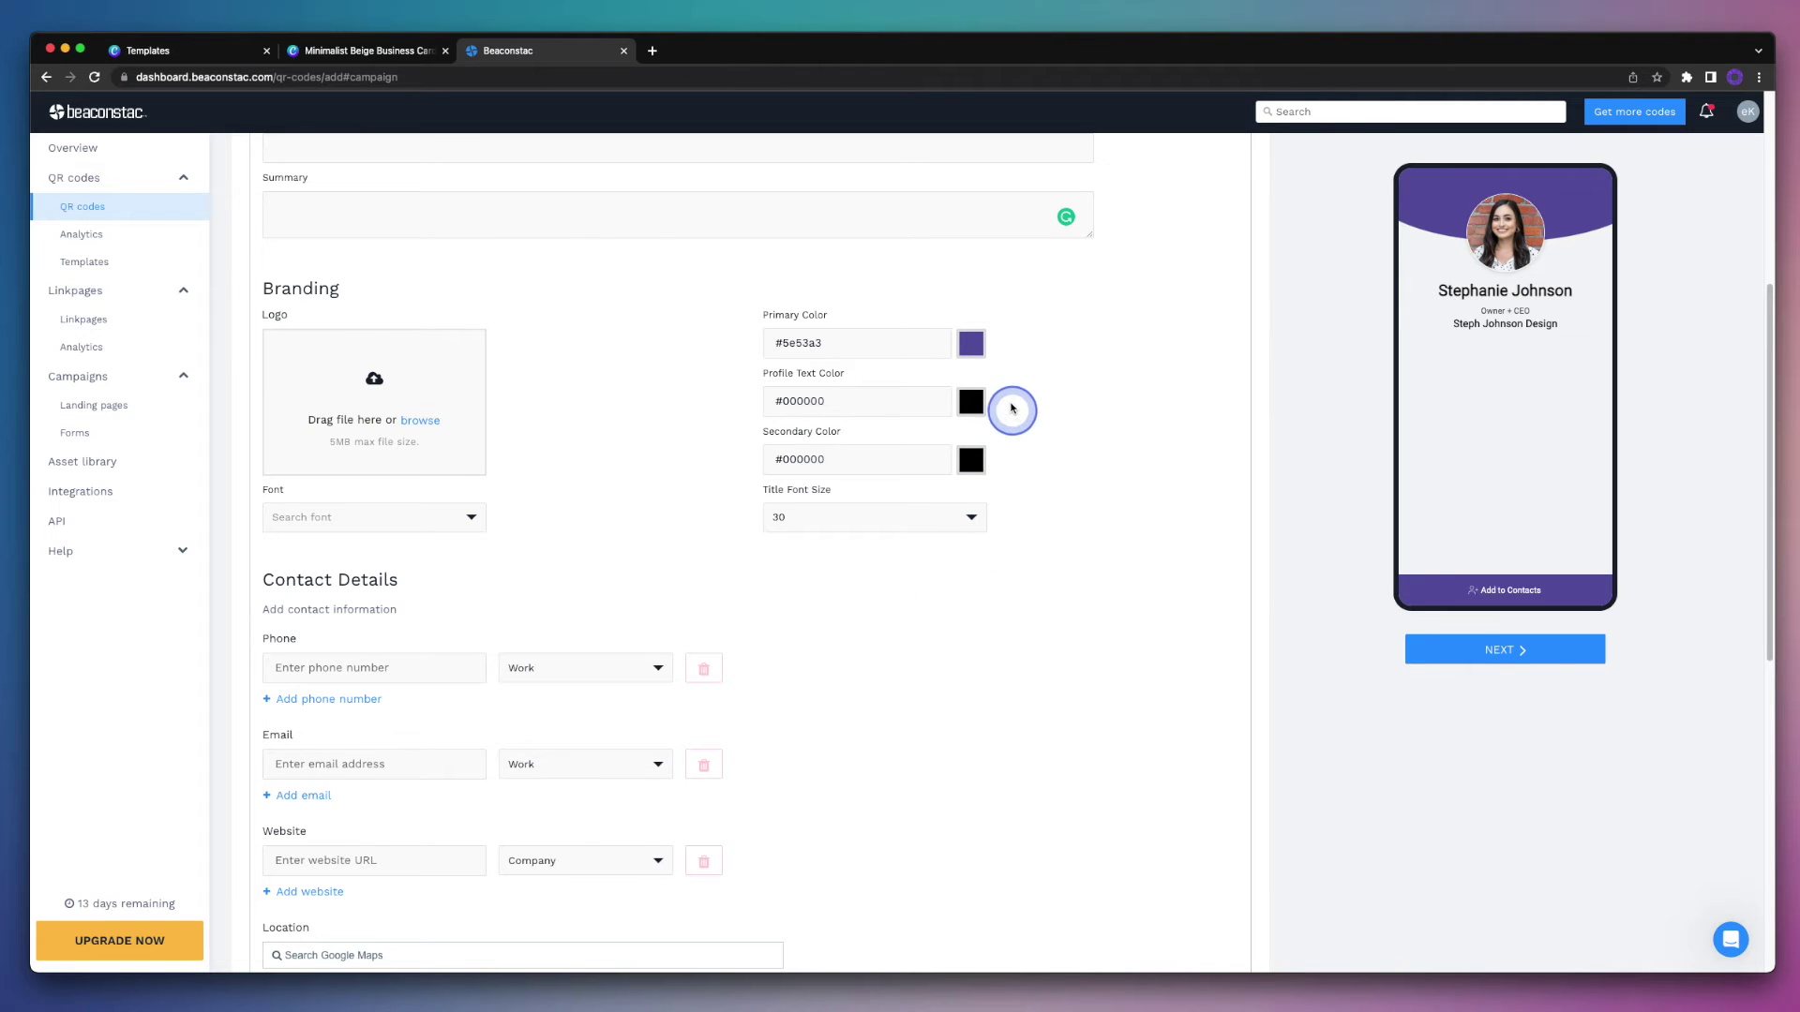
pyautogui.click(971, 347)
pyautogui.doubleClick(923, 330)
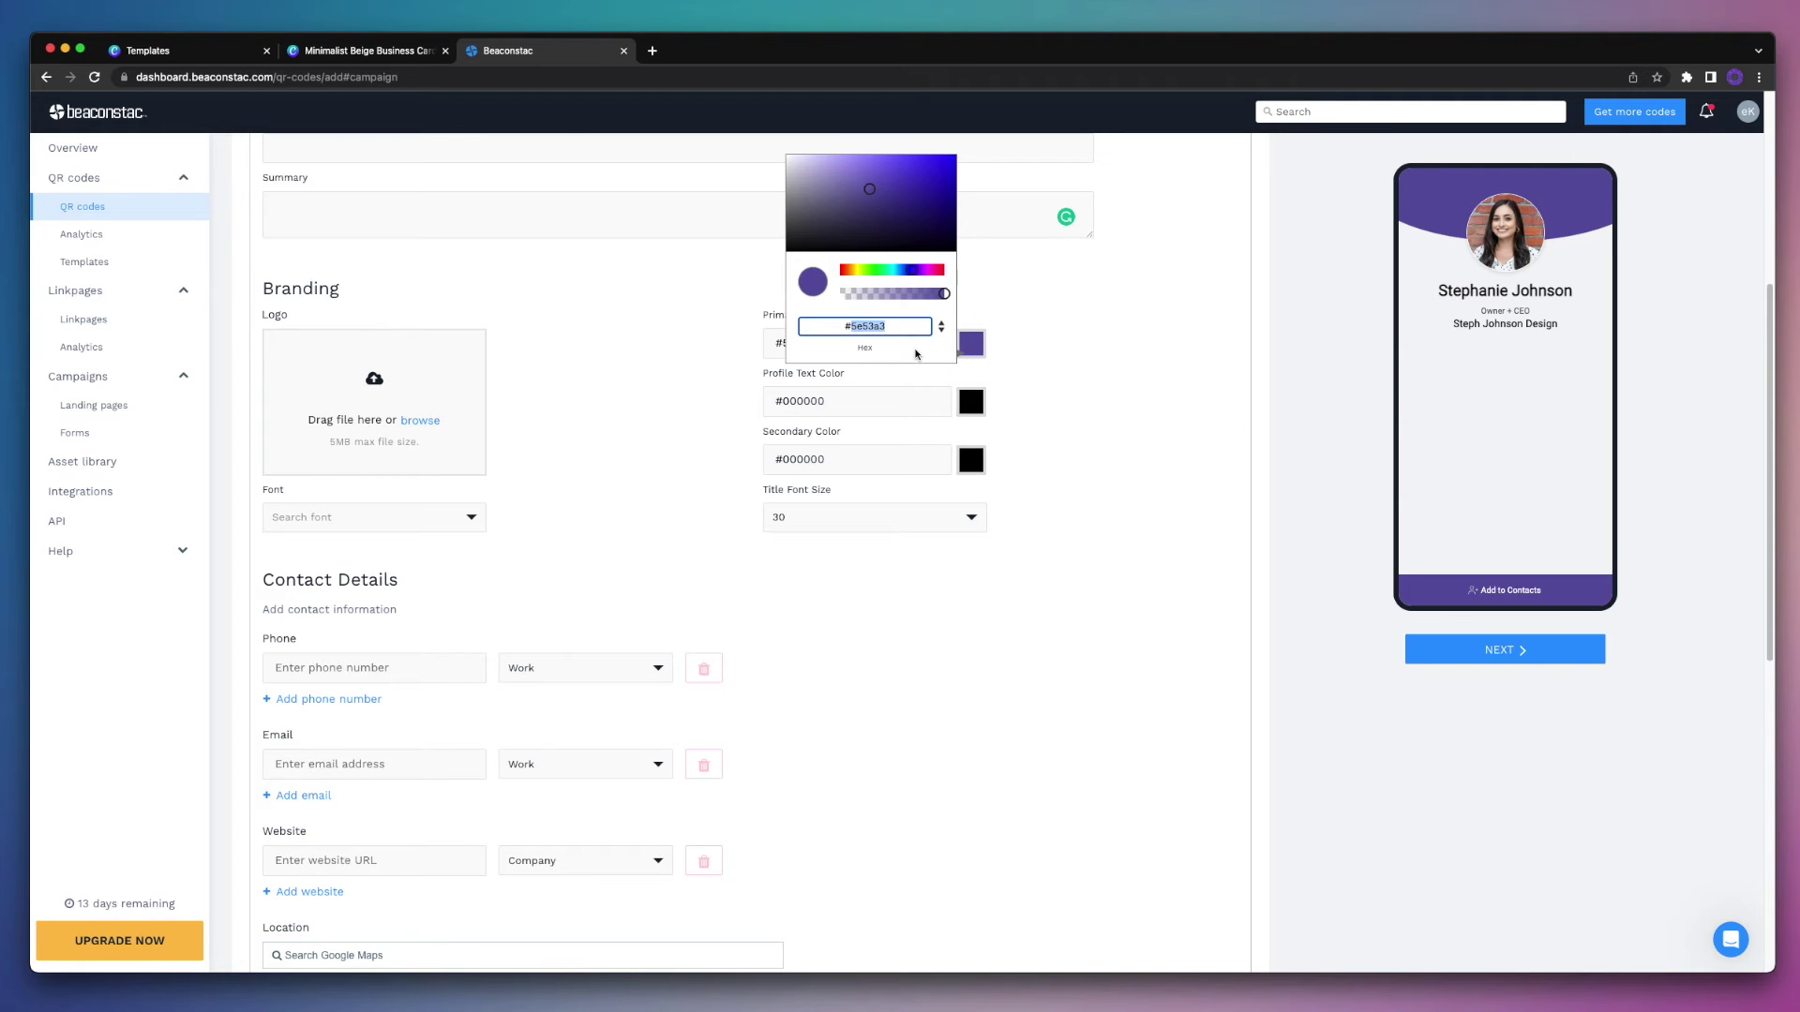
pyautogui.write('efdbd1')
pyautogui.click(916, 354)
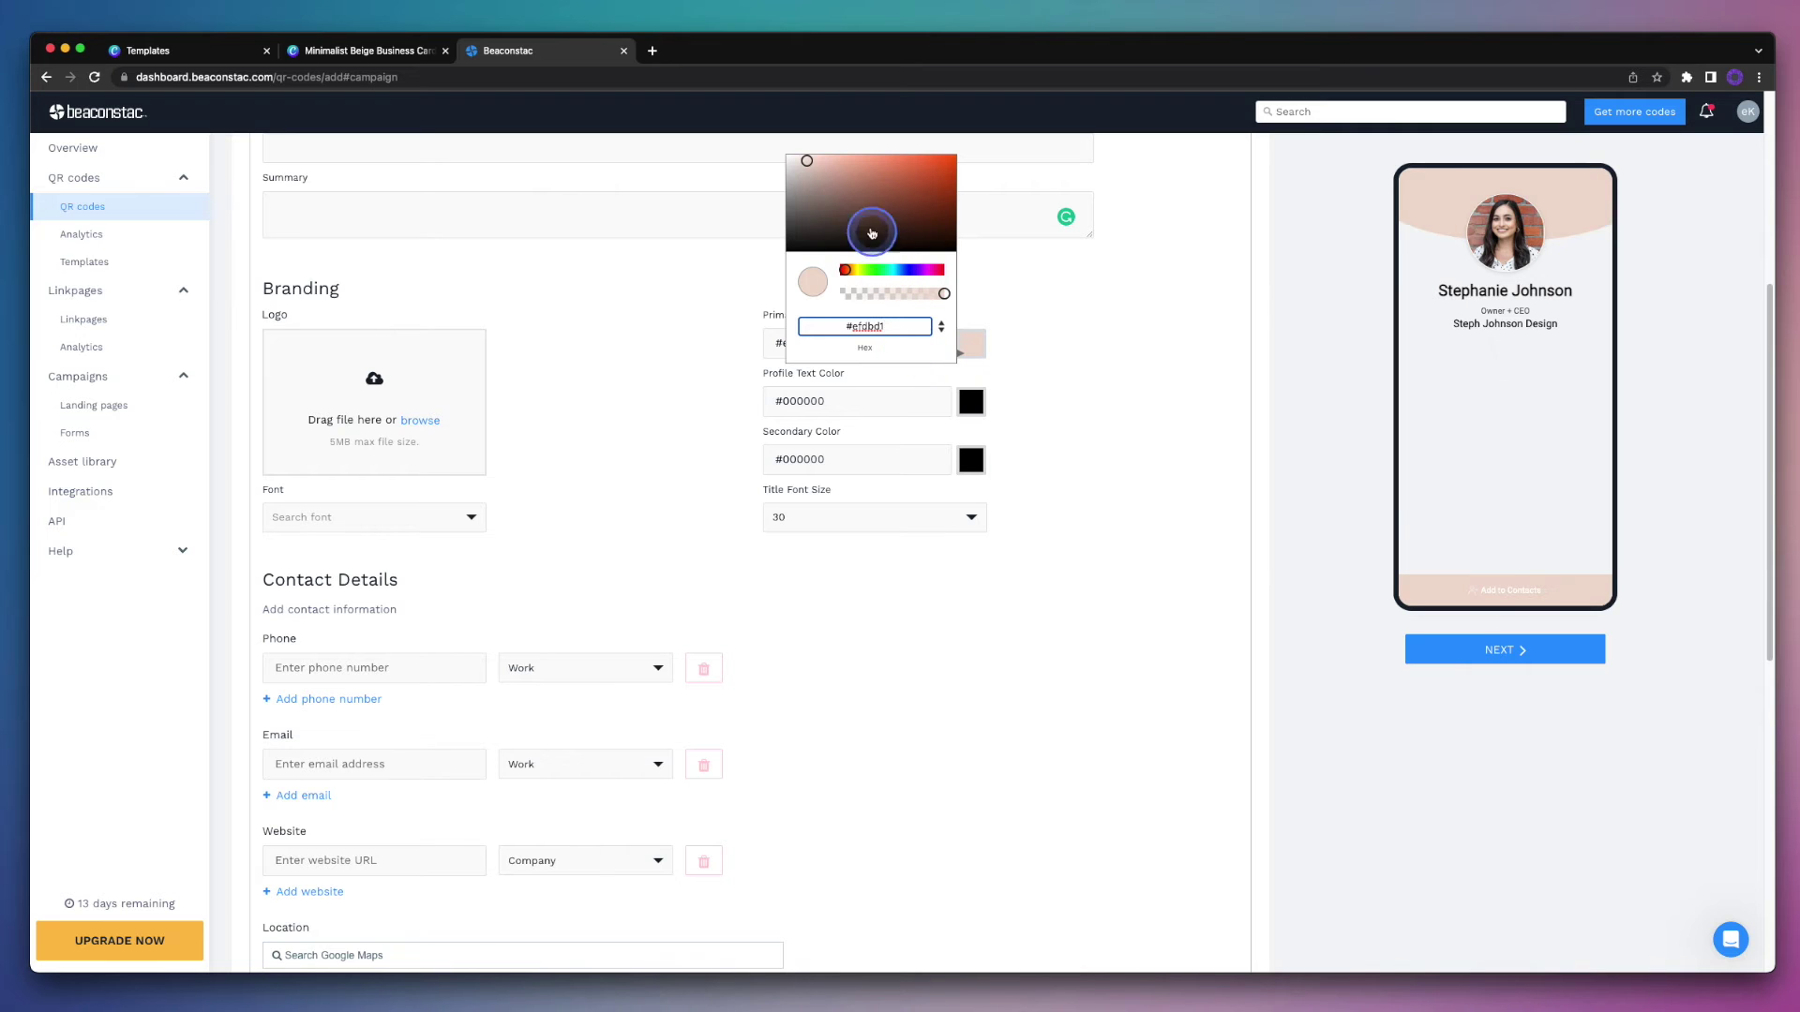
pyautogui.click(824, 163)
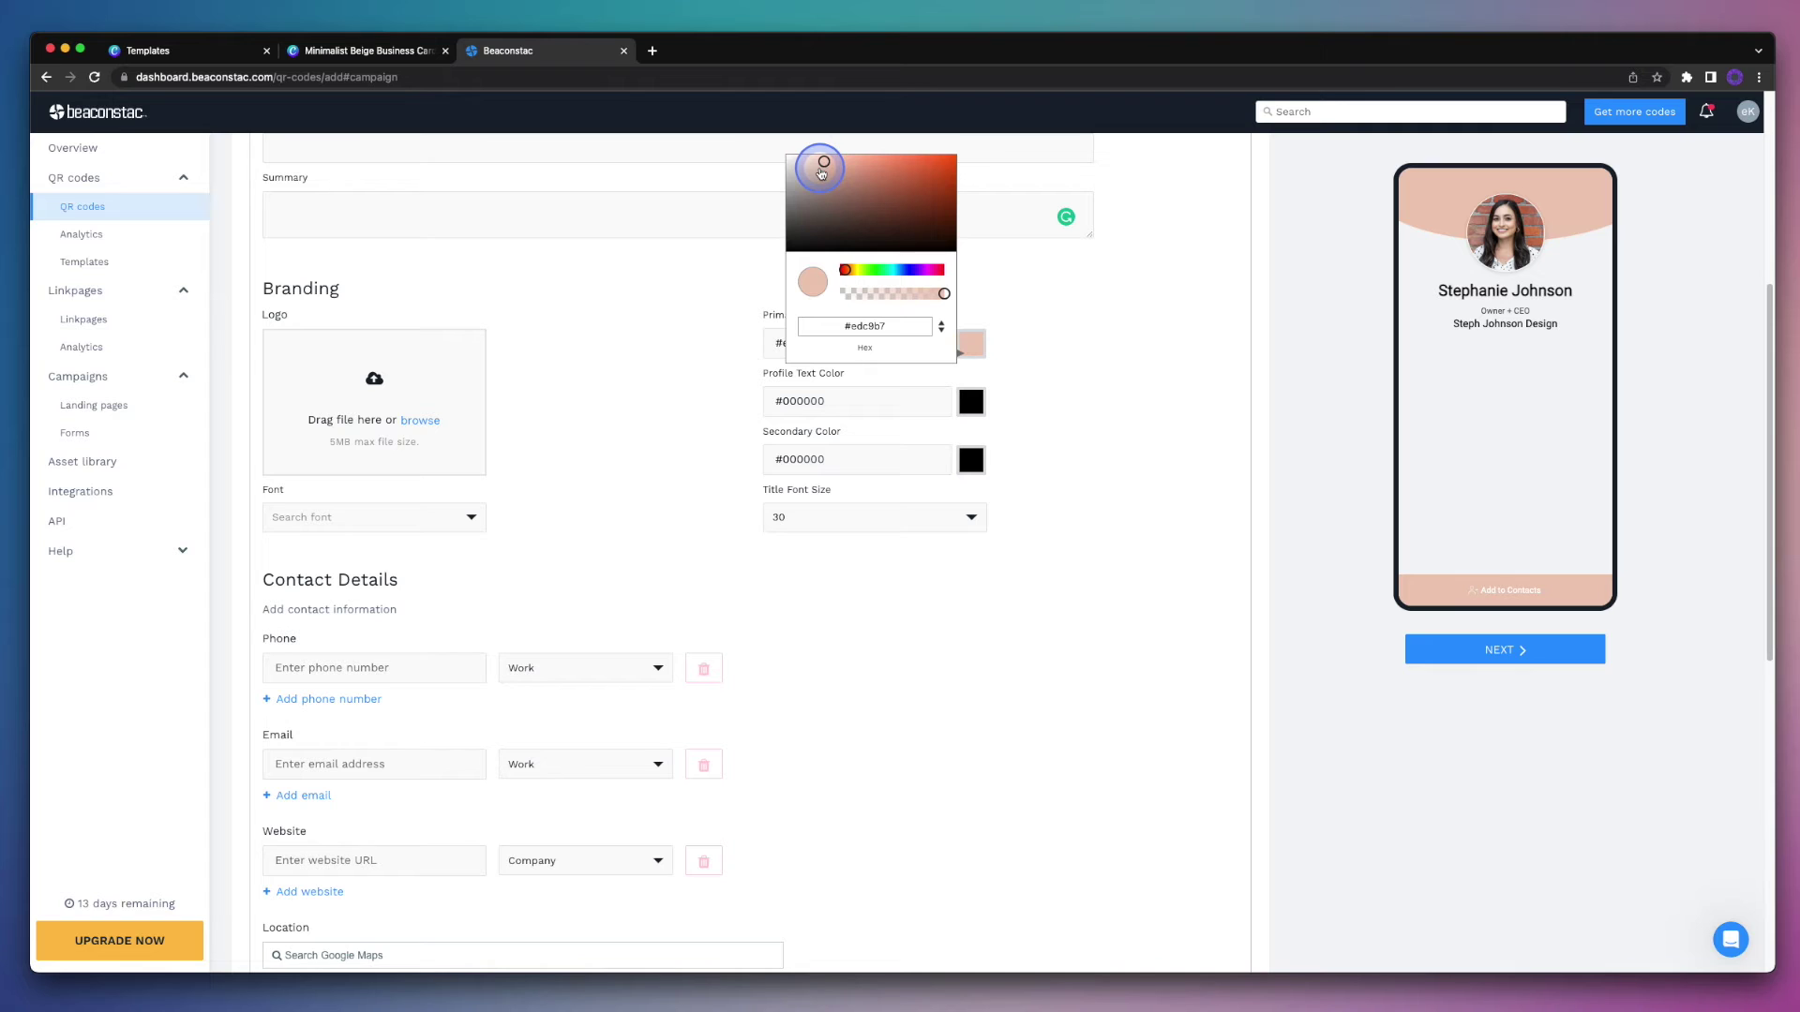
pyautogui.click(820, 171)
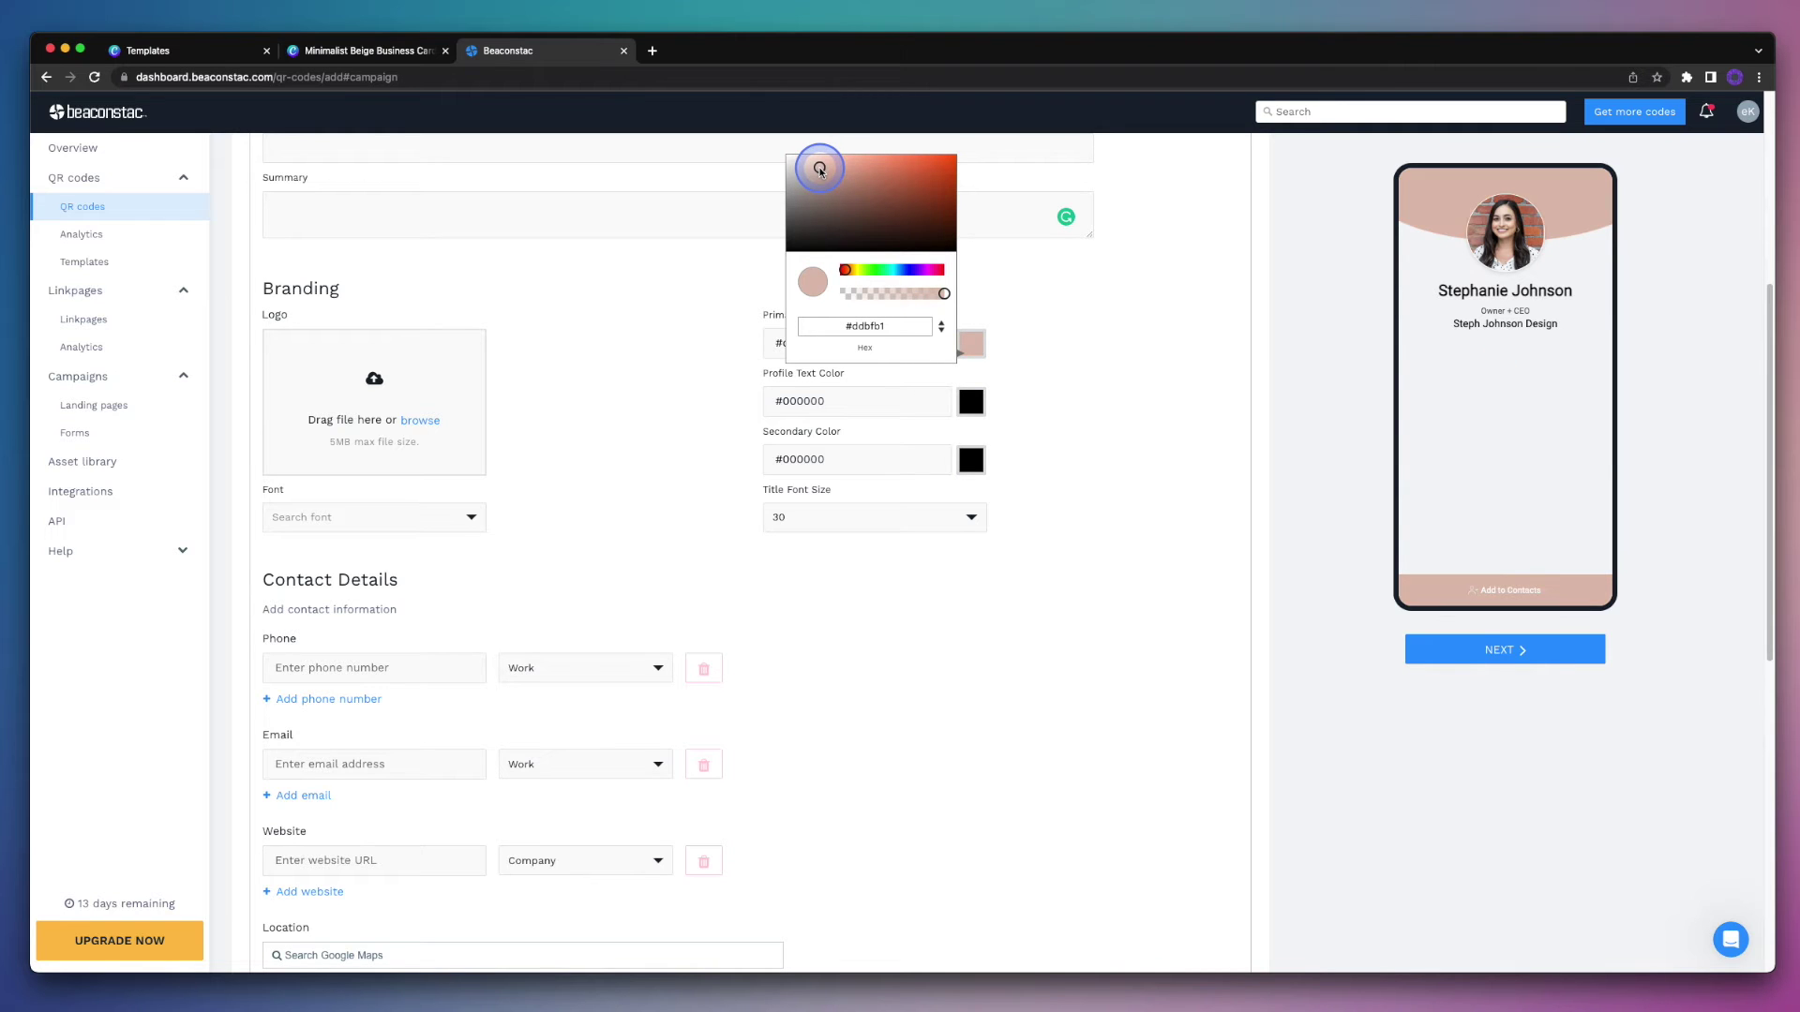
pyautogui.click(1093, 369)
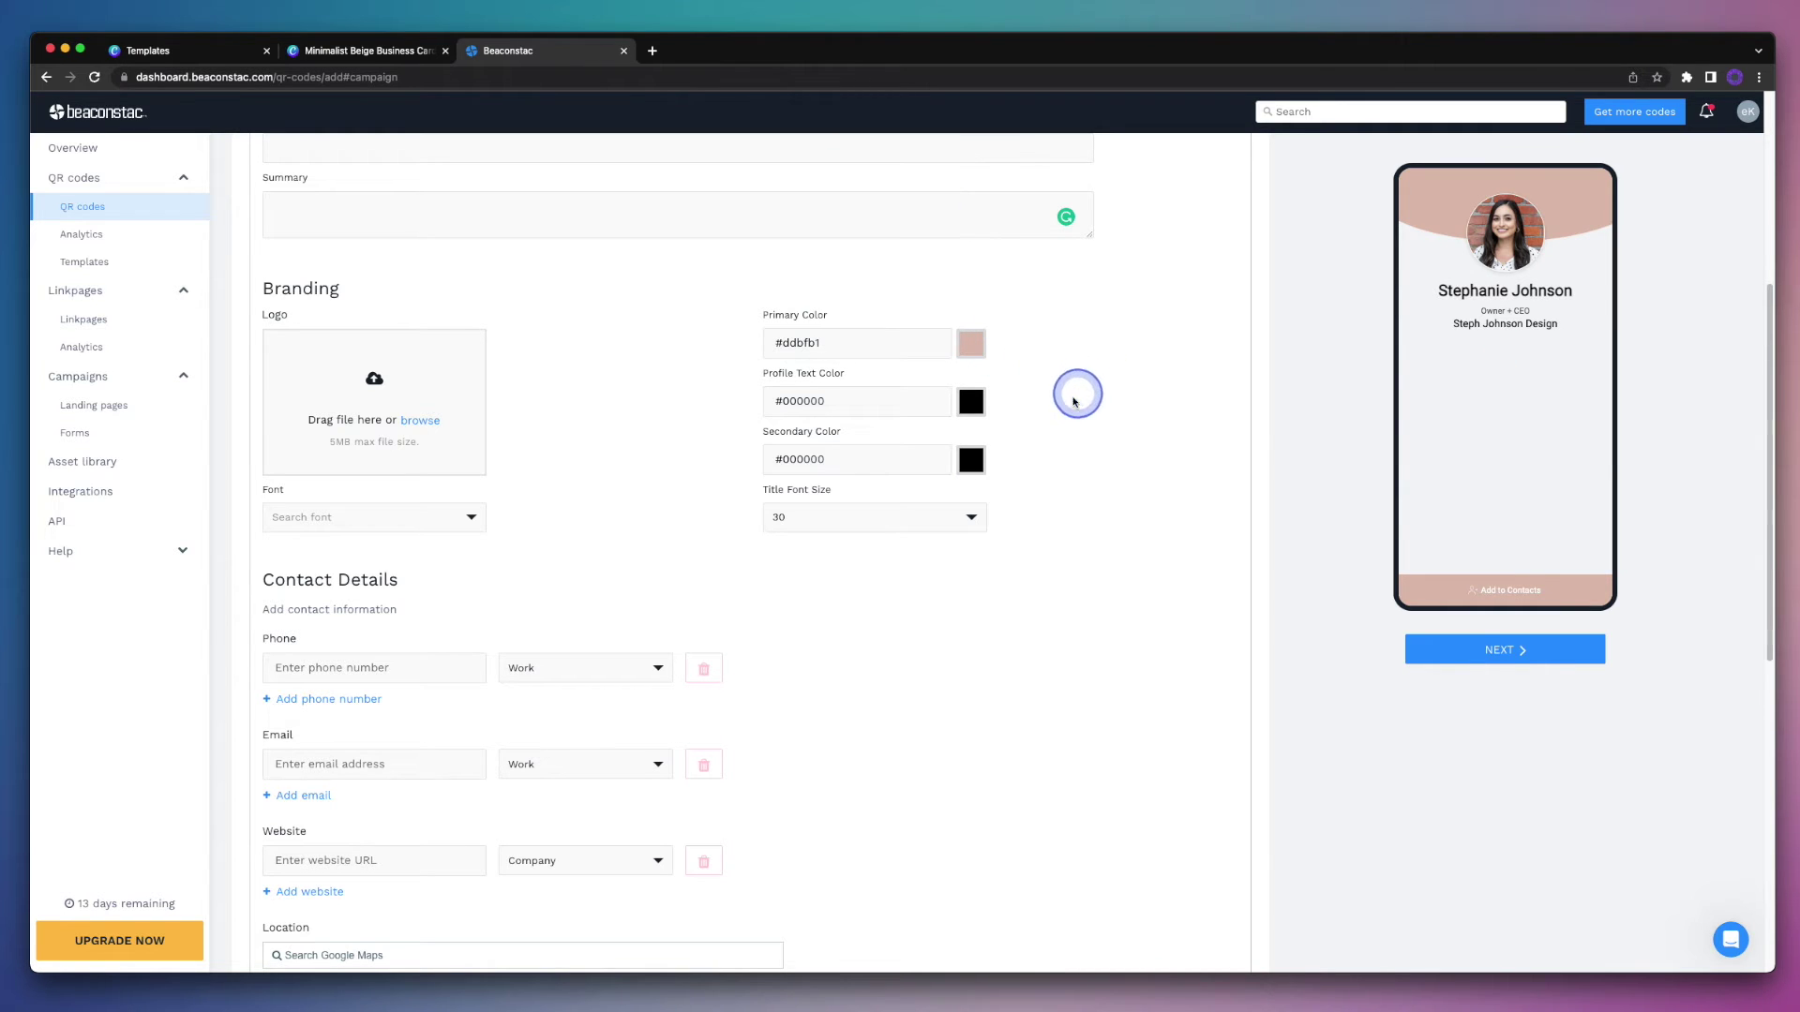
# Step: Set the profile text colour to dark grey #6f6c6c
pyautogui.click(971, 403)
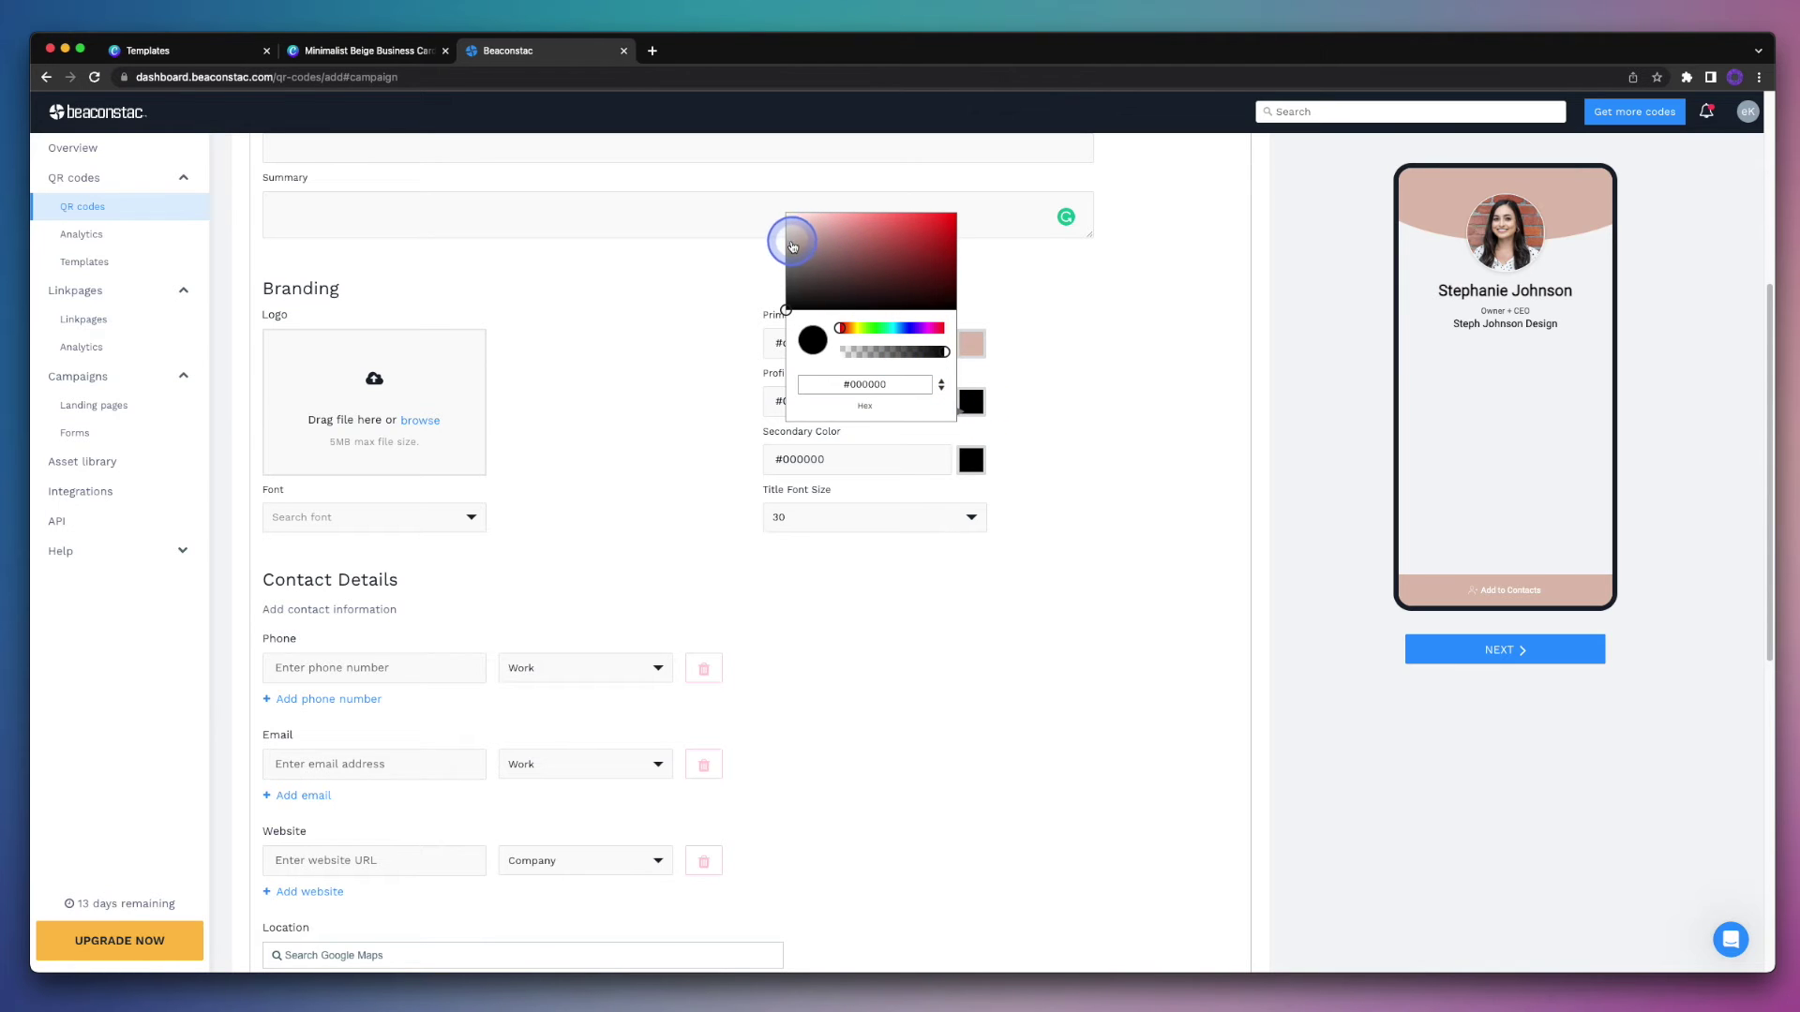
pyautogui.click(790, 244)
pyautogui.moveTo(790, 243); pyautogui.dragTo(790, 270)
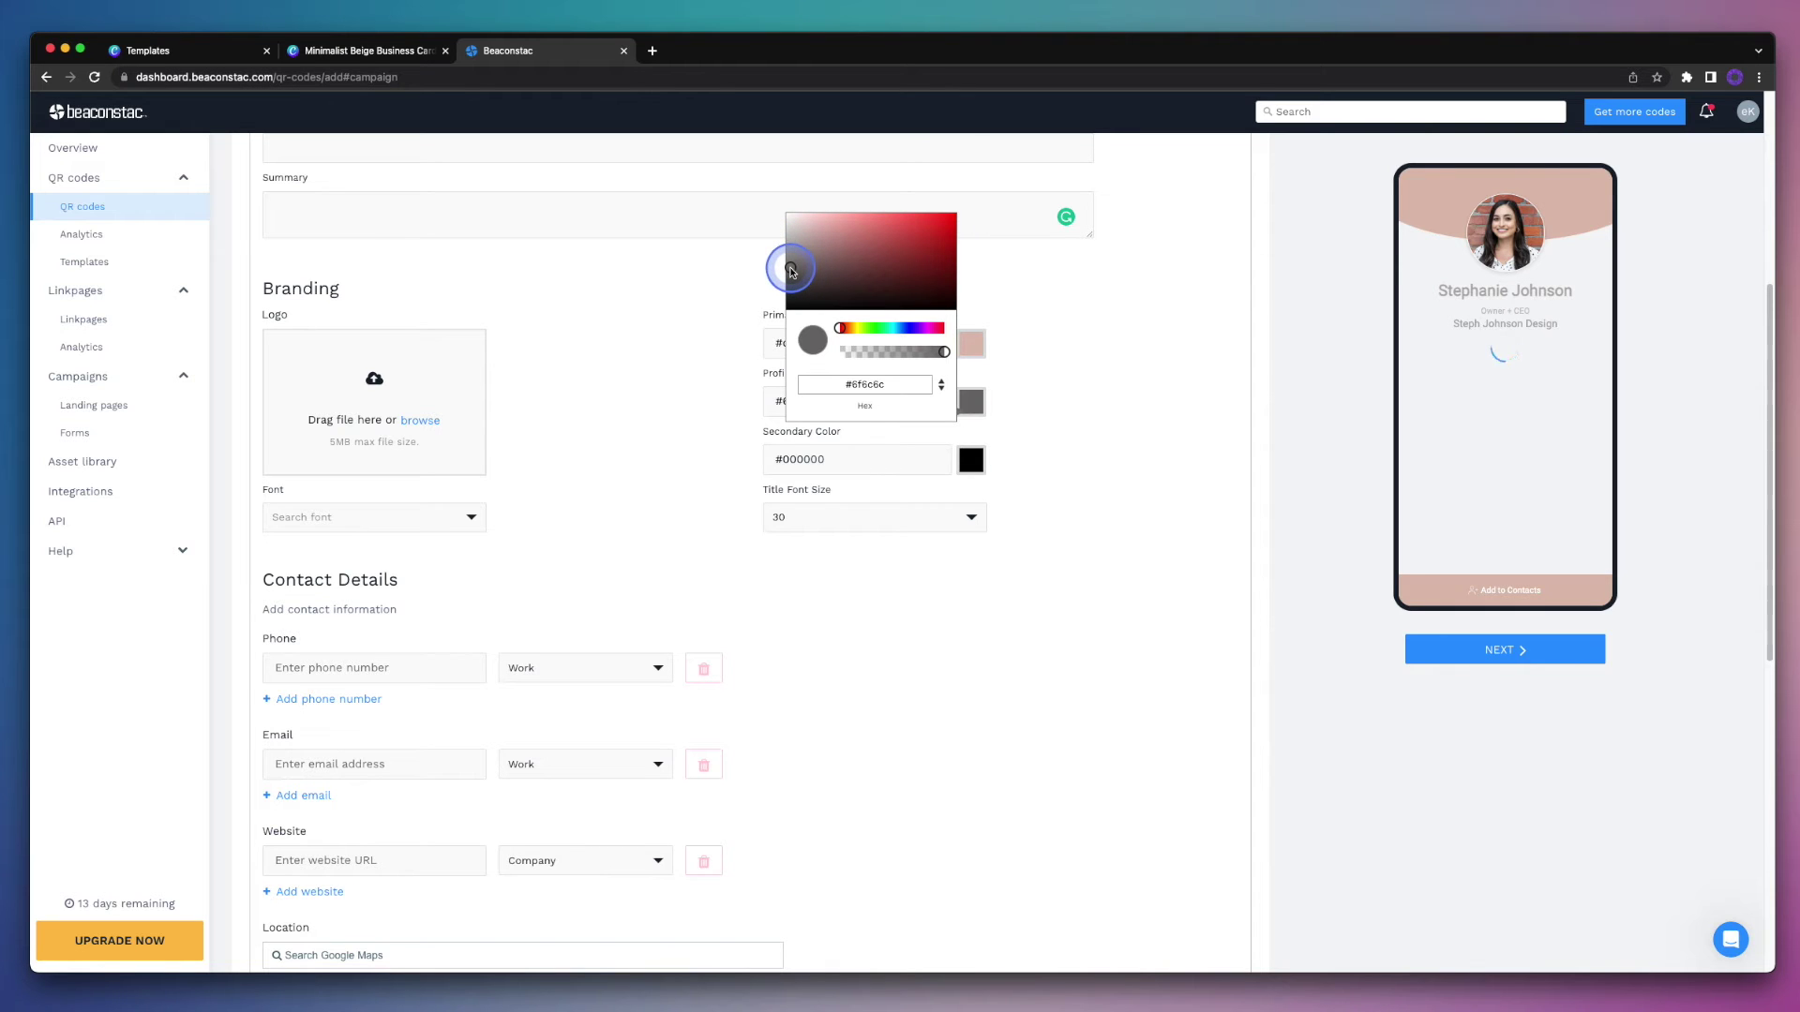
pyautogui.click(1091, 419)
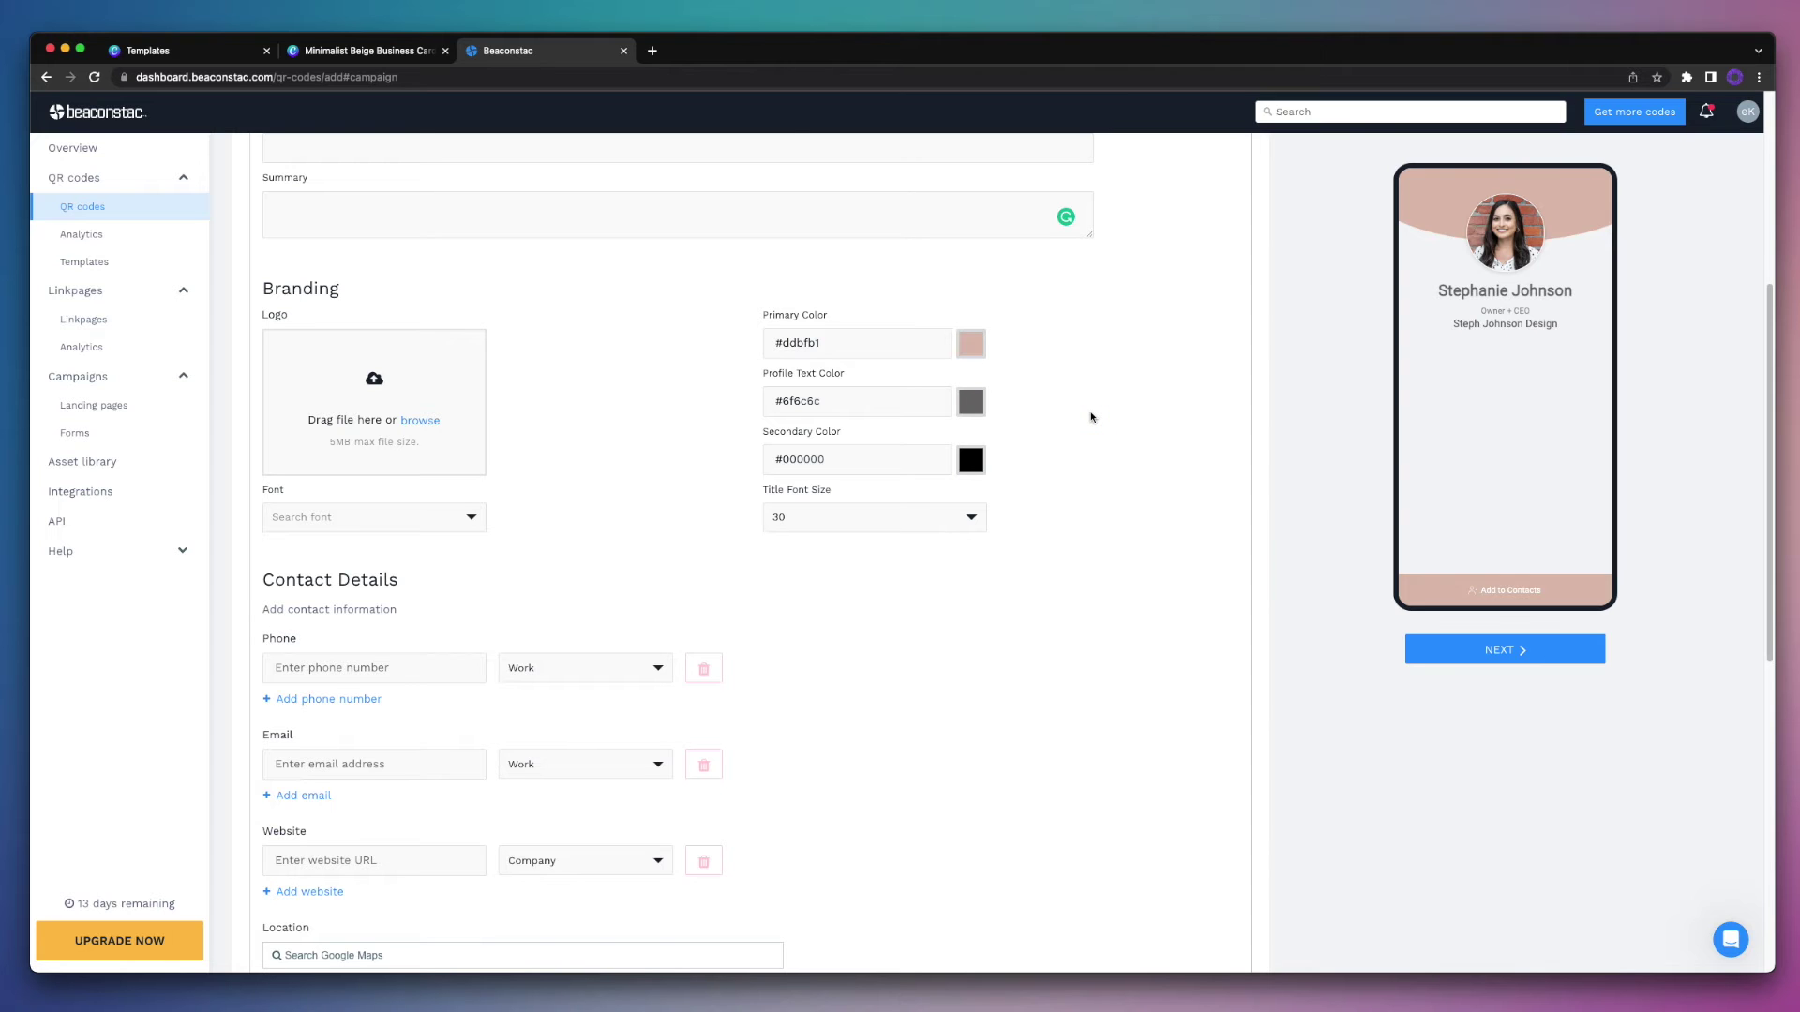
# Step: Enter the work phone number, work e-mail address and company website in the contact fields
pyautogui.scroll(-4, 1091, 417)
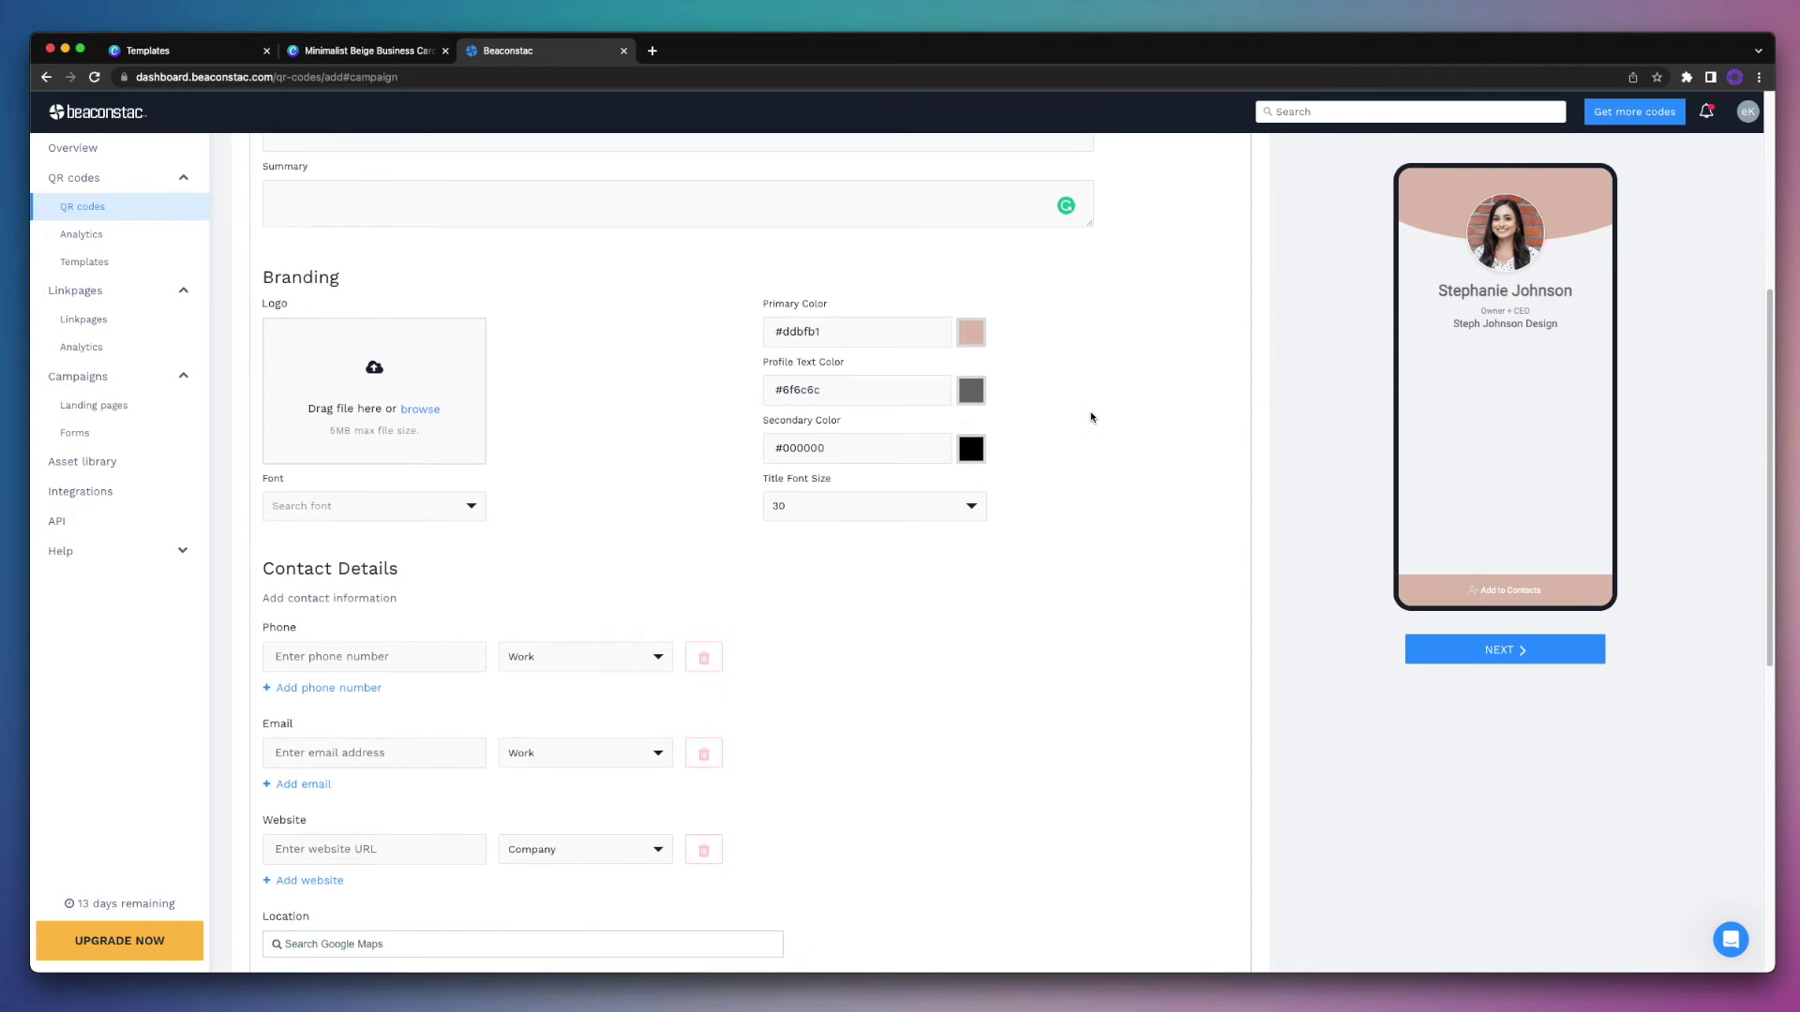
pyautogui.scroll(-1, 1091, 417)
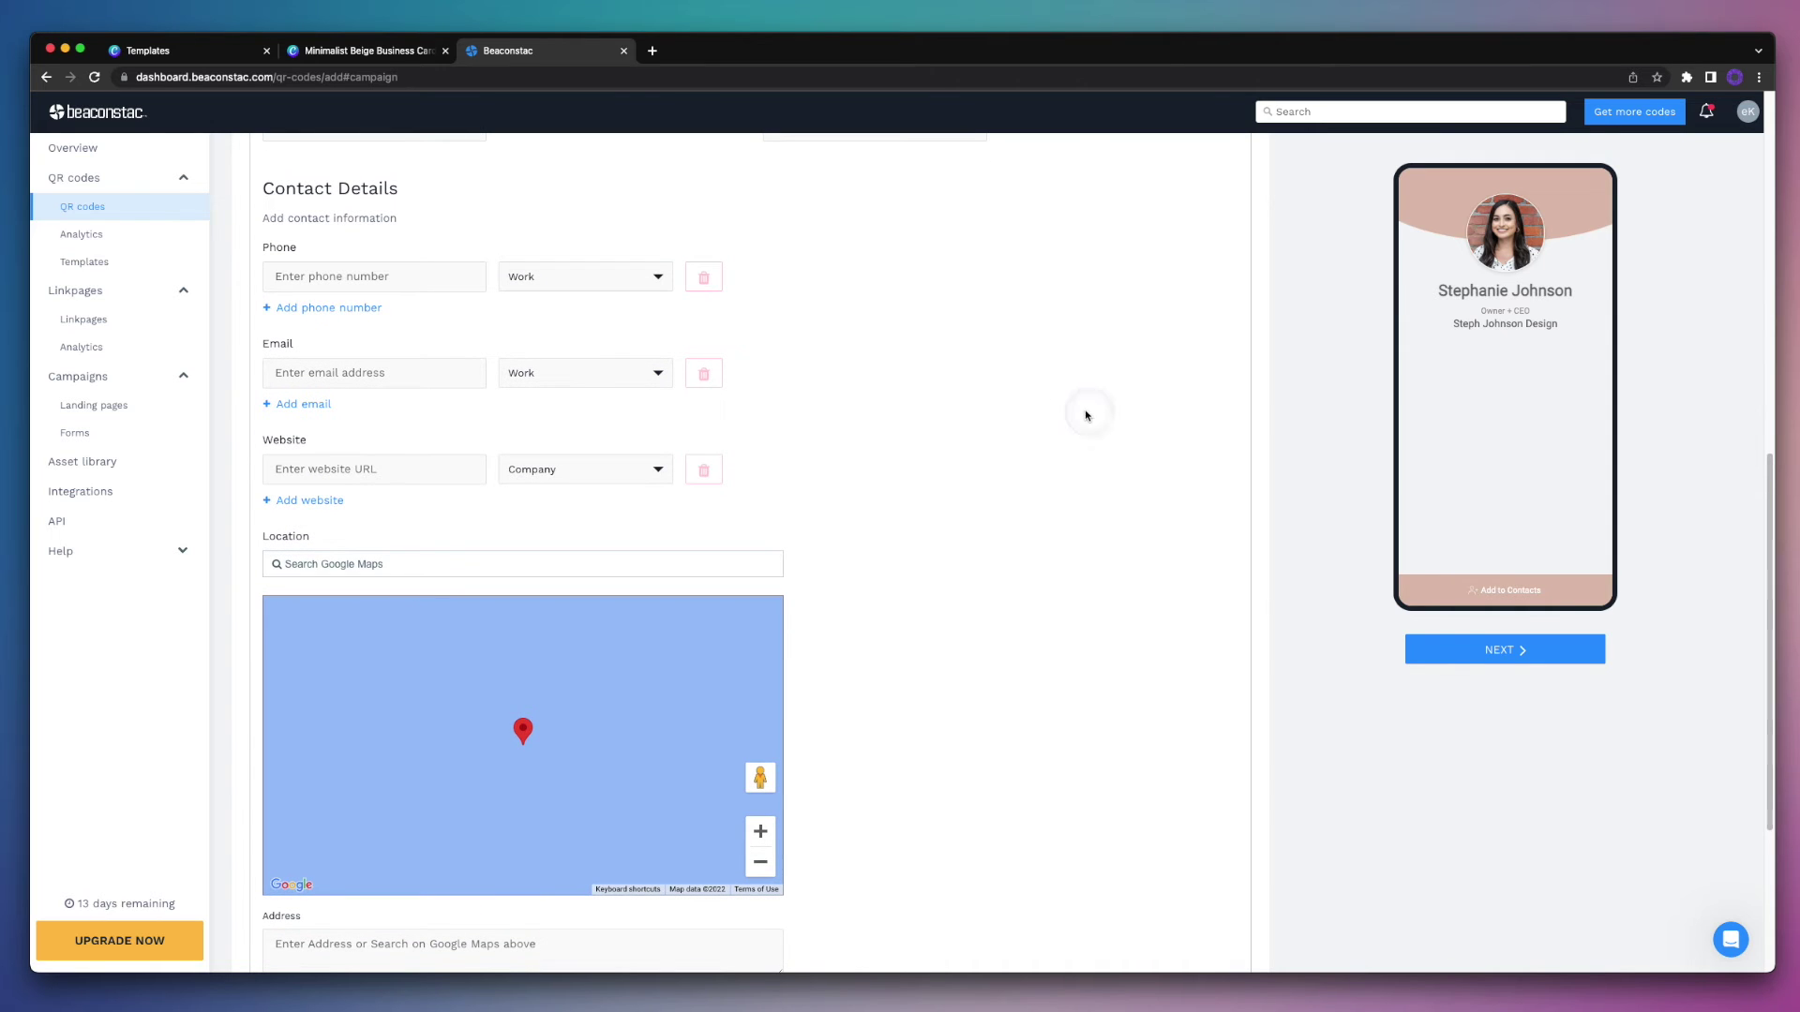
pyautogui.click(458, 289)
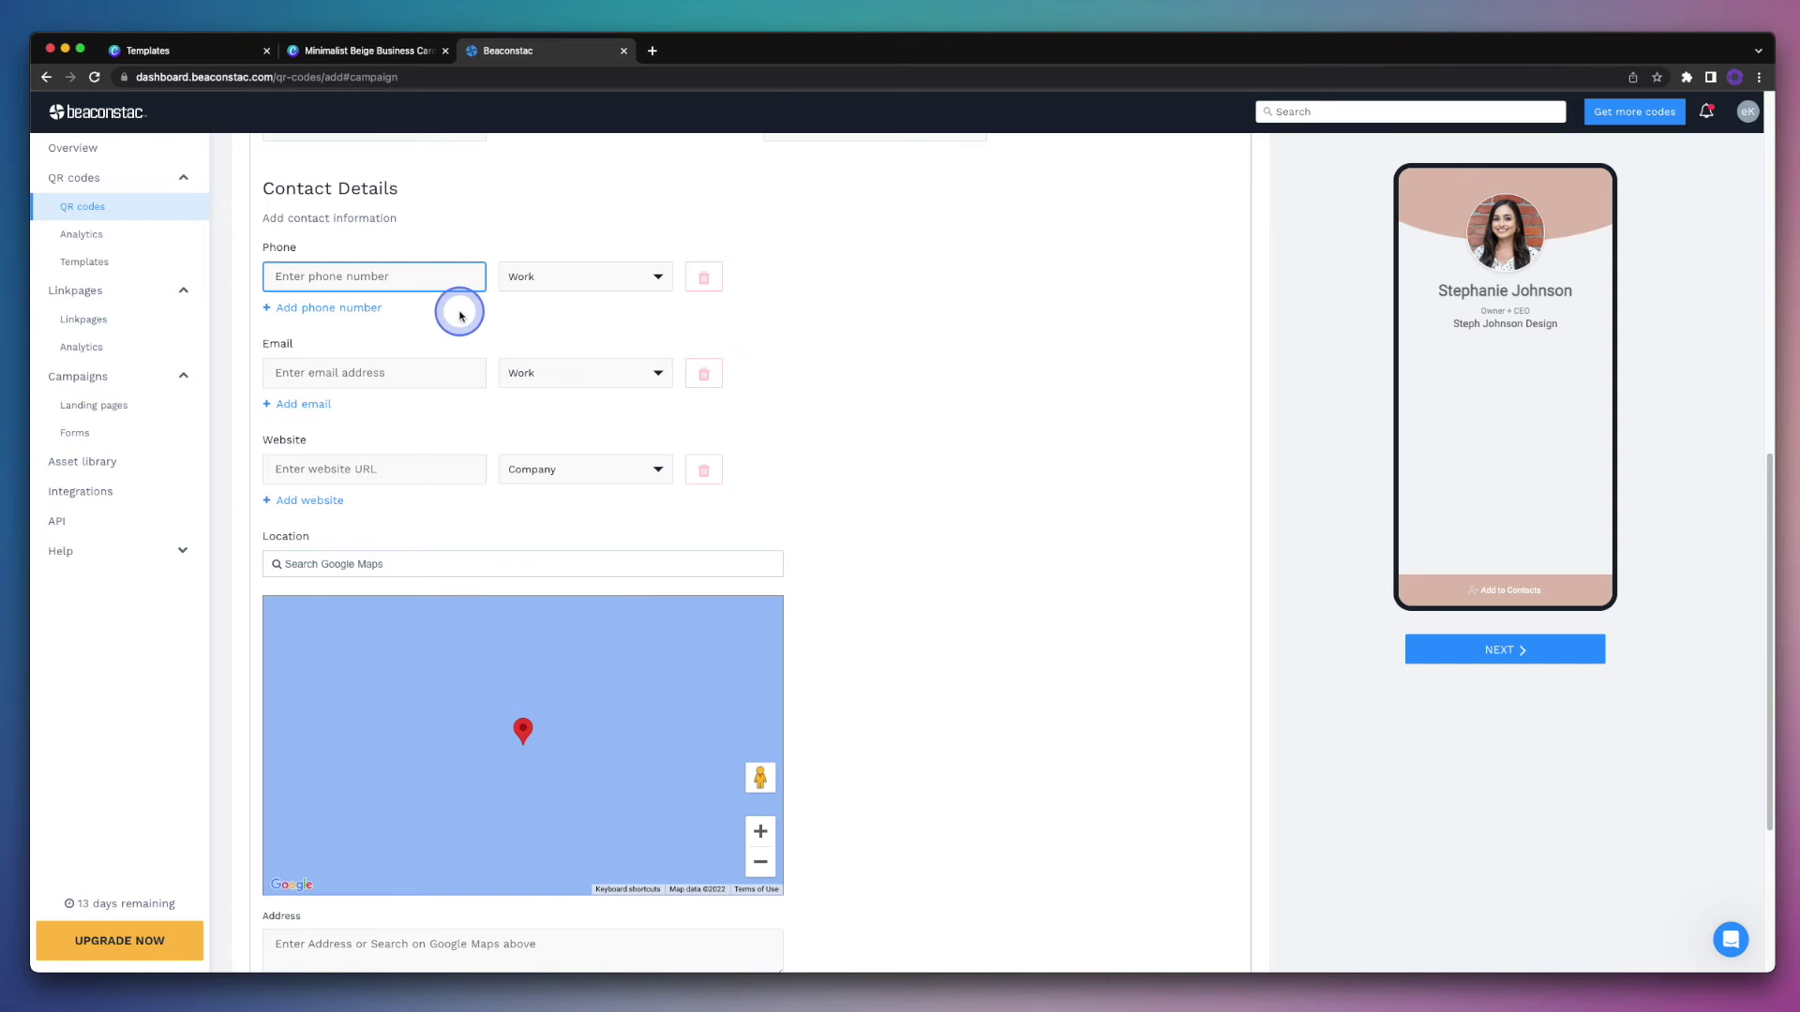
pyautogui.write('555-555-5555')
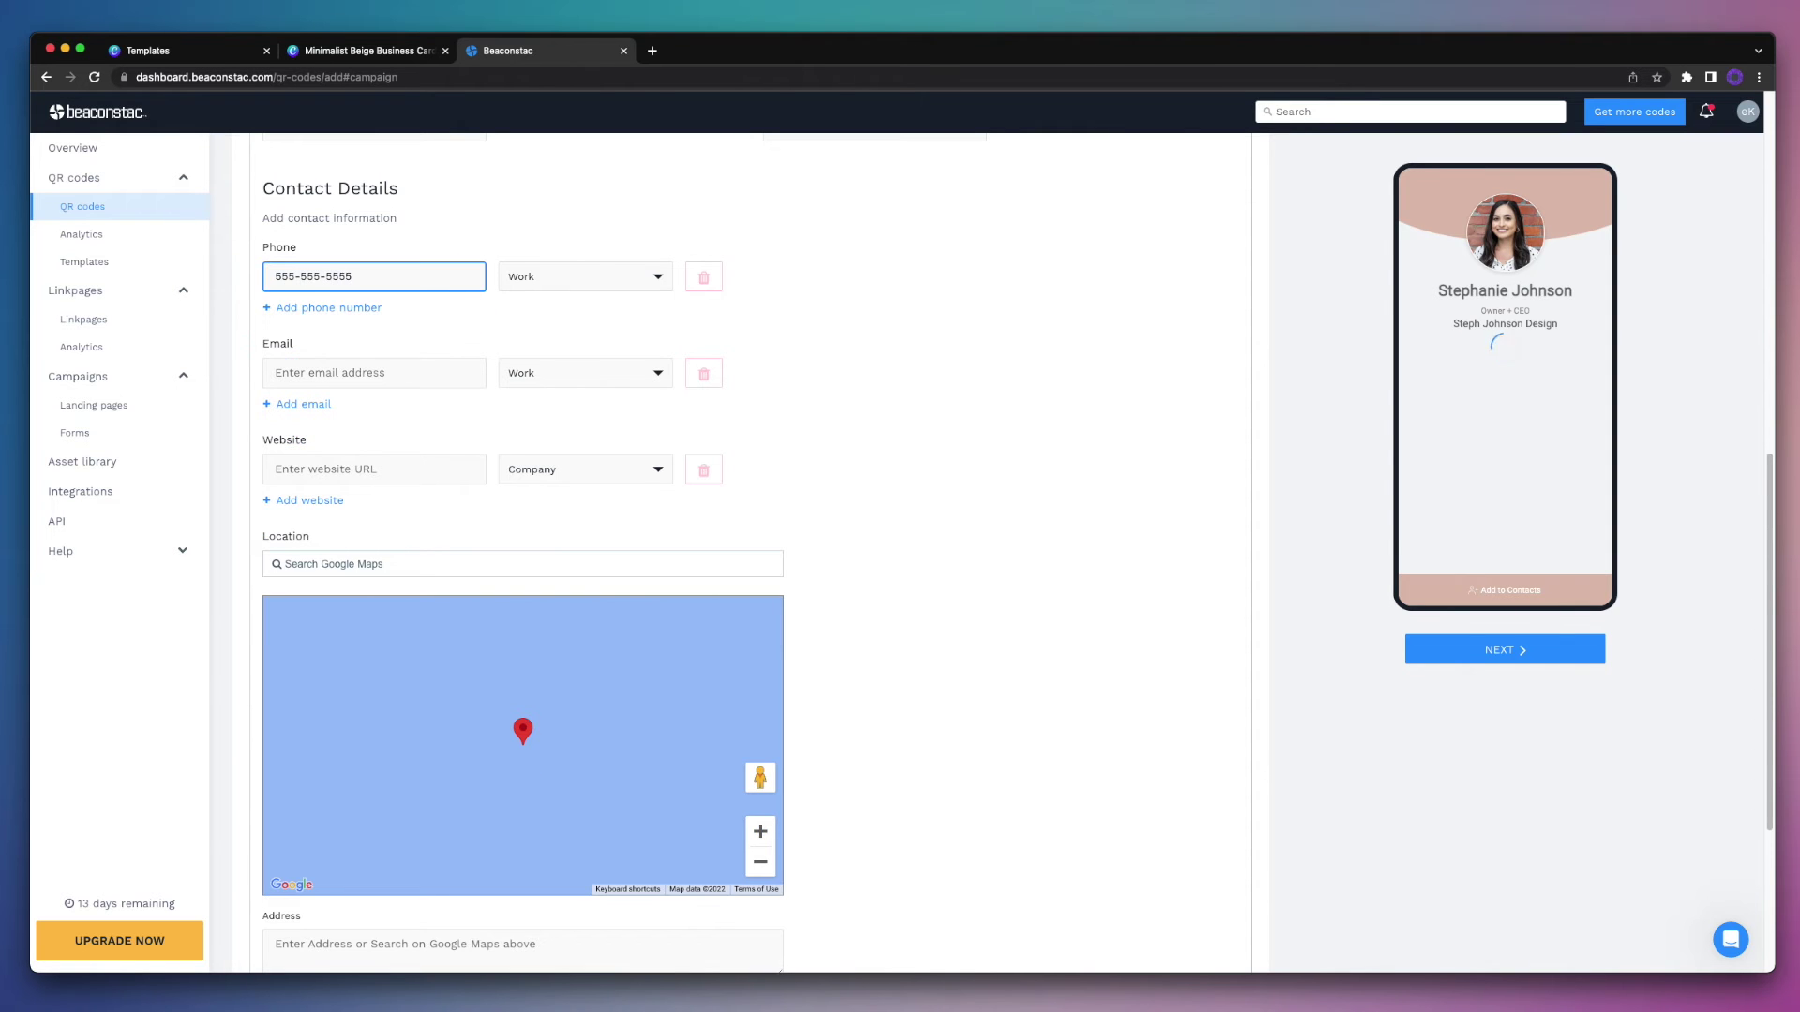
pyautogui.click(466, 372)
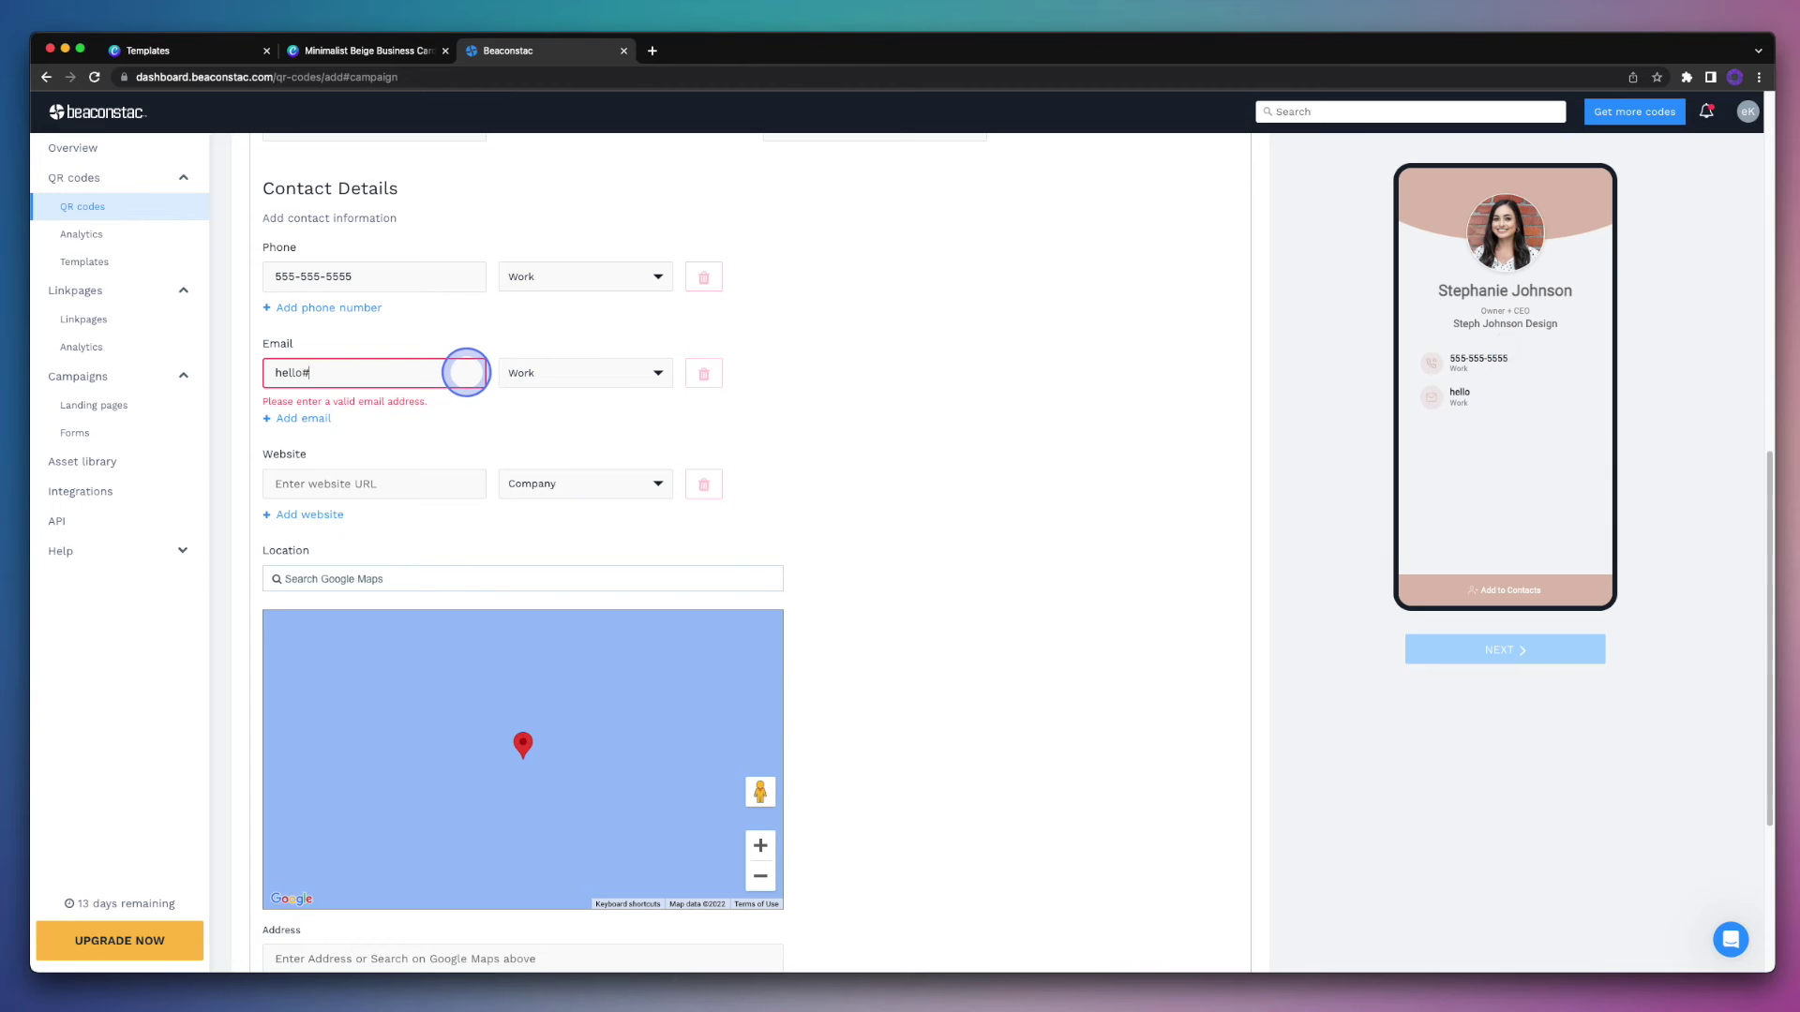
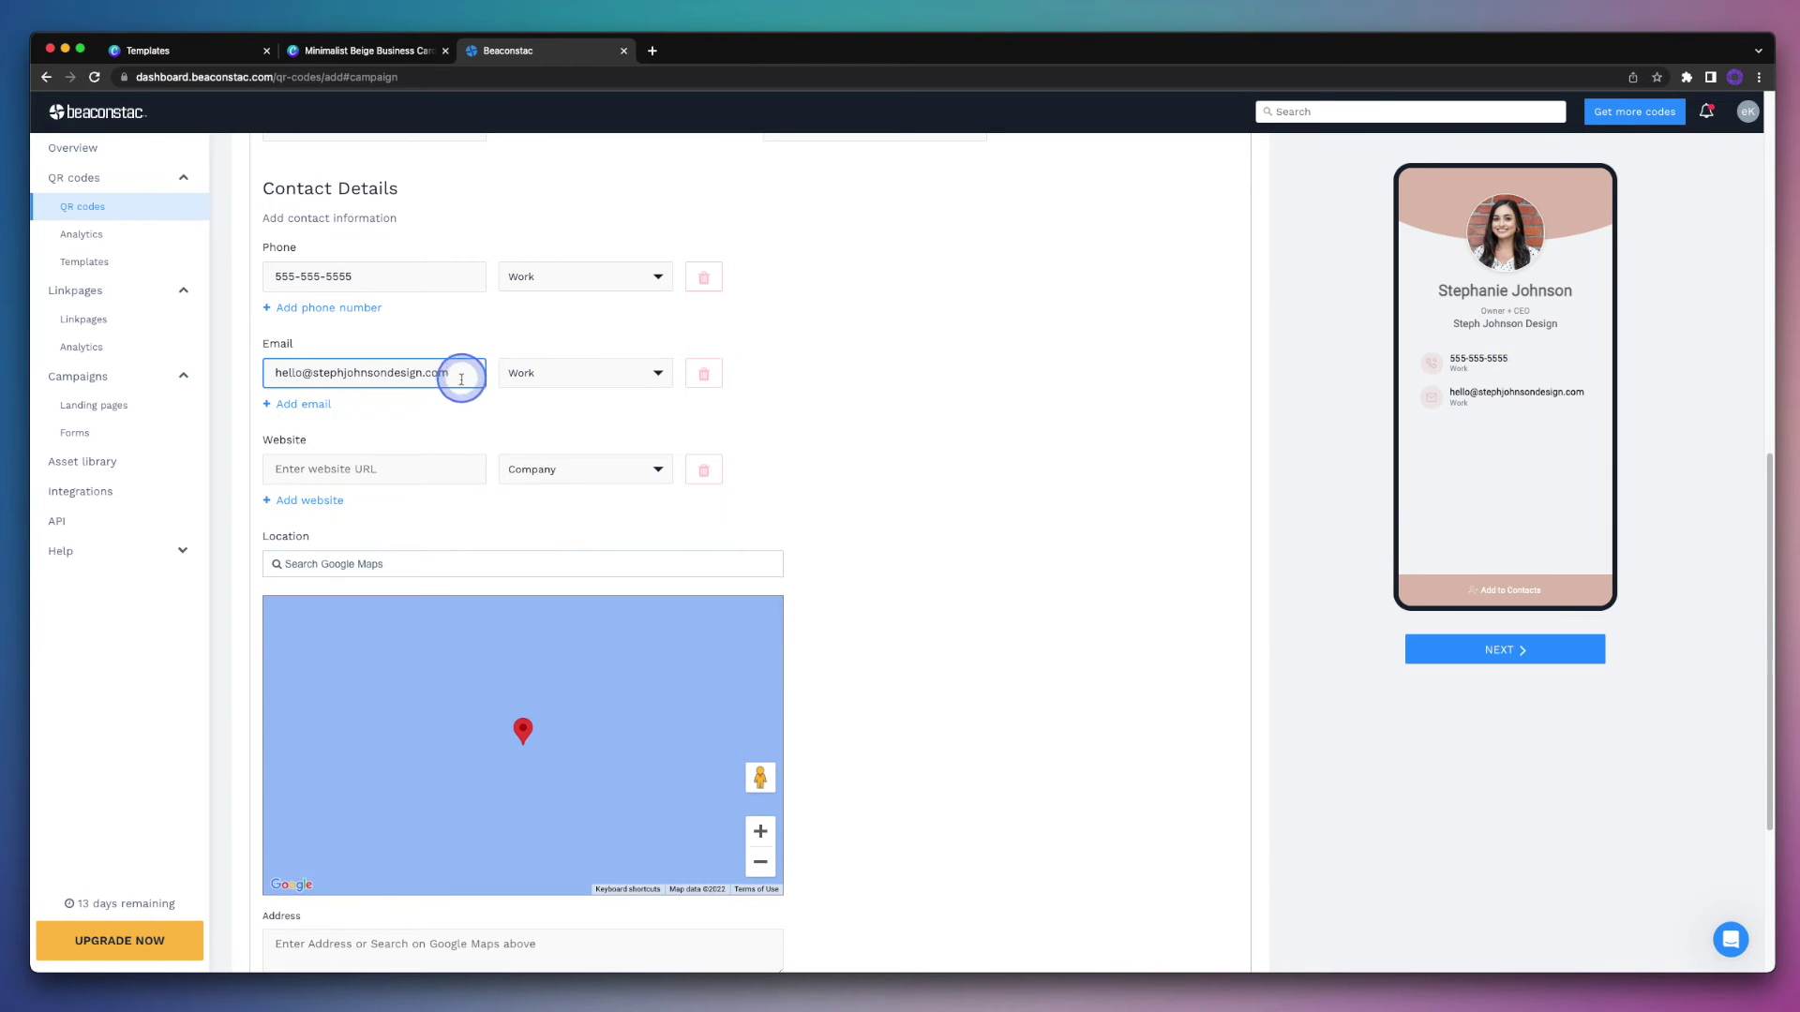
pyautogui.click(443, 466)
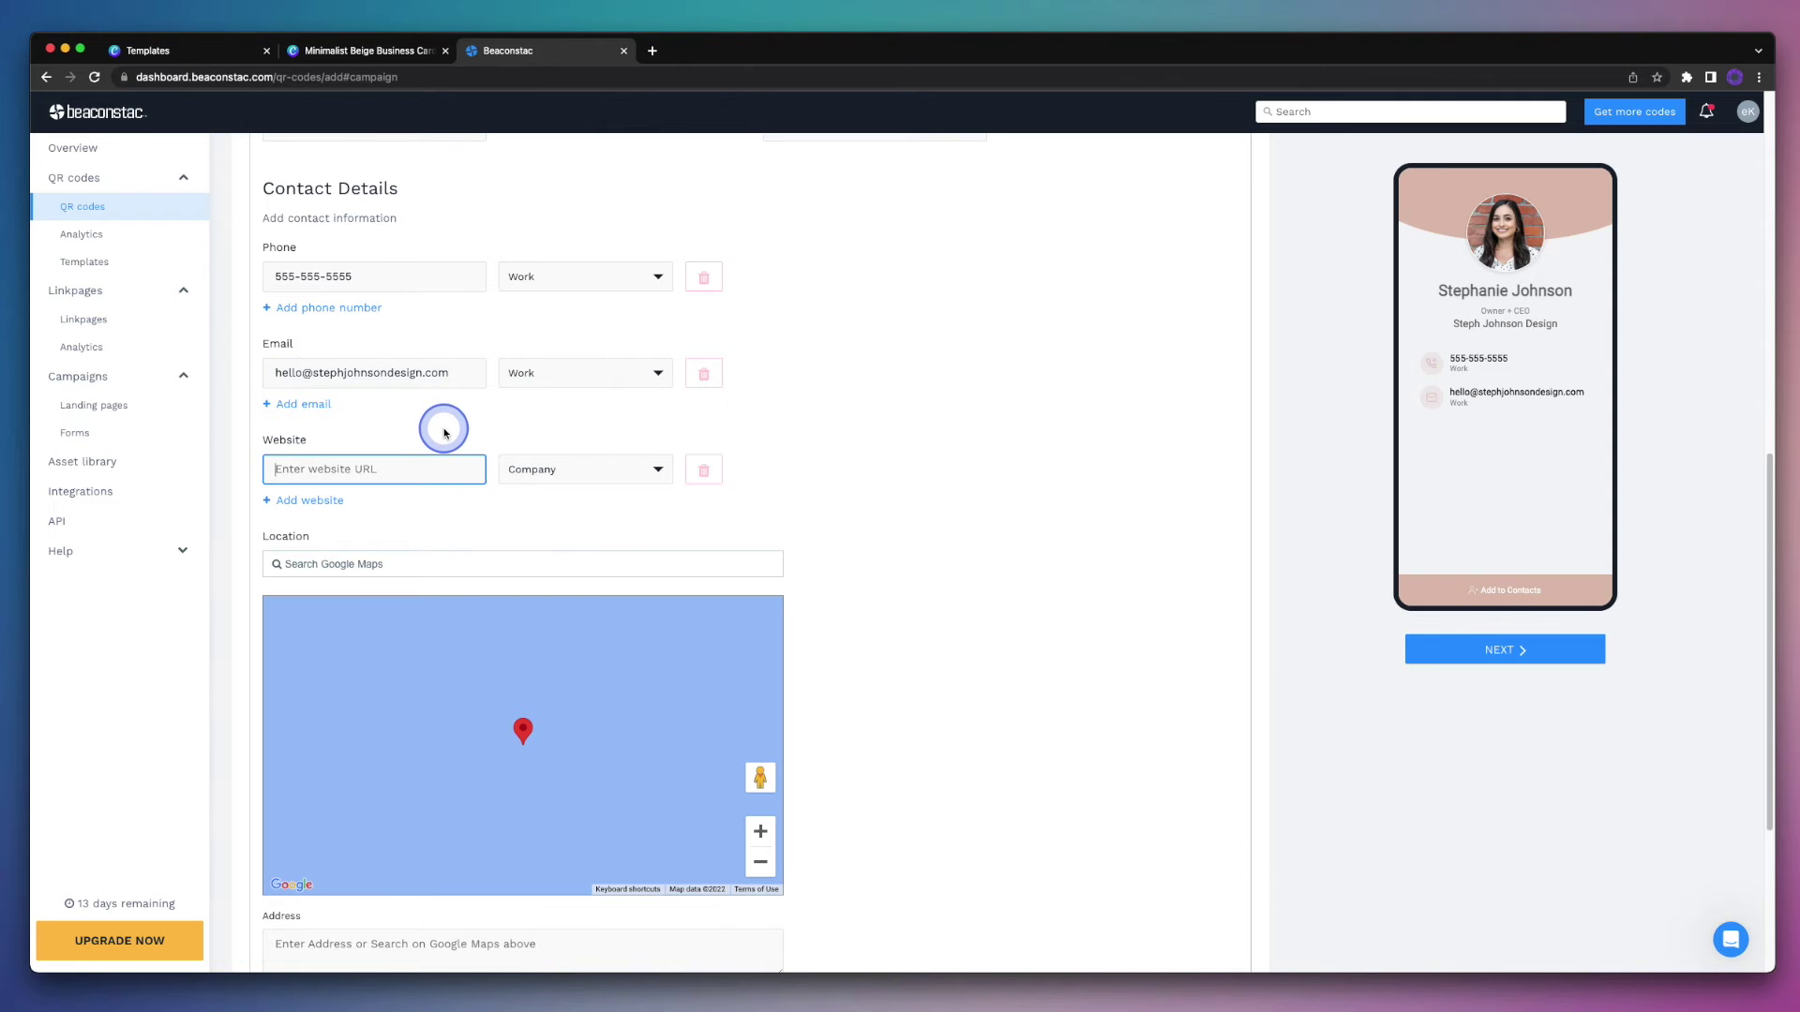
pyautogui.write('www.stephjoh')
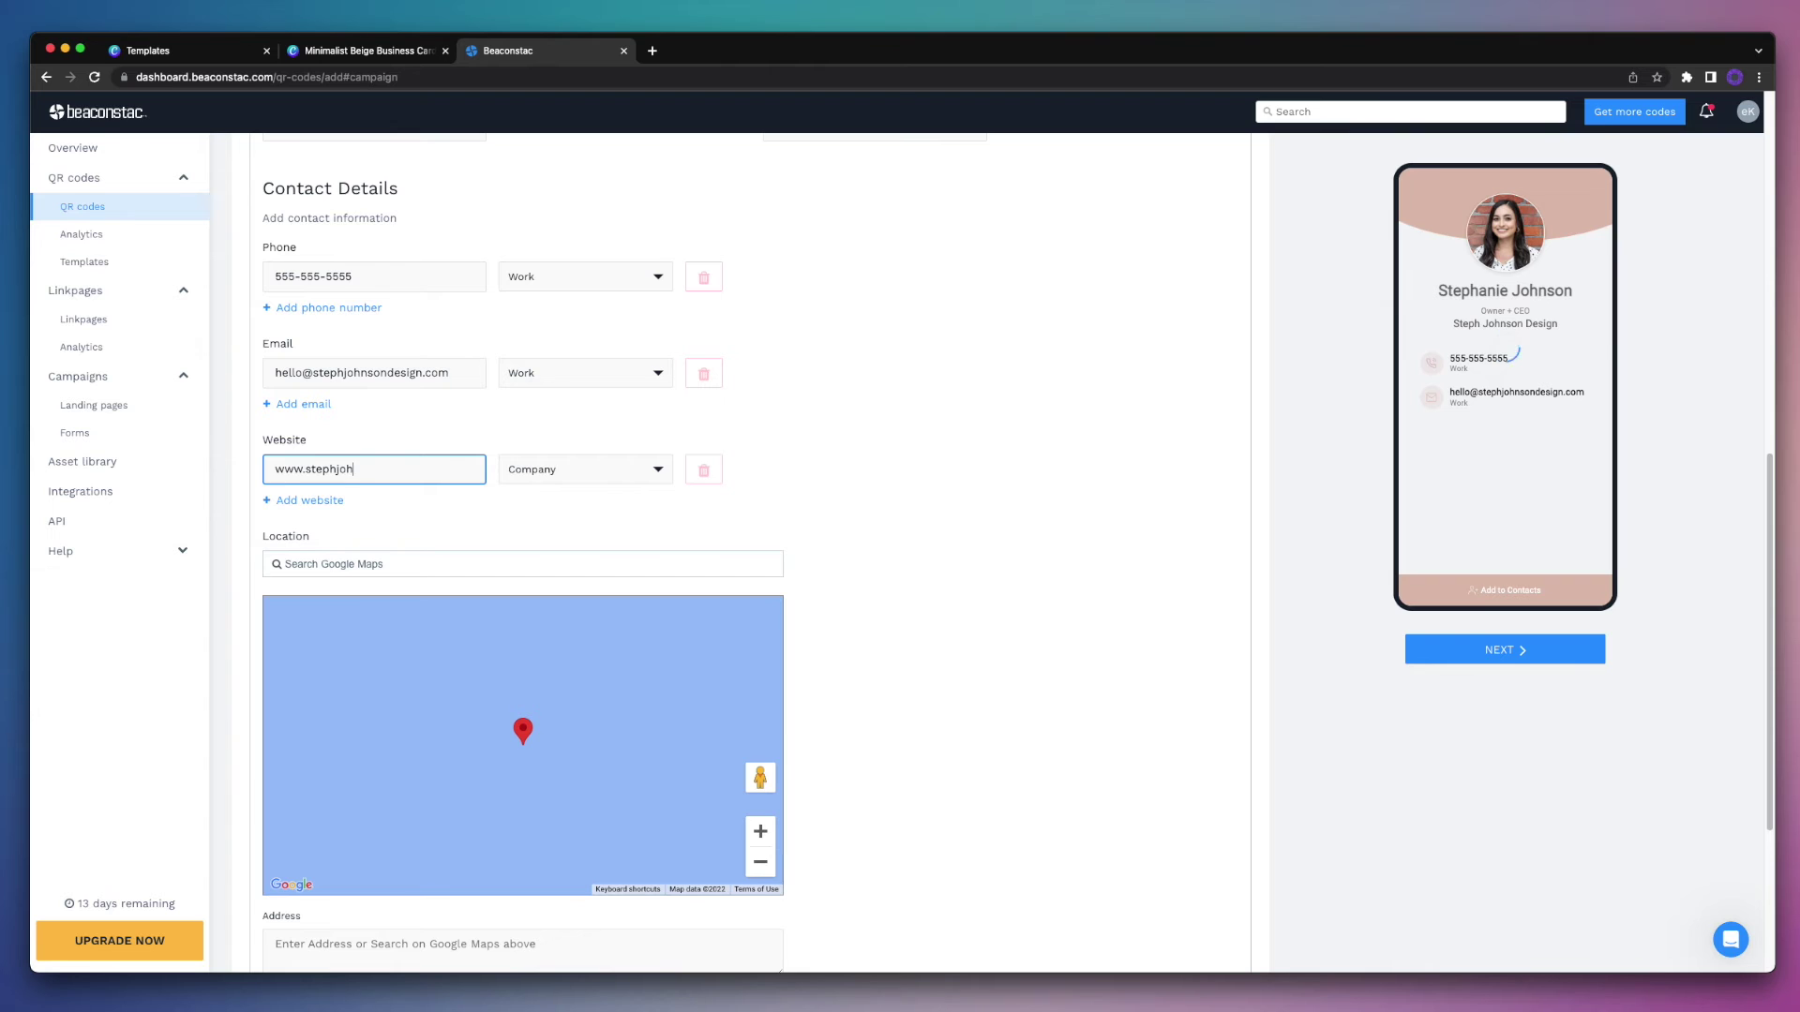
pyautogui.write('nsondesign.com')
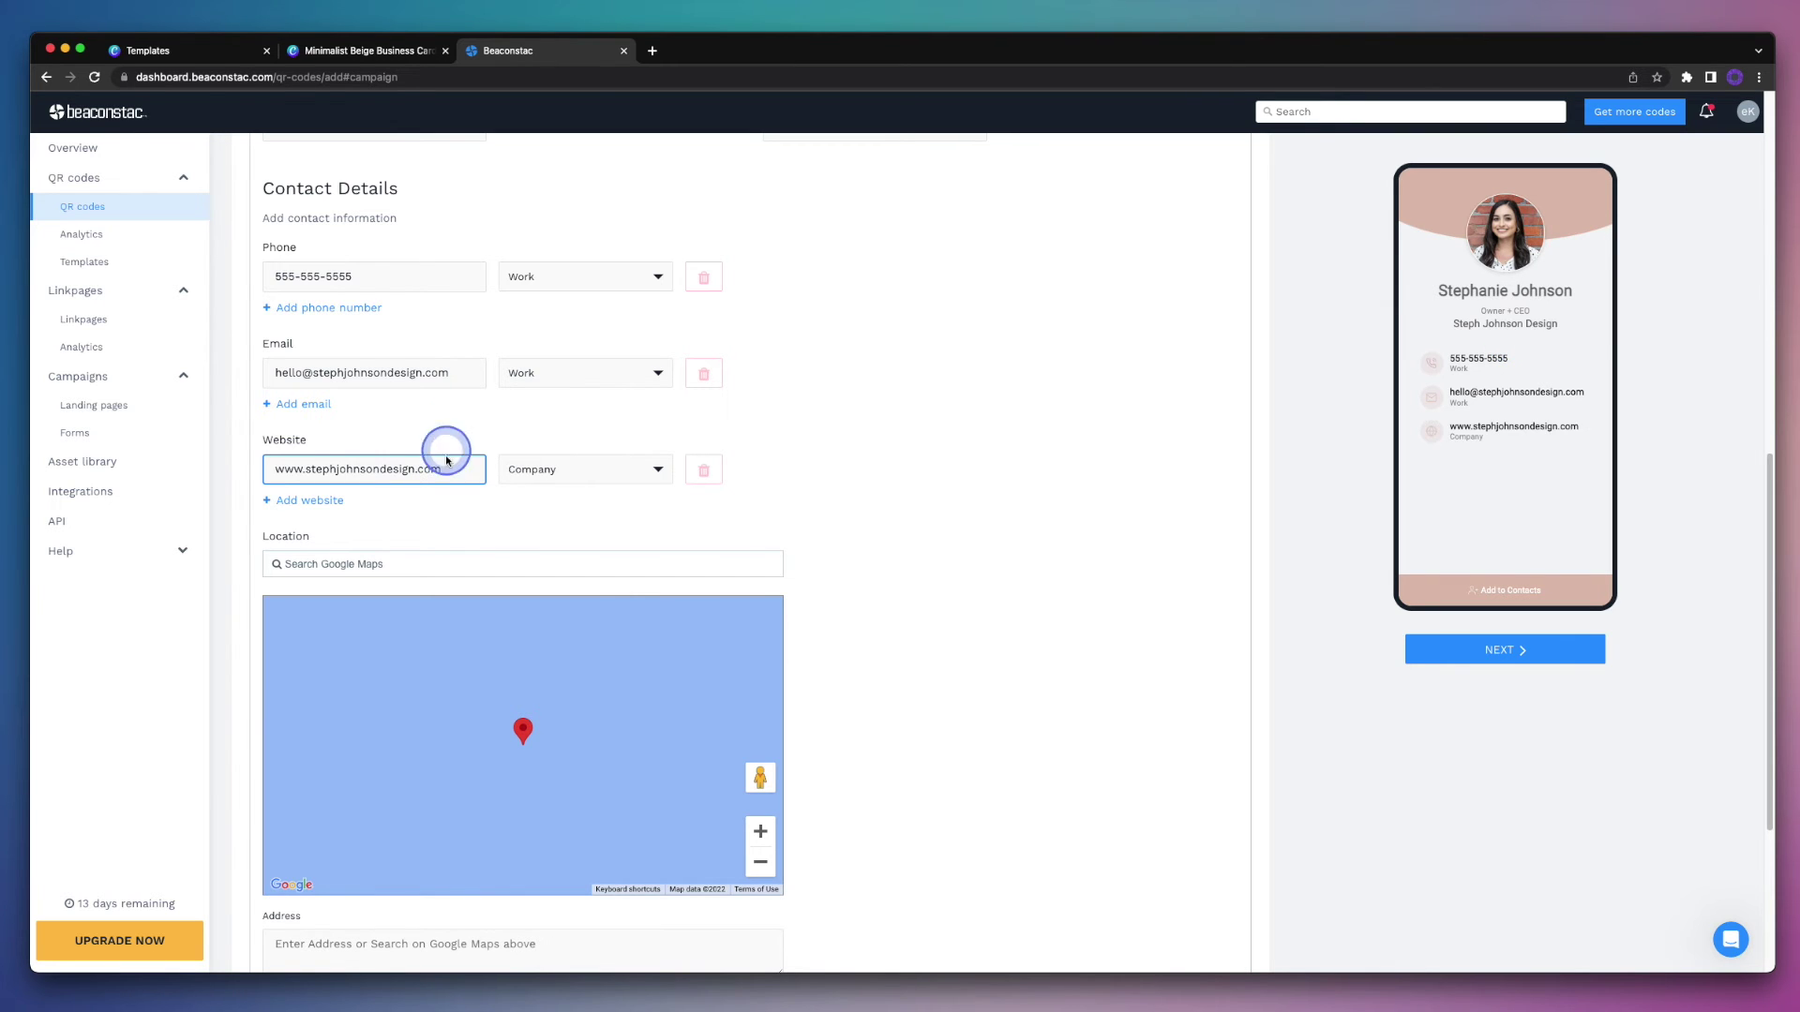
pyautogui.click(467, 523)
pyautogui.scroll(-5, 466, 522)
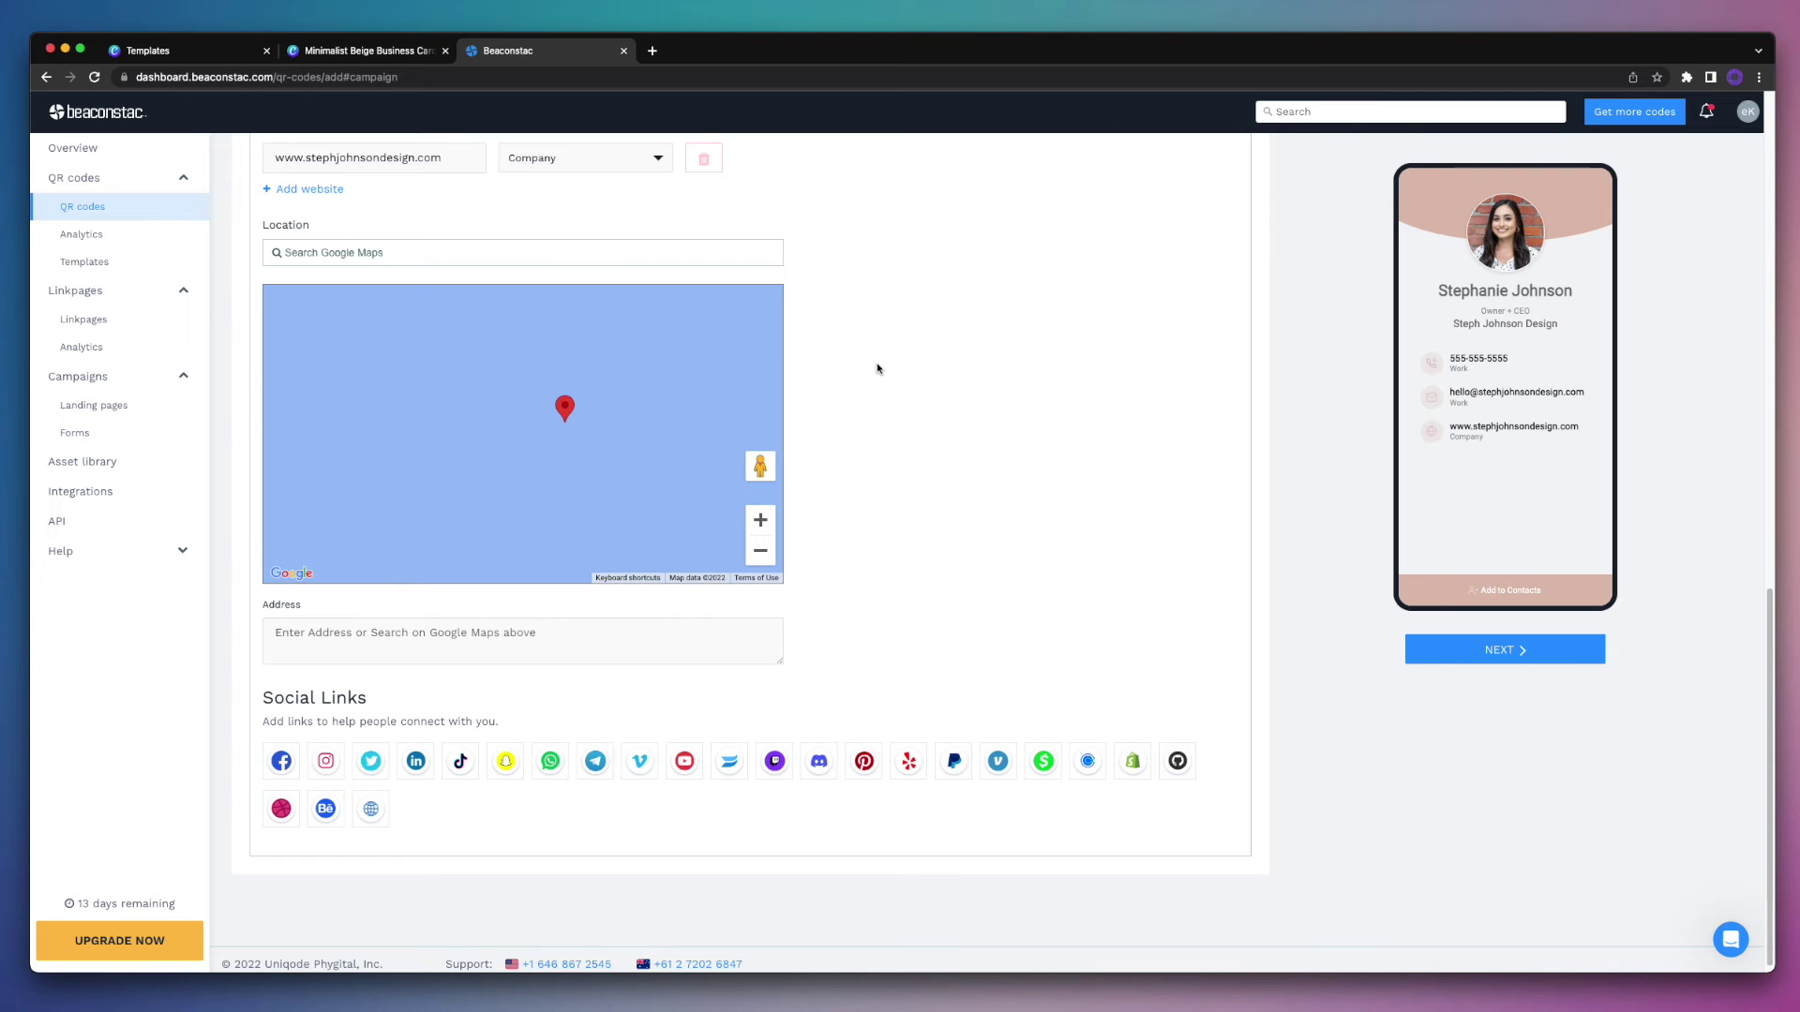
# Step: Set the vCard location to New York, NY, USA via the Google Maps search
pyautogui.click(623, 251)
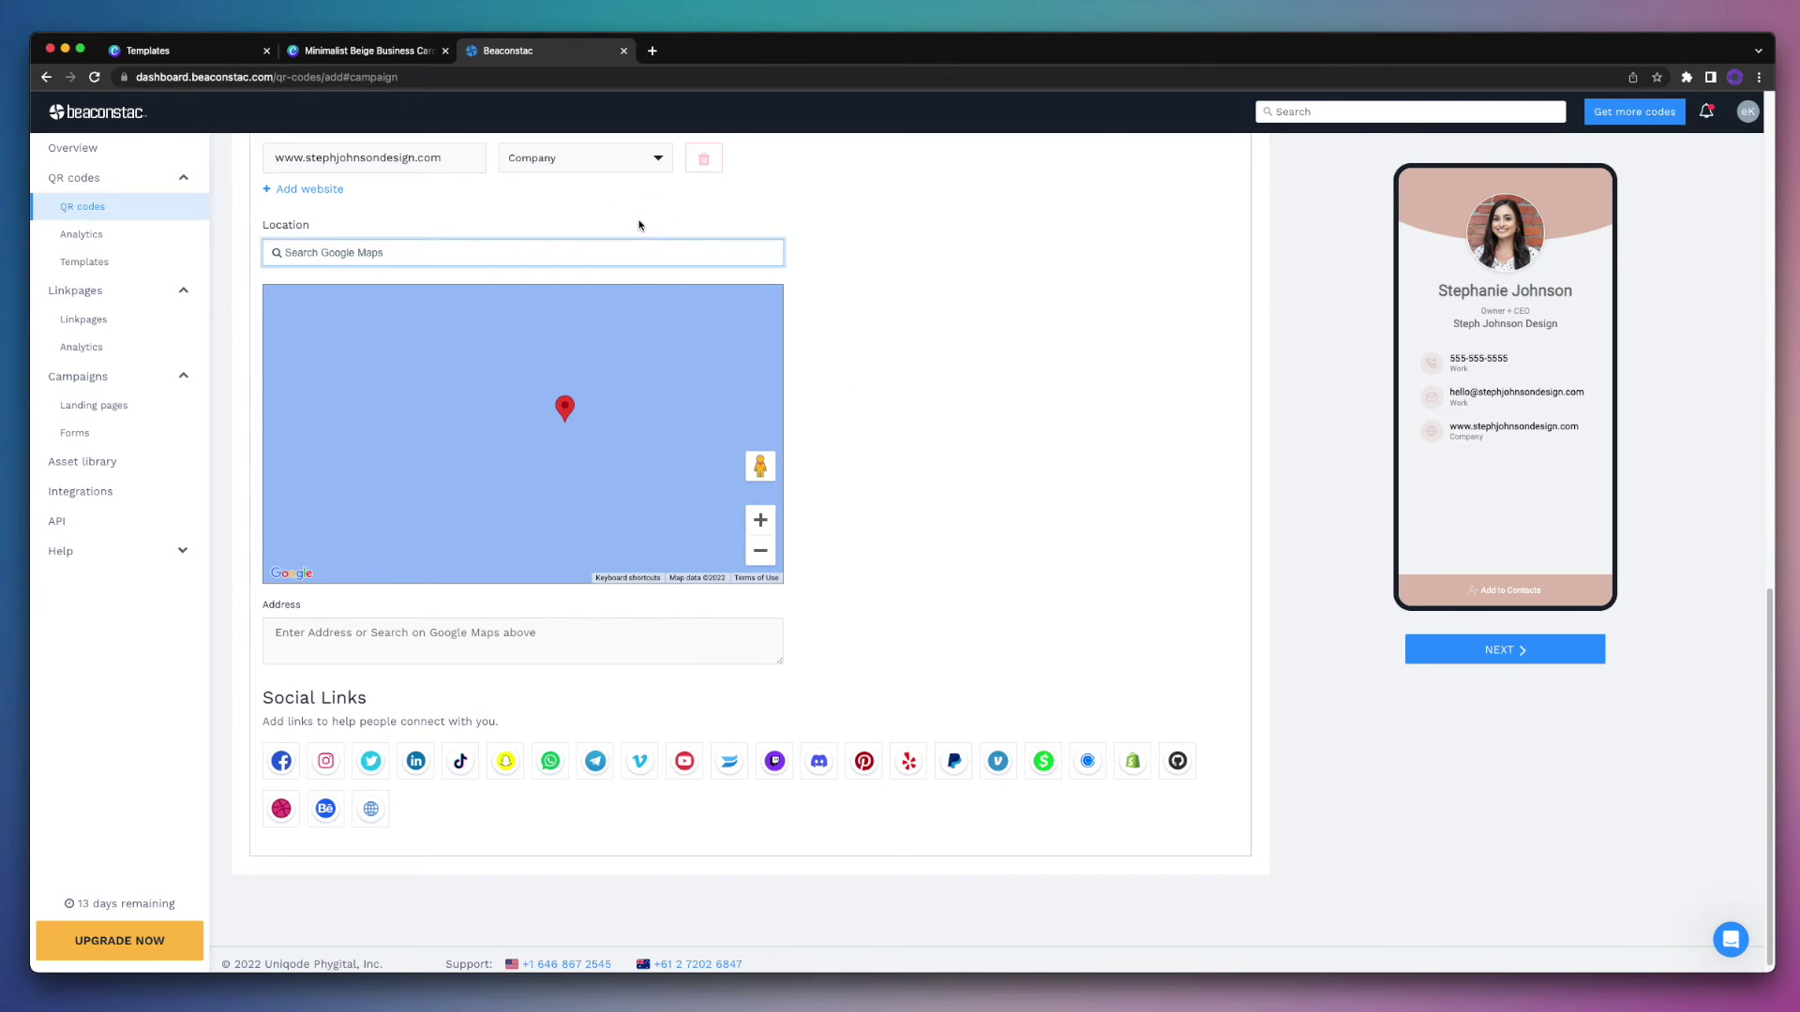
pyautogui.write('new yo')
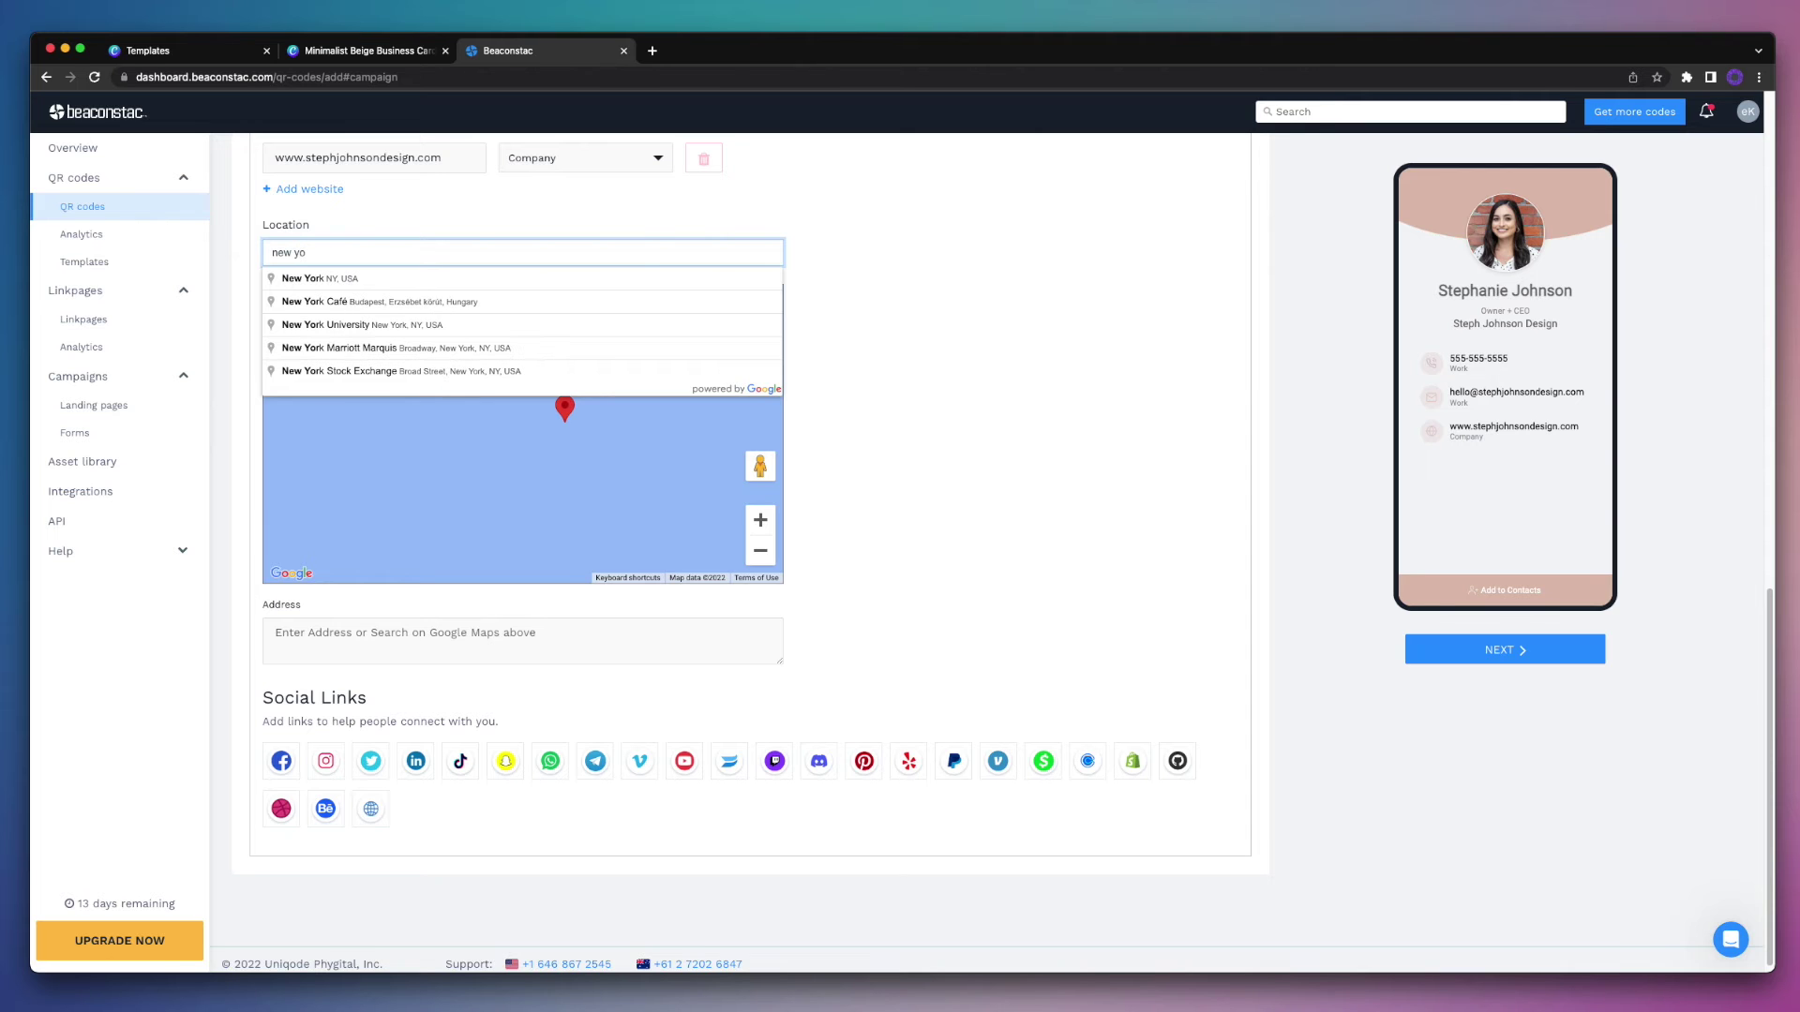
pyautogui.click(637, 278)
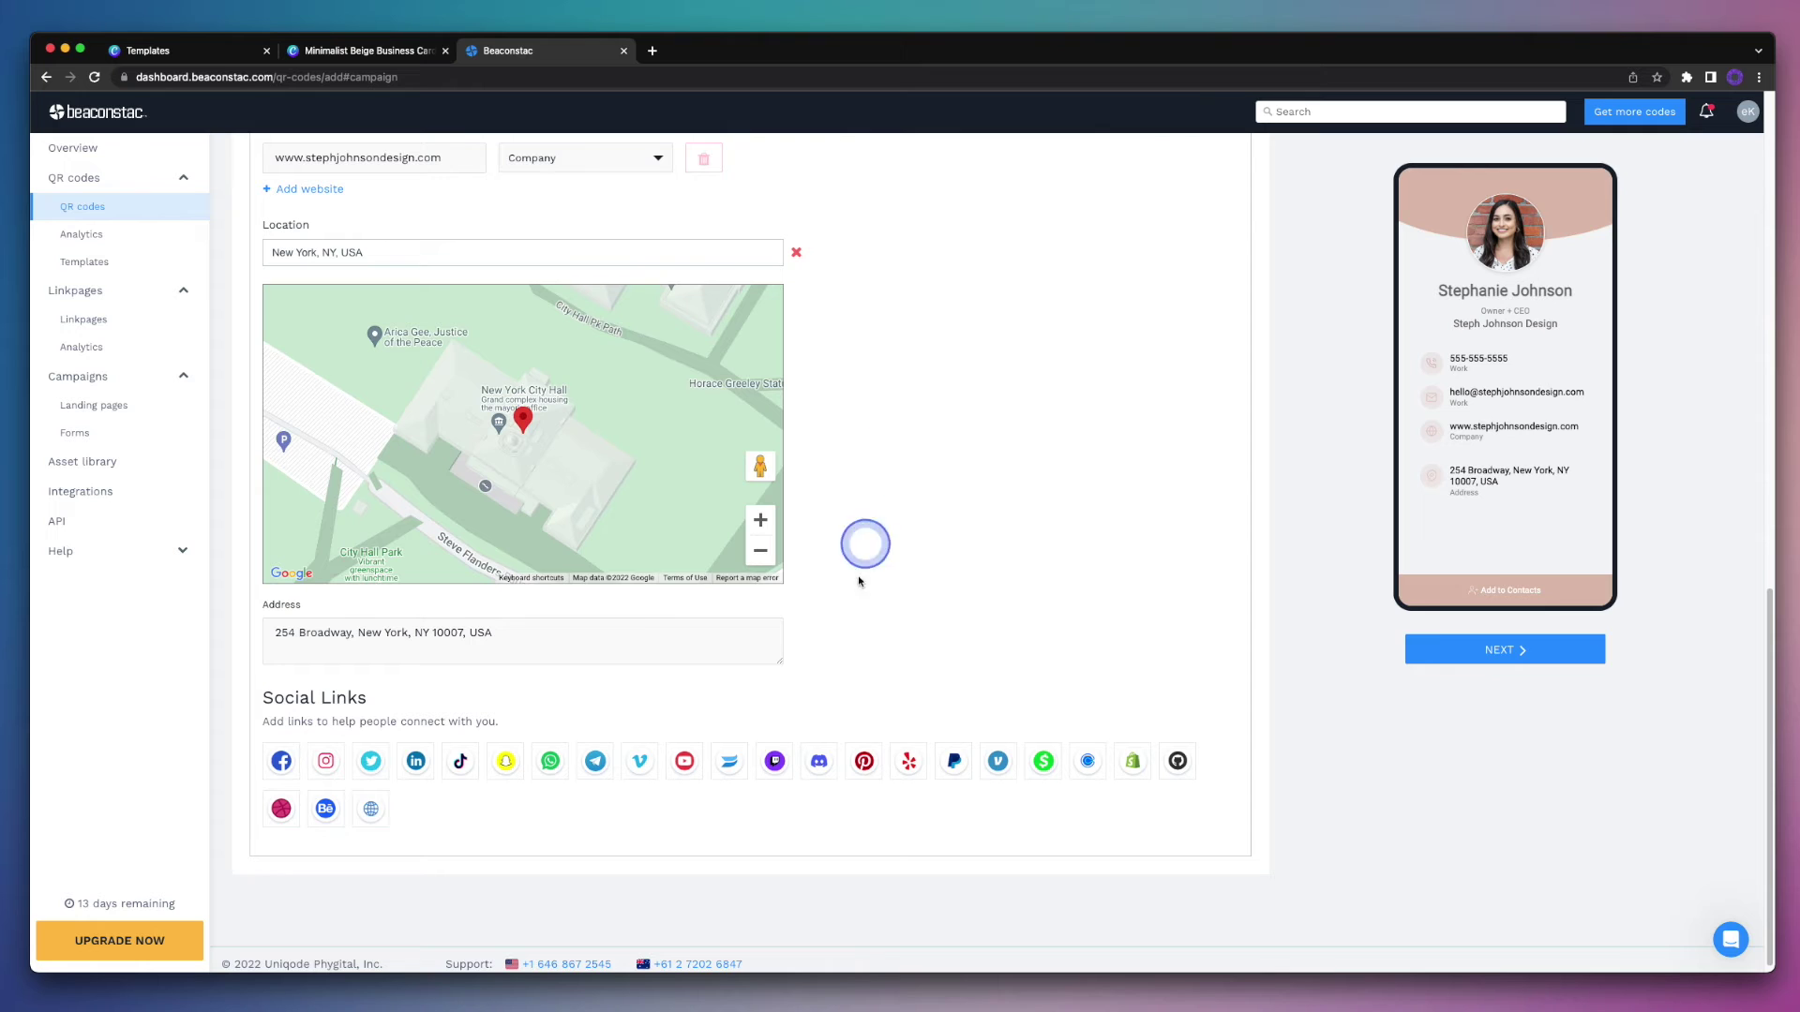
# Step: Replace the suggested address with a two-line street and city address
pyautogui.doubleClick(686, 632)
pyautogui.click(686, 632)
pyautogui.write('123 ')
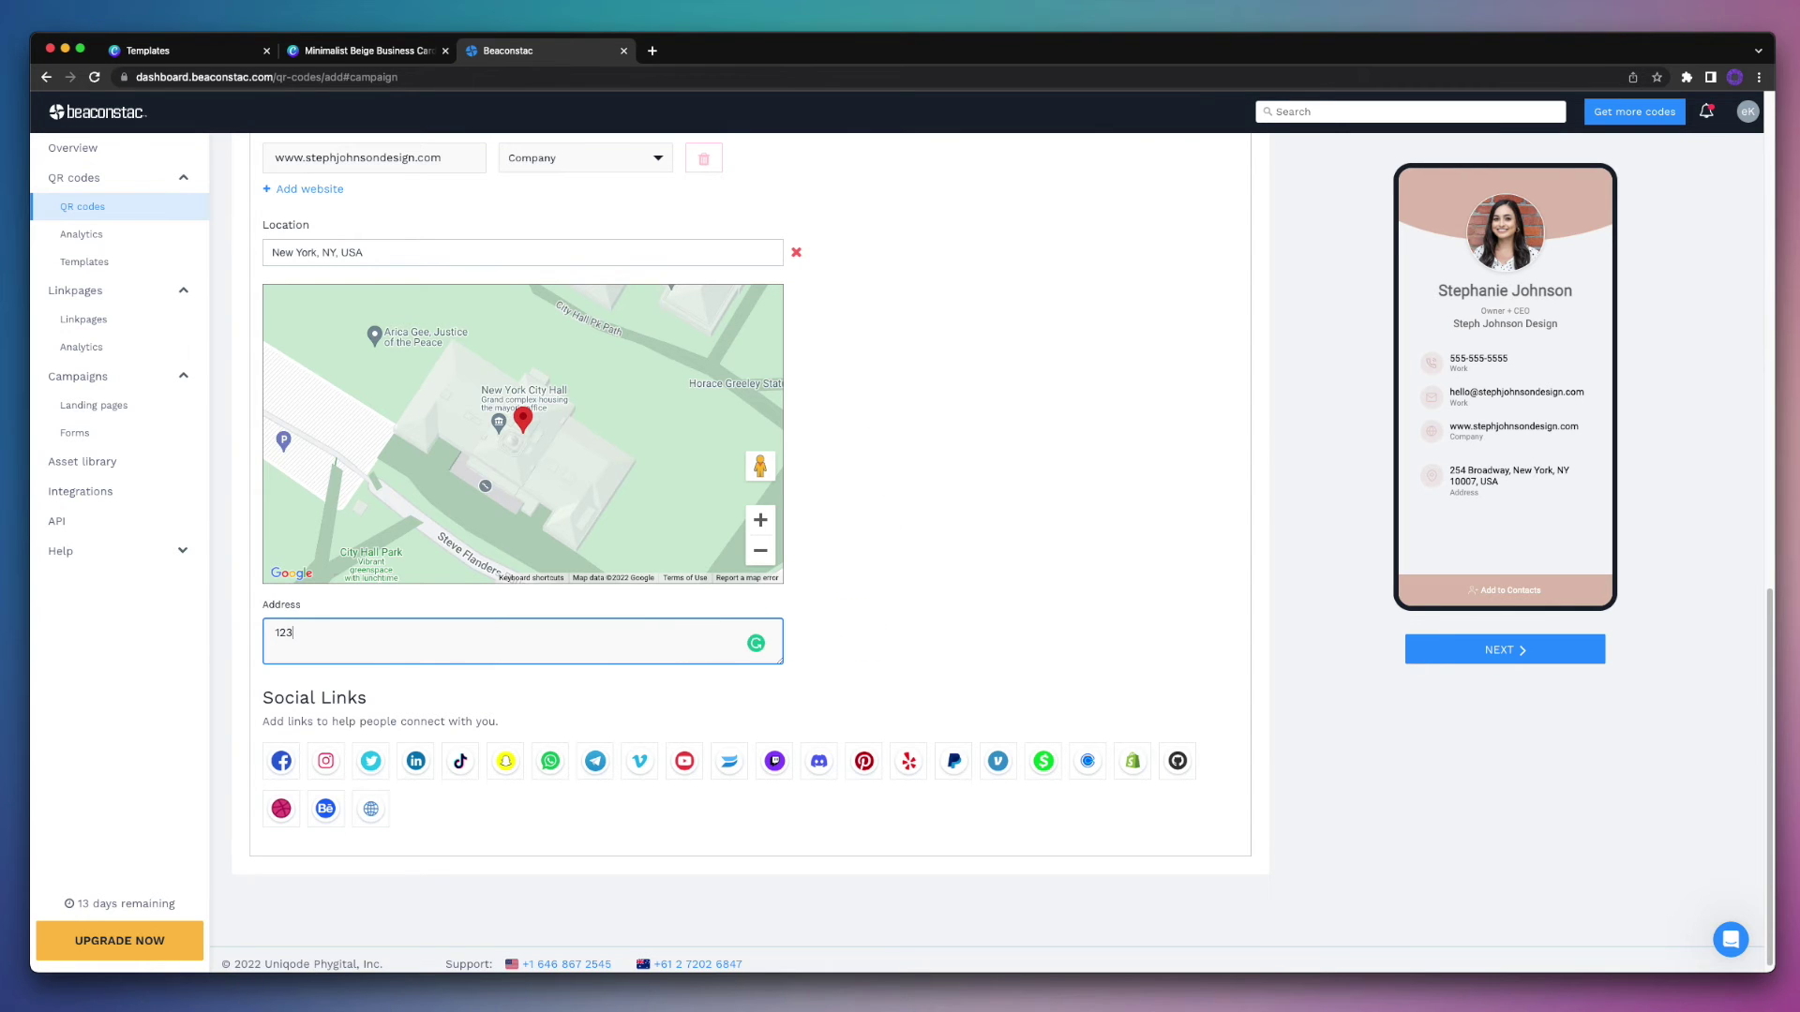
pyautogui.write('Main Street')
pyautogui.press('Return')
pyautogui.write('New York City, NY')
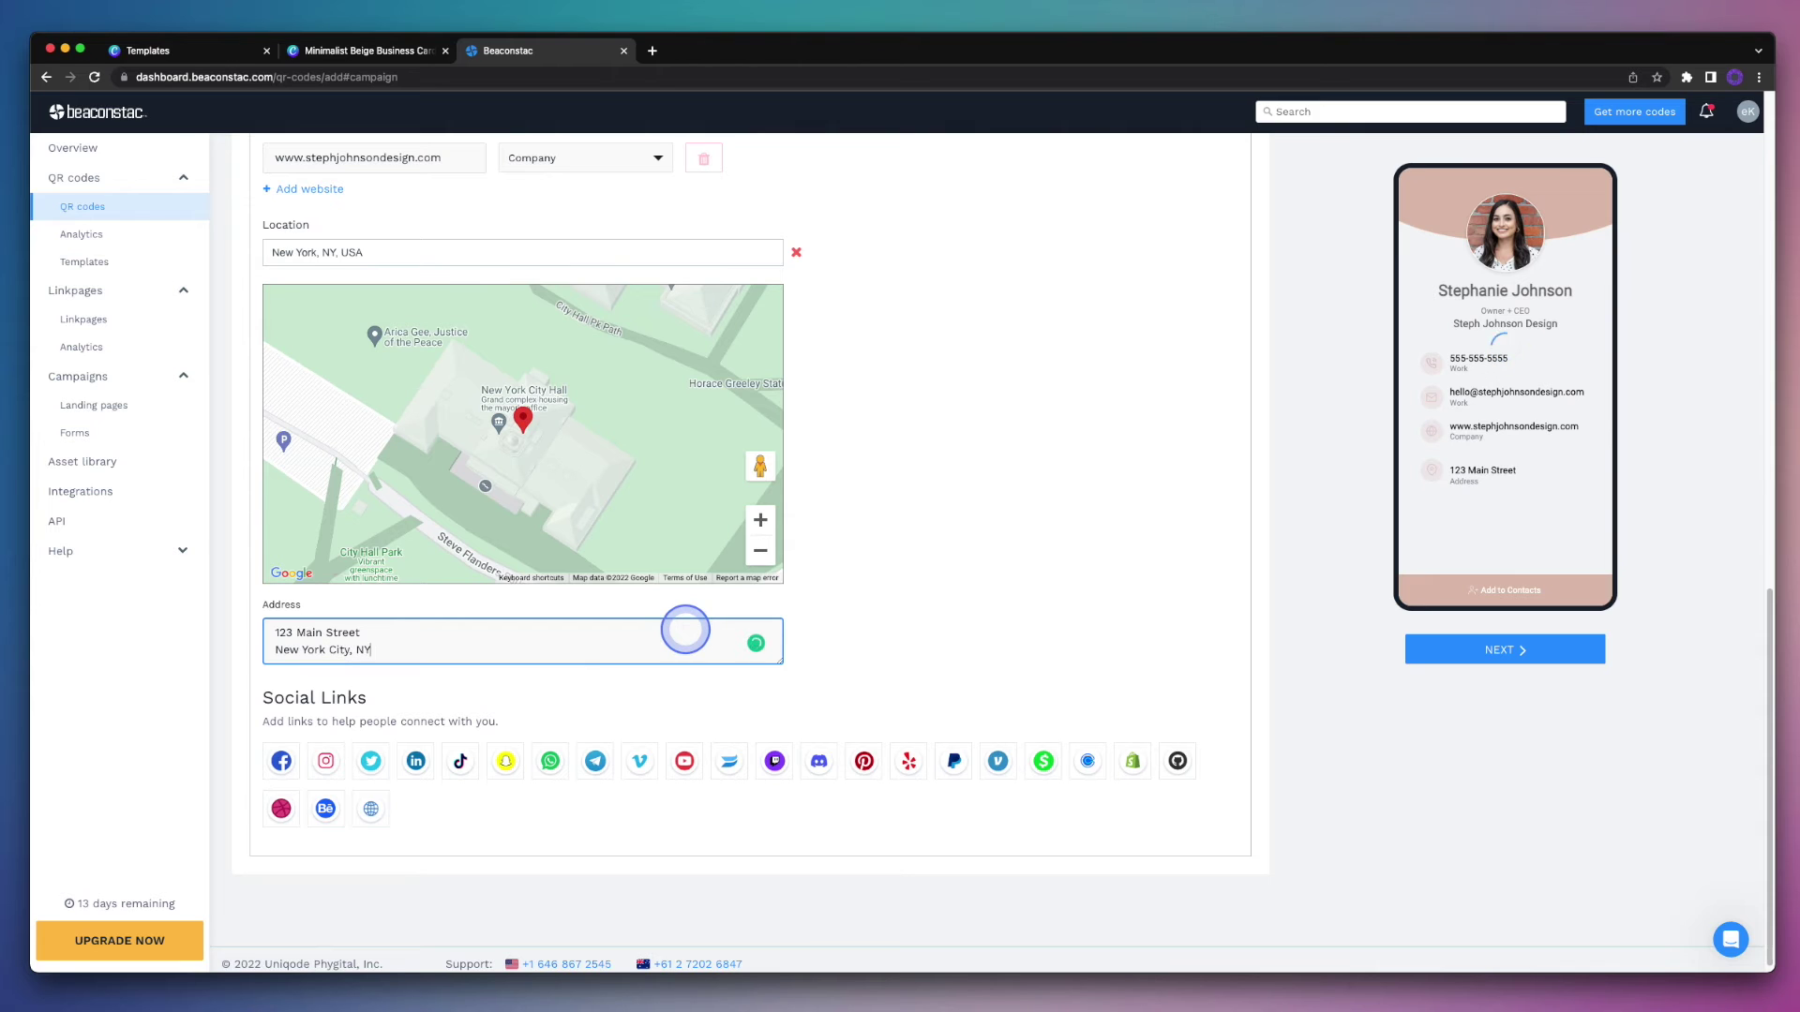
pyautogui.click(930, 641)
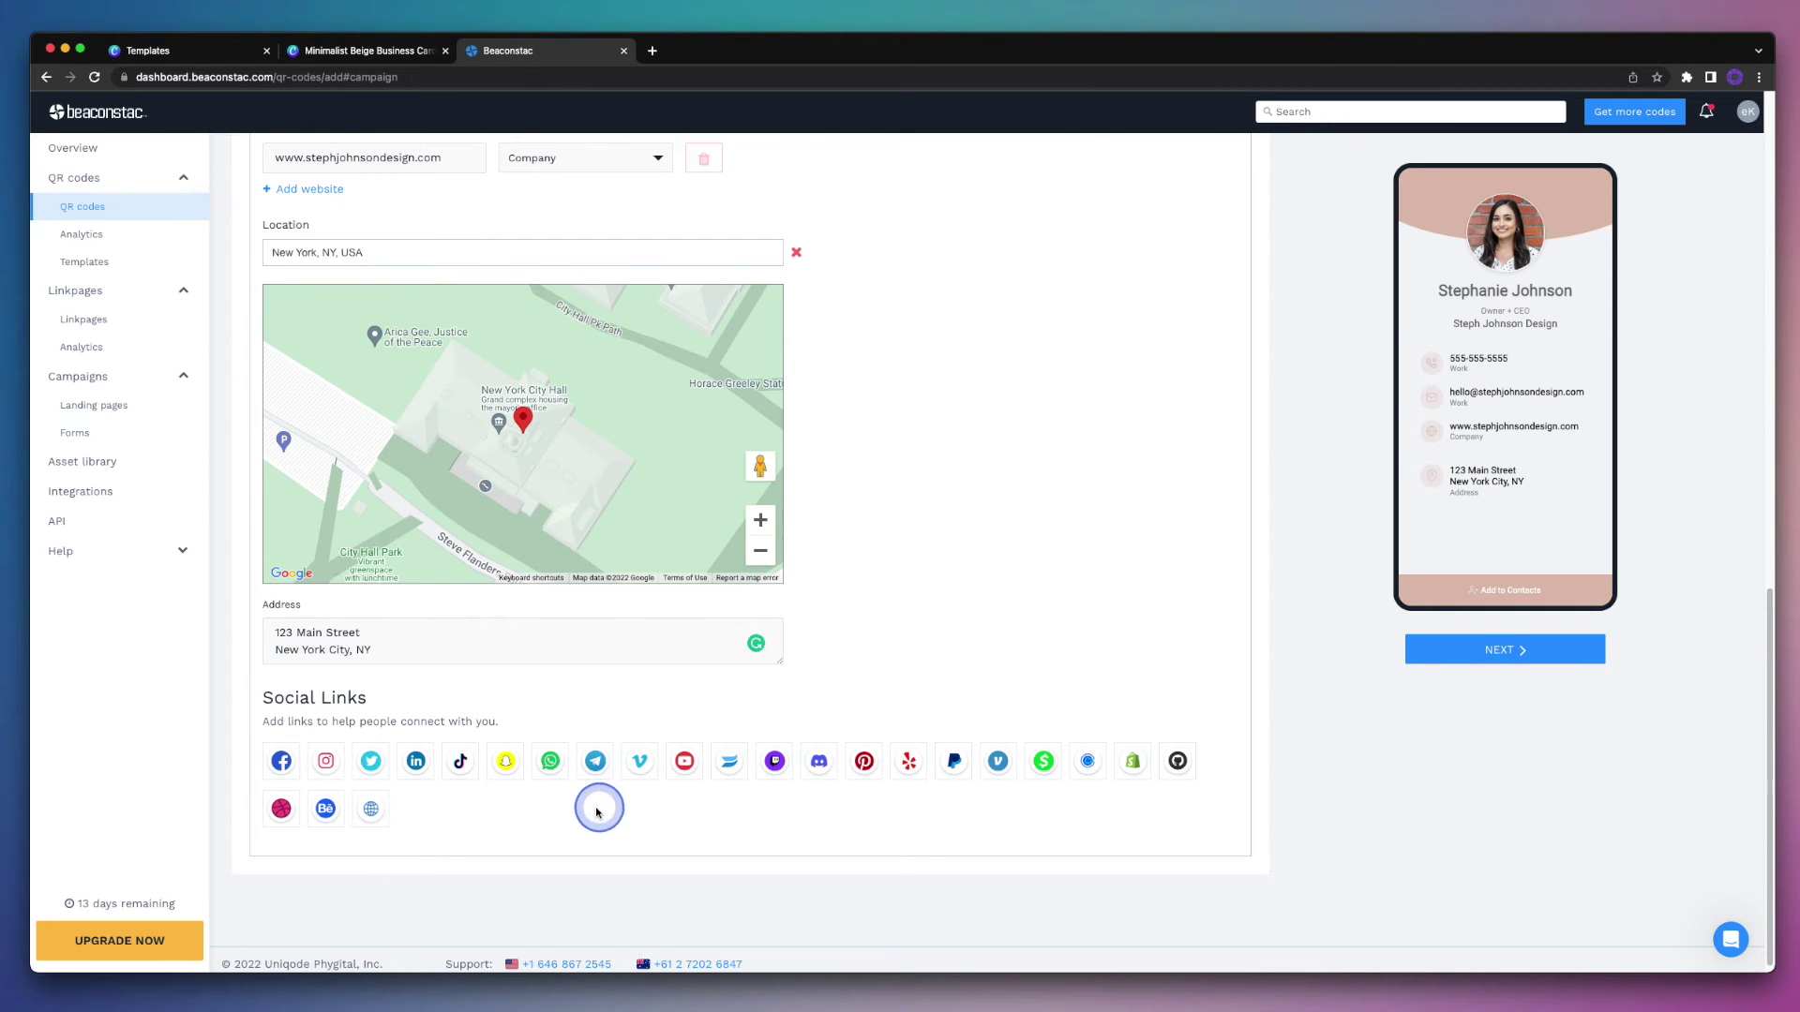
# Step: Add an Instagram social link using the studio handle
pyautogui.click(326, 761)
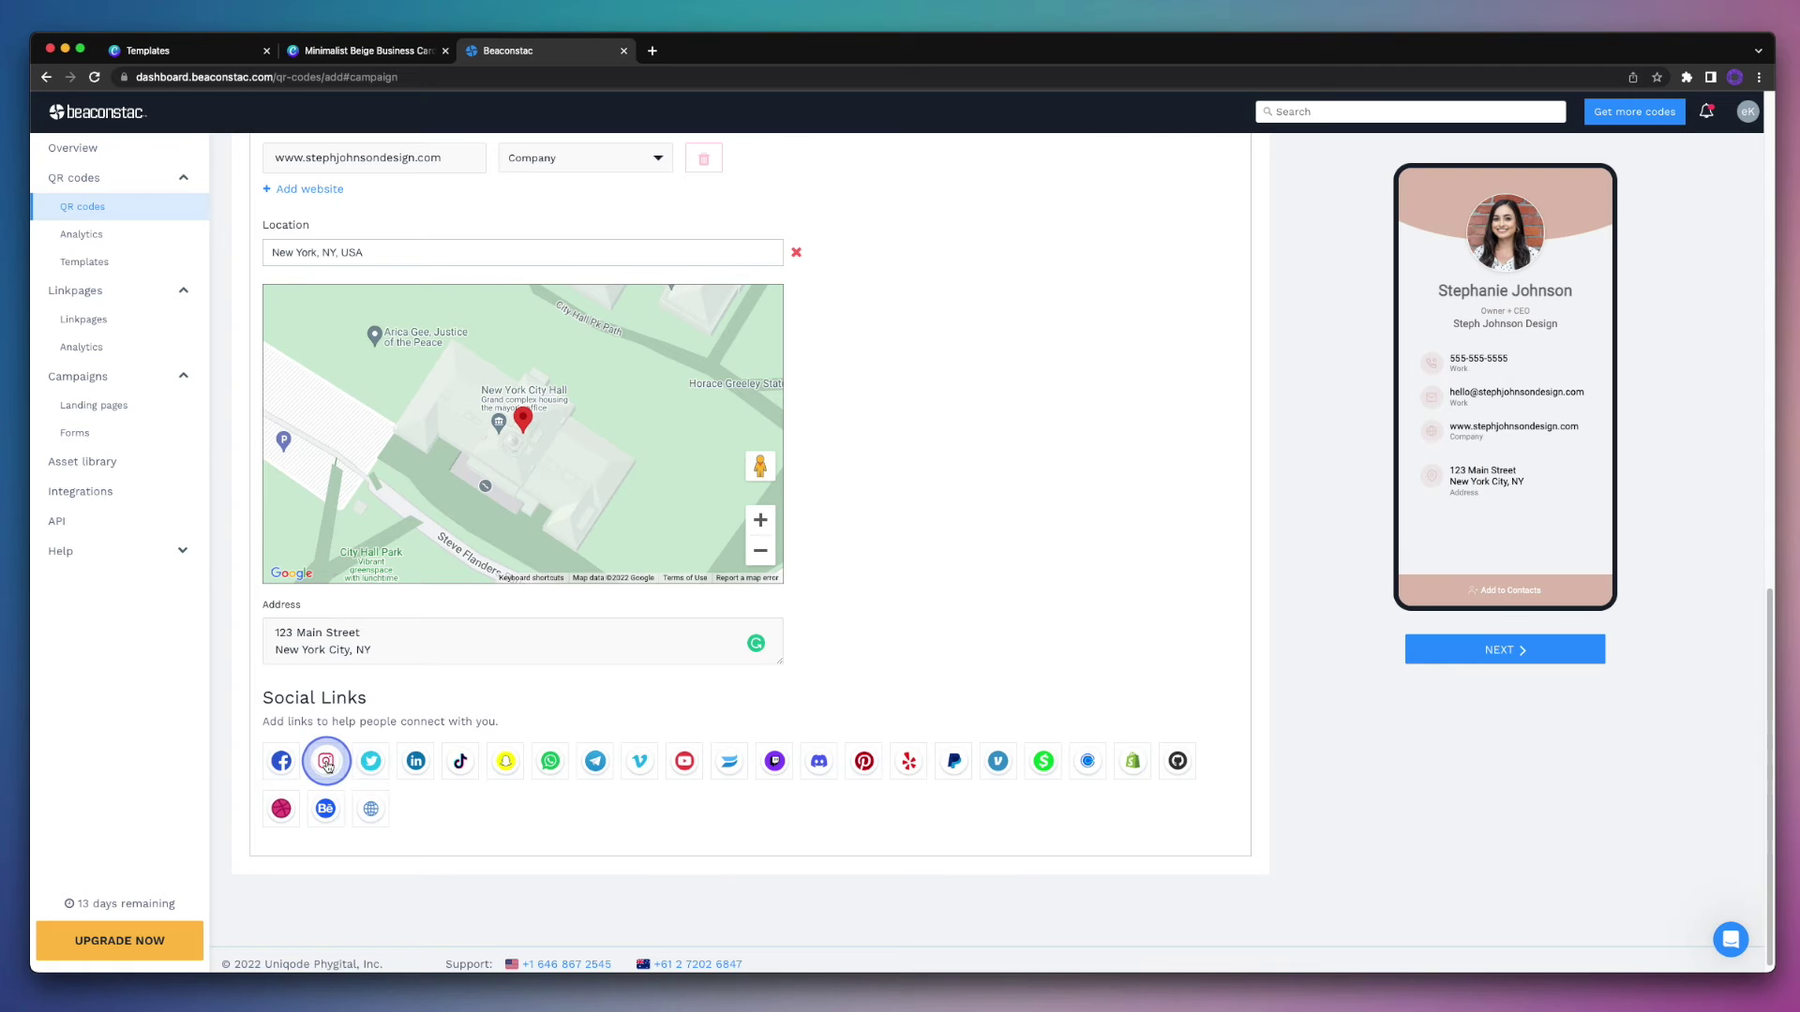
pyautogui.click(326, 762)
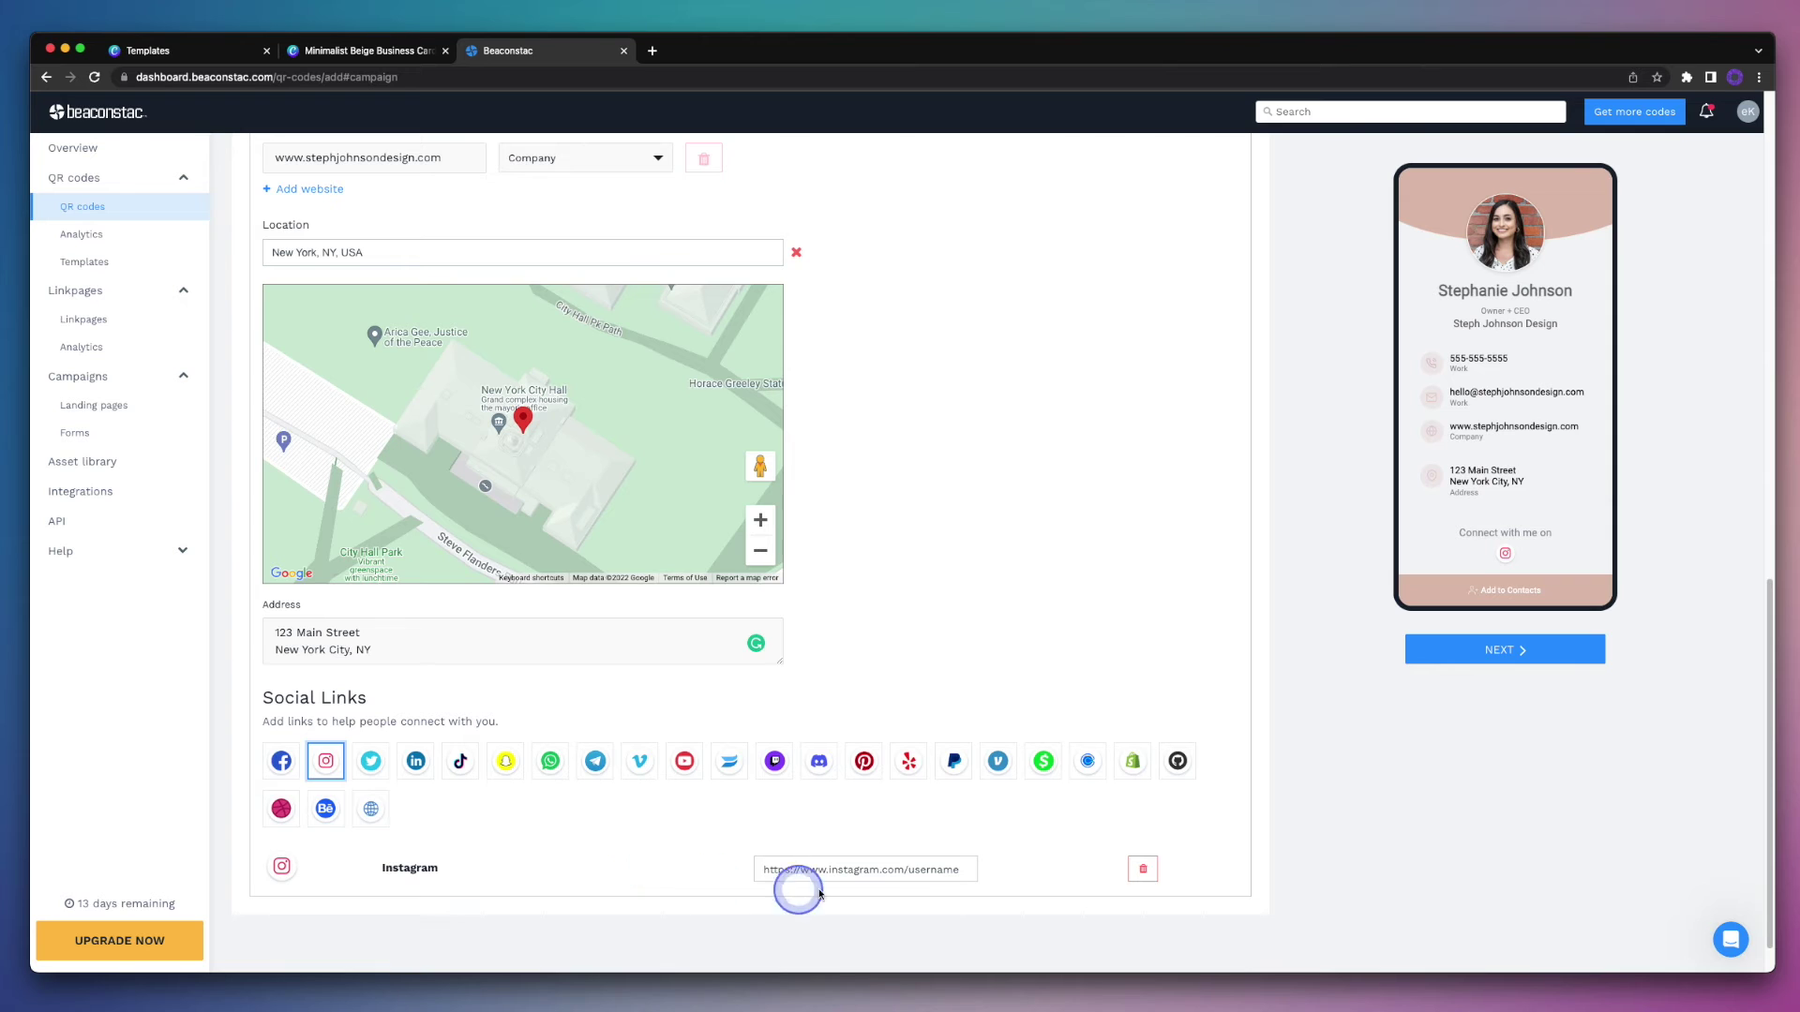
pyautogui.click(924, 873)
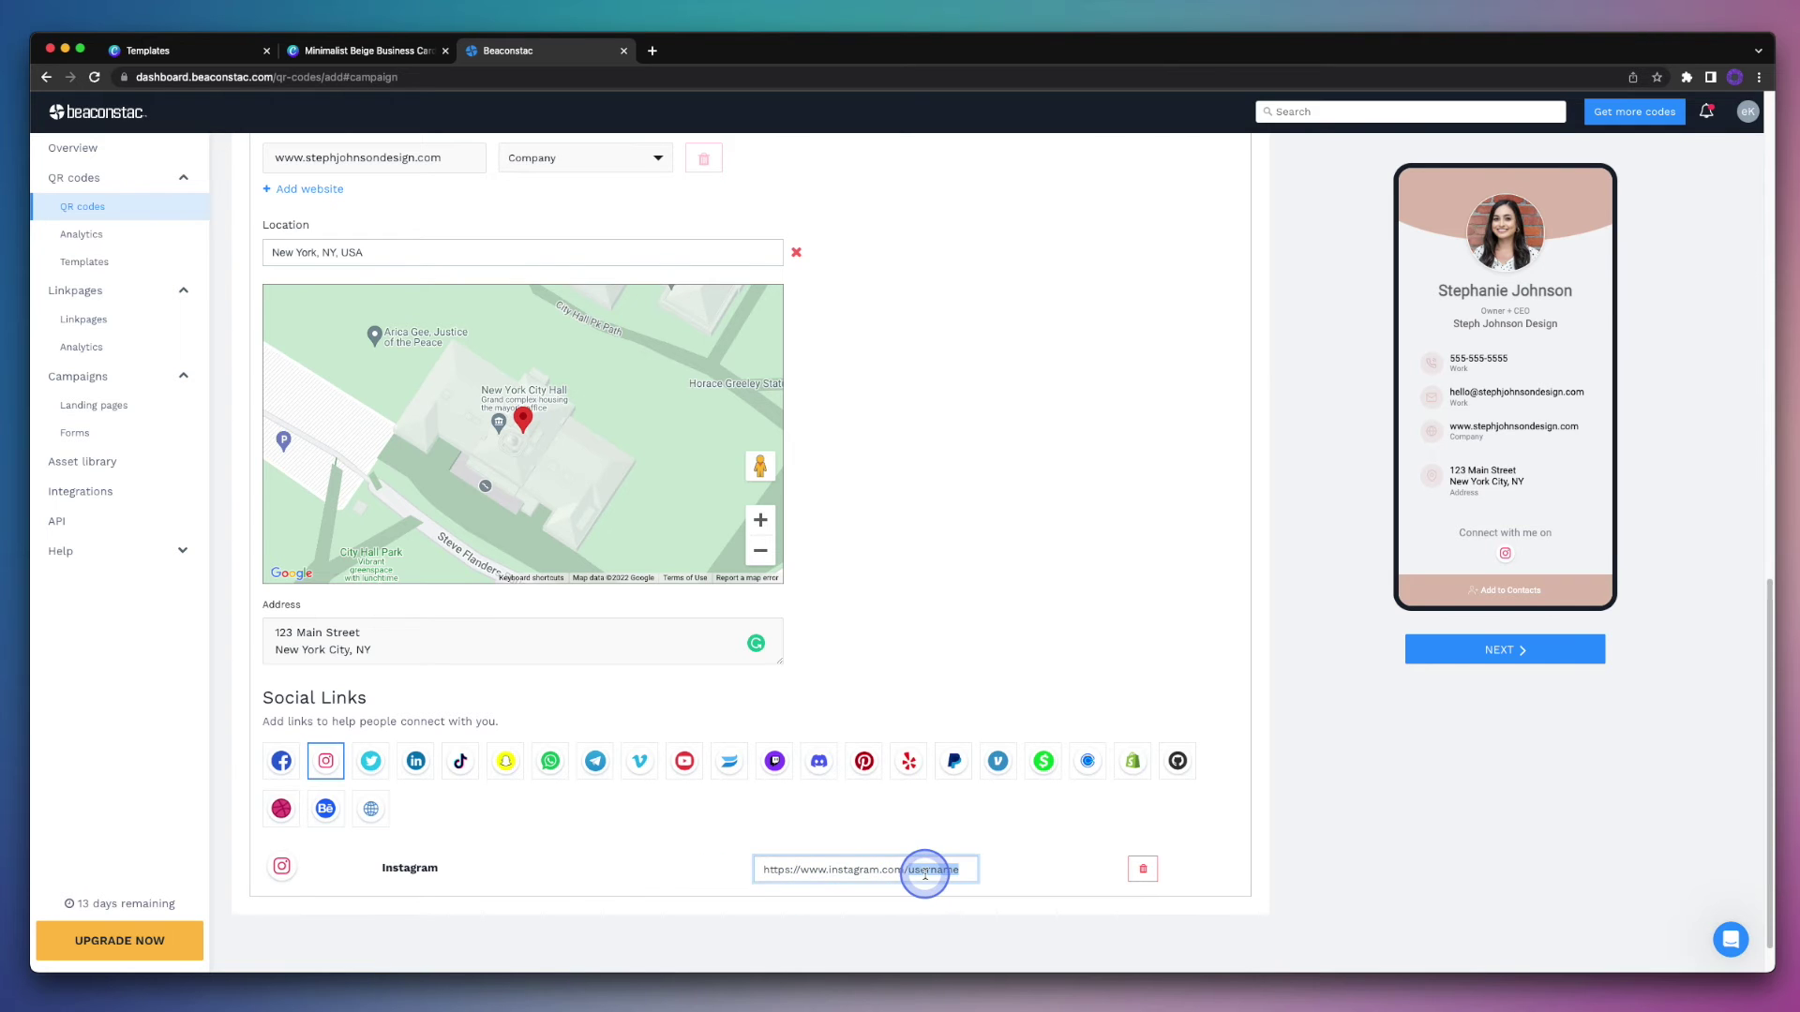
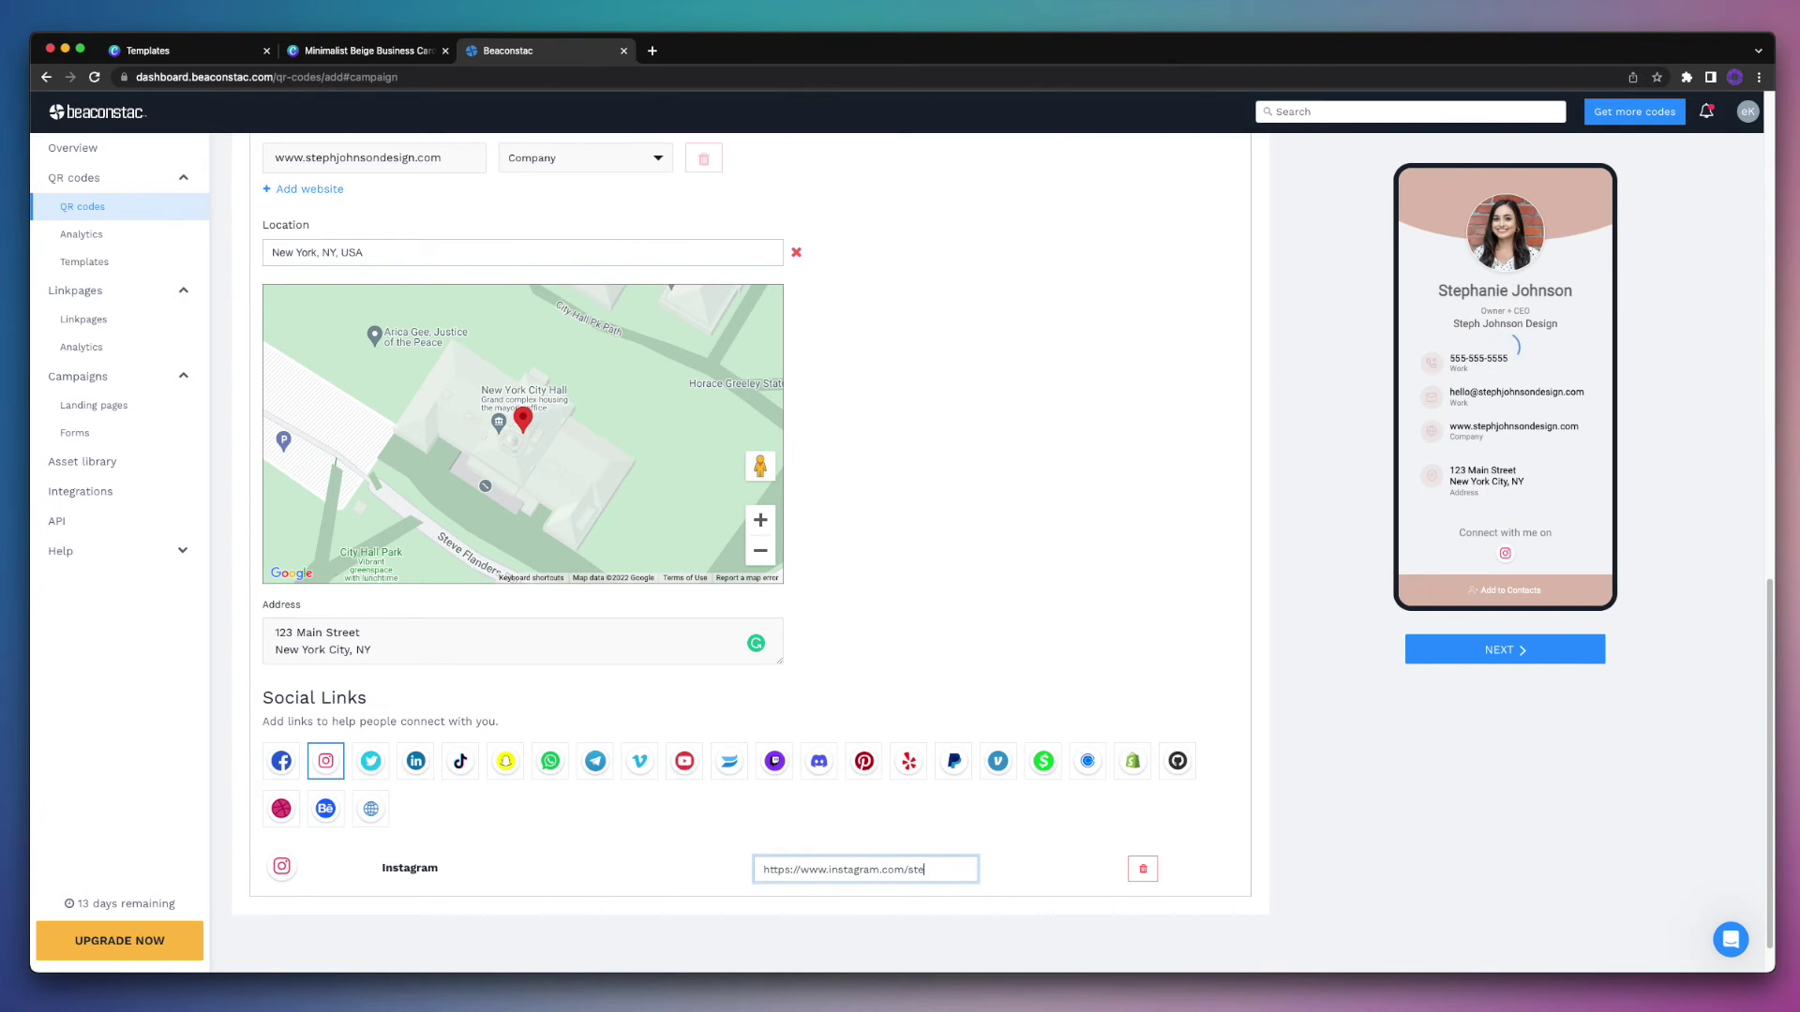
pyautogui.doubleClick(920, 869)
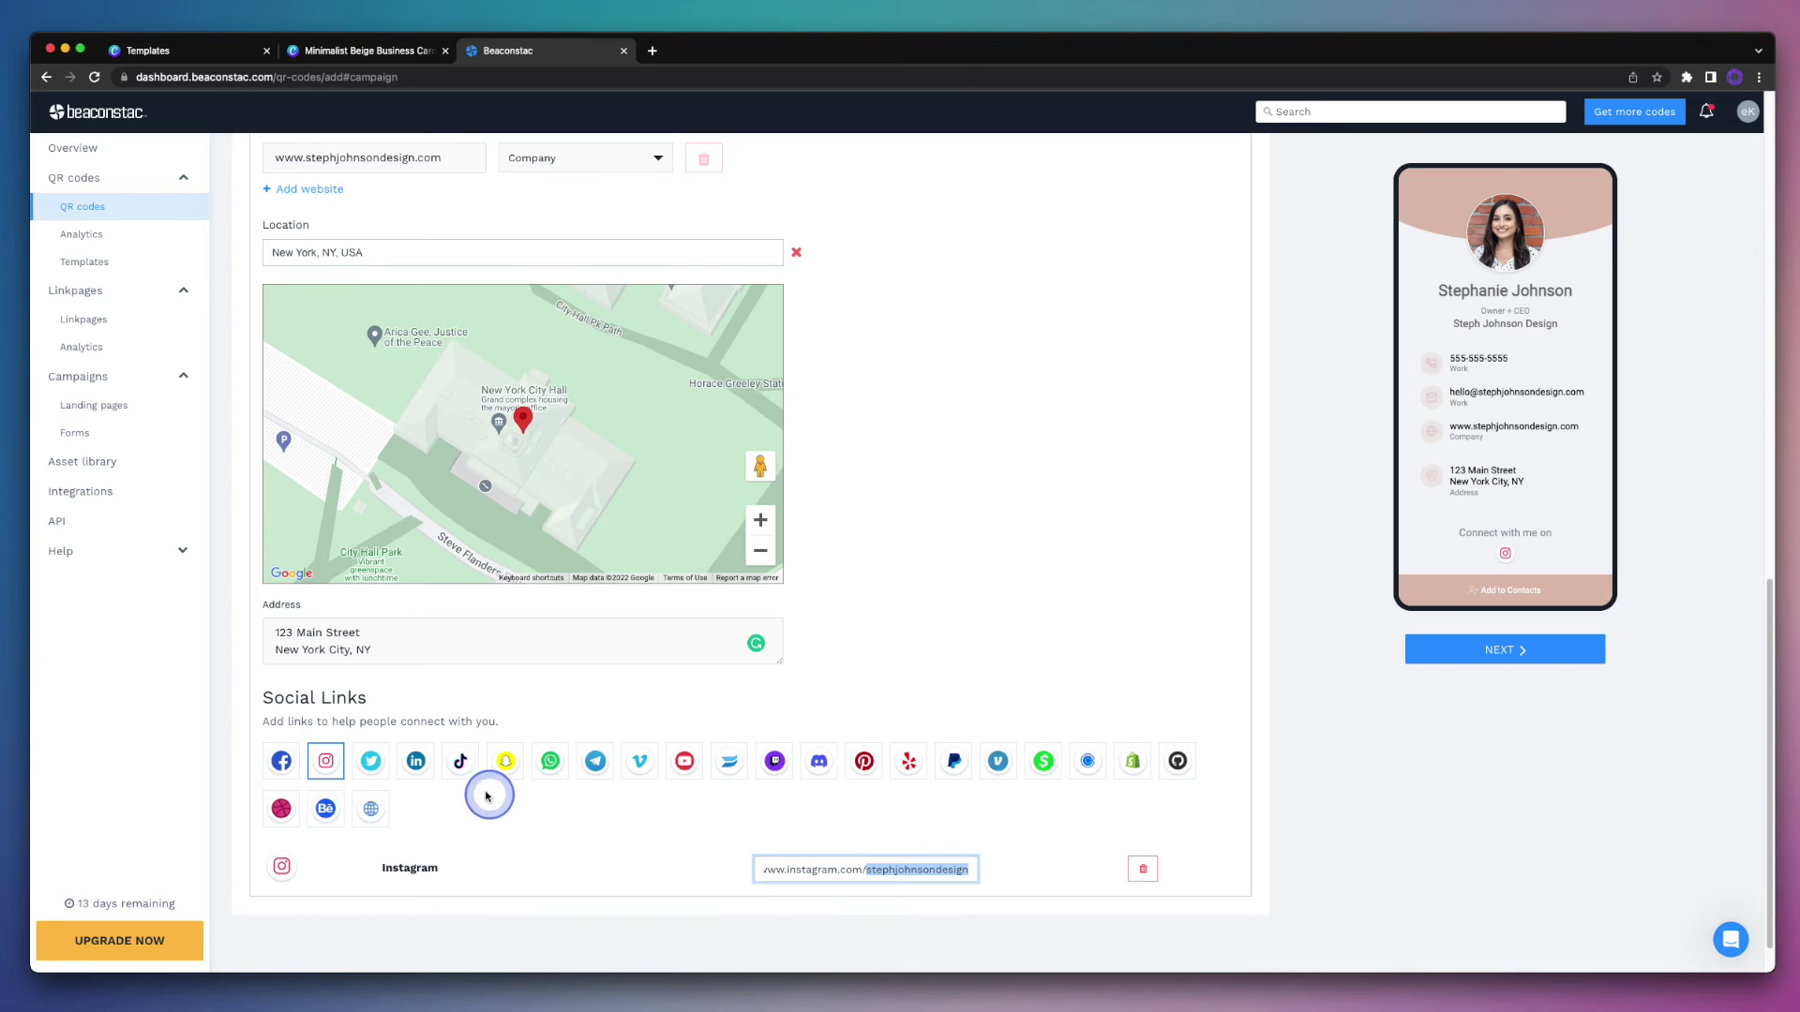
# Step: Add TikTok and Pinterest links with the same handle, then continue to Customize design
pyautogui.click(460, 763)
pyautogui.doubleClick(913, 912)
pyautogui.write('stephjohnsondesign')
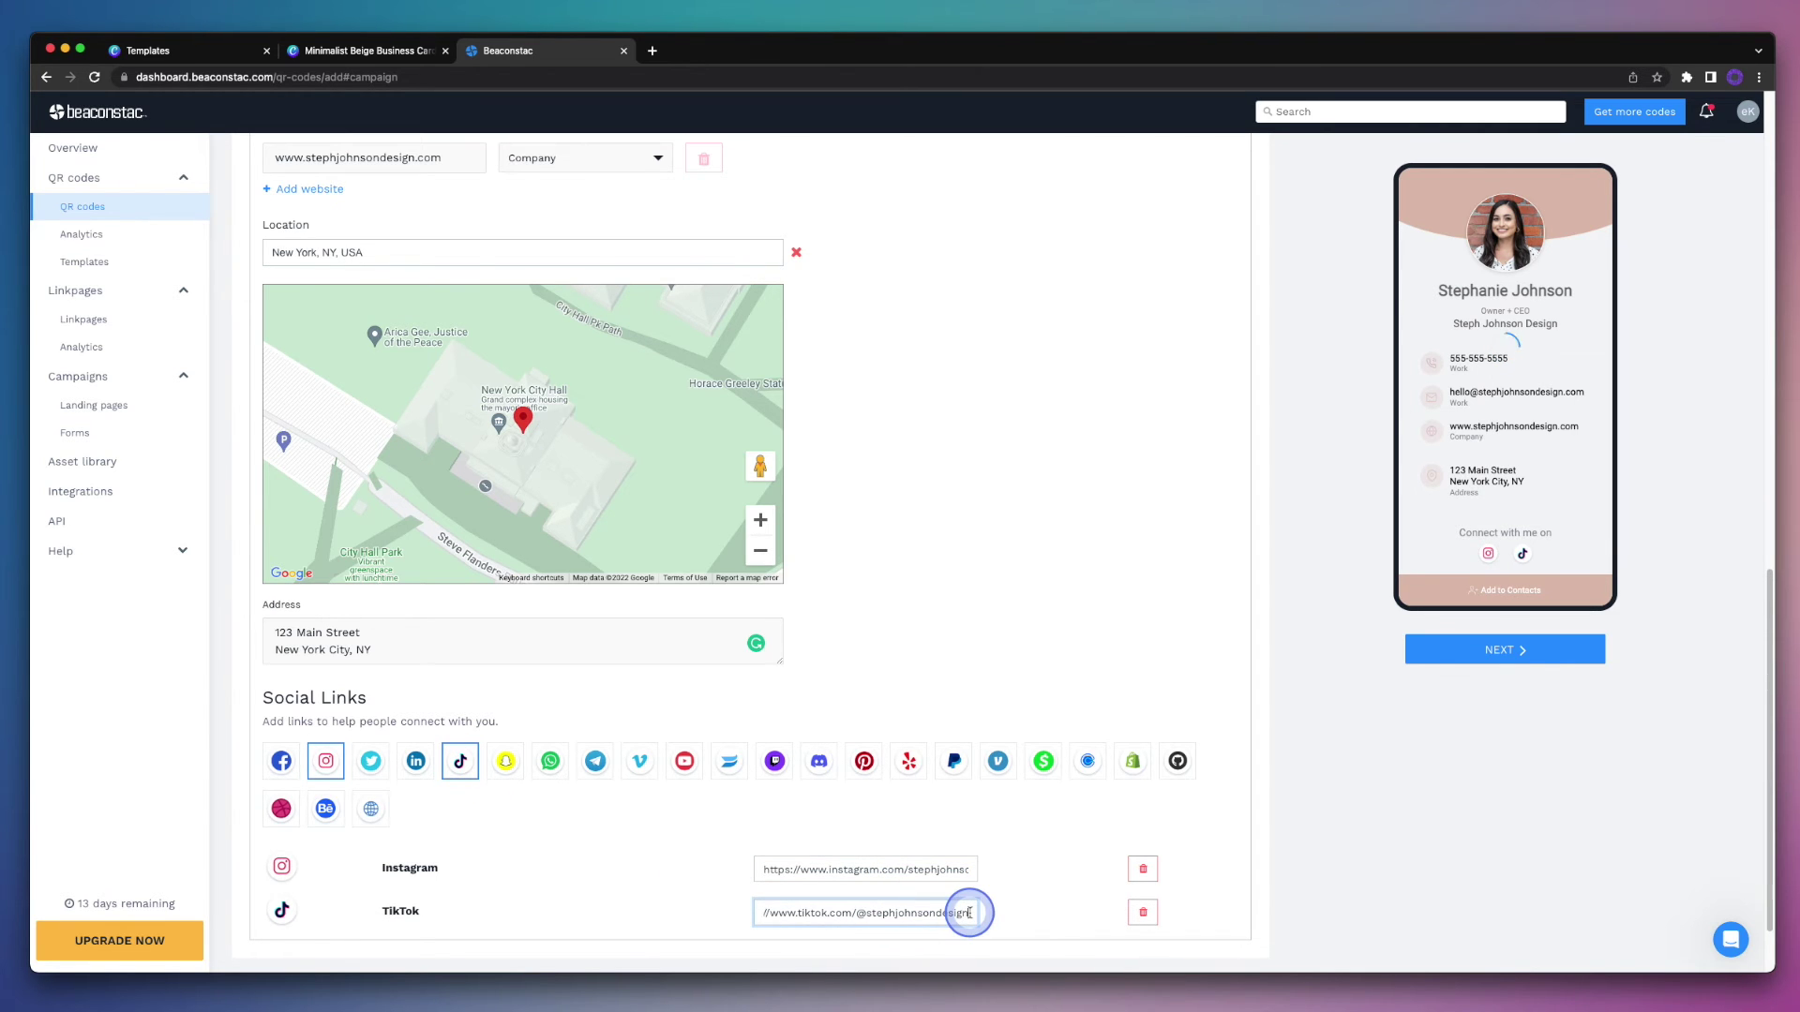
pyautogui.click(868, 764)
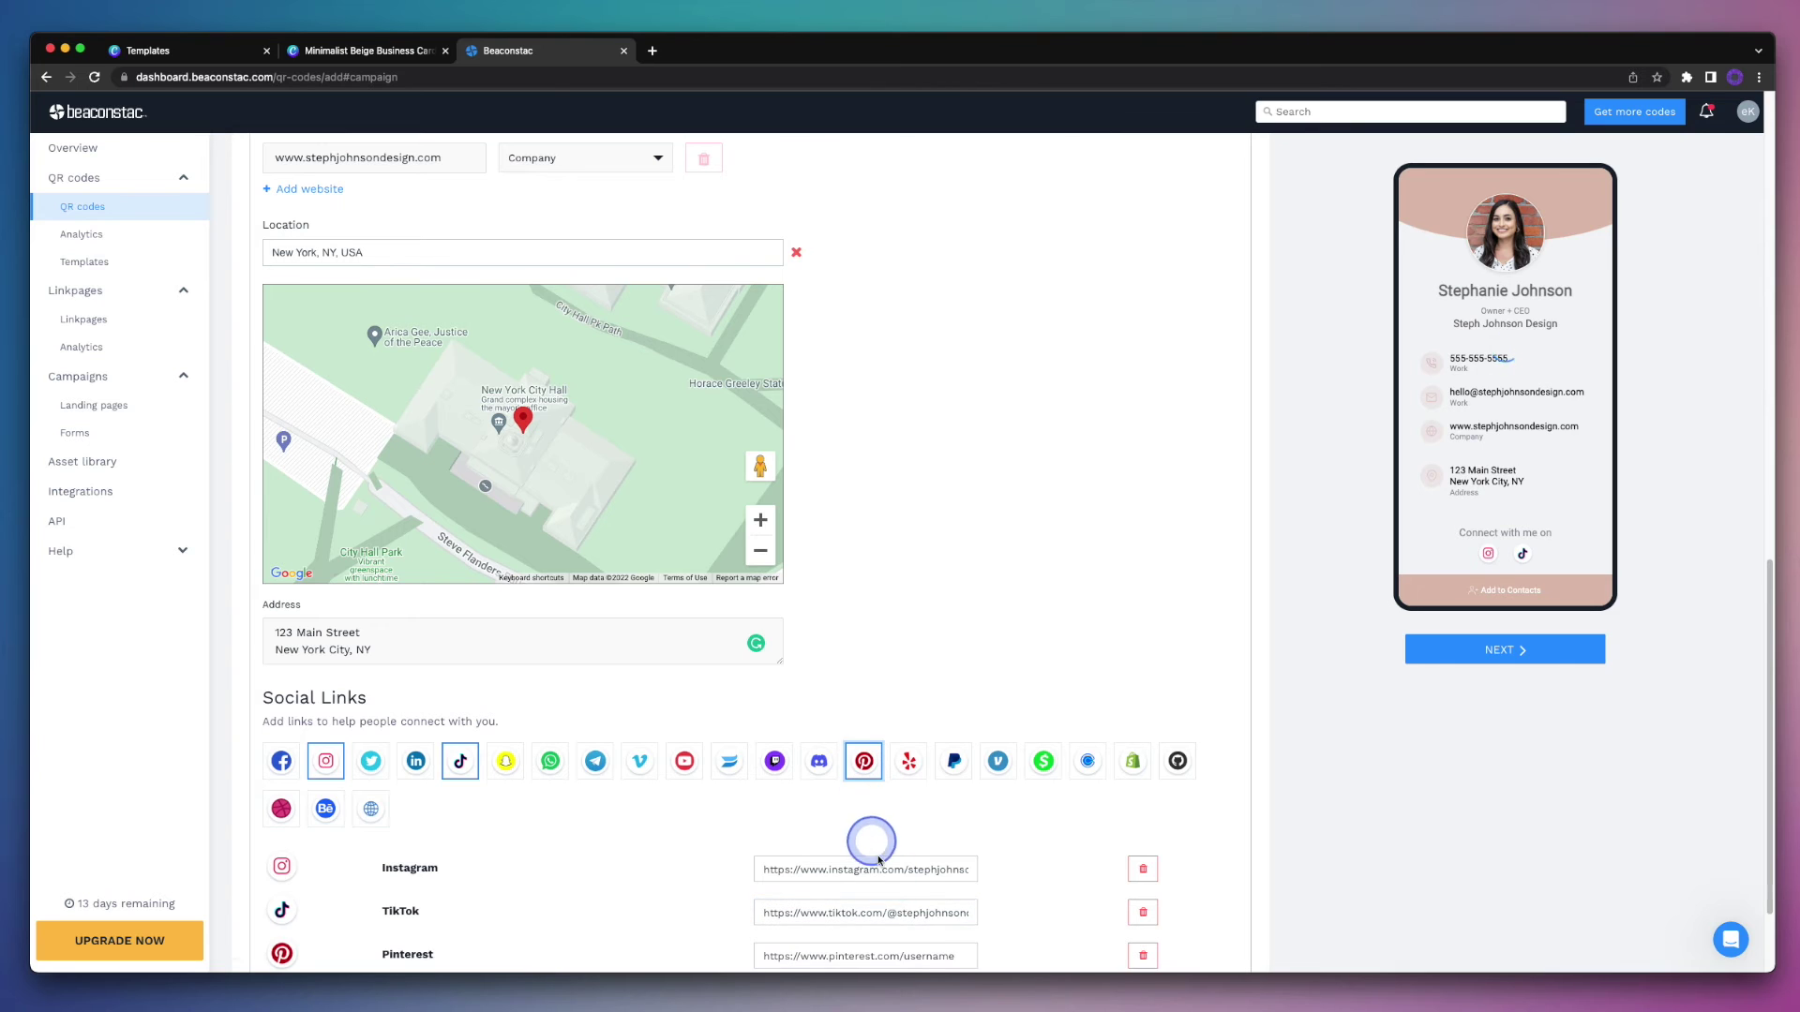
pyautogui.doubleClick(936, 955)
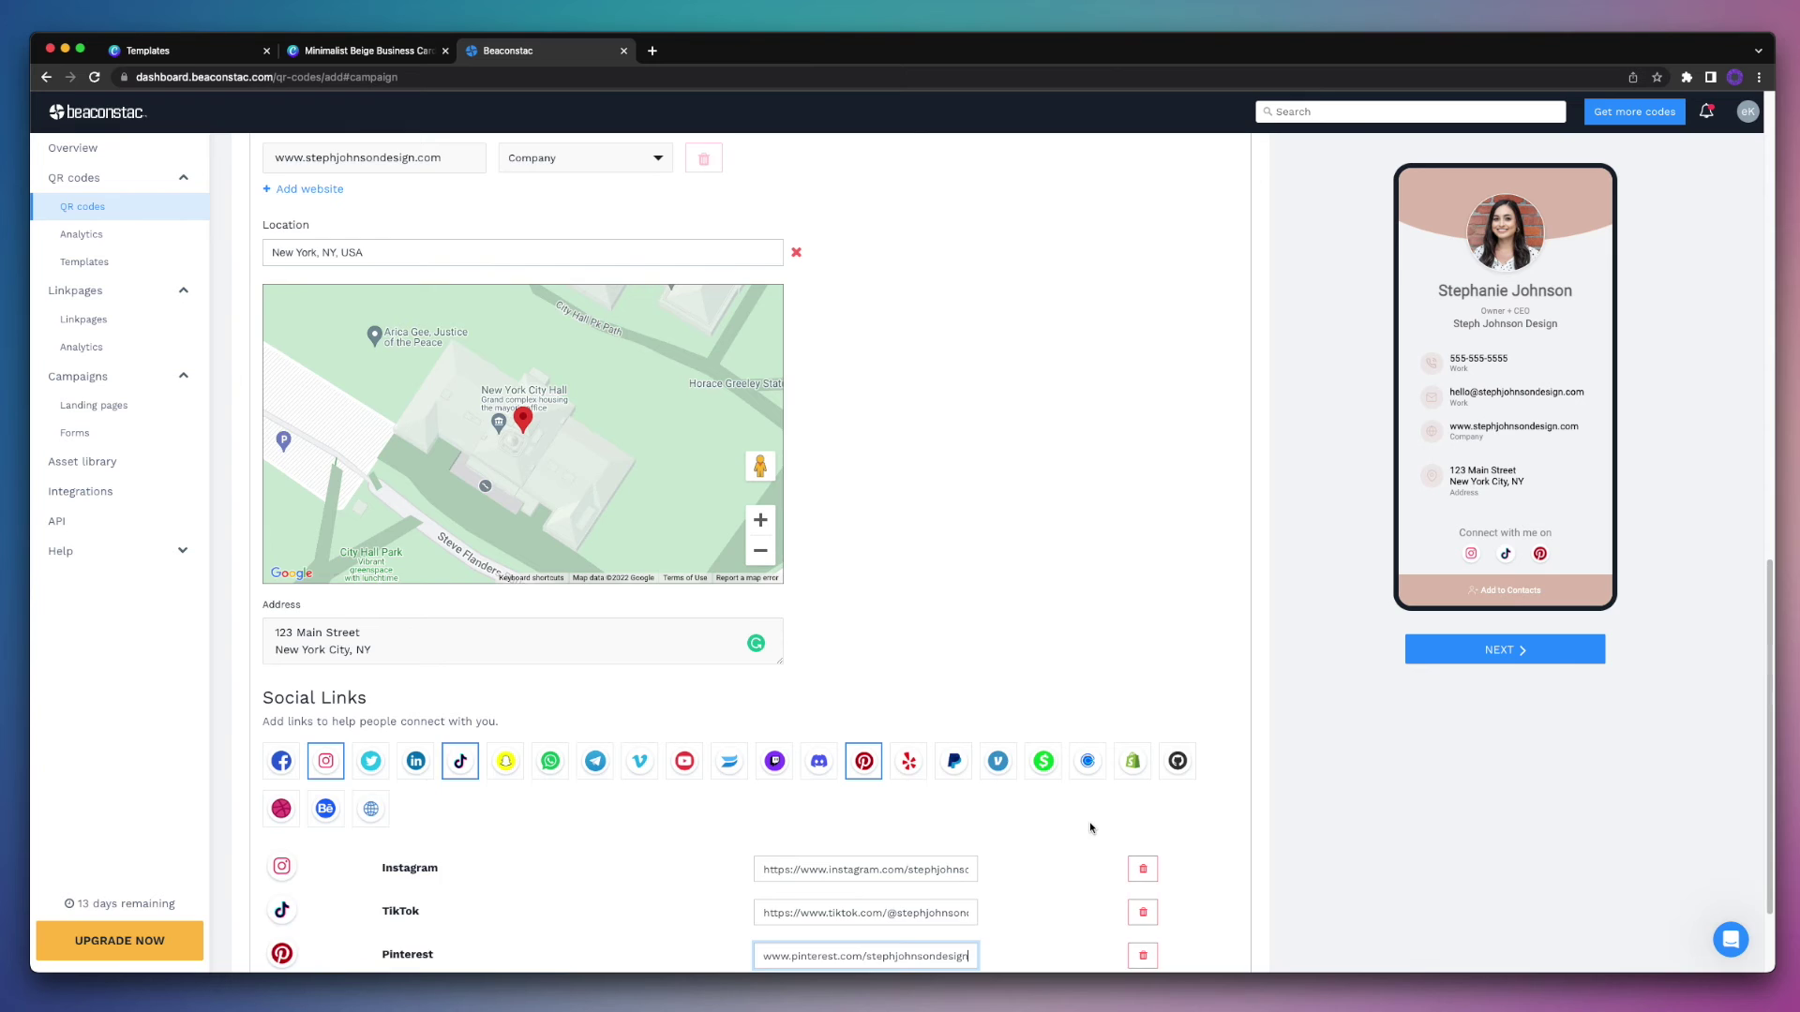
pyautogui.scroll(-3, 1090, 828)
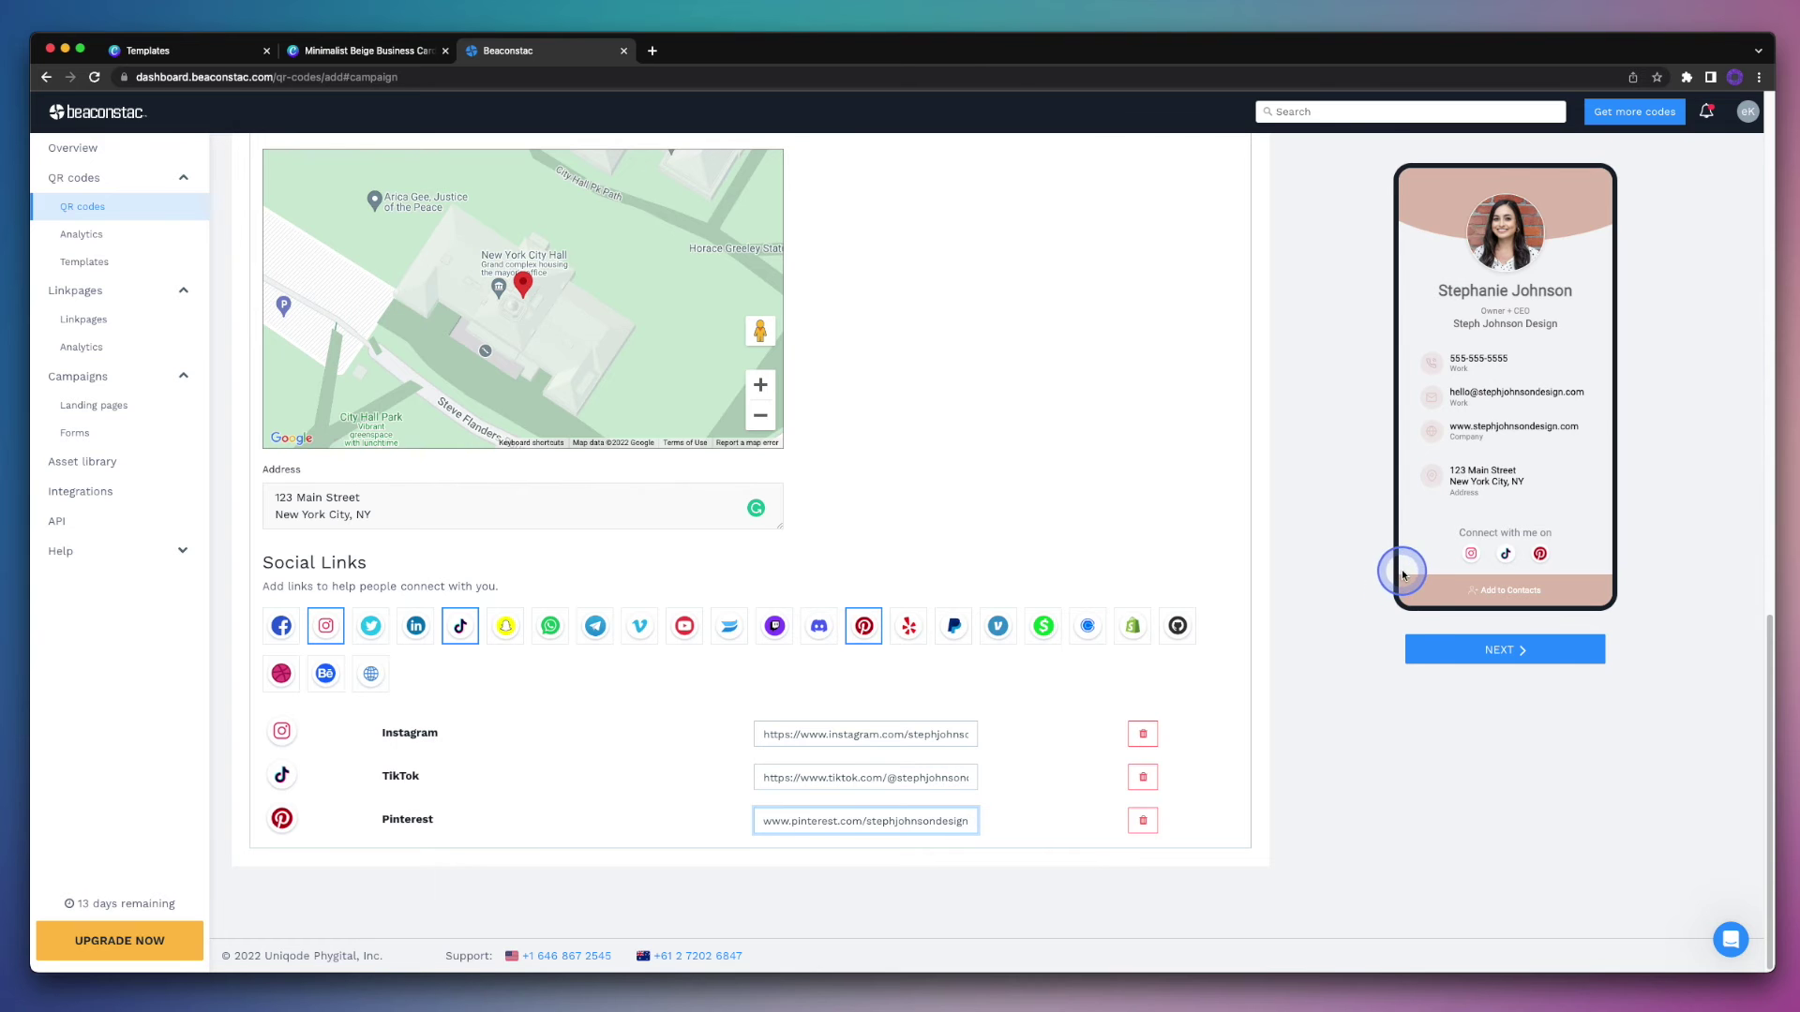
pyautogui.click(1439, 653)
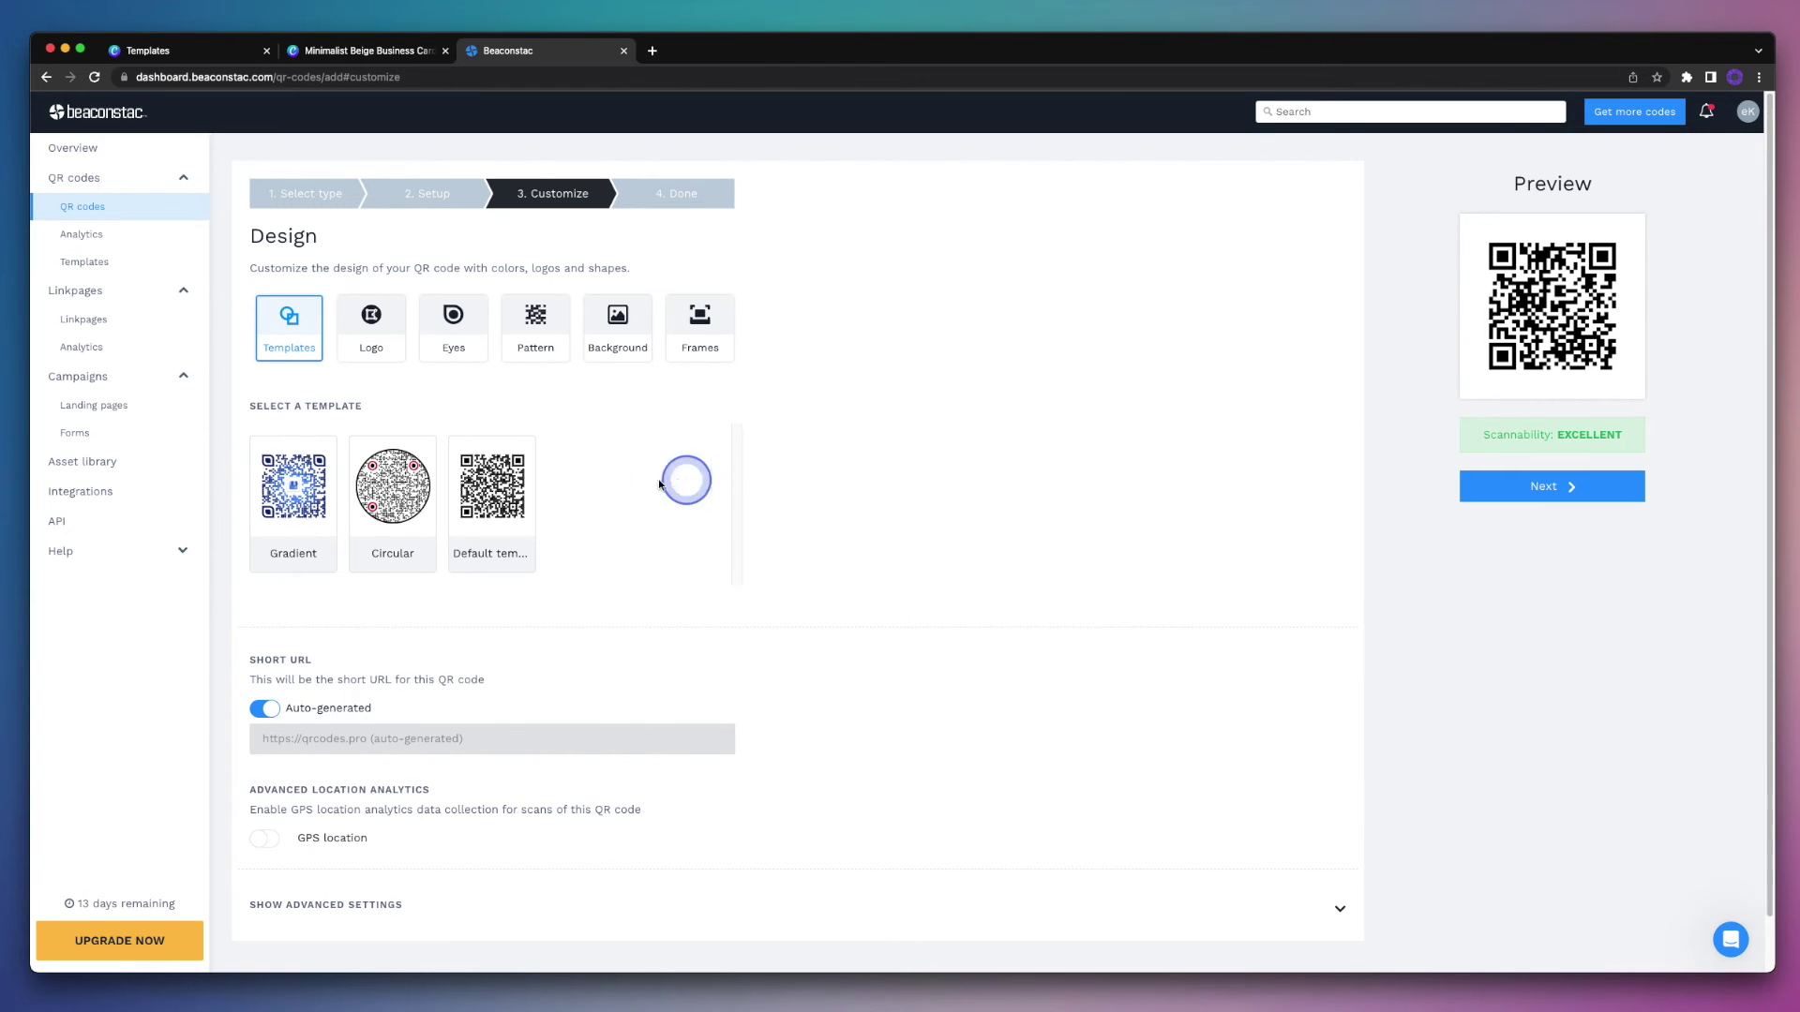
# Step: Try the Instagram logo, then the blue shop icon, as the QR code's centre logo
pyautogui.click(374, 354)
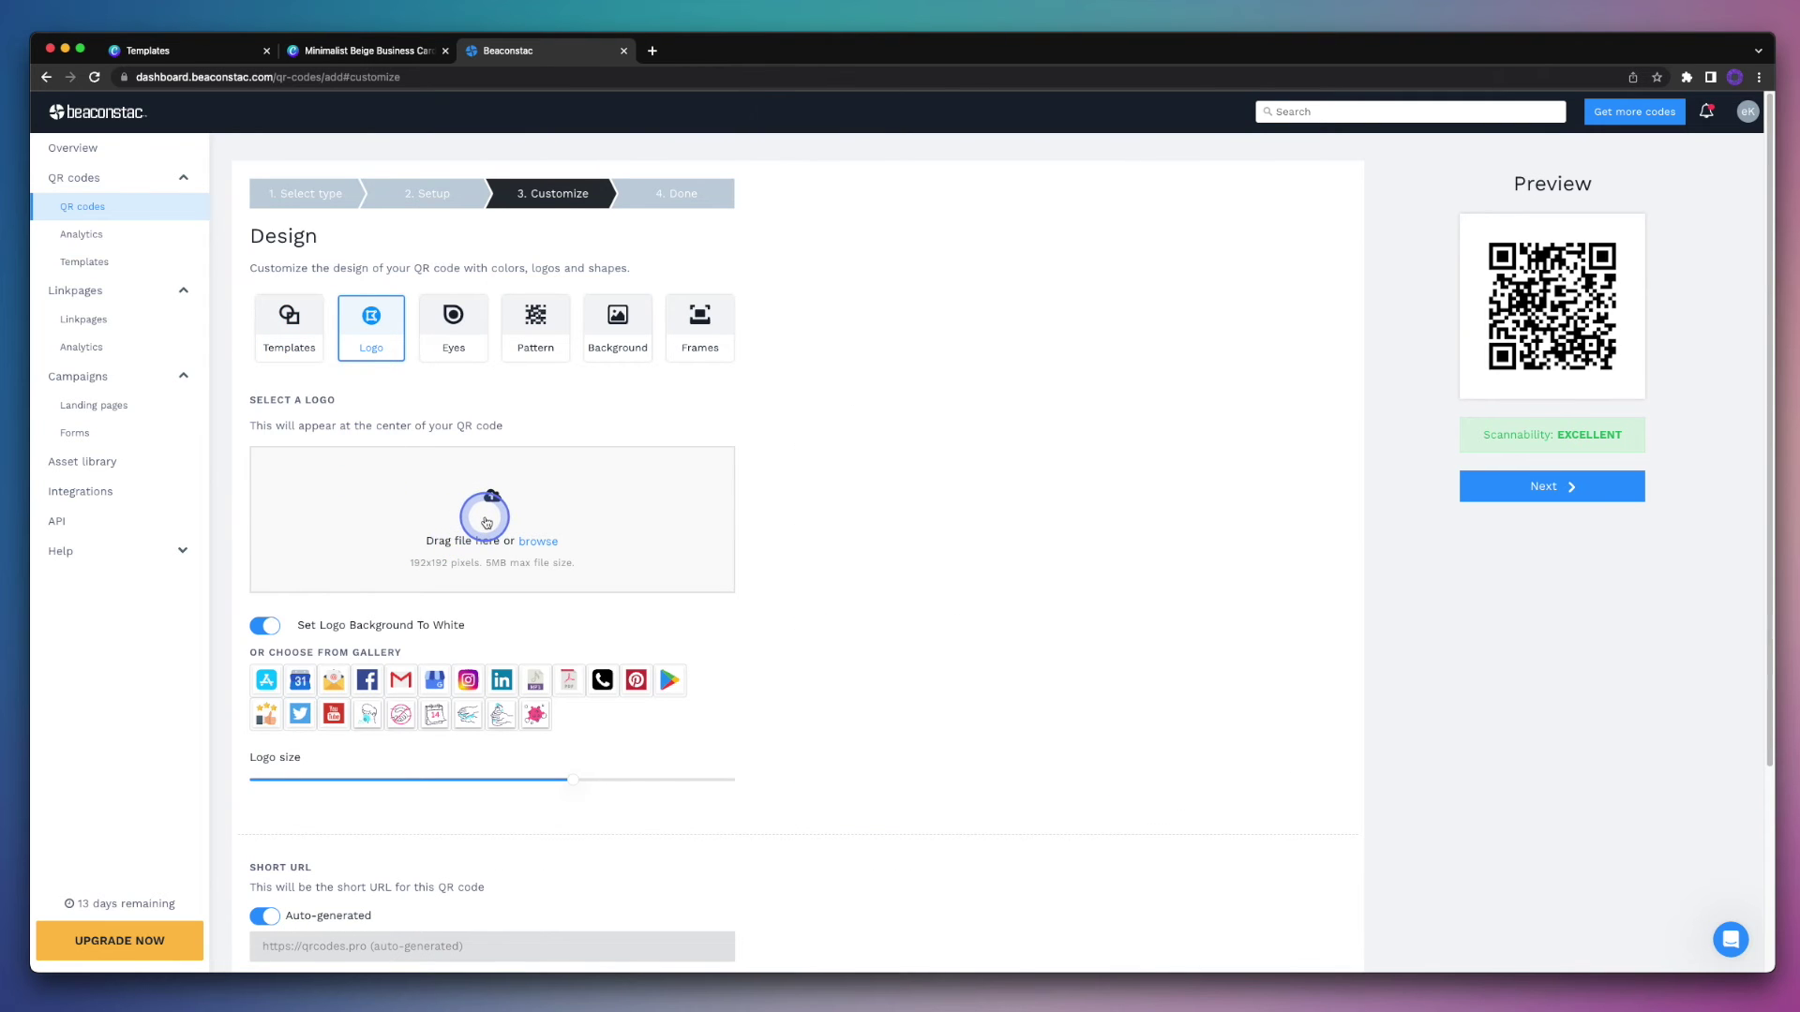
pyautogui.click(469, 684)
pyautogui.click(437, 685)
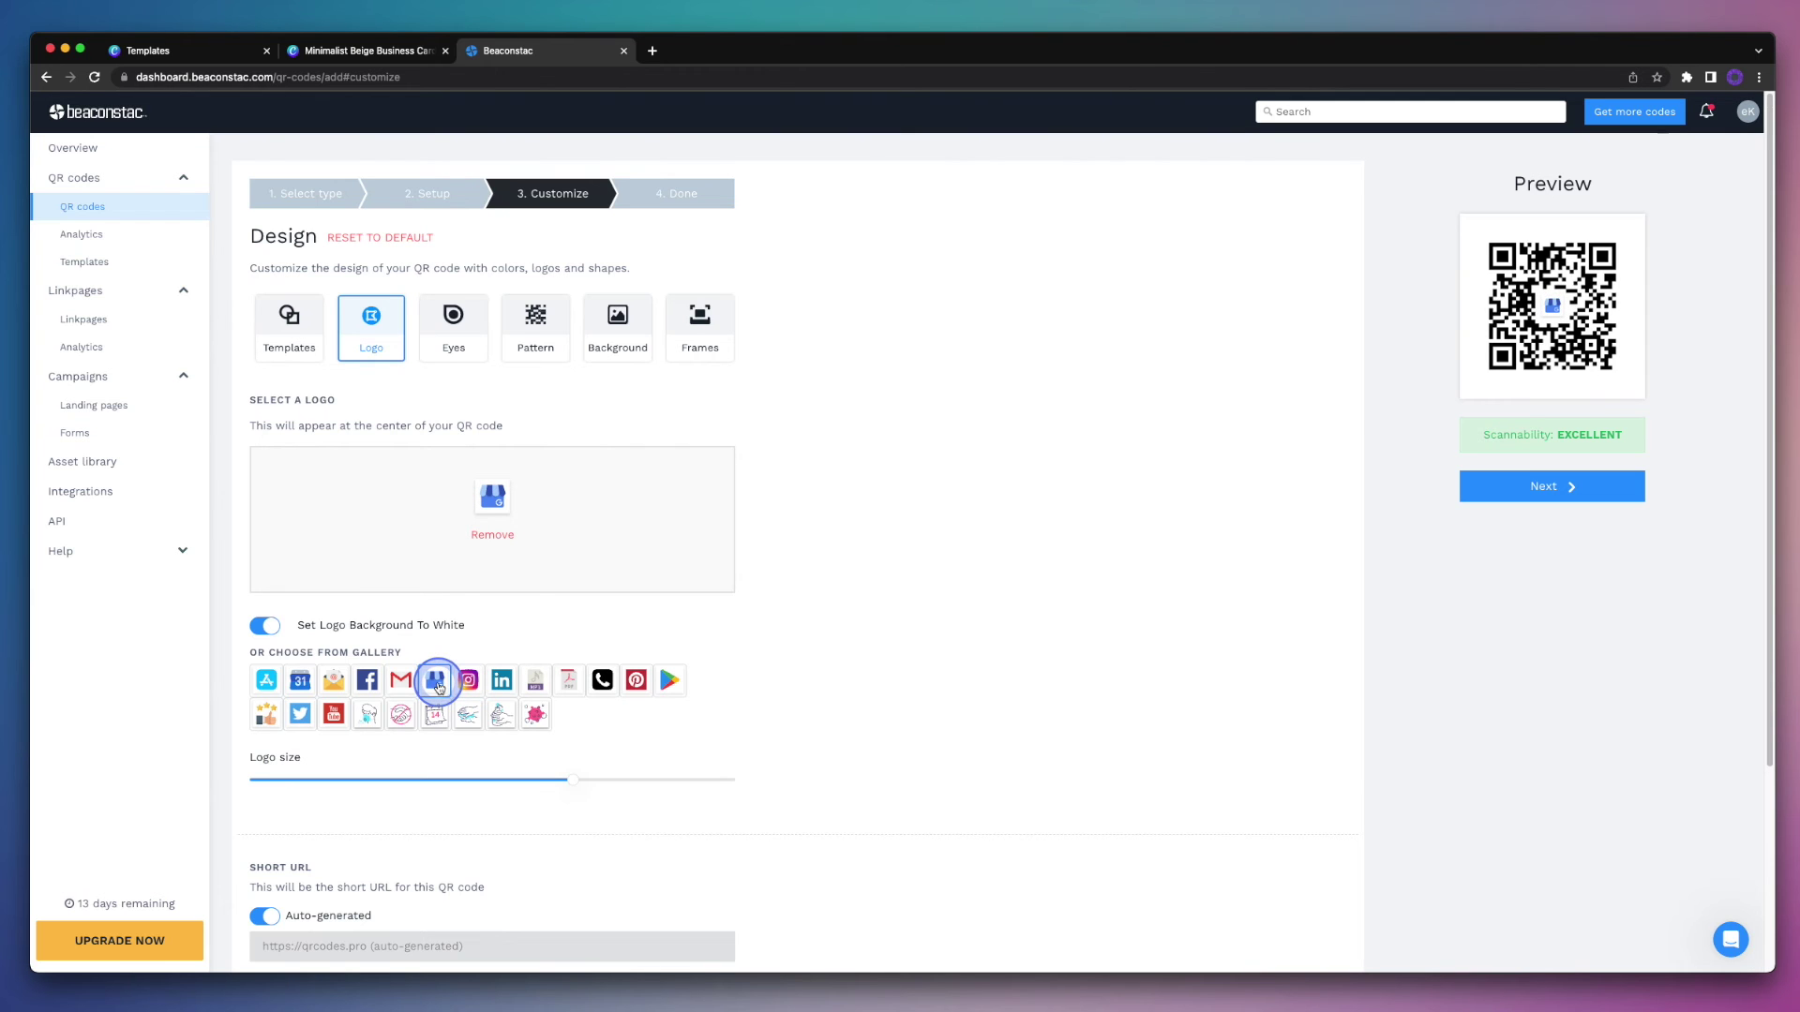
# Step: Make the QR eye-balls round and keep the square data pattern after trying dotted ones
pyautogui.click(461, 351)
pyautogui.click(401, 535)
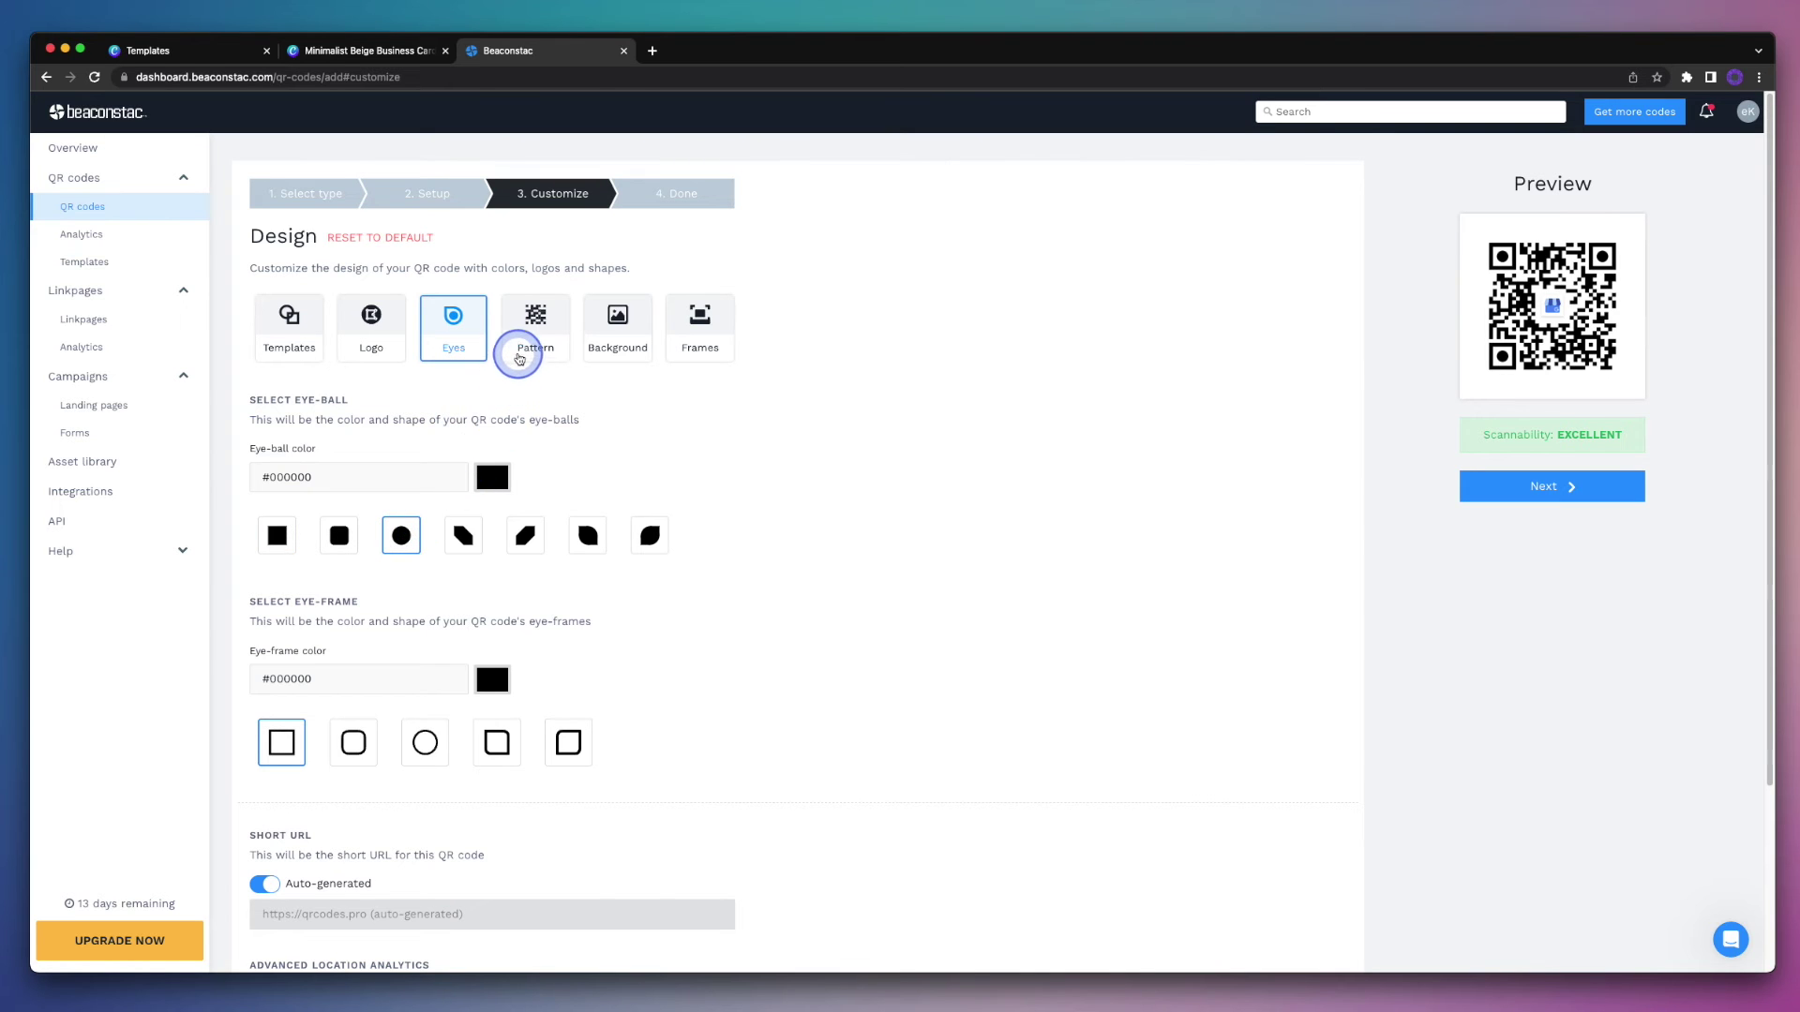
pyautogui.click(518, 353)
pyautogui.click(332, 480)
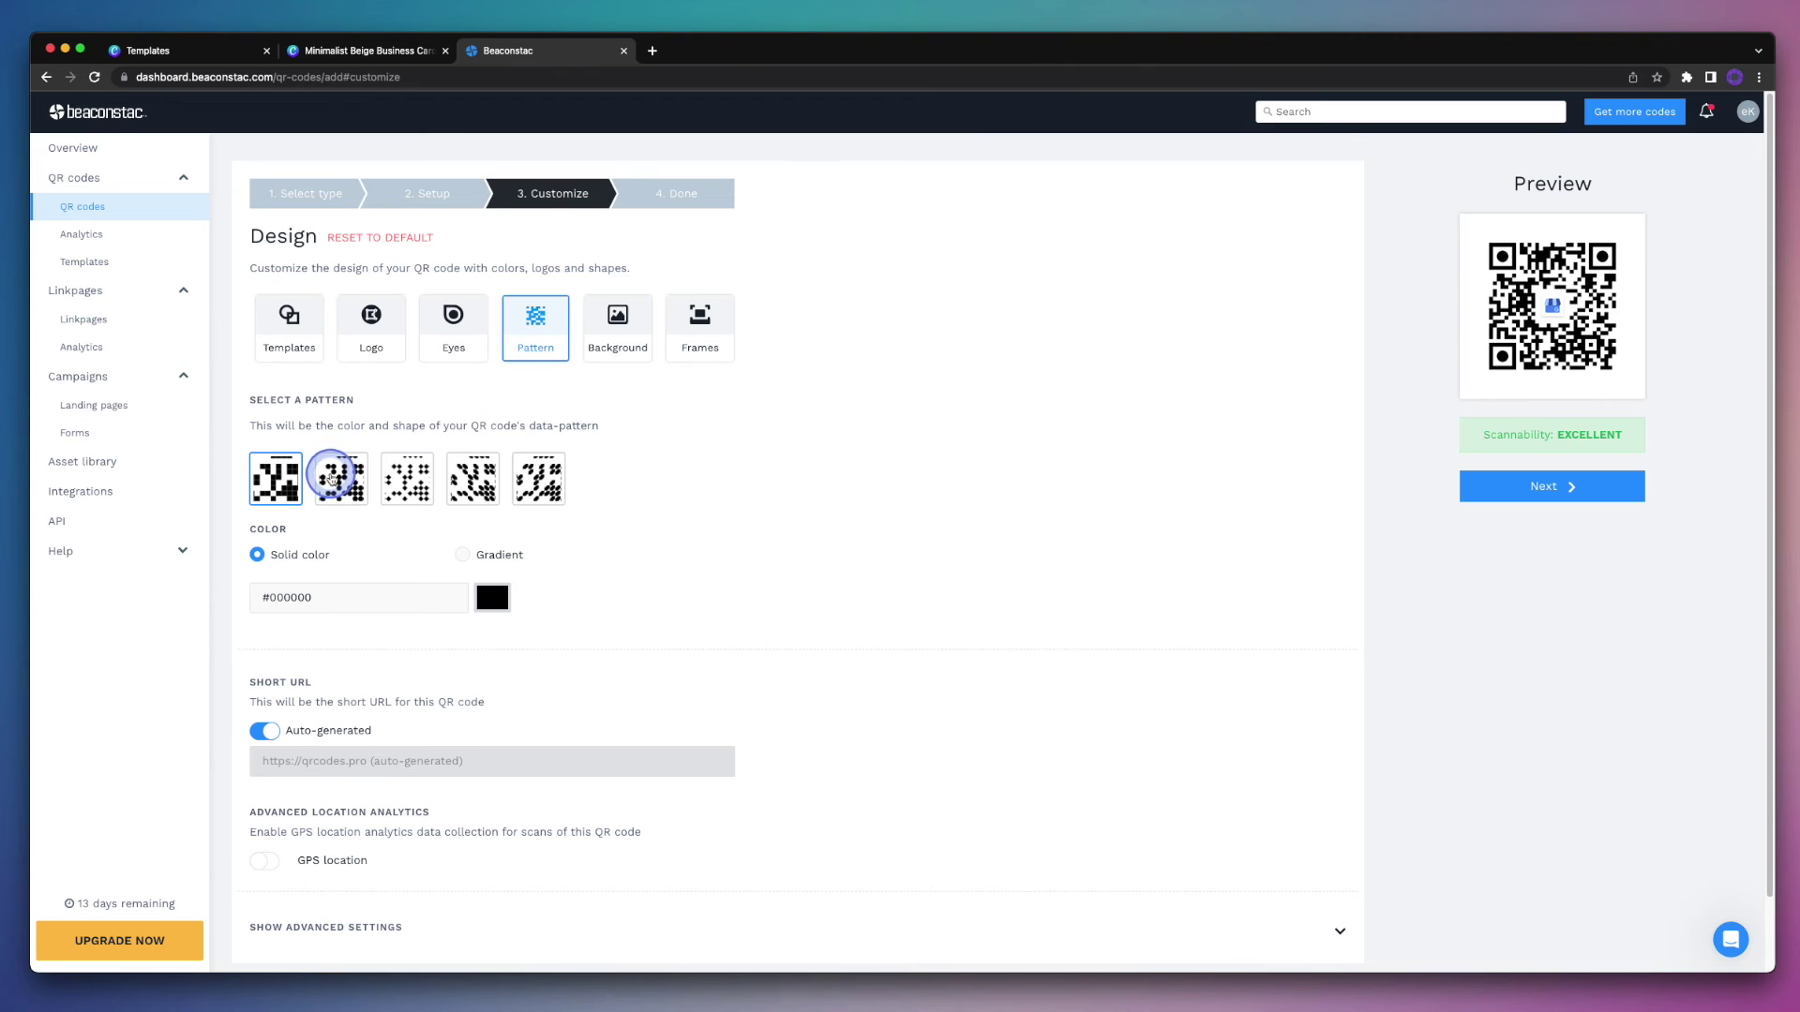
pyautogui.click(390, 478)
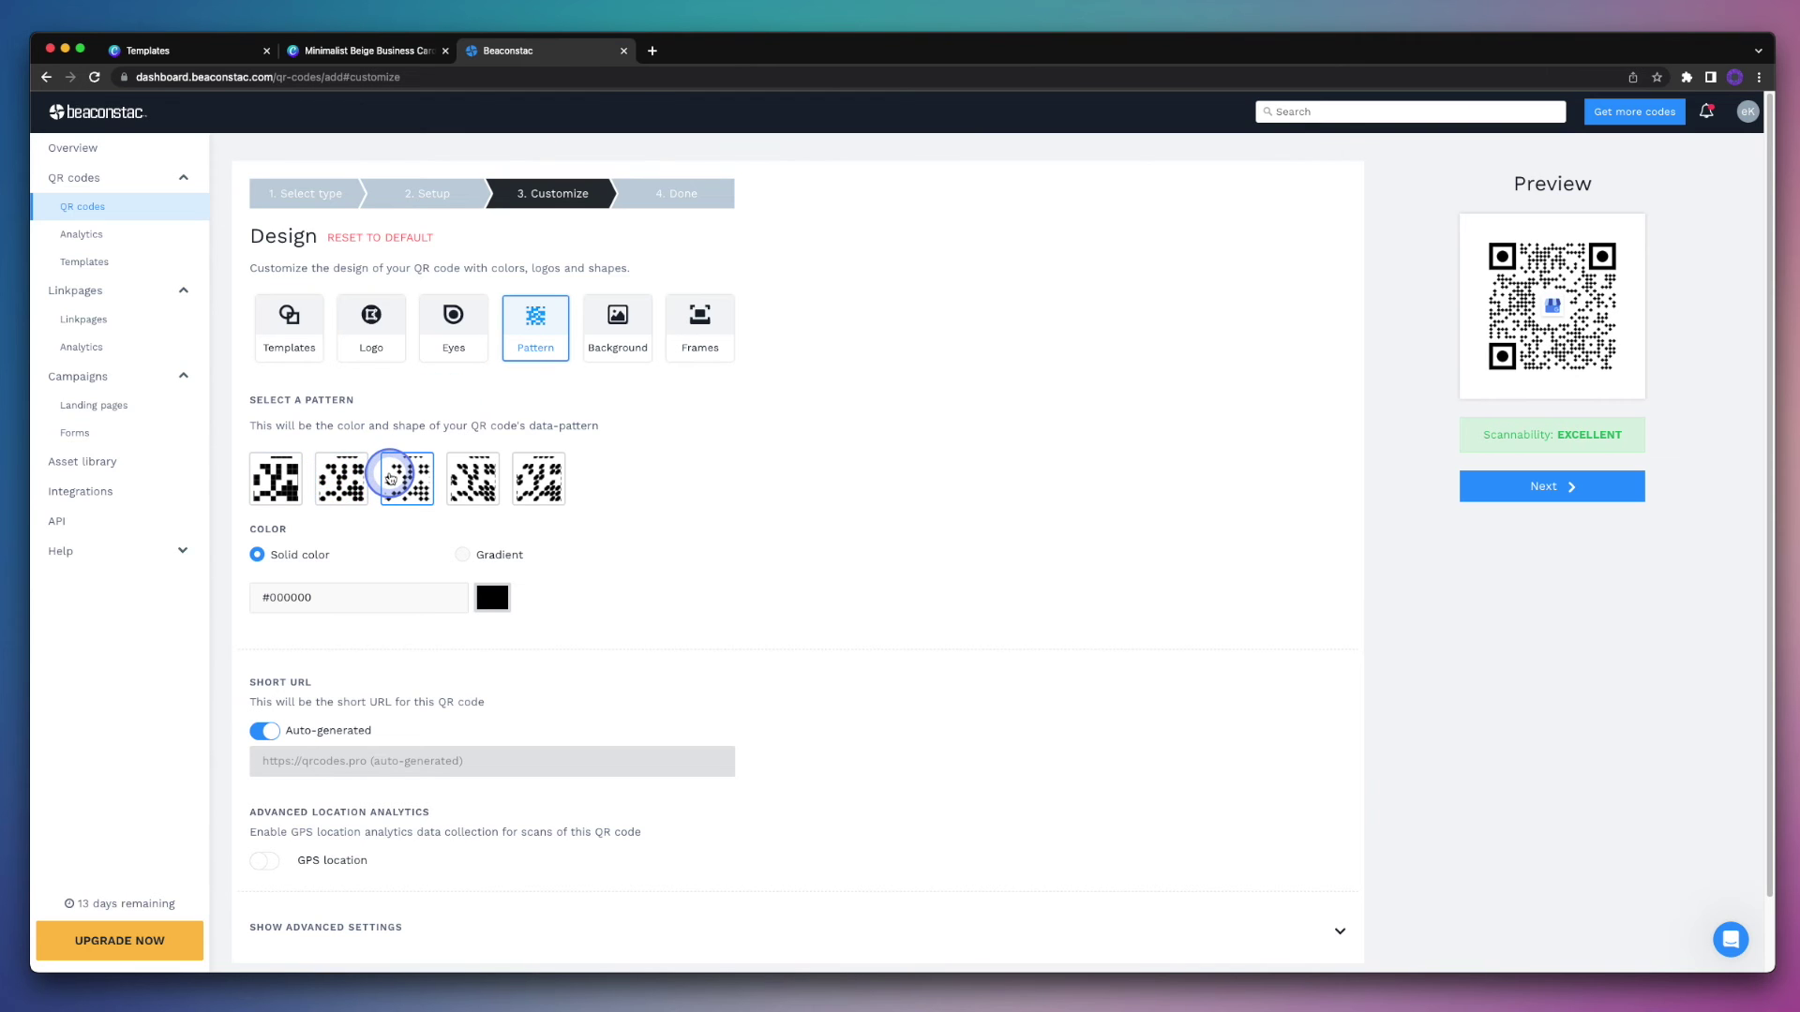
pyautogui.click(271, 478)
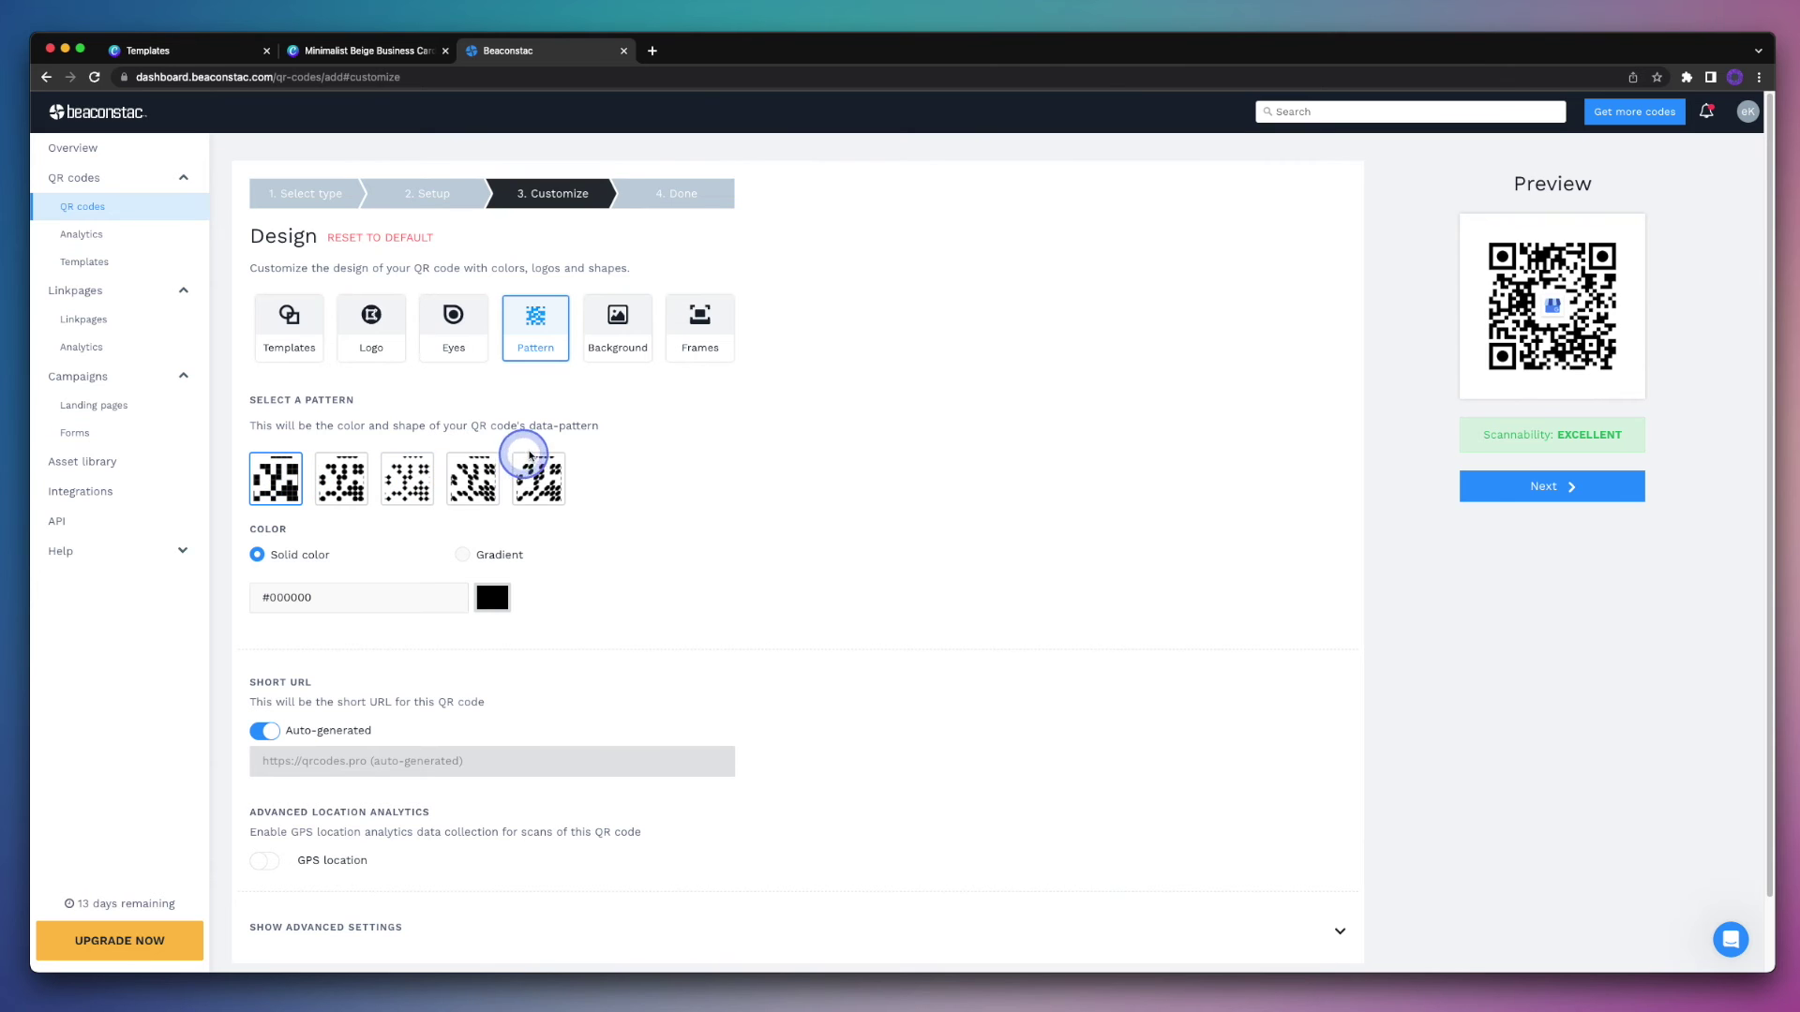
pyautogui.click(603, 355)
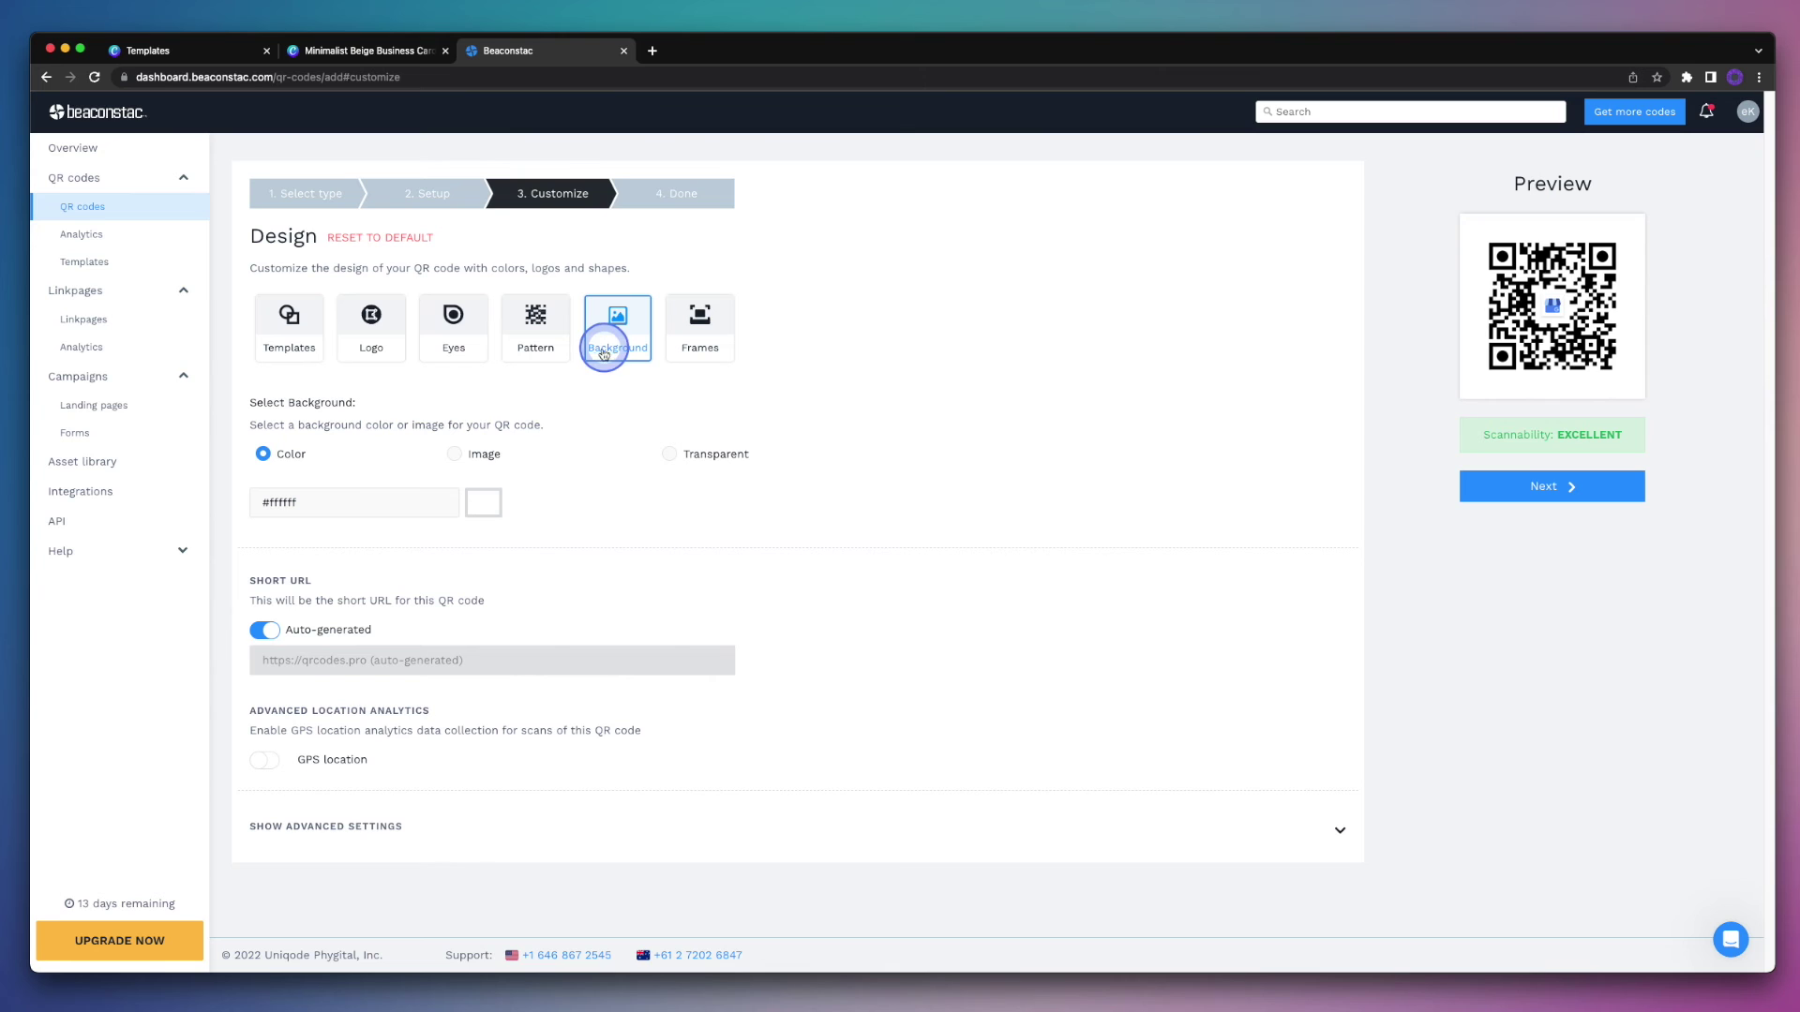
# Step: Set the QR code background colour to peach #efdbd1
pyautogui.click(489, 504)
pyautogui.click(398, 660)
pyautogui.write('#efdbd1')
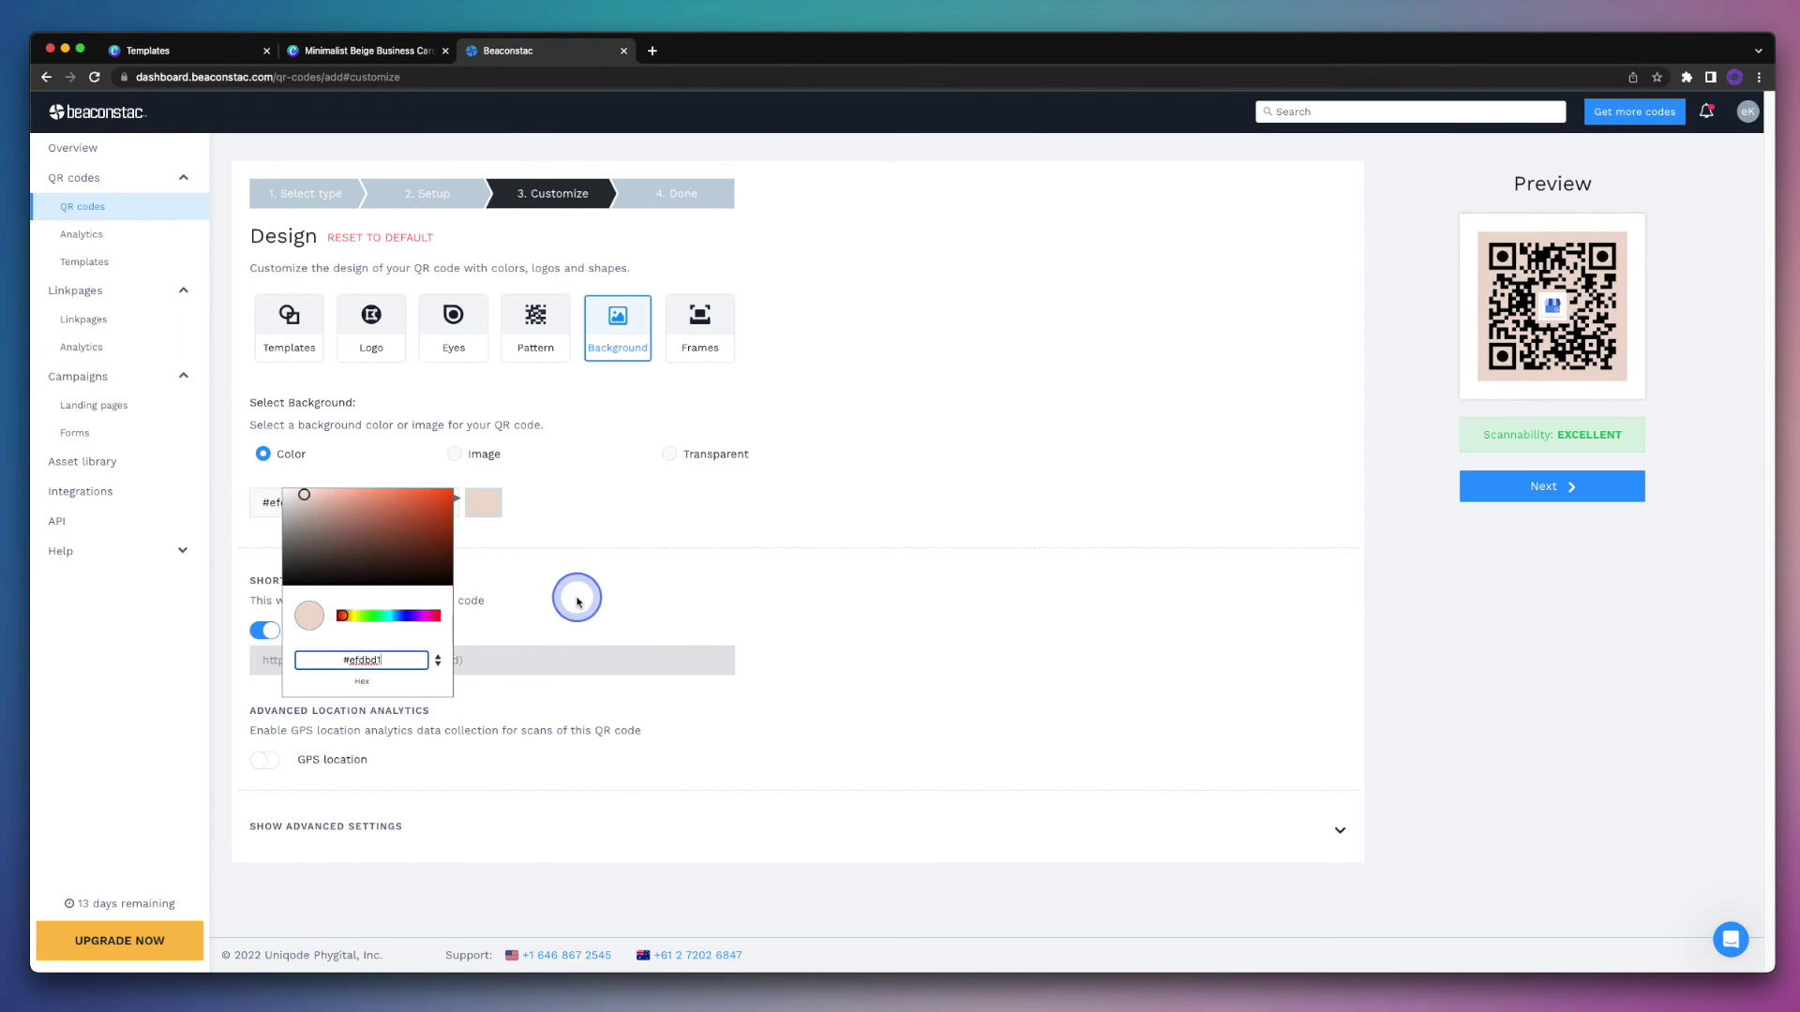
pyautogui.click(577, 601)
# Step: Add the SCAN ME frame in grey #8e8d91 and generate the QR code
pyautogui.click(701, 337)
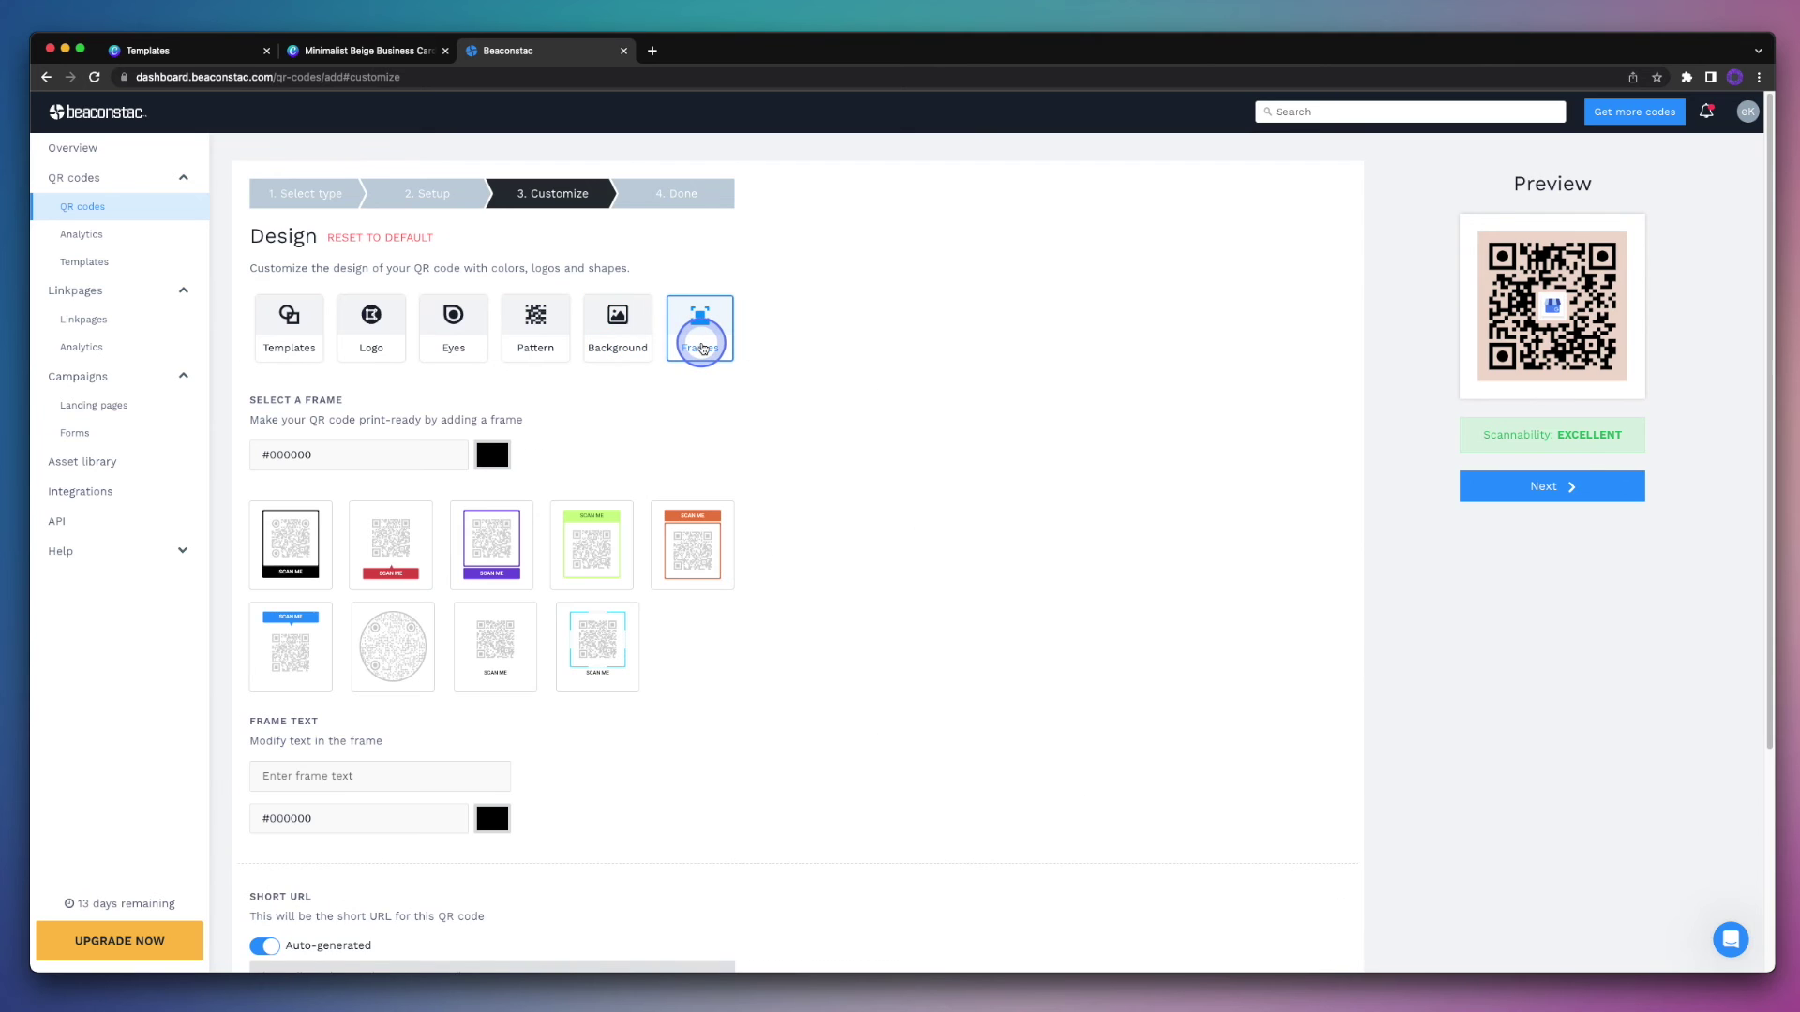
pyautogui.click(478, 532)
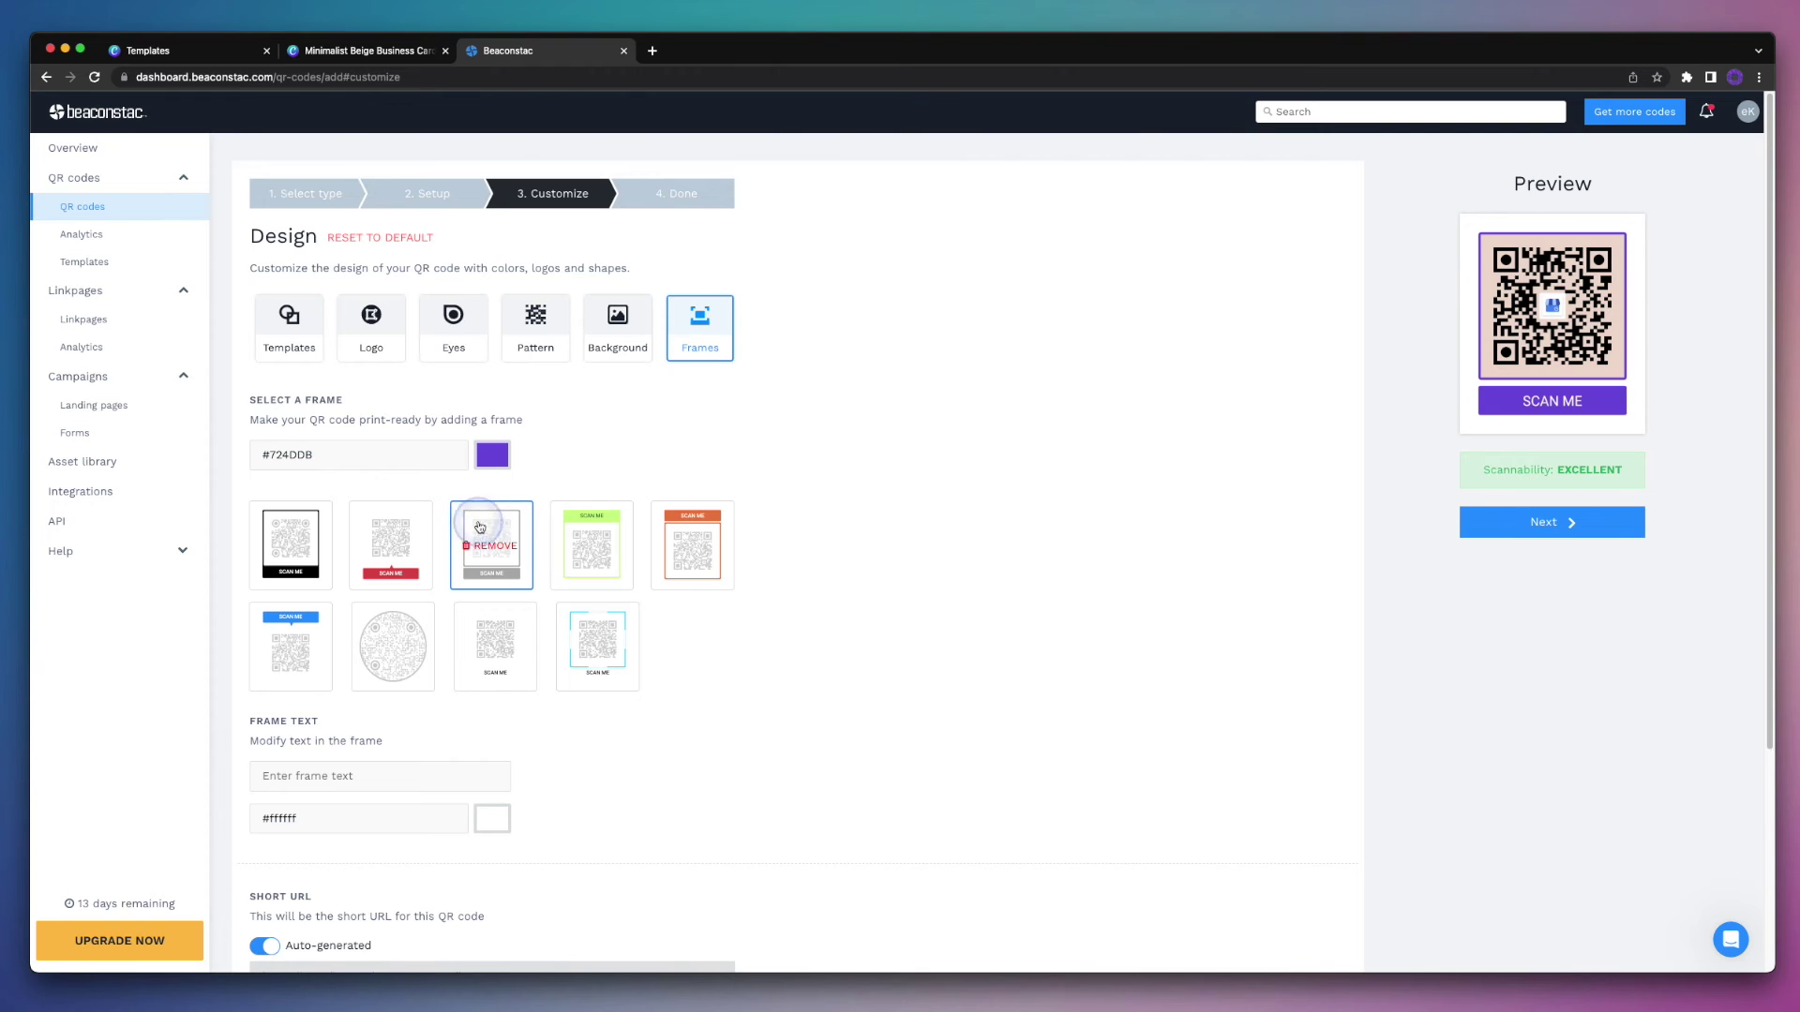
pyautogui.click(489, 458)
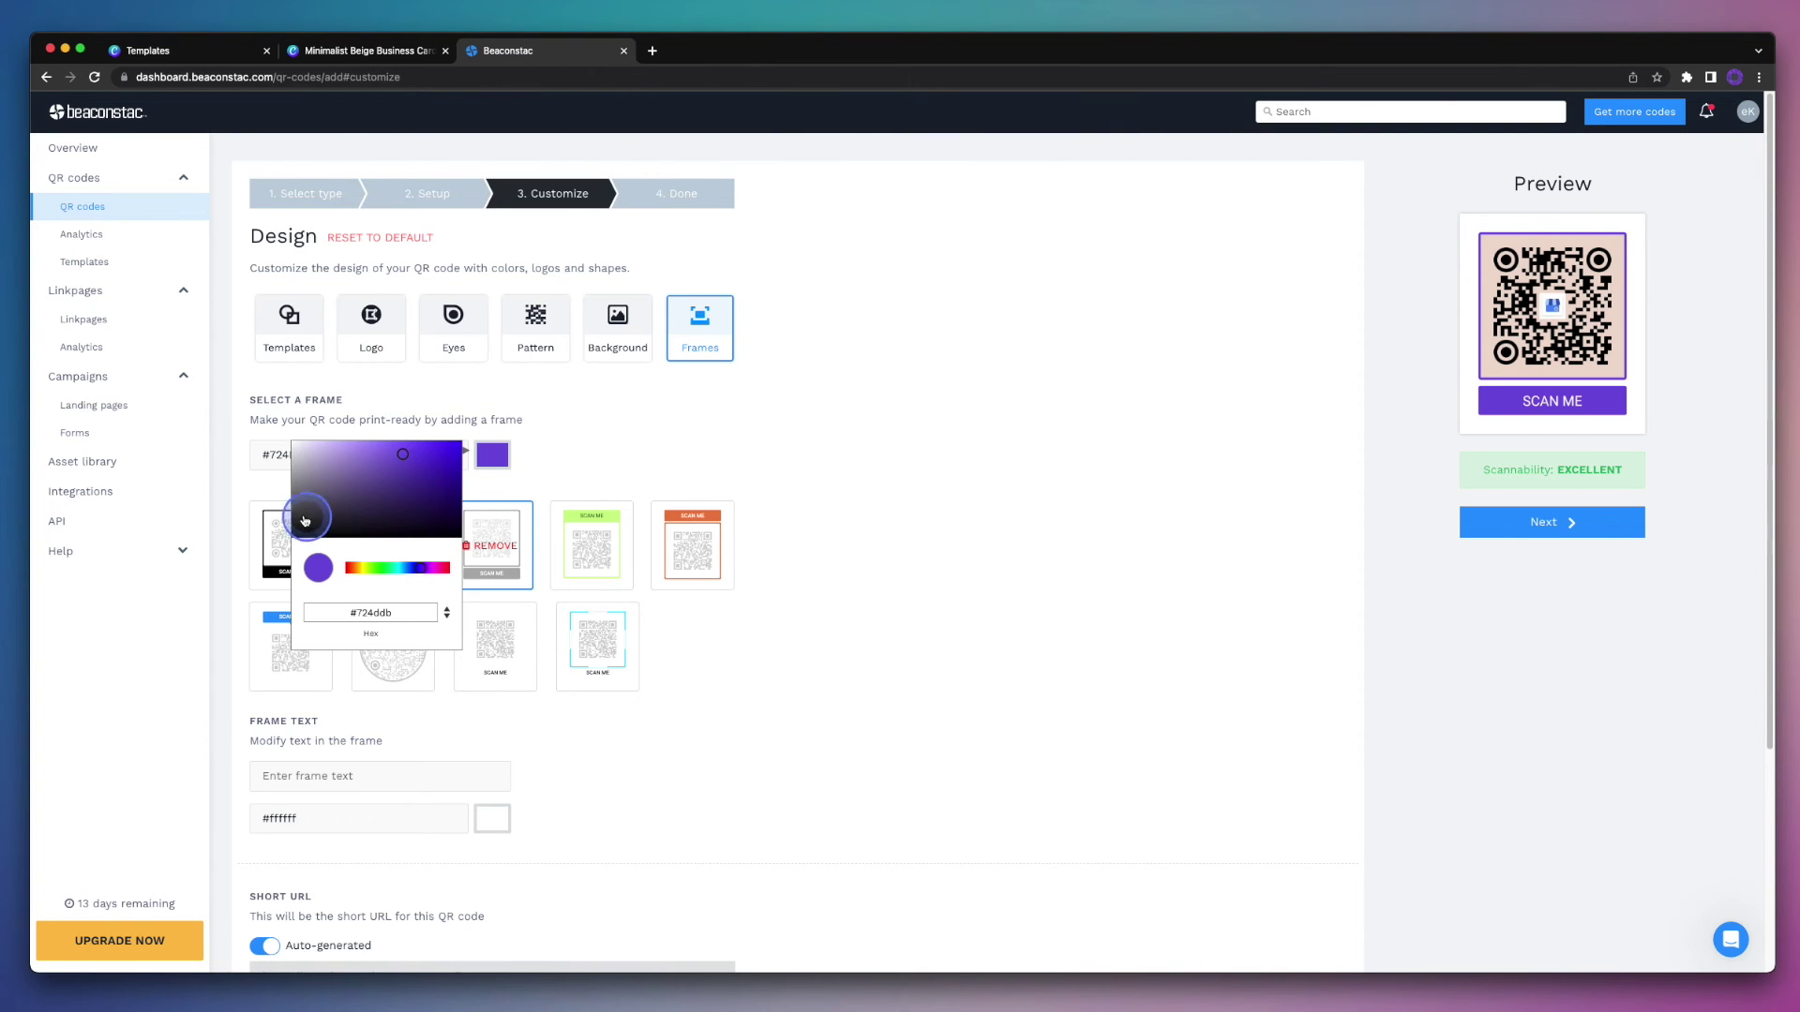
pyautogui.click(297, 470)
pyautogui.click(296, 481)
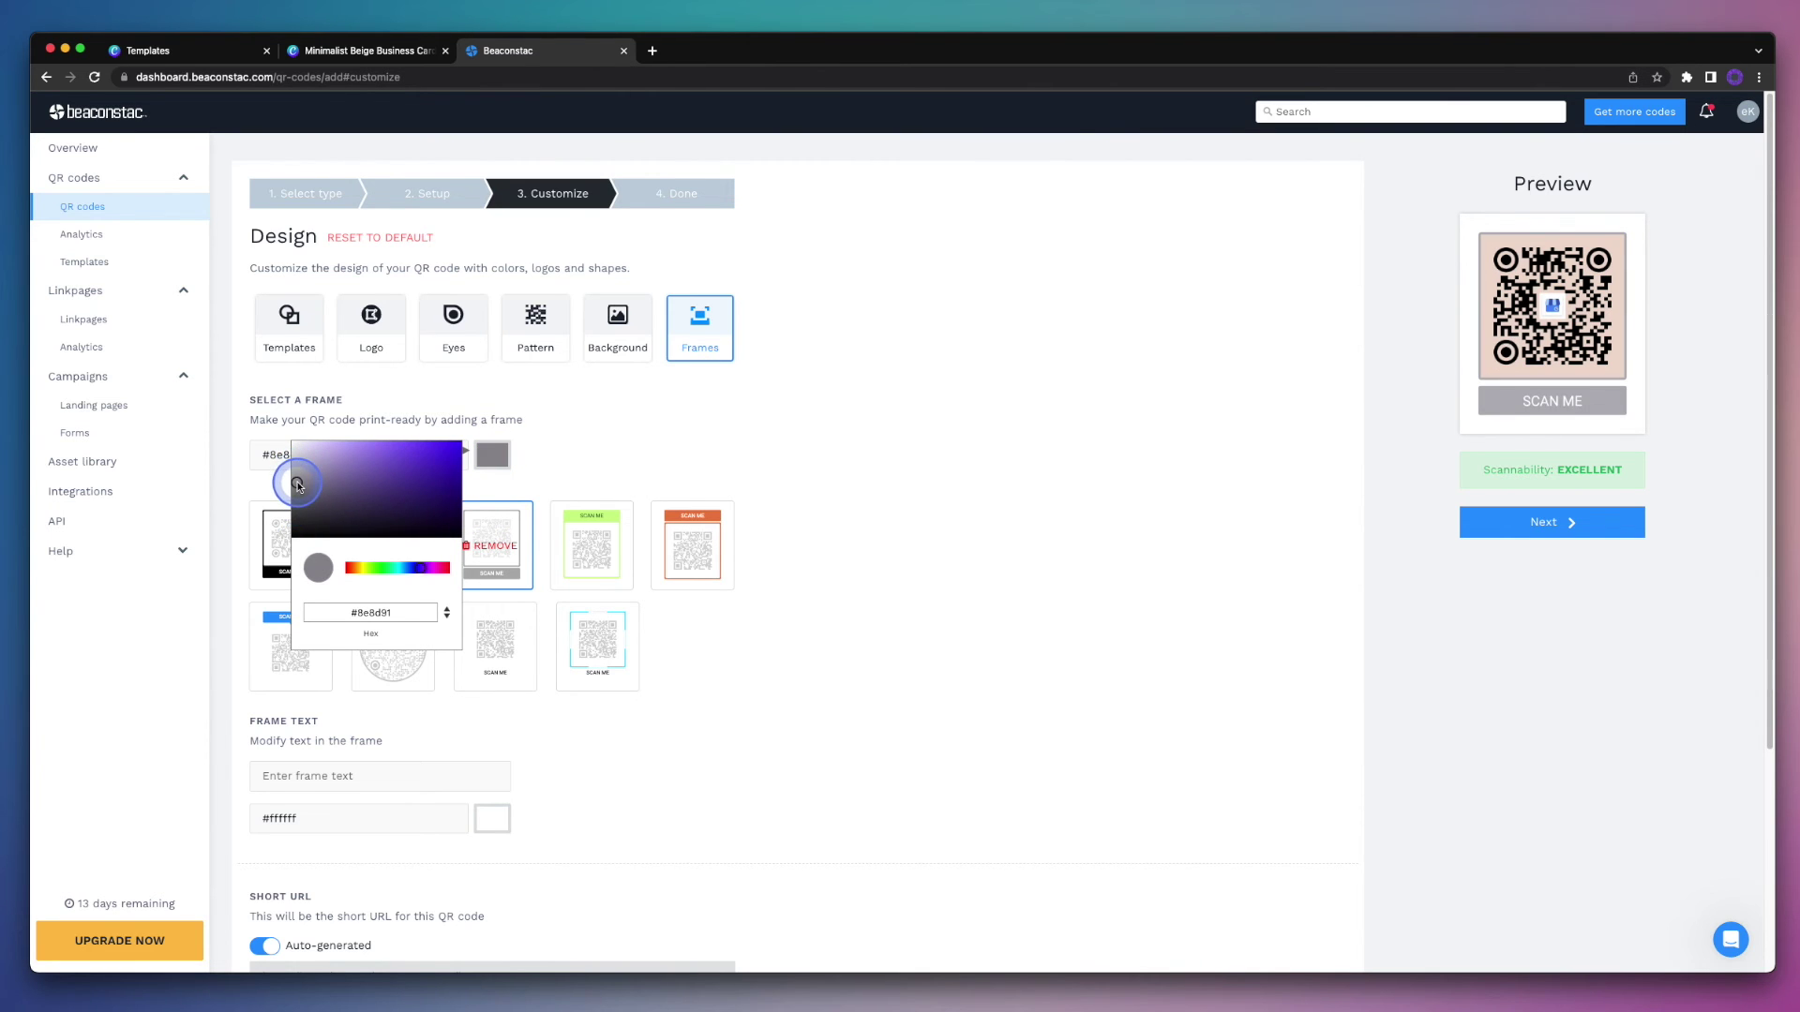
pyautogui.click(697, 449)
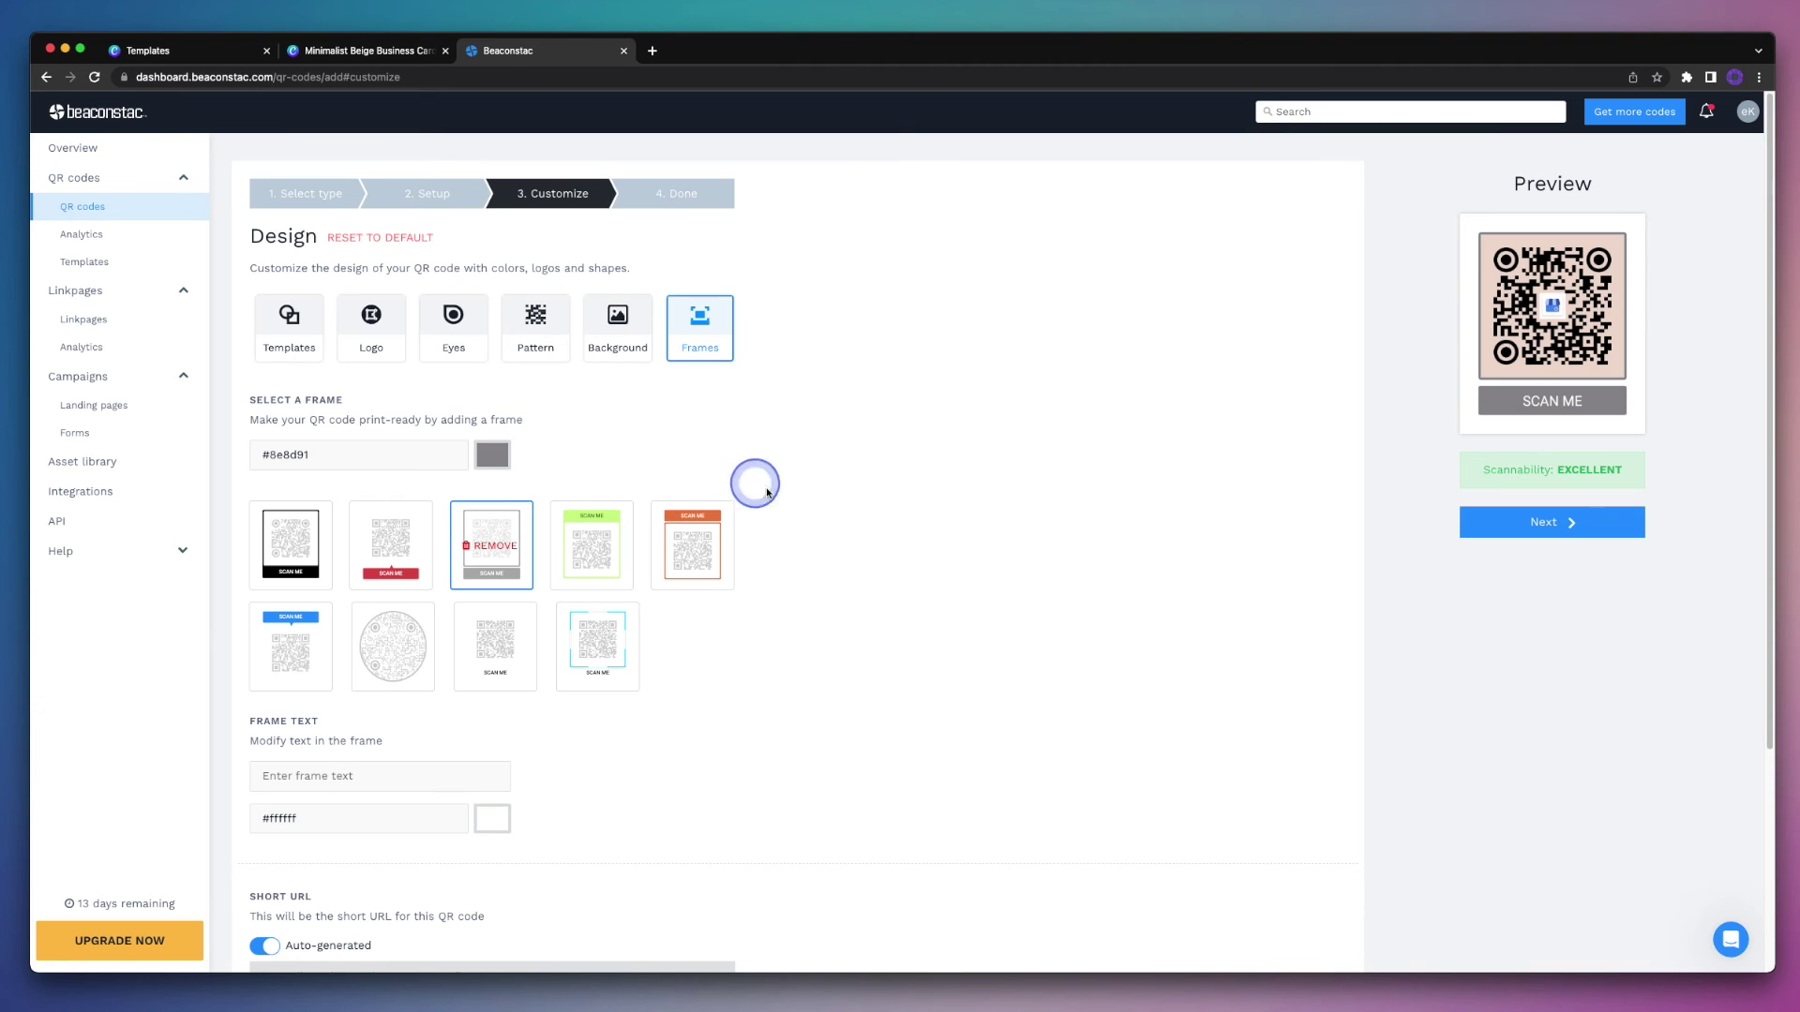
pyautogui.click(1491, 527)
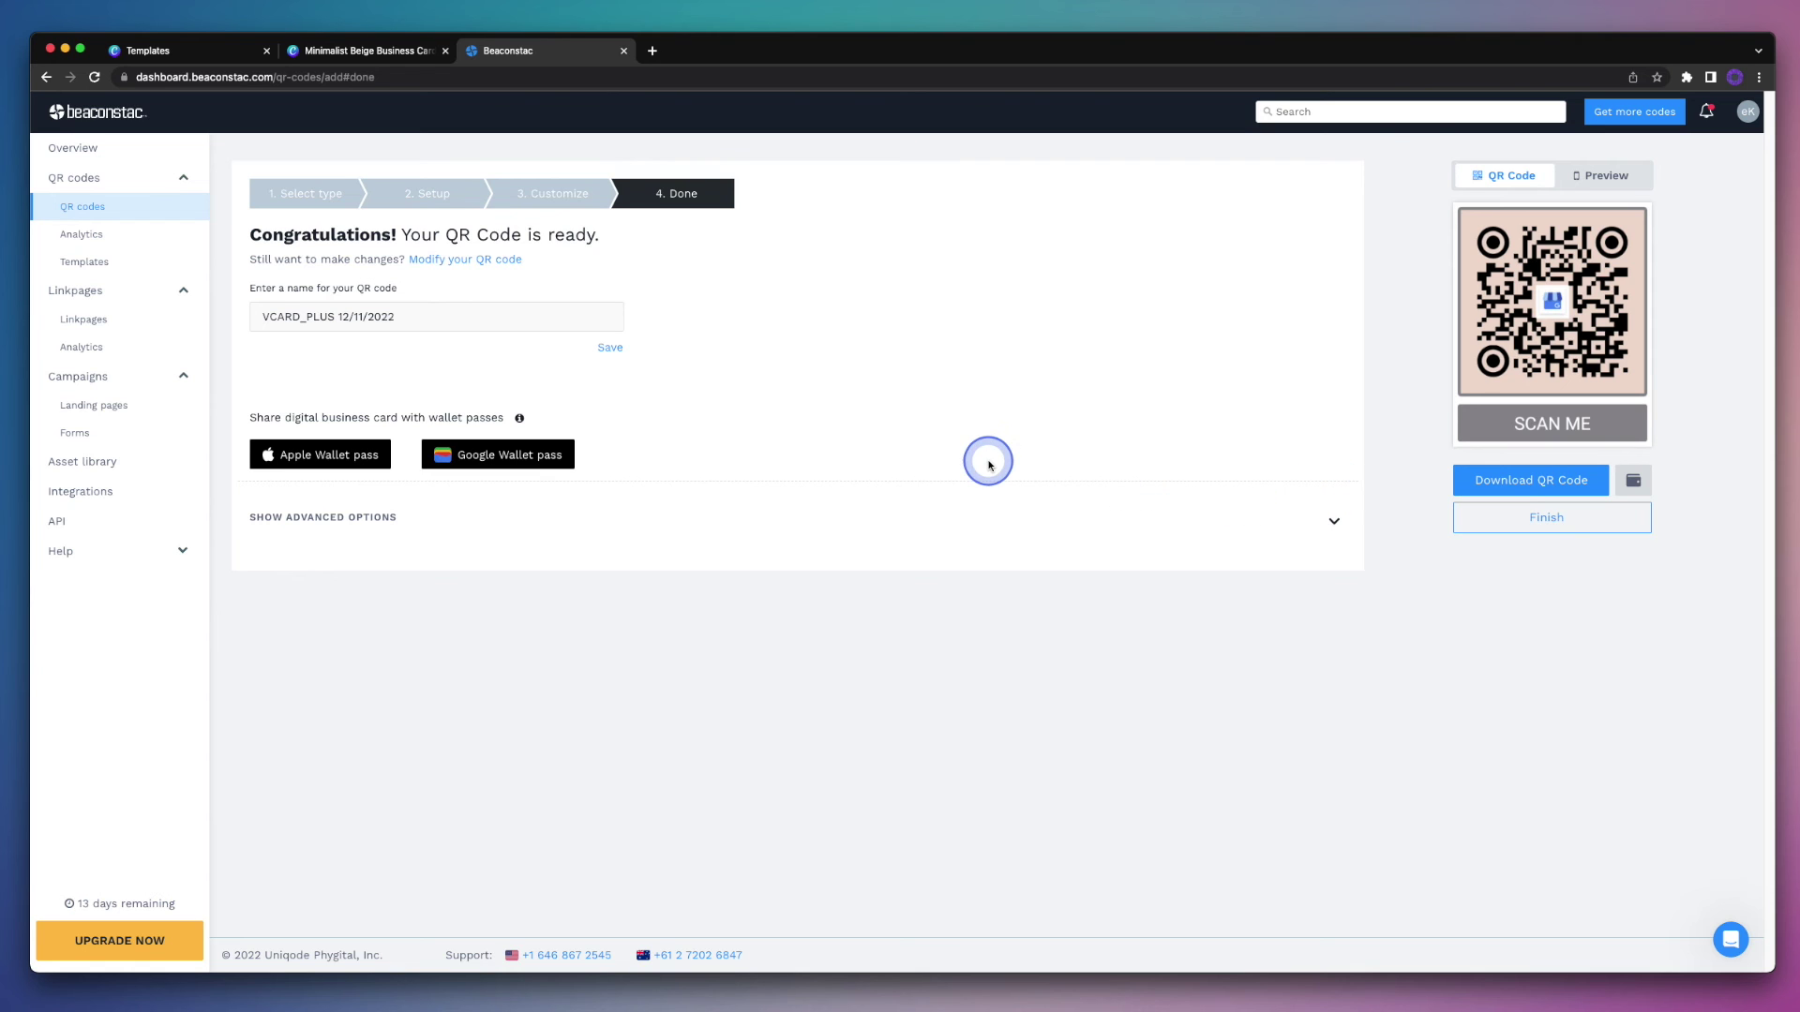
# Step: Return to the Minimalist Beige Business Card design in Canva
pyautogui.click(388, 52)
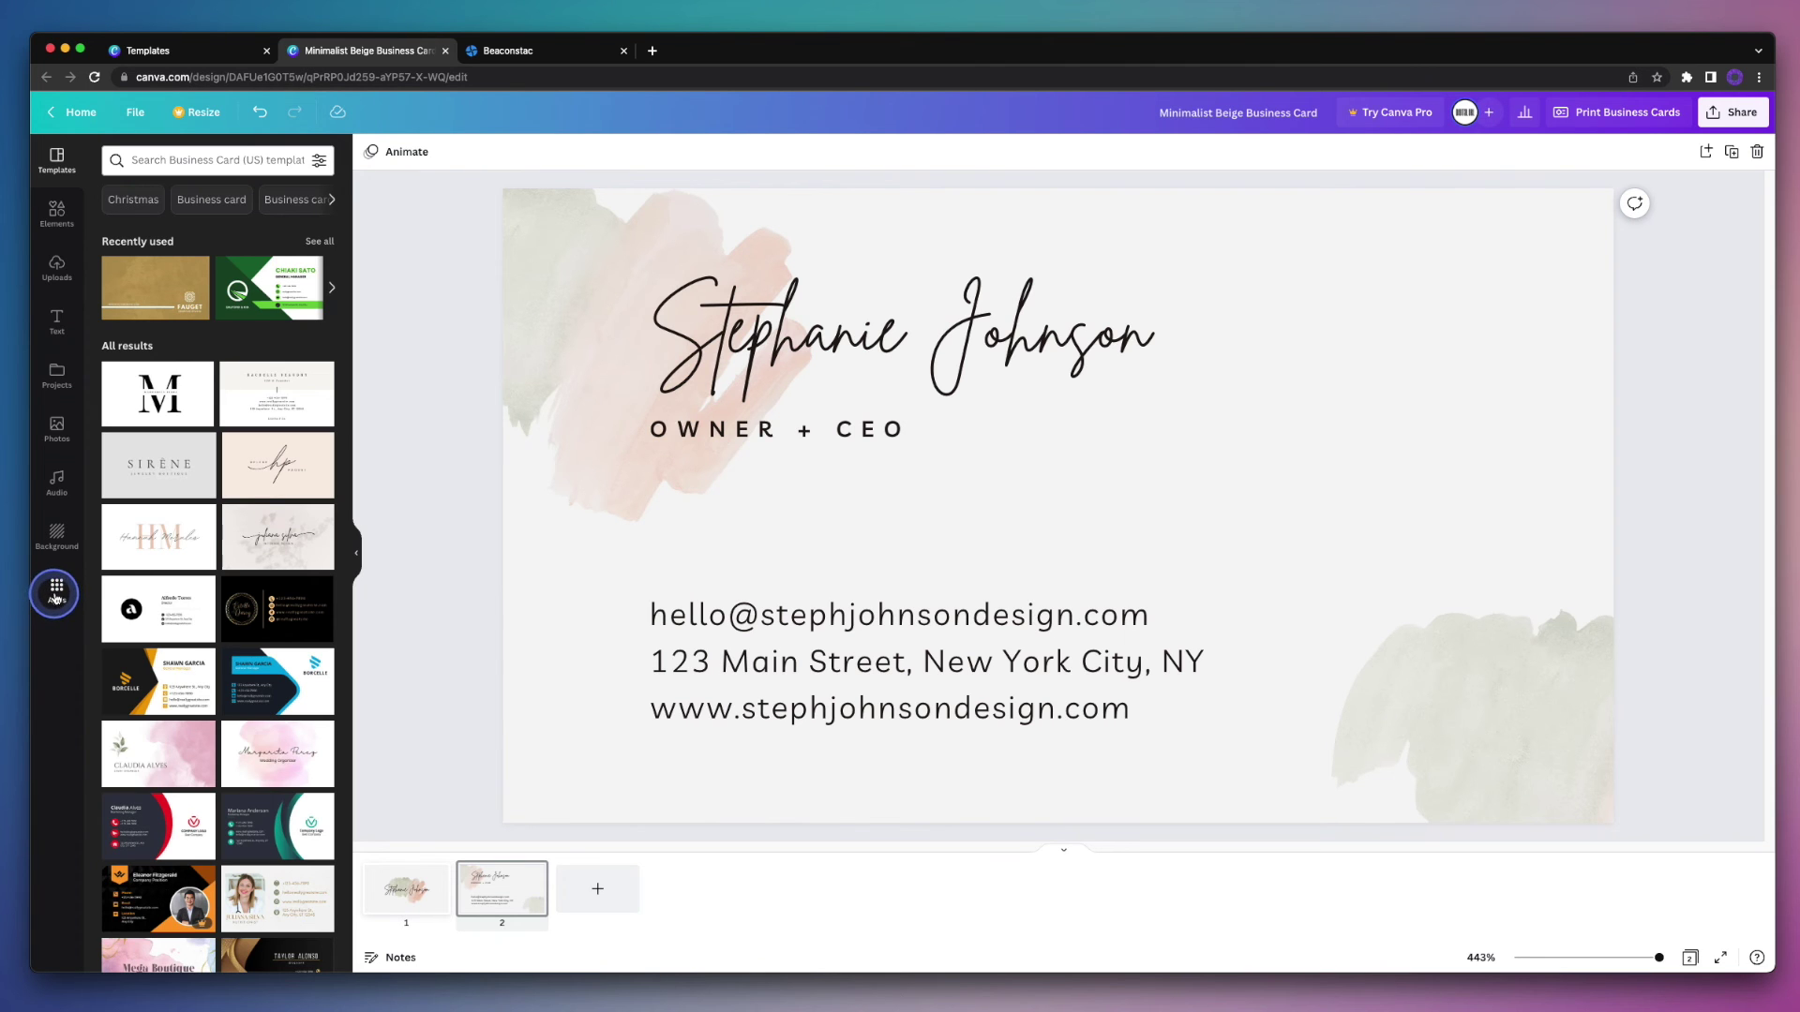
# Step: Search Canva Apps for 'beaconstac' and start using the Beaconstac QR app
pyautogui.click(56, 593)
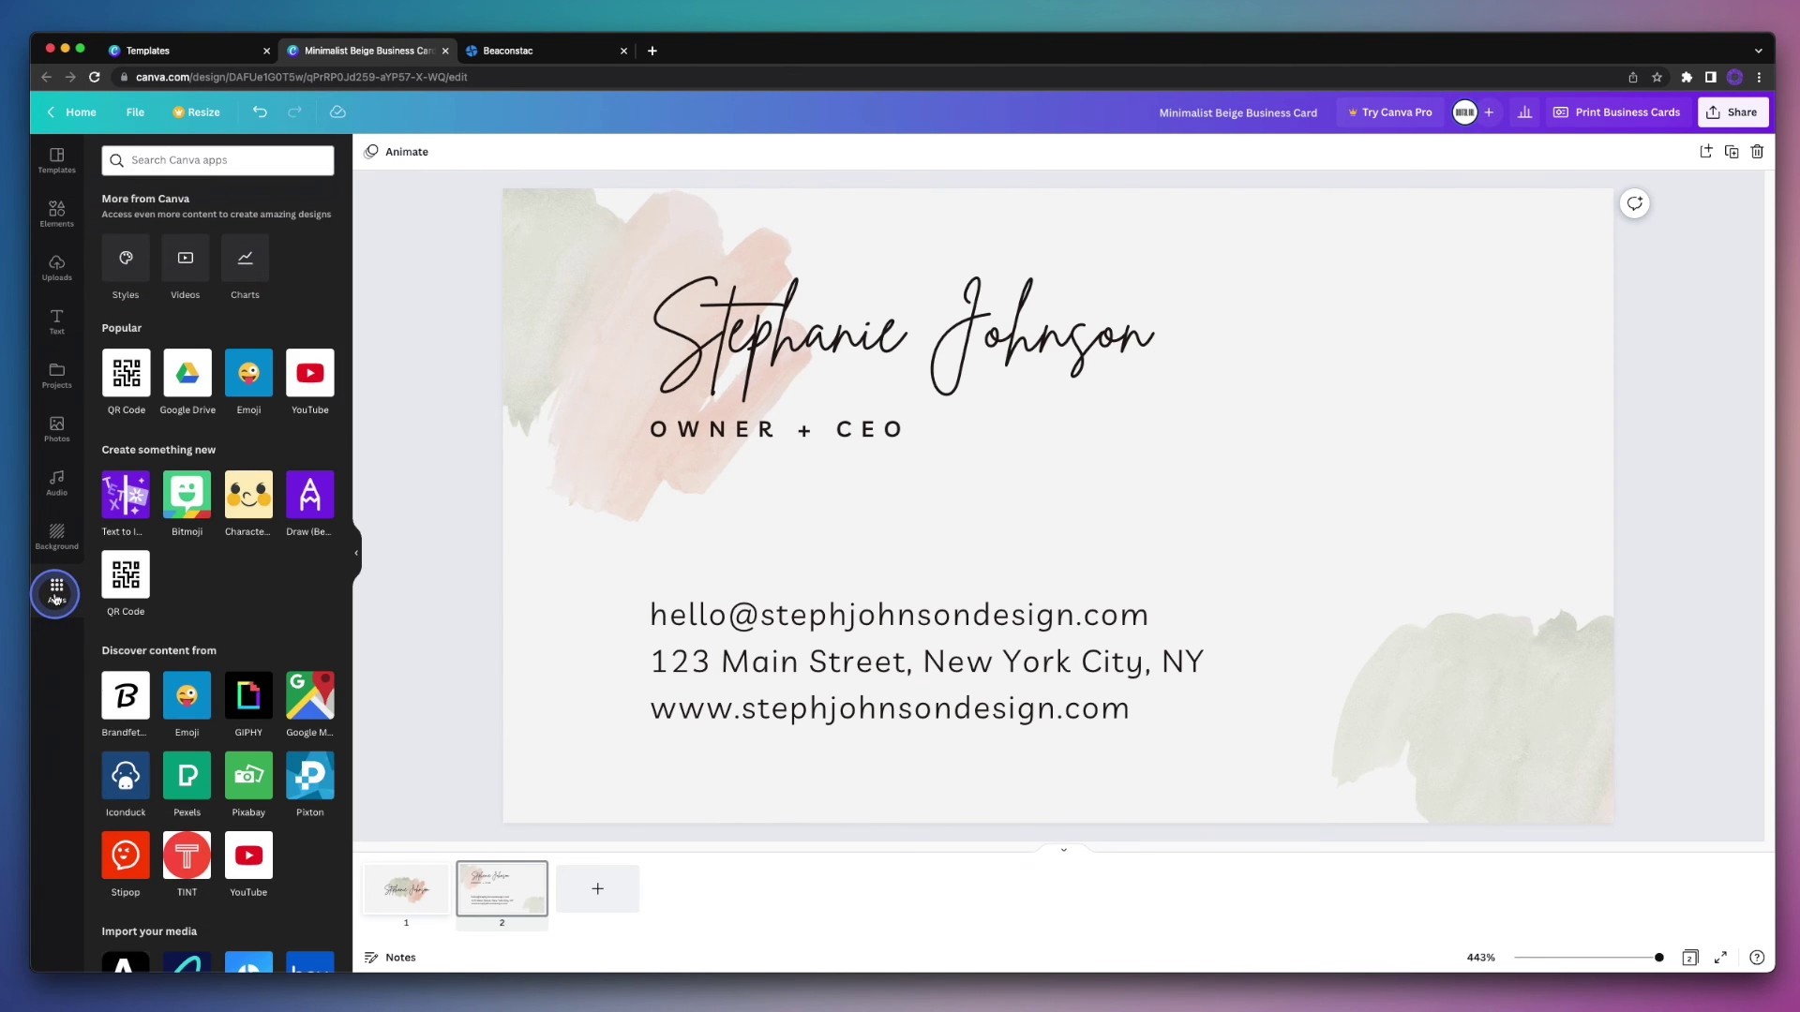
pyautogui.click(192, 159)
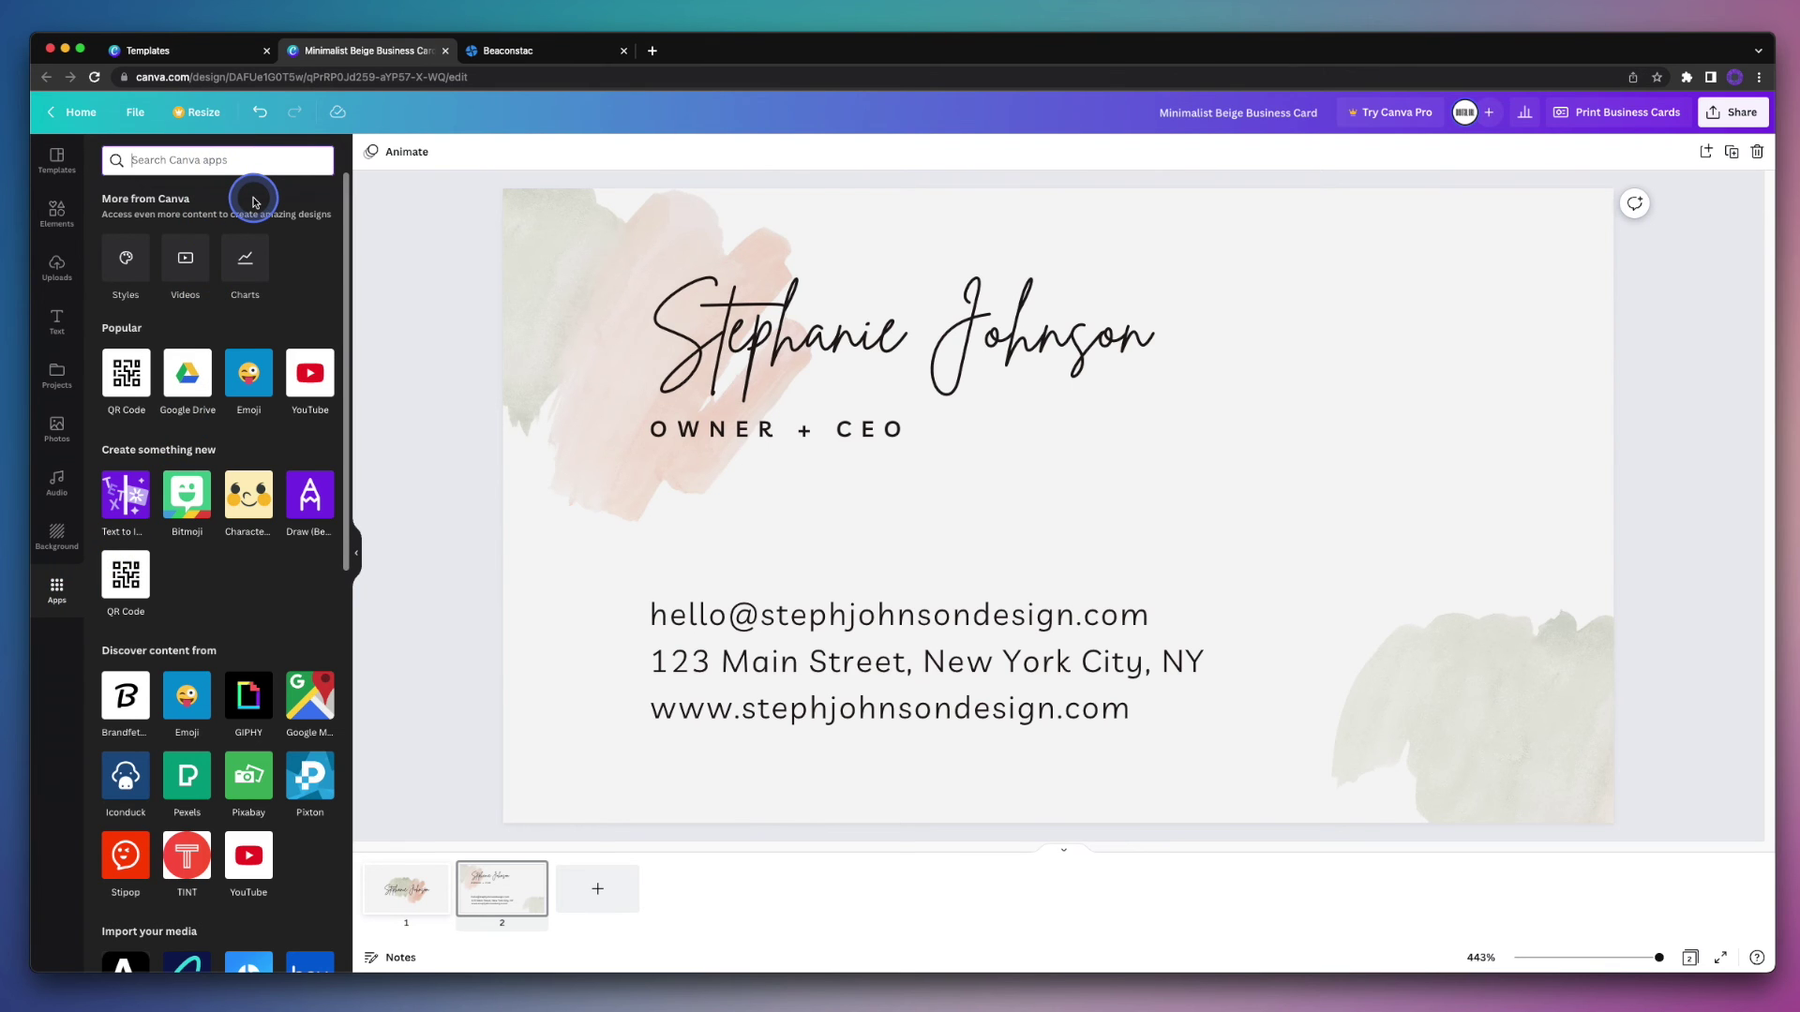
pyautogui.write('be')
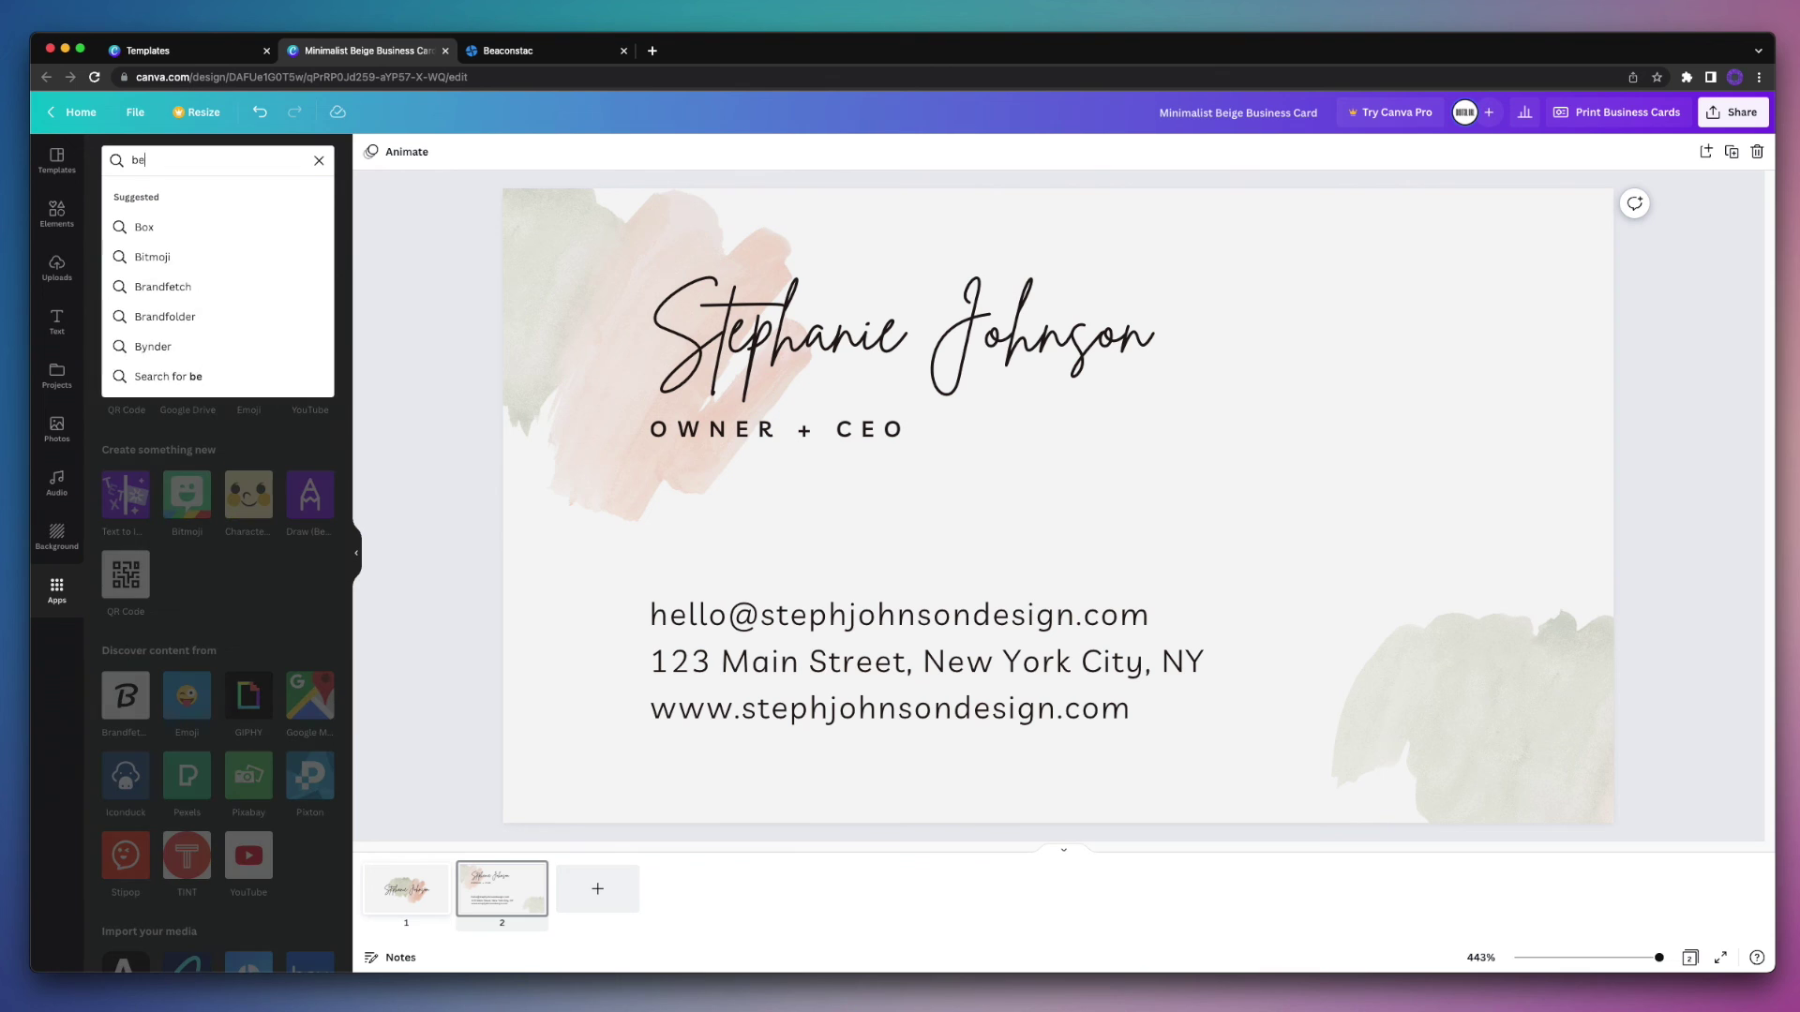
pyautogui.write('aconstac')
pyautogui.press('Return')
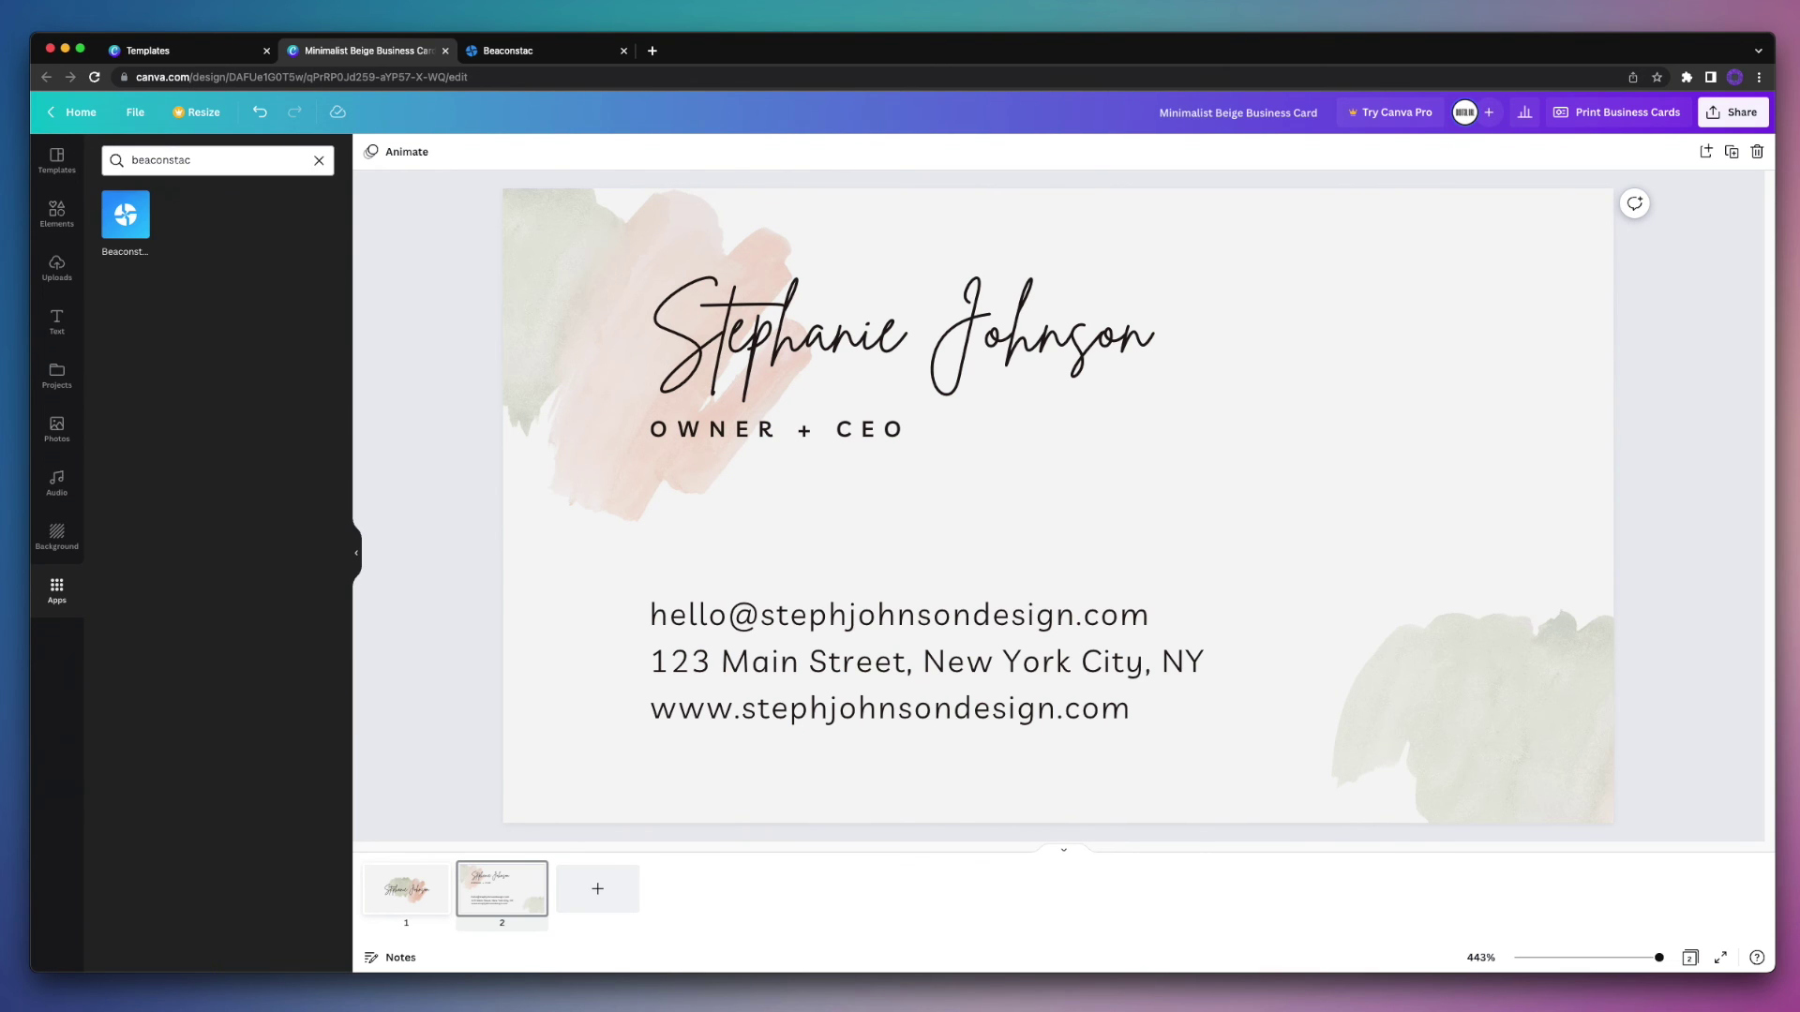
pyautogui.click(242, 225)
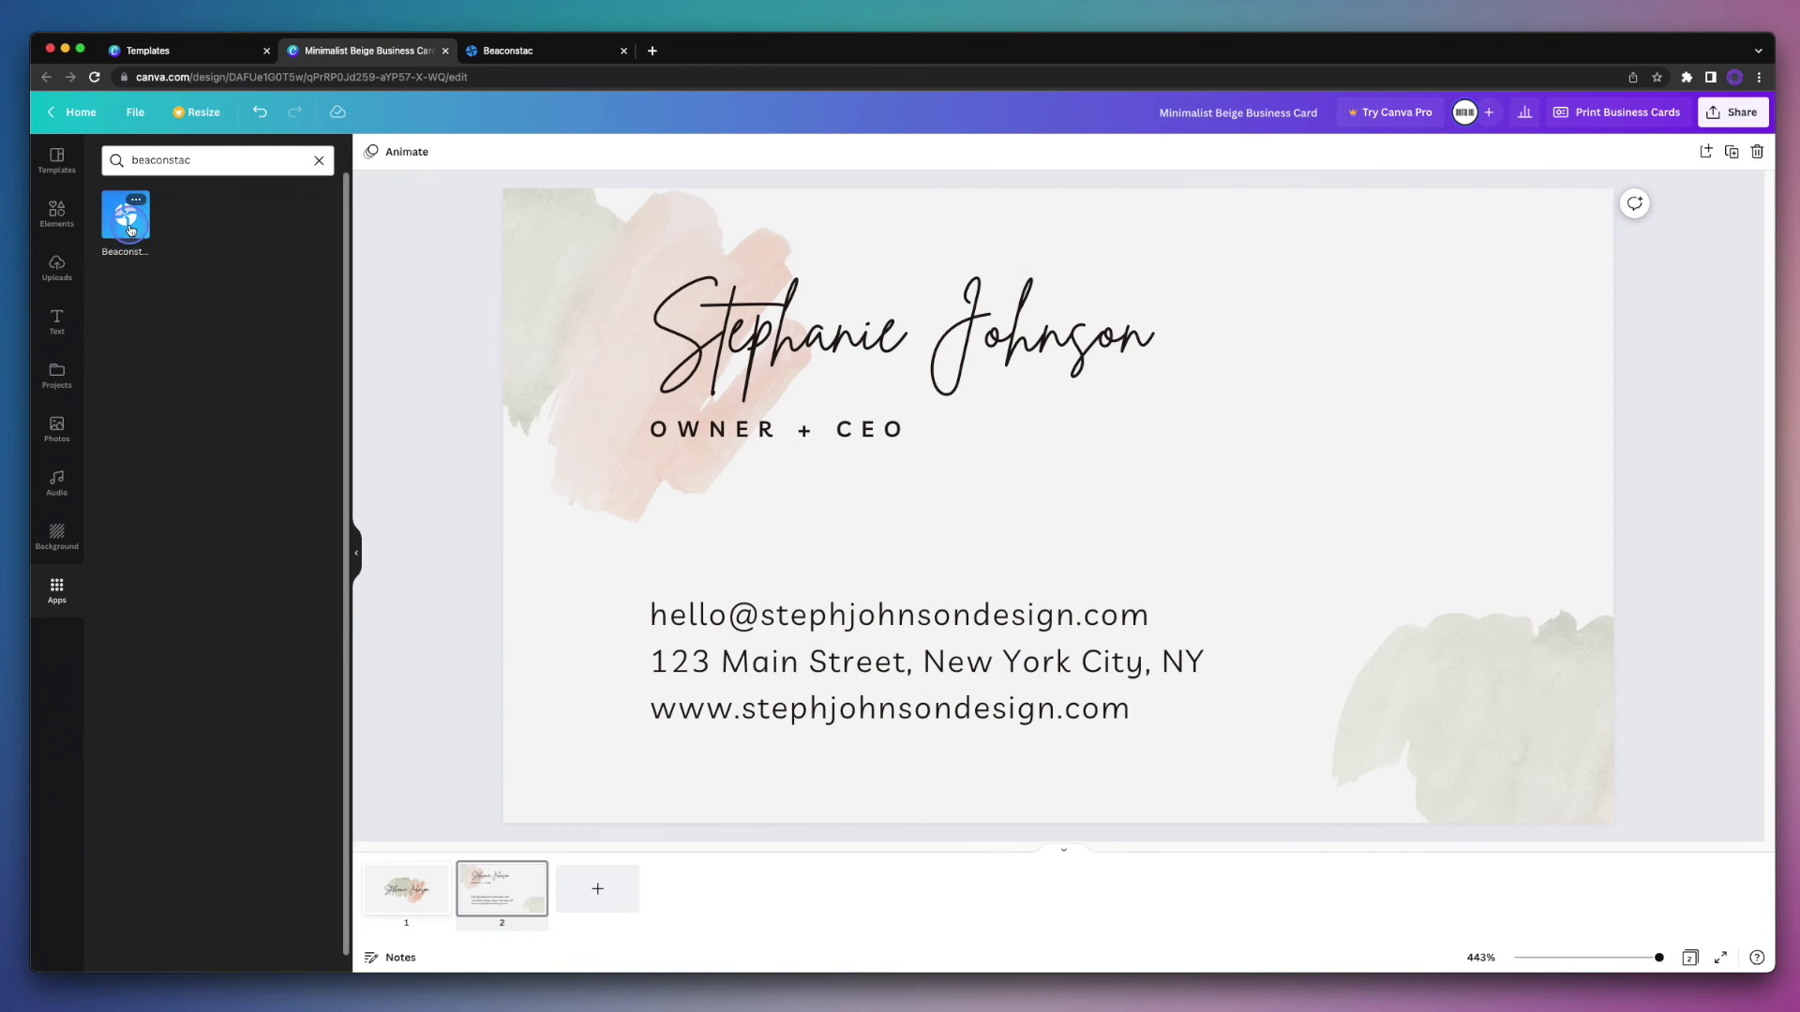
pyautogui.click(130, 230)
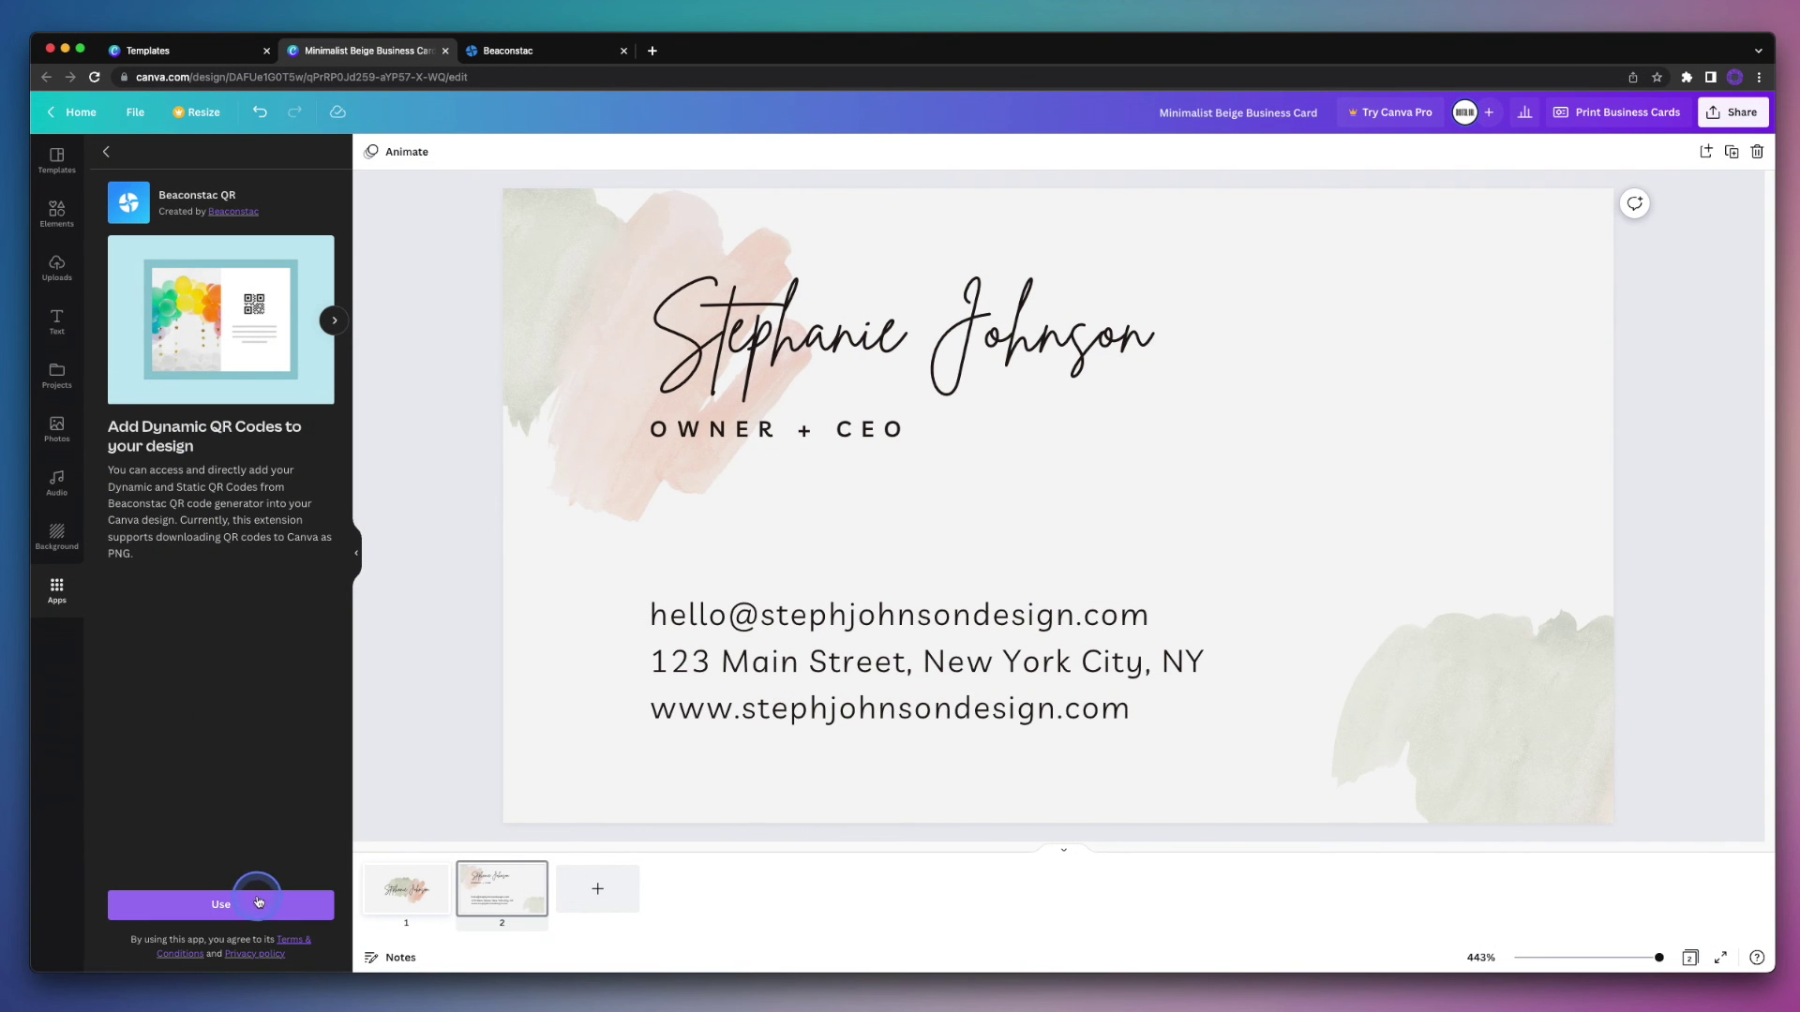
pyautogui.click(260, 906)
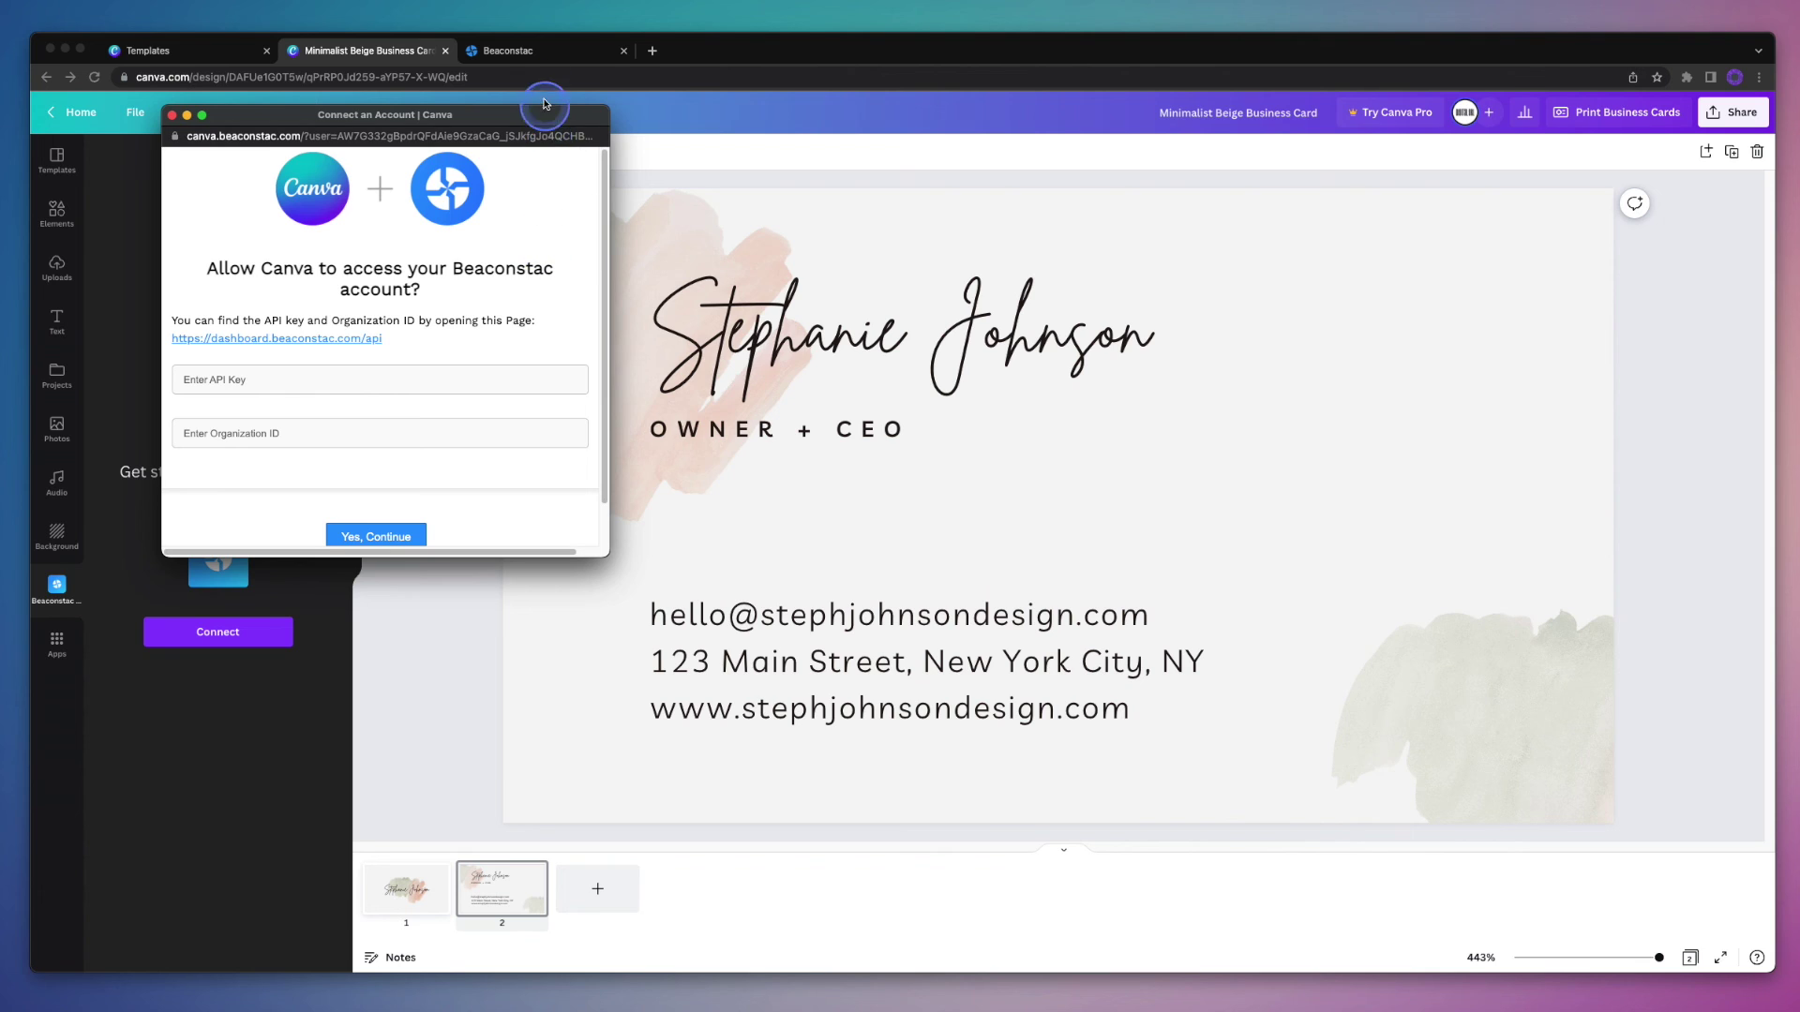
# Step: Open the API page in the Beaconstac dashboard and copy the account's API key
pyautogui.click(539, 51)
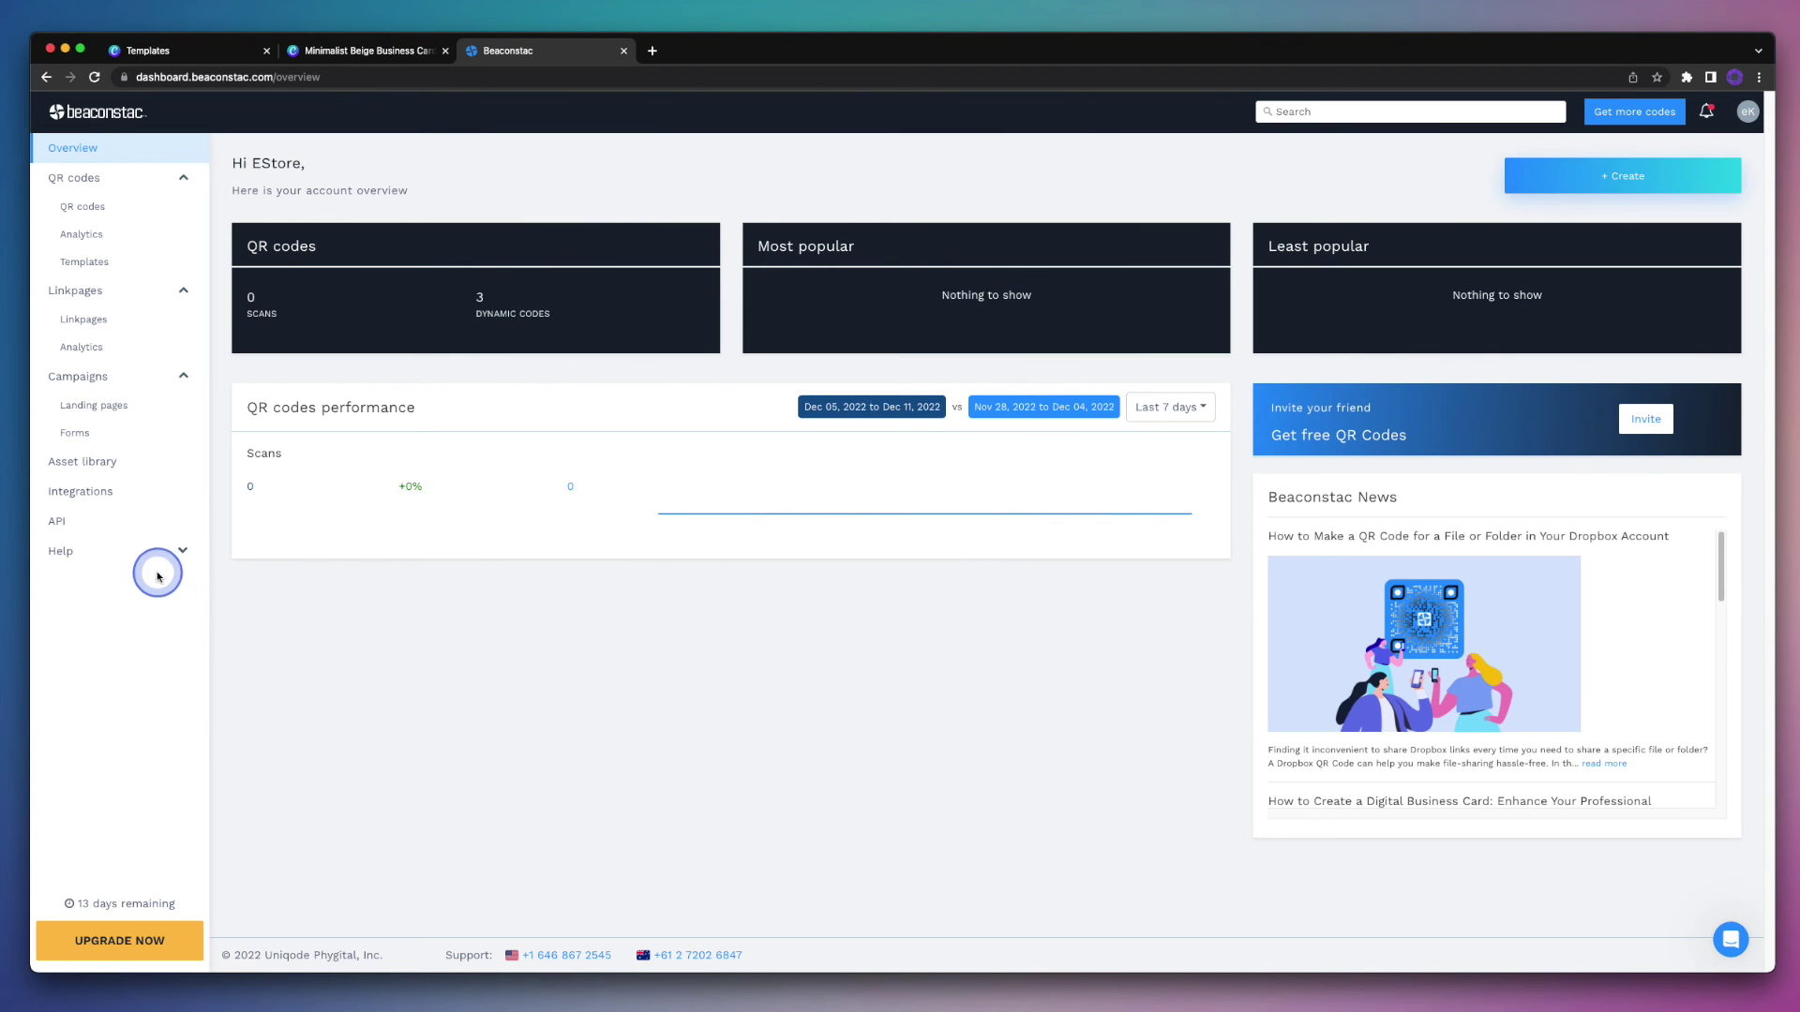
pyautogui.click(97, 528)
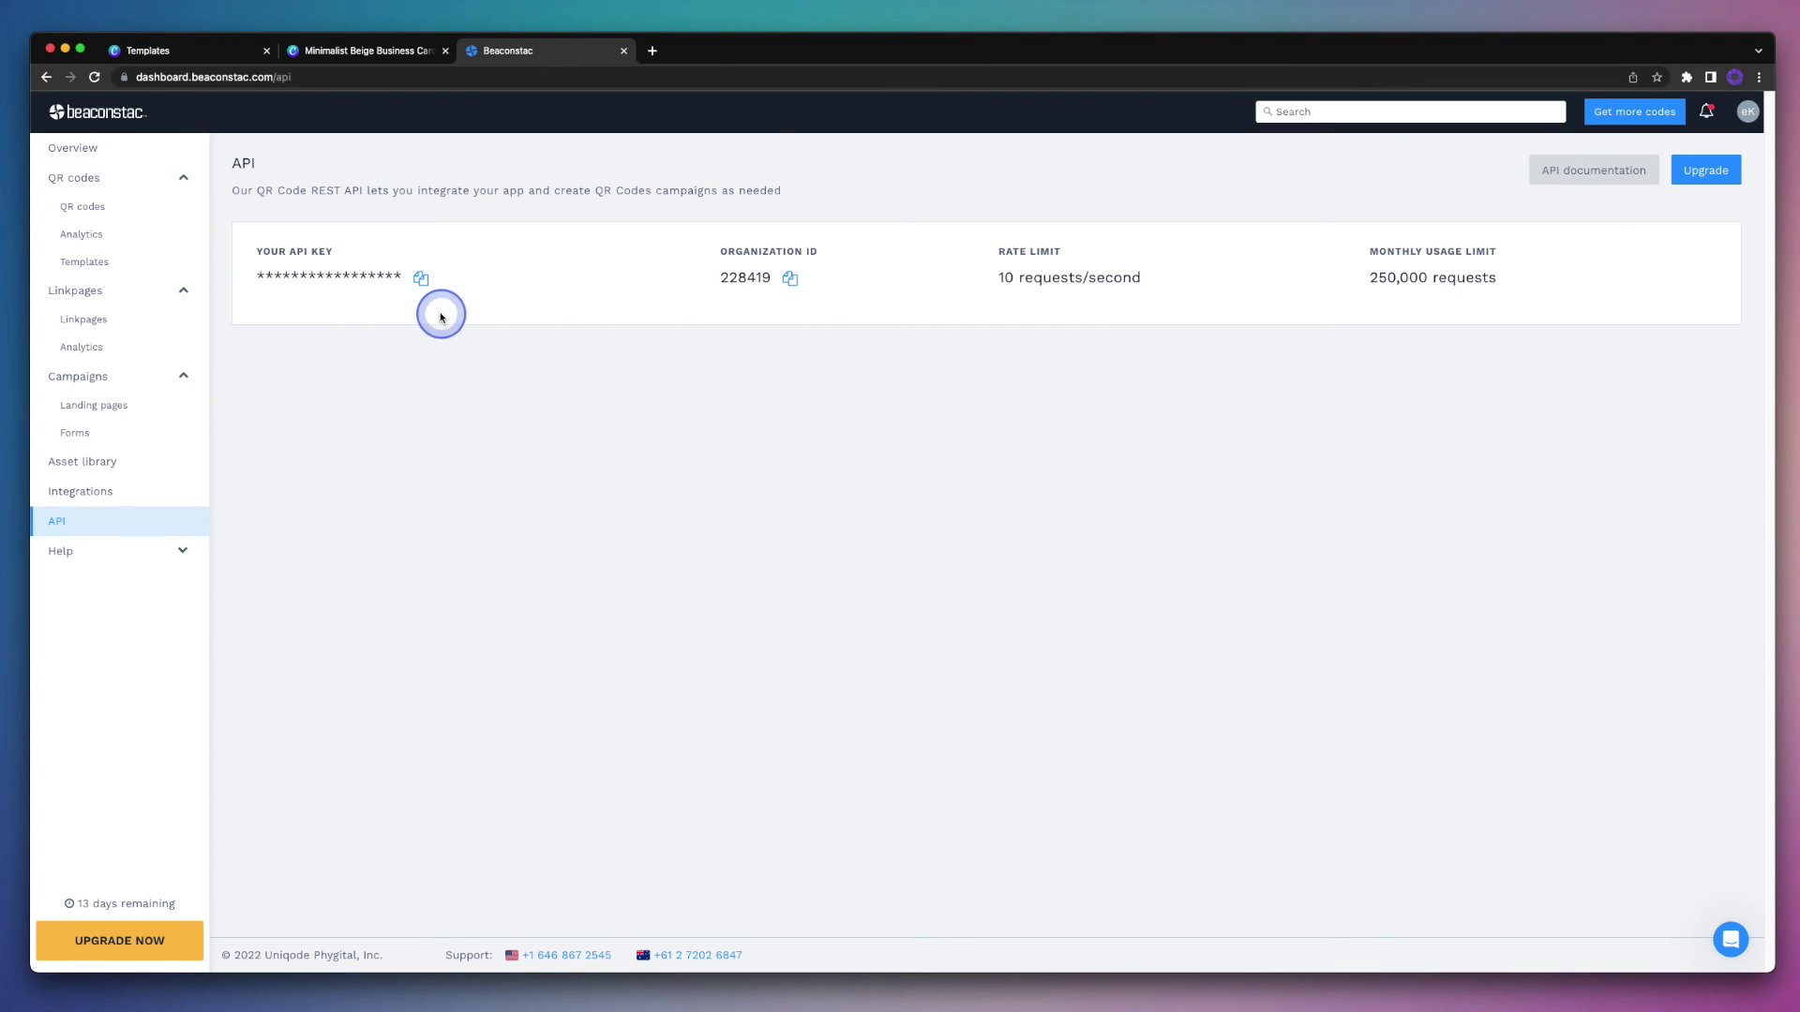
pyautogui.click(421, 280)
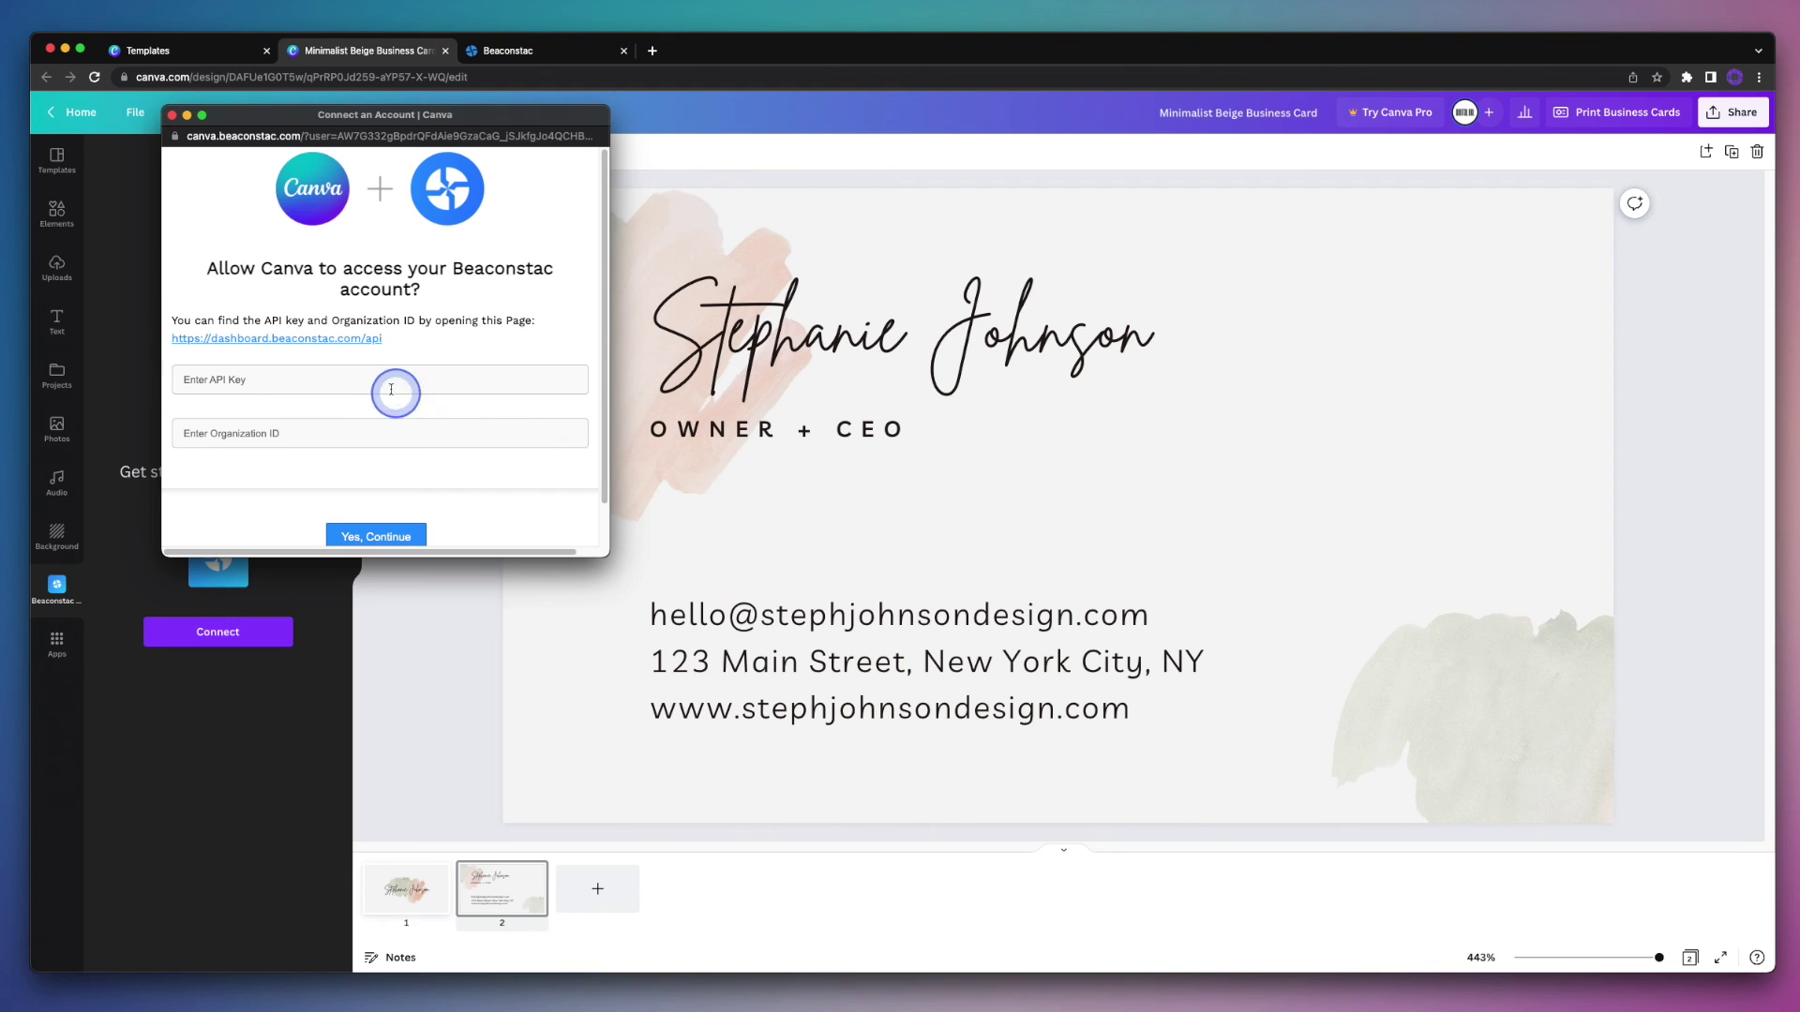
# Step: Paste the API key, enter the Organization ID, and submit to link the Beaconstac account
pyautogui.click(371, 380)
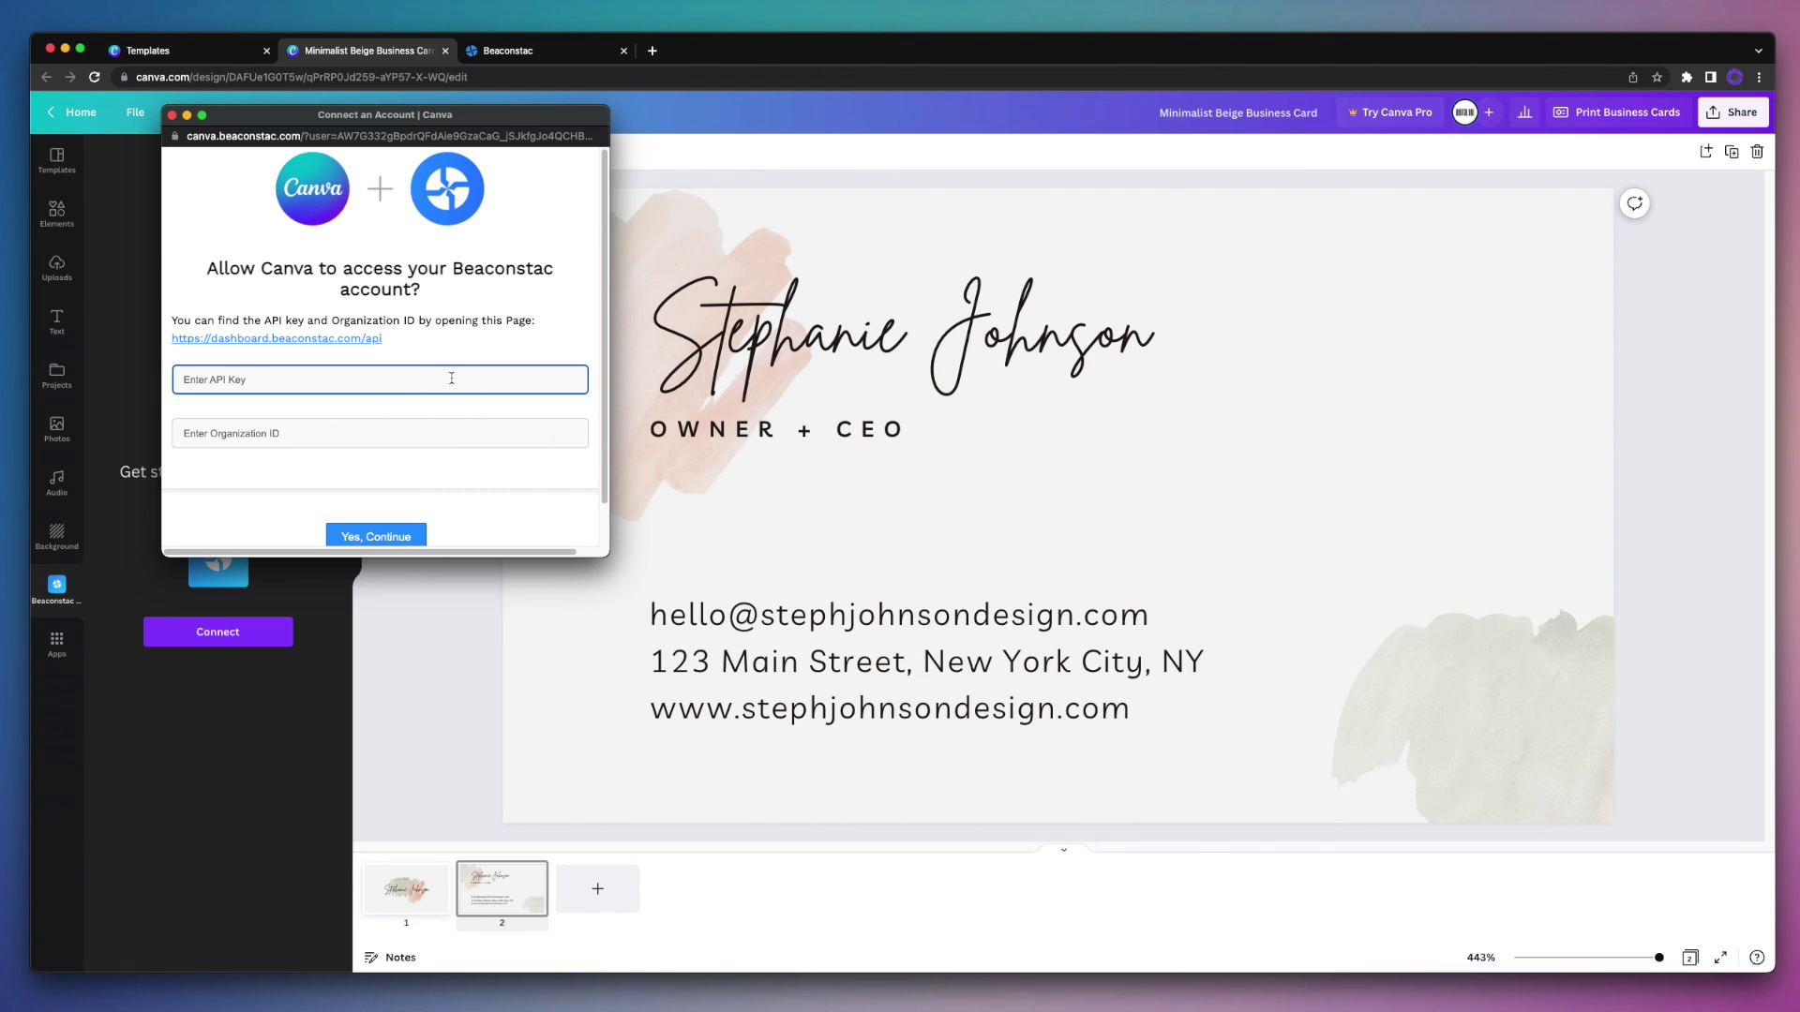
pyautogui.press('super+v')
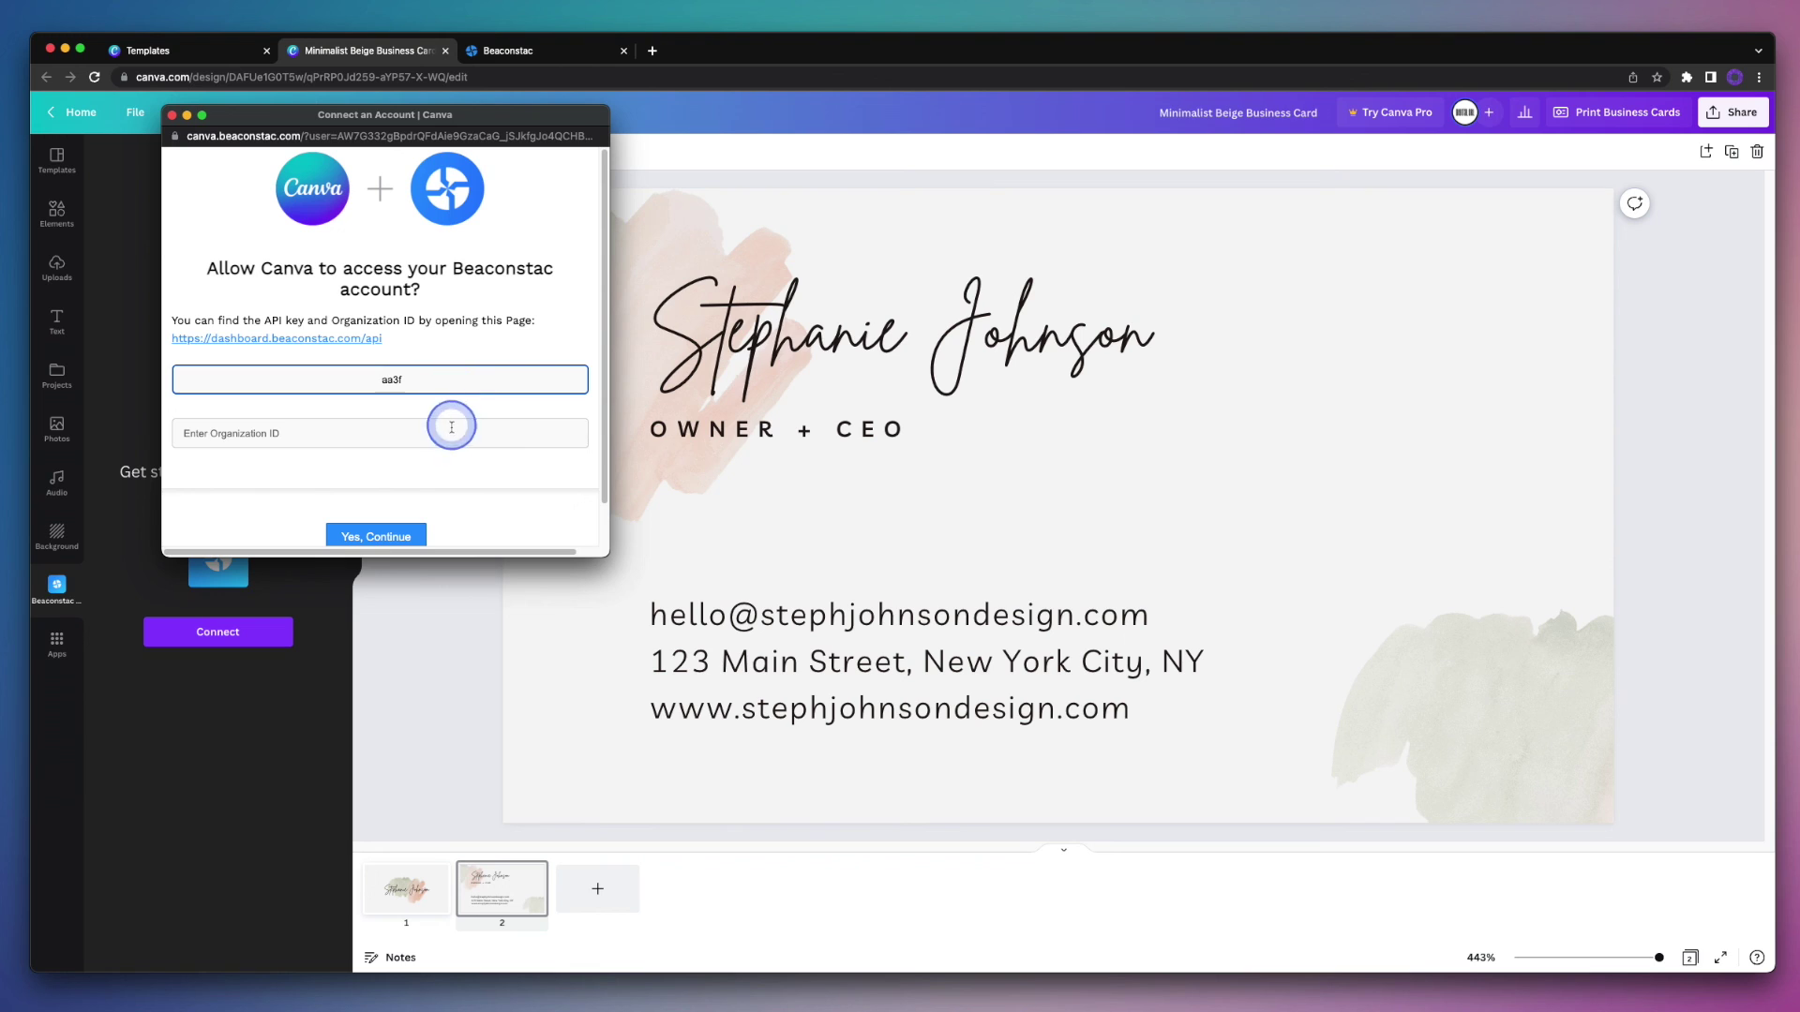
pyautogui.click(461, 434)
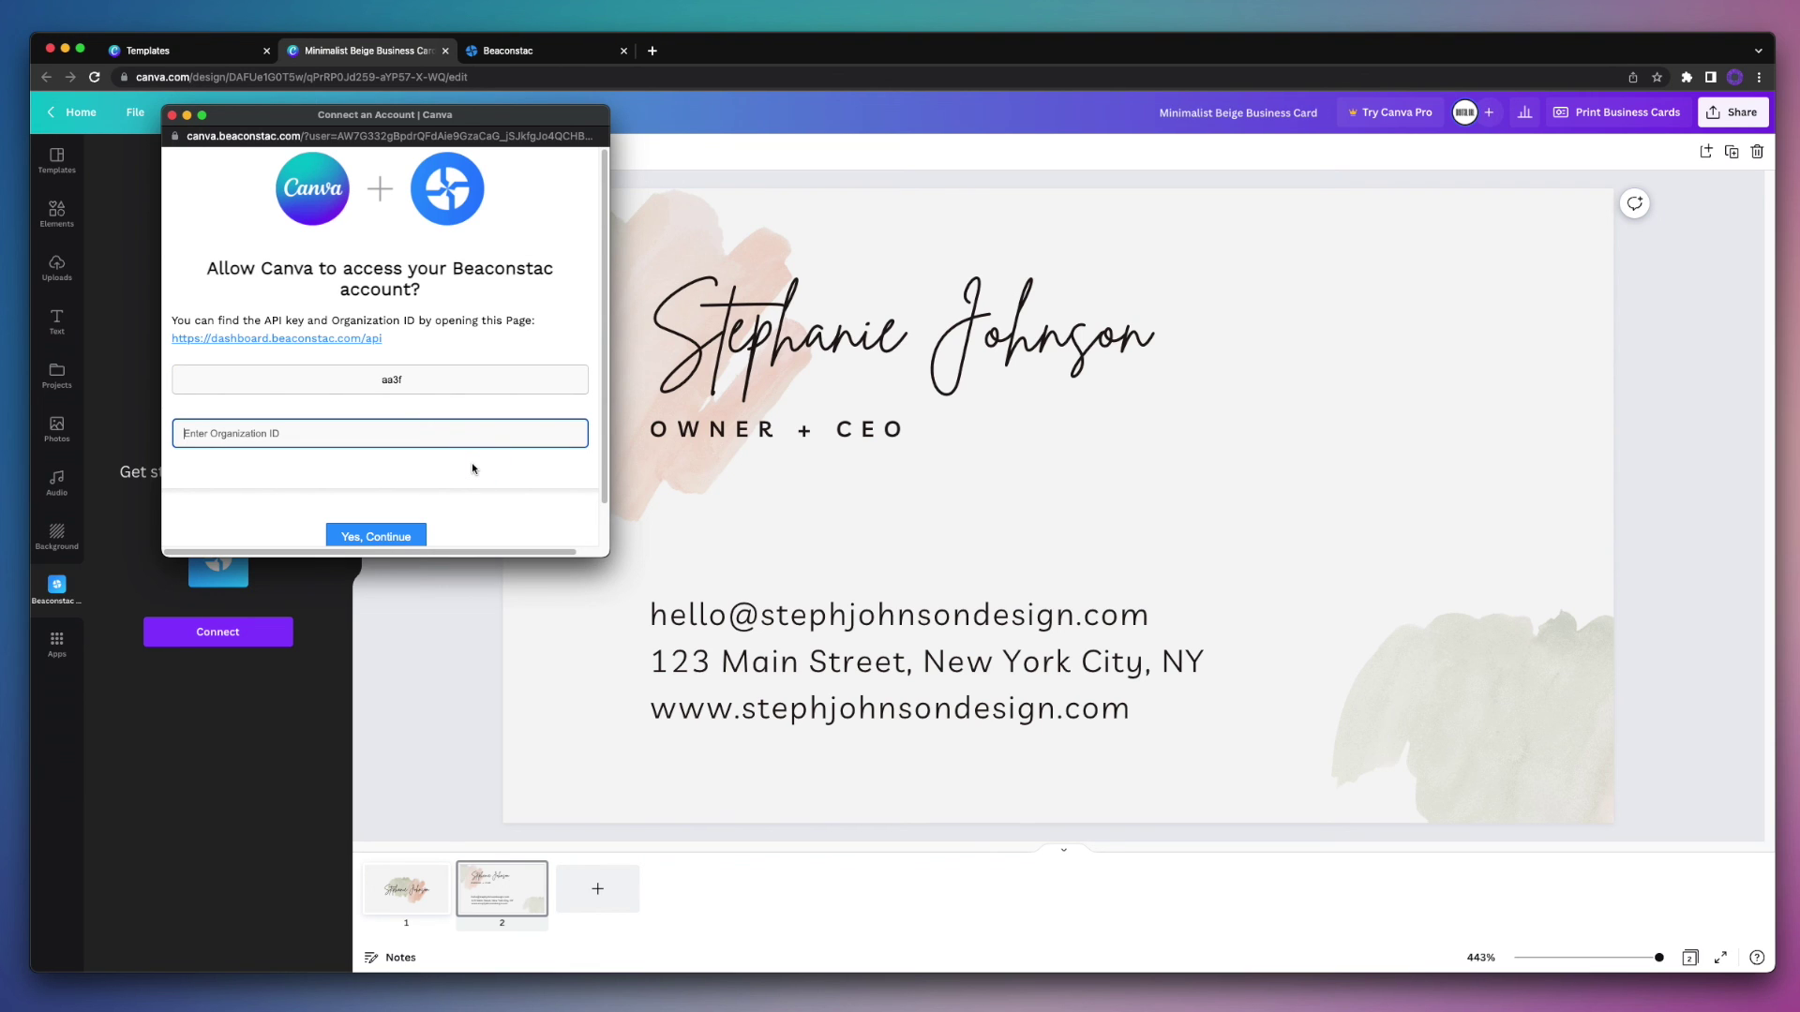
pyautogui.write('228419')
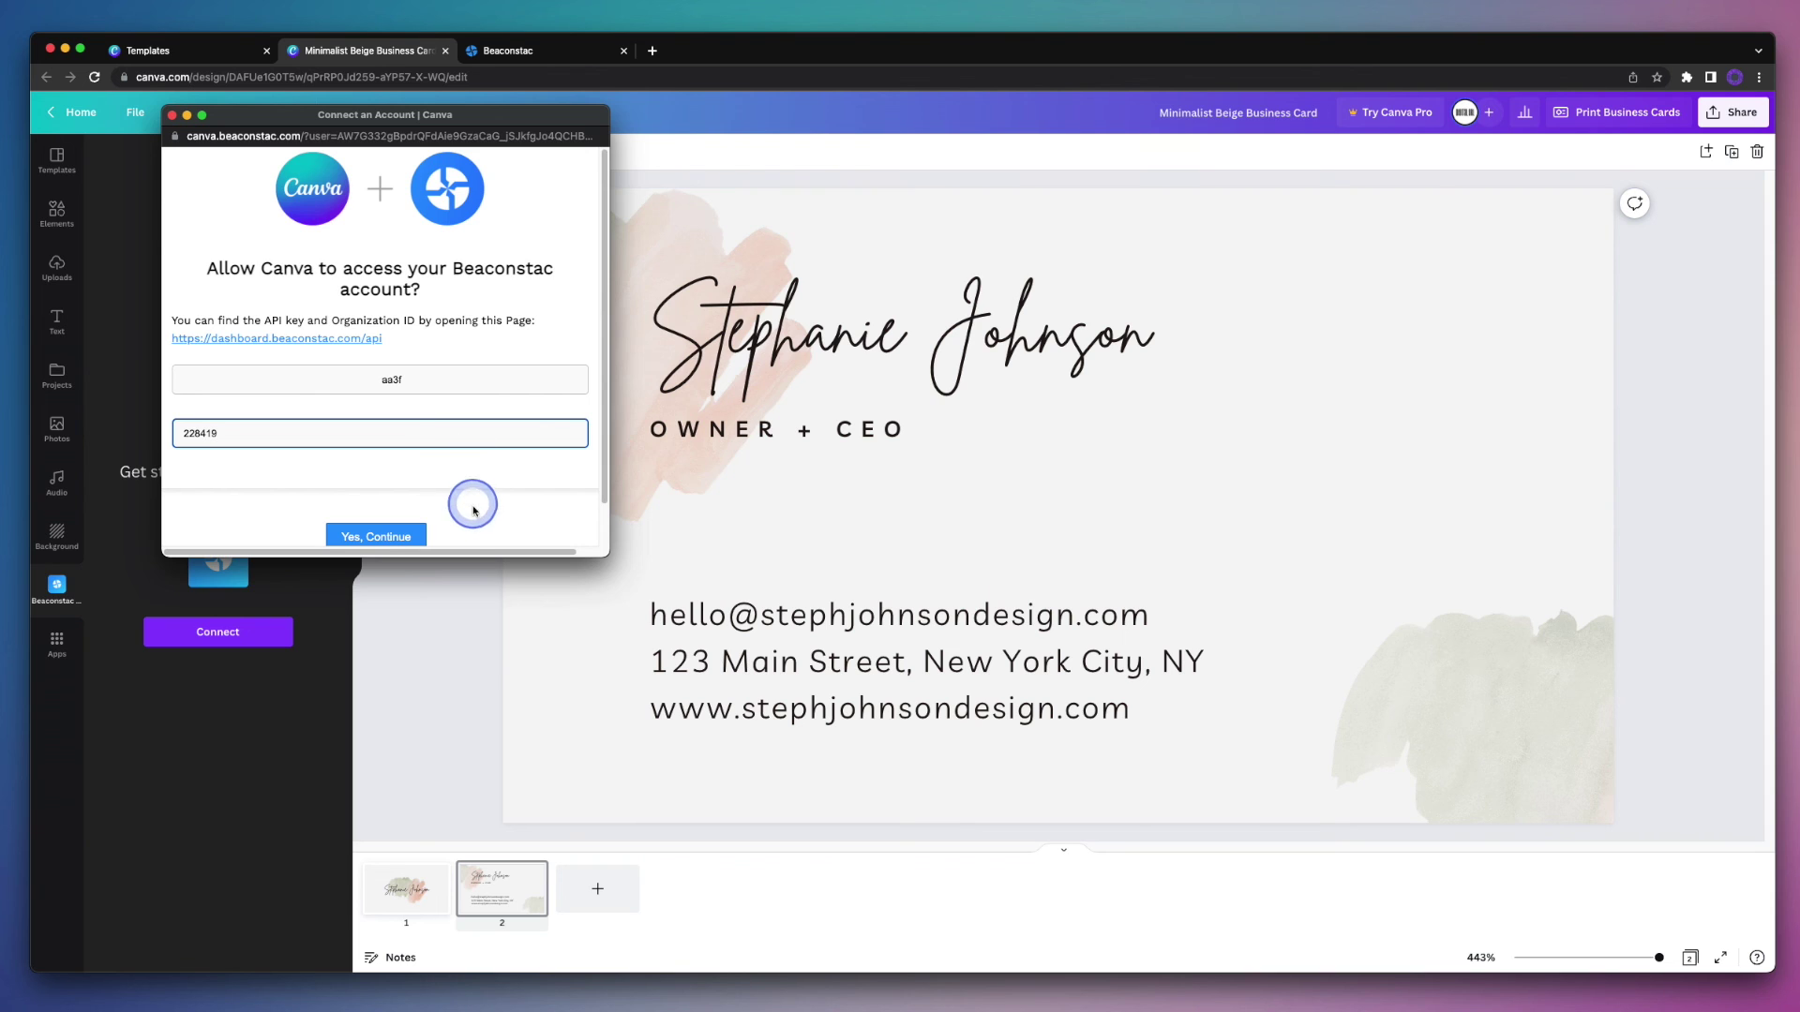
pyautogui.click(419, 536)
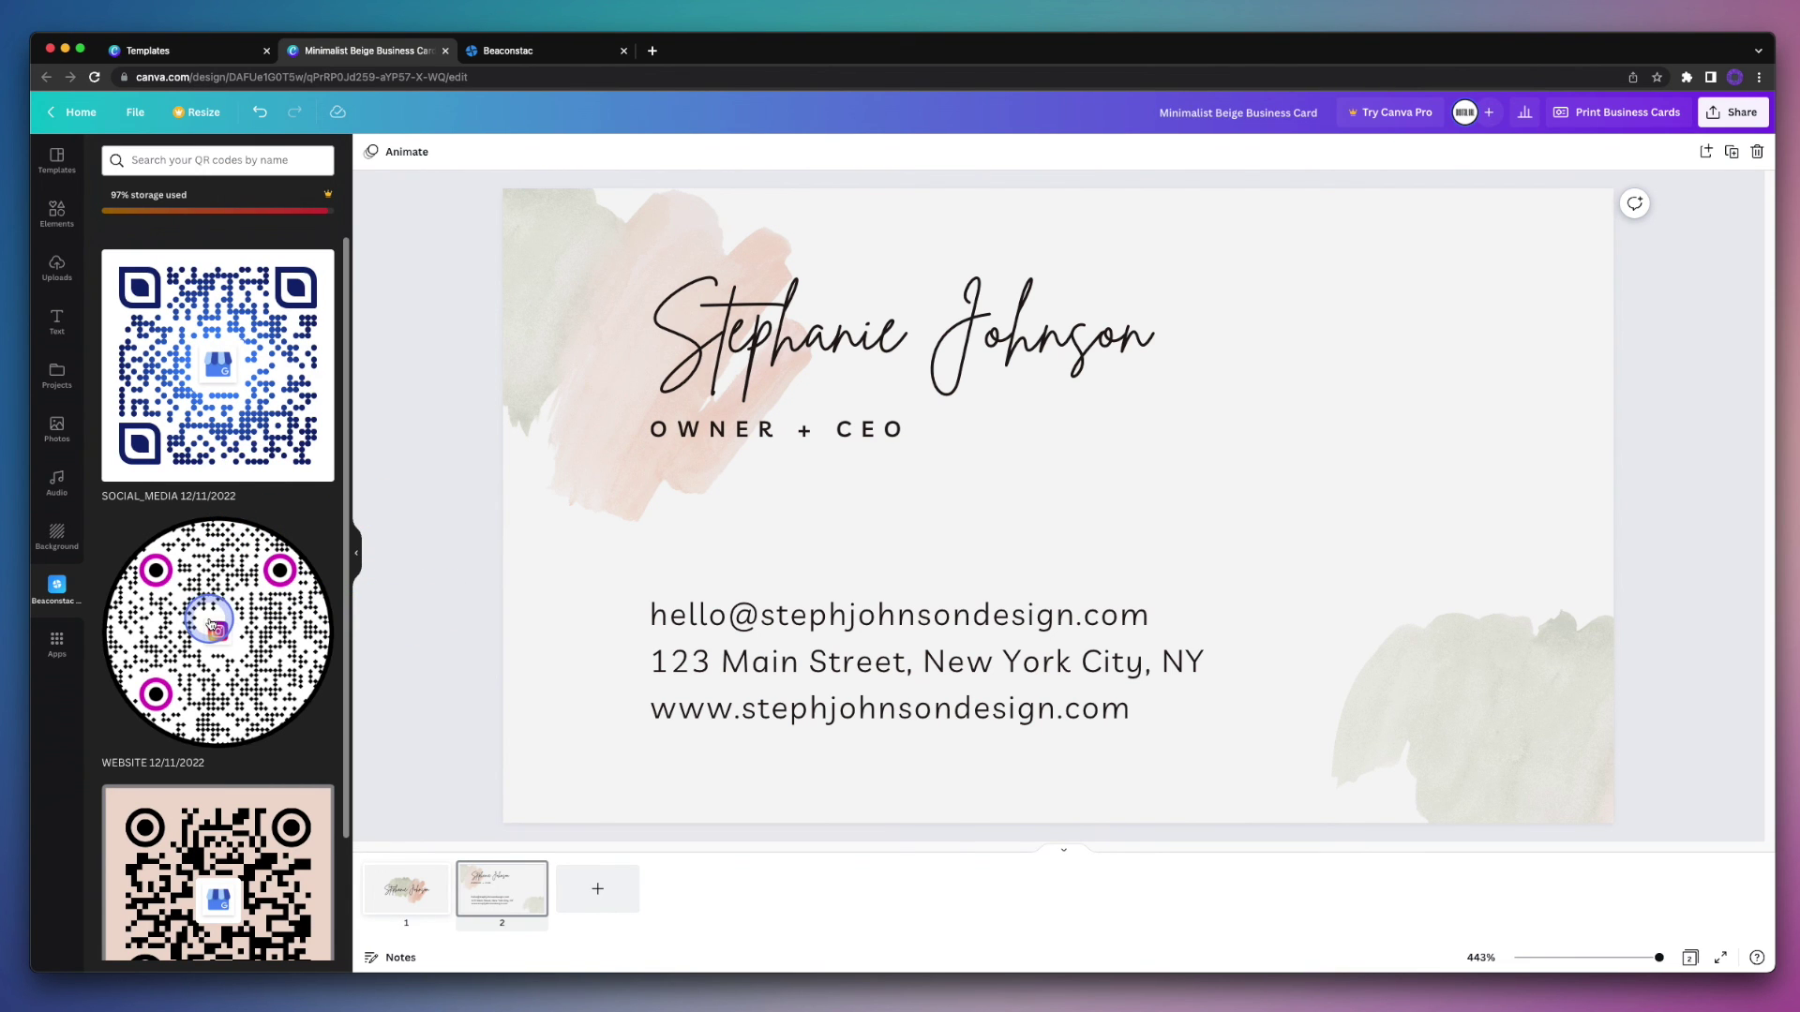
pyautogui.click(210, 625)
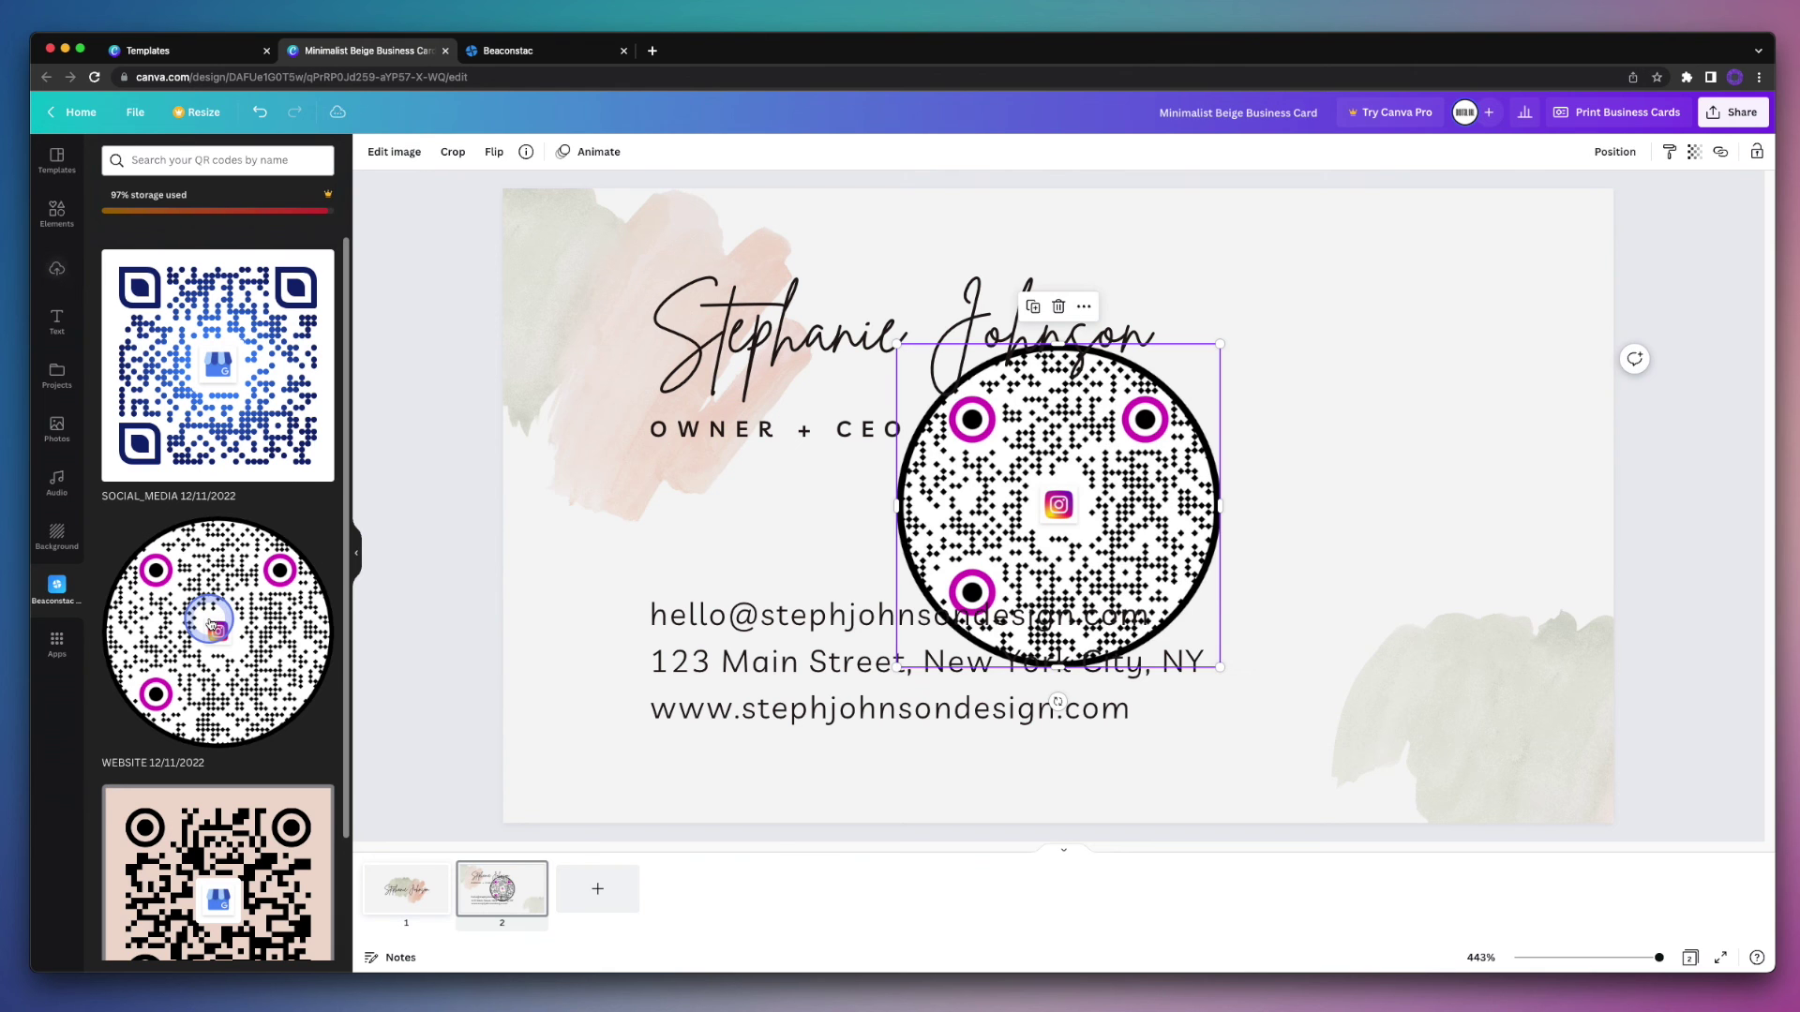
pyautogui.moveTo(962, 520); pyautogui.dragTo(1323, 424)
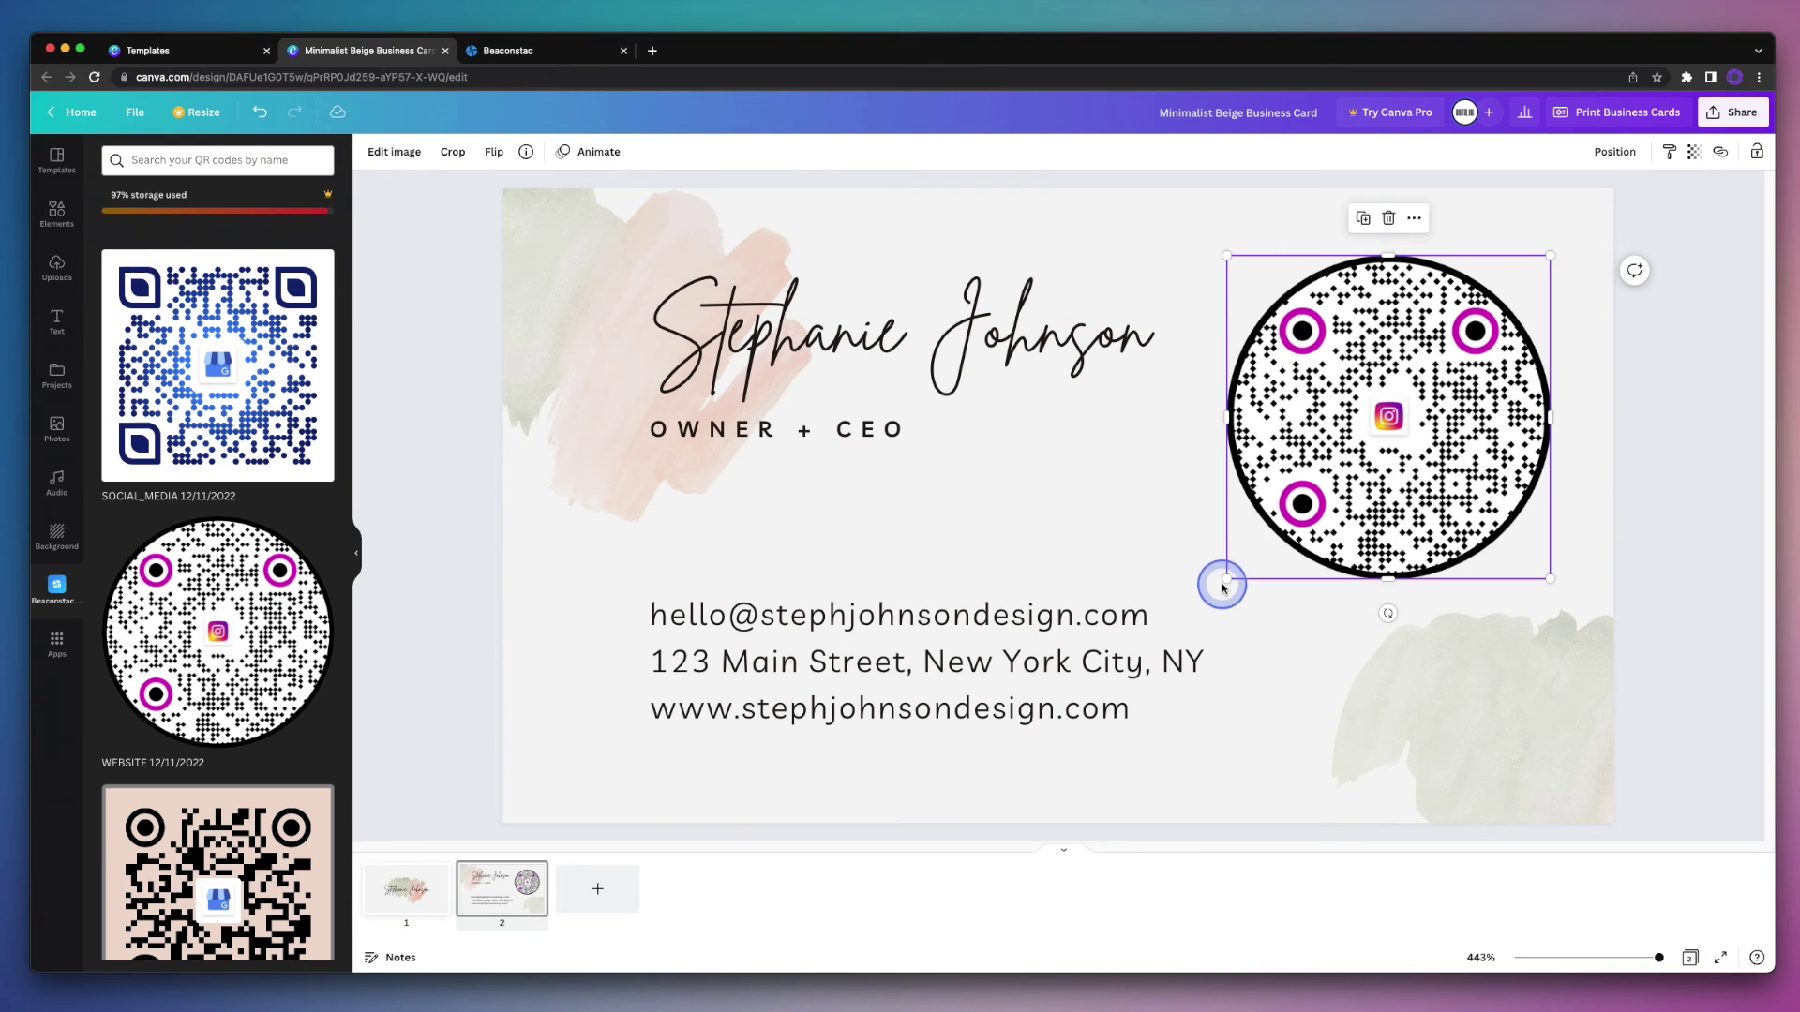
pyautogui.moveTo(1225, 576); pyautogui.dragTo(1292, 514)
pyautogui.click(1169, 546)
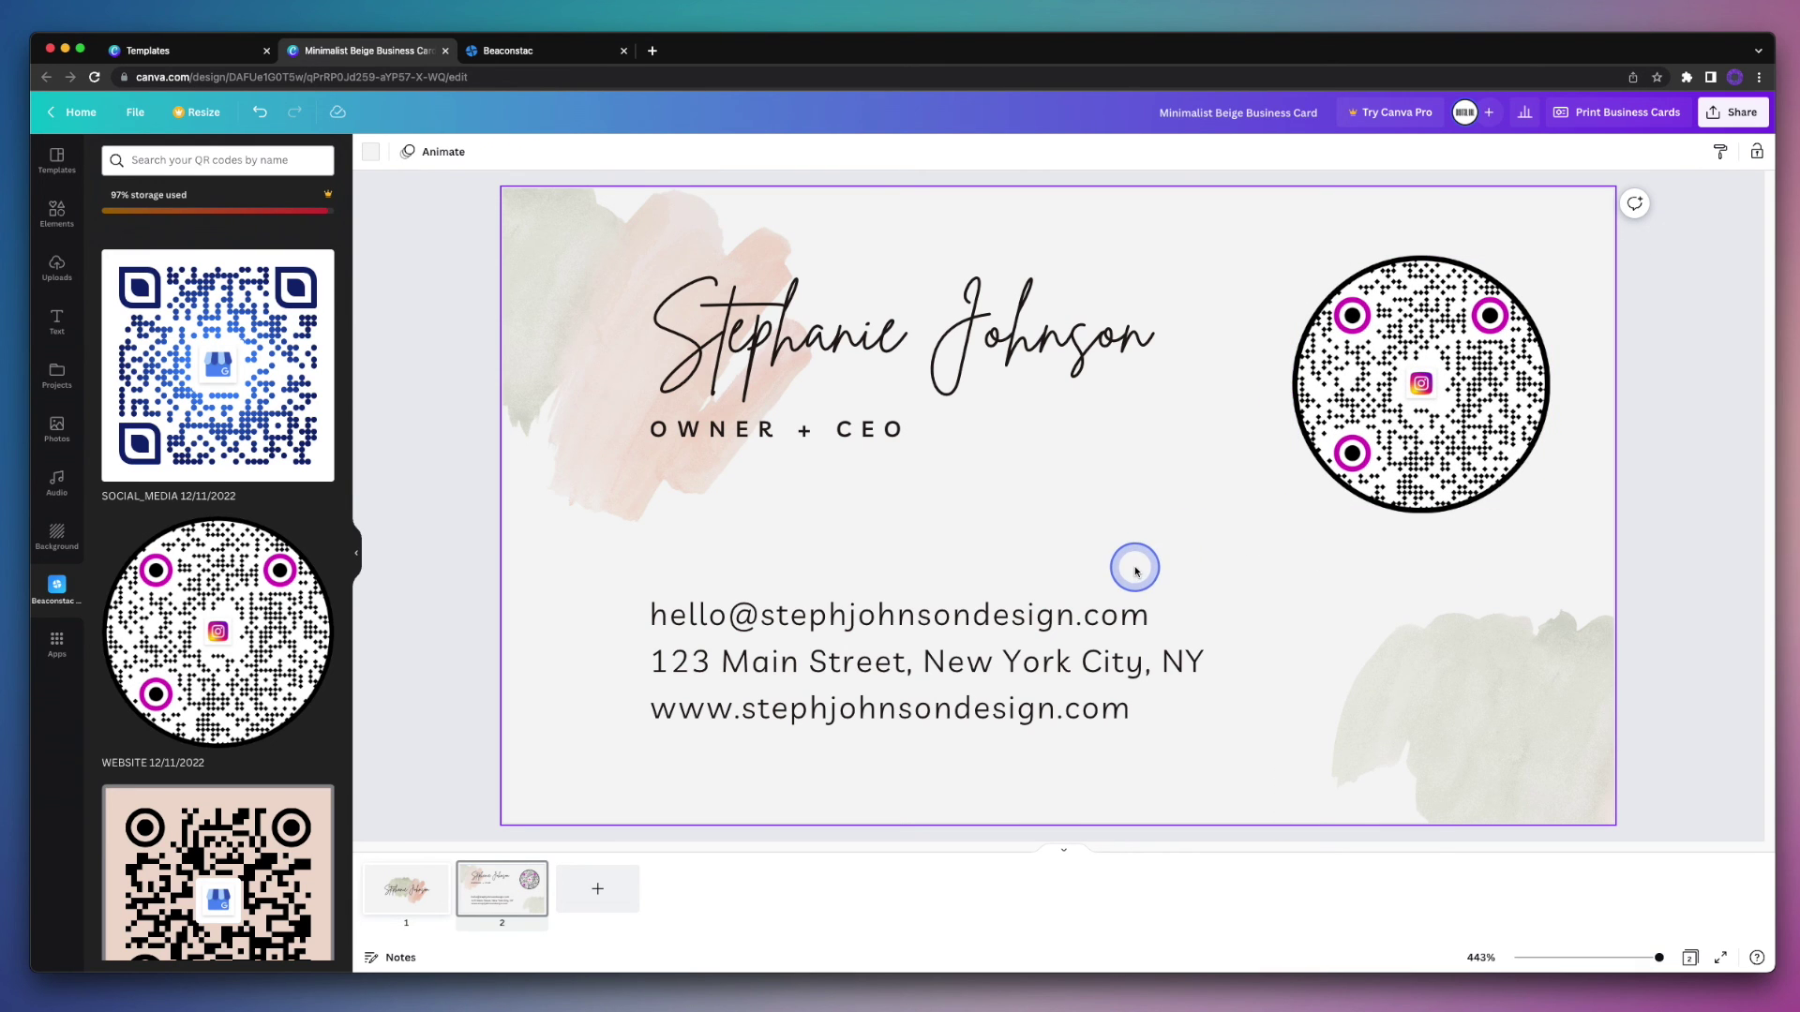
pyautogui.click(1344, 479)
pyautogui.press('Delete')
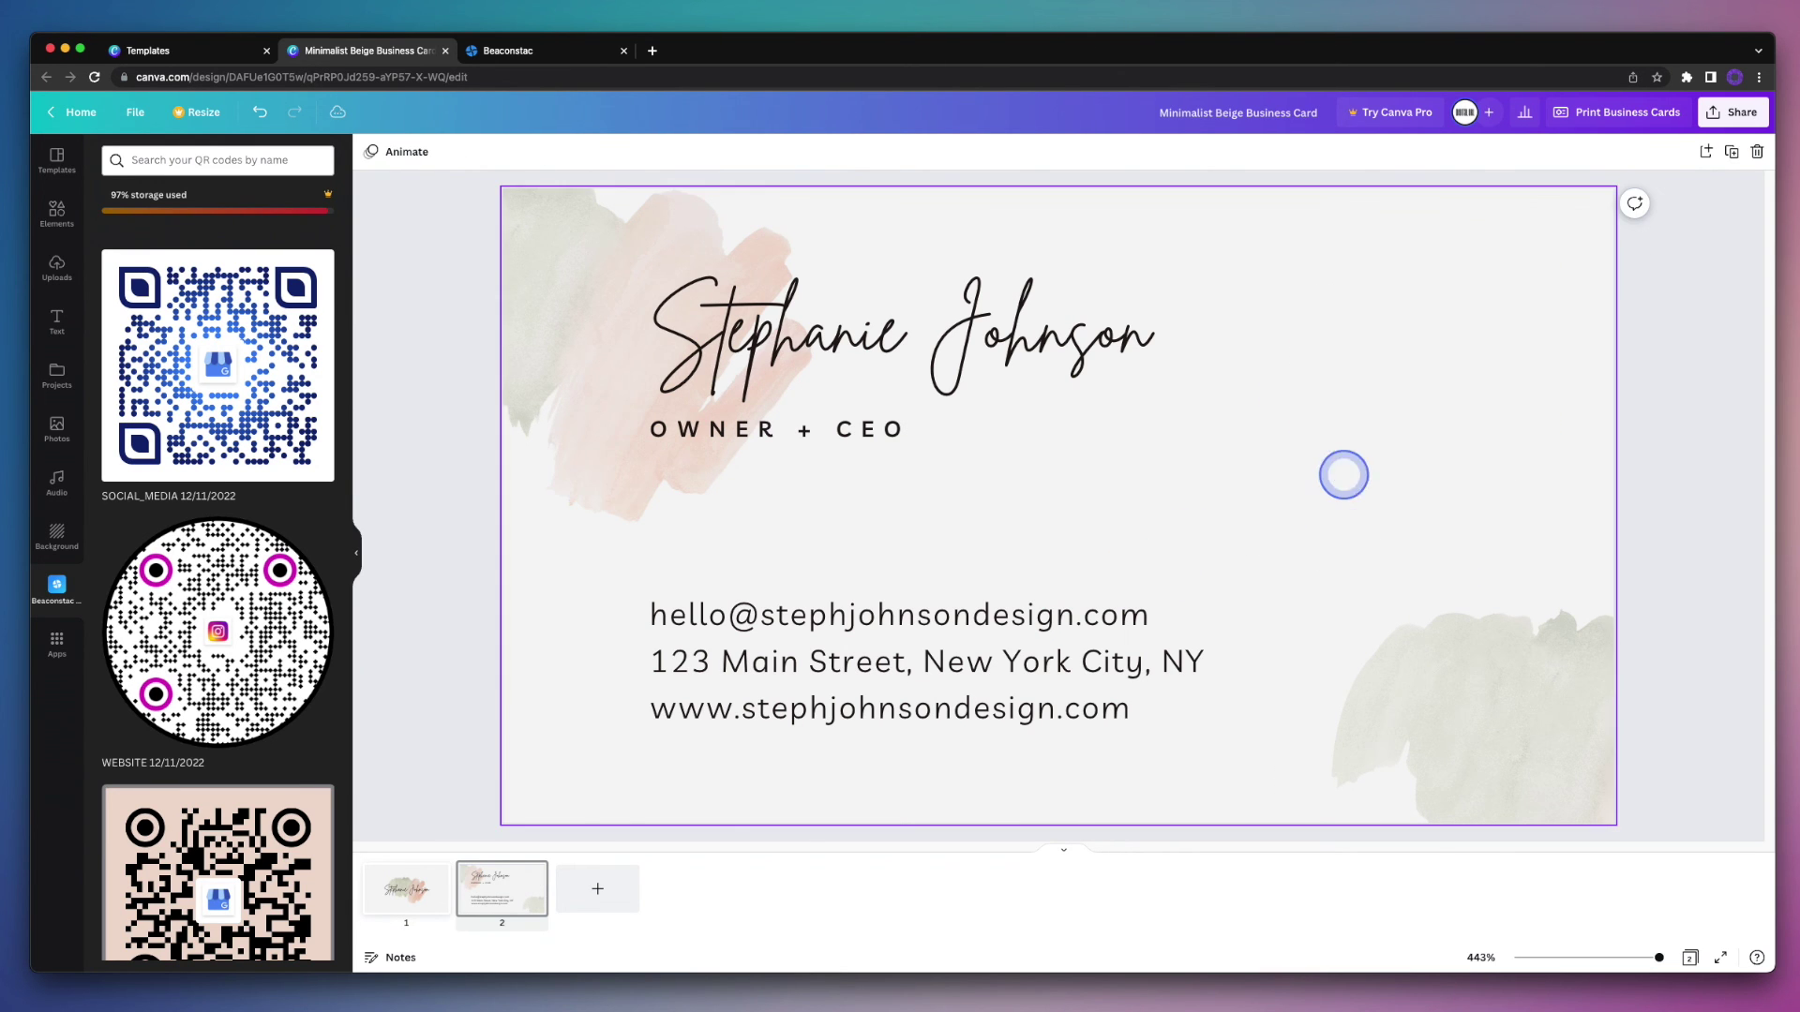
# Step: Drag the VCARD_PLUS QR code to the card's top right and shrink it to fit
pyautogui.scroll(-2, 261, 740)
pyautogui.moveTo(261, 740); pyautogui.dragTo(1421, 391)
pyautogui.moveTo(1291, 568); pyautogui.dragTo(1305, 554)
pyautogui.moveTo(1161, 548); pyautogui.dragTo(442, 622)
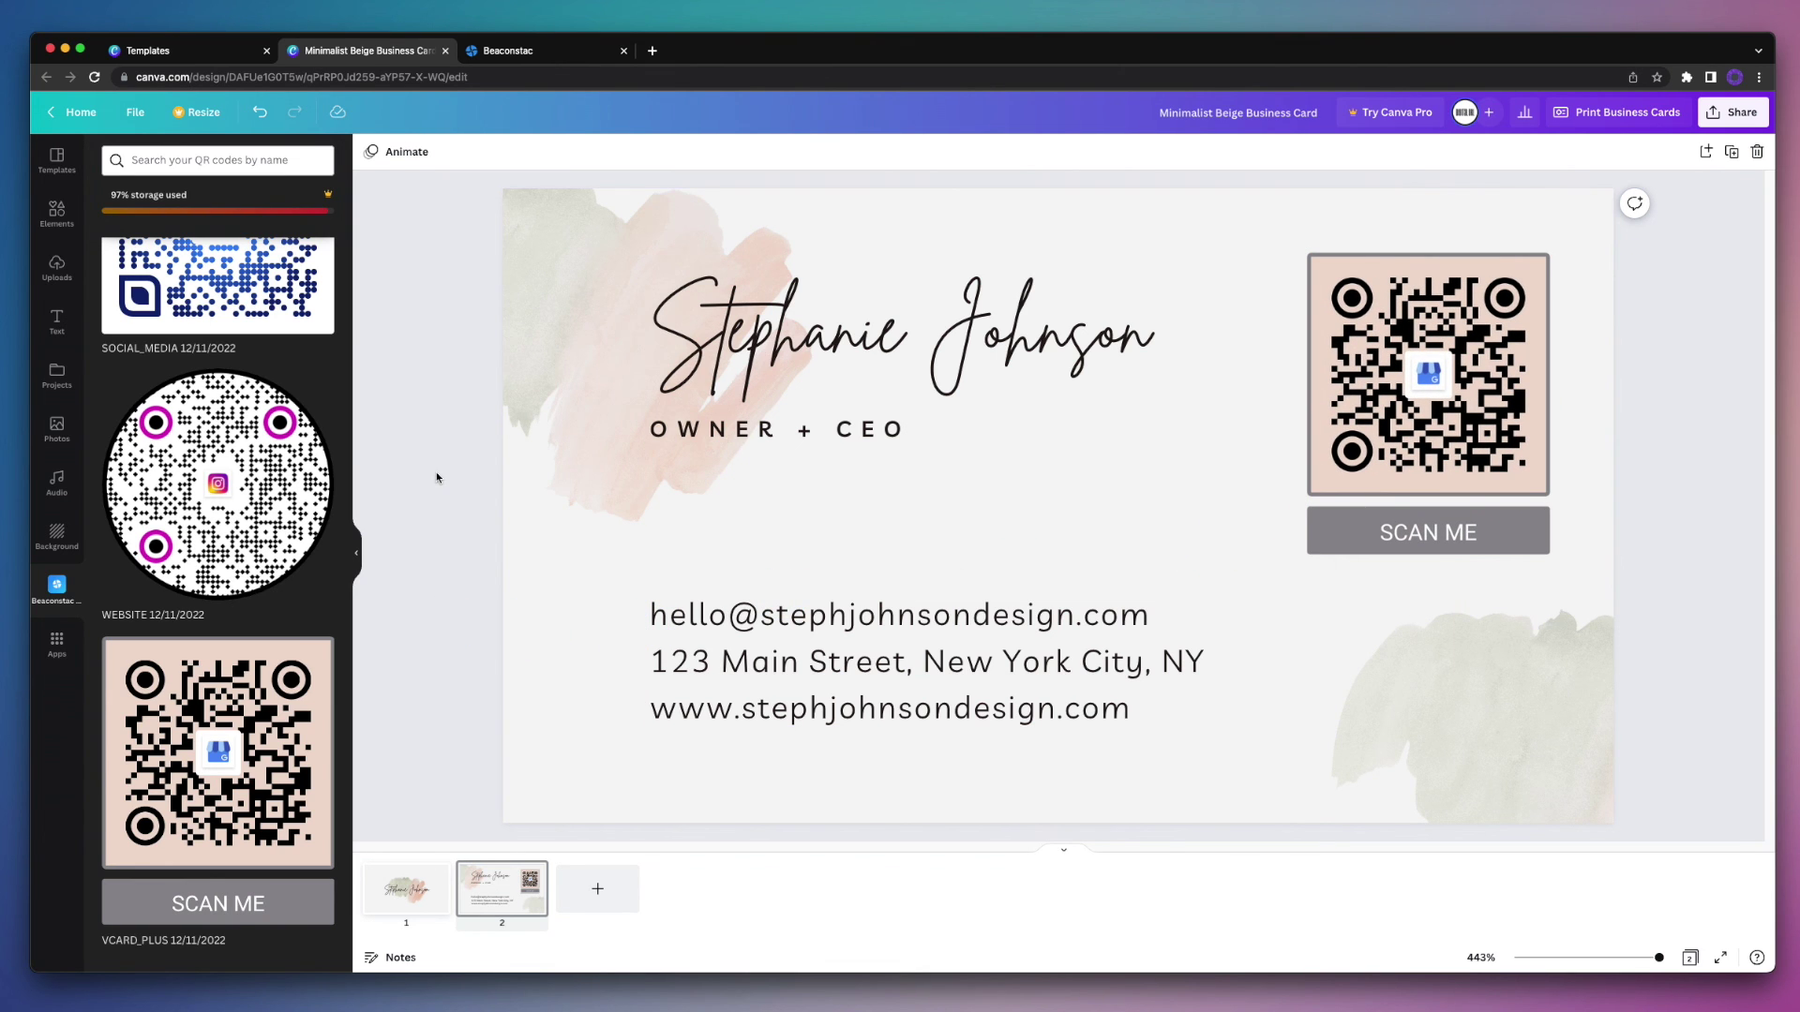